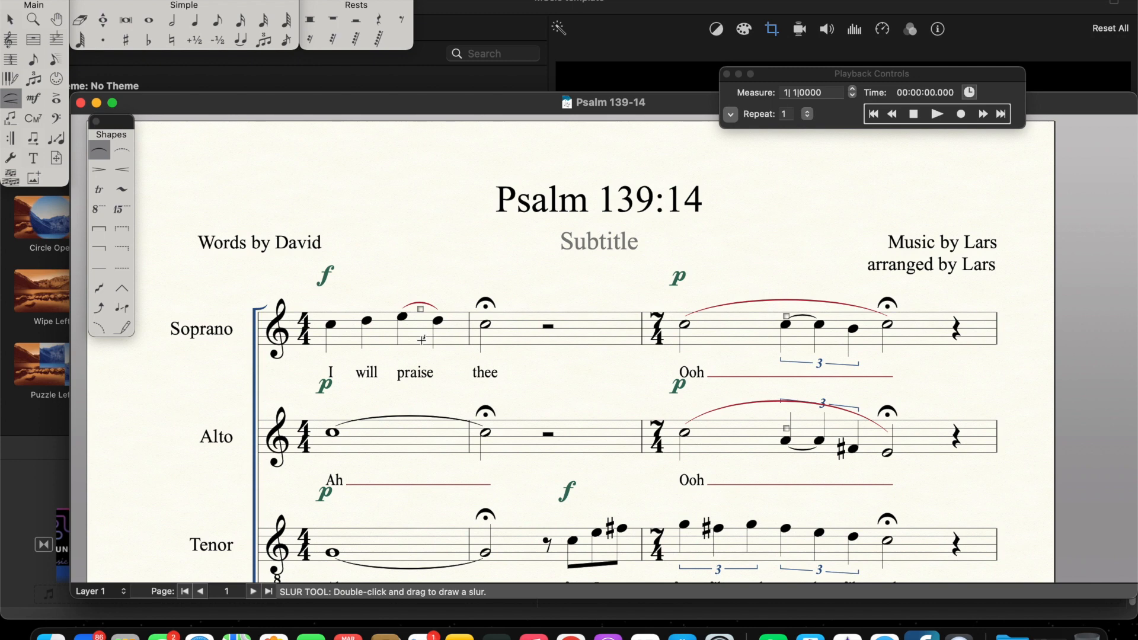
Step: Rewind playback to the beginning and examine the Soprano, Alto, Tenor and Bass parts in the first system, measures 1 to 3
{"action": "scroll", "coordinate": [430, 382], "scroll_direction": "down", "scroll_amount": 1}
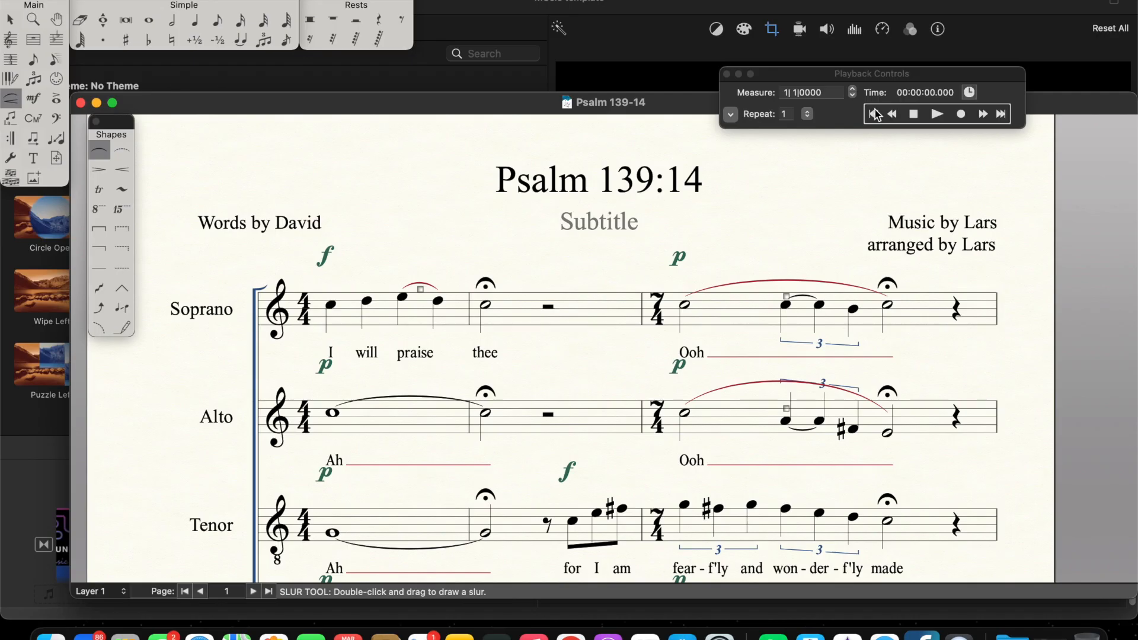
{"action": "left_click", "coordinate": [876, 114]}
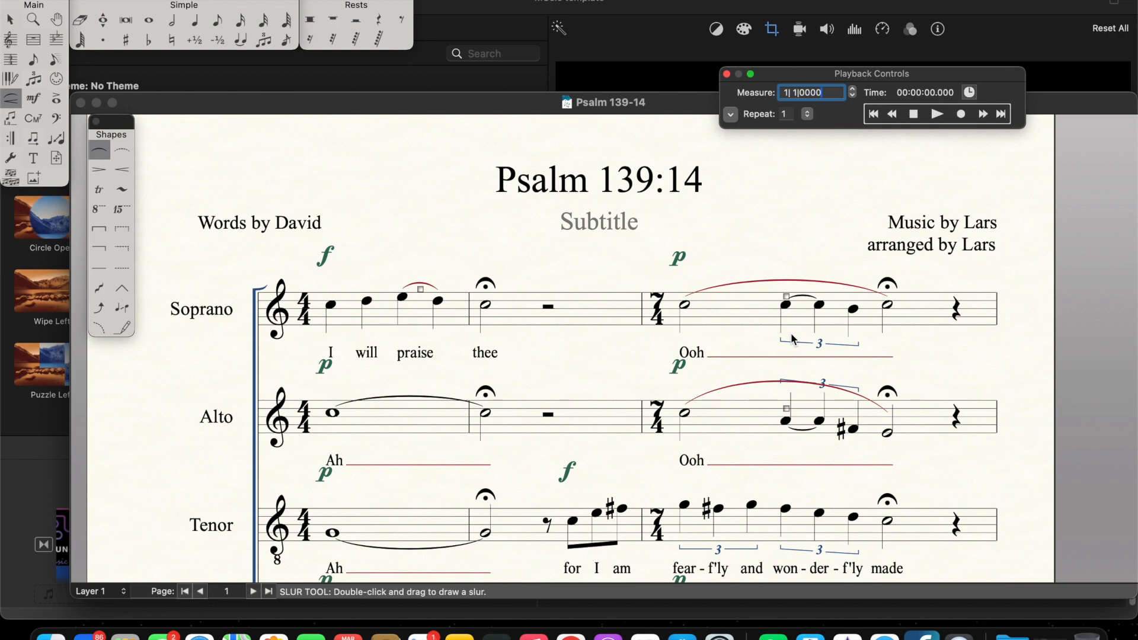
{"action": "scroll", "coordinate": [791, 333], "scroll_direction": "down", "scroll_amount": 3}
{"action": "scroll", "coordinate": [887, 346], "scroll_direction": "down", "scroll_amount": 3}
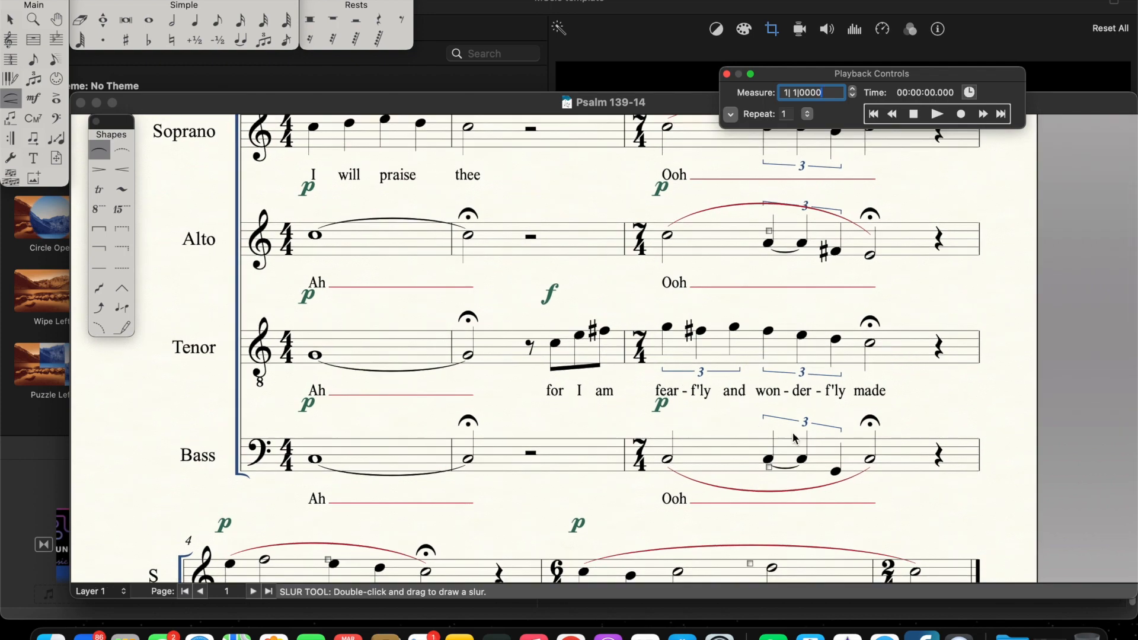
{"action": "scroll", "coordinate": [803, 457], "scroll_direction": "up", "scroll_amount": 2}
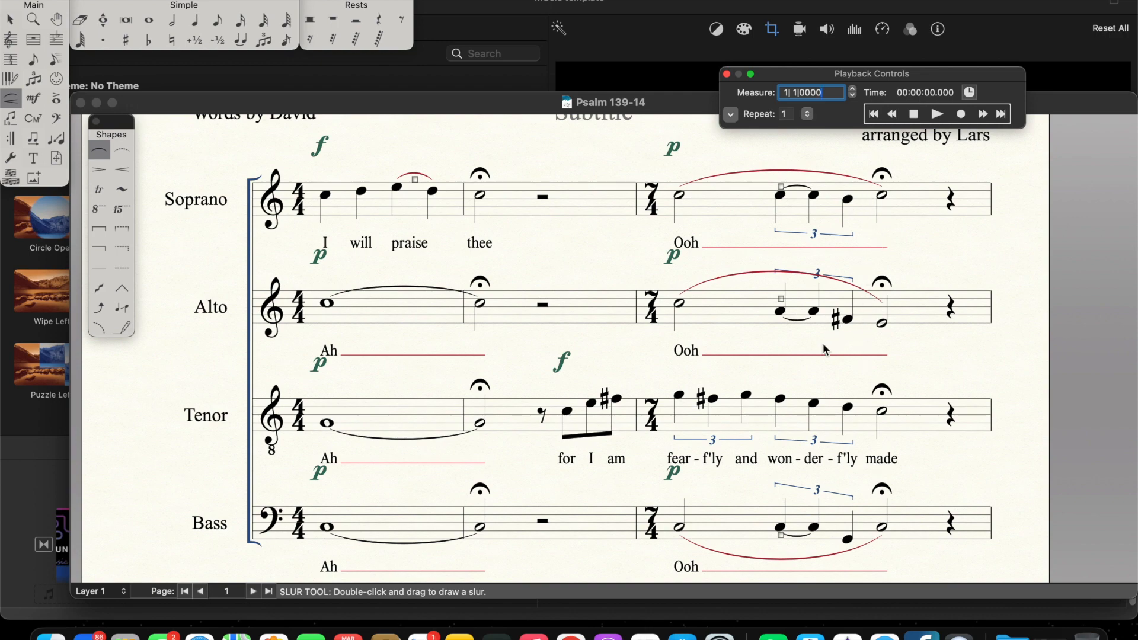
{"action": "scroll", "coordinate": [824, 344], "scroll_direction": "down", "scroll_amount": 2}
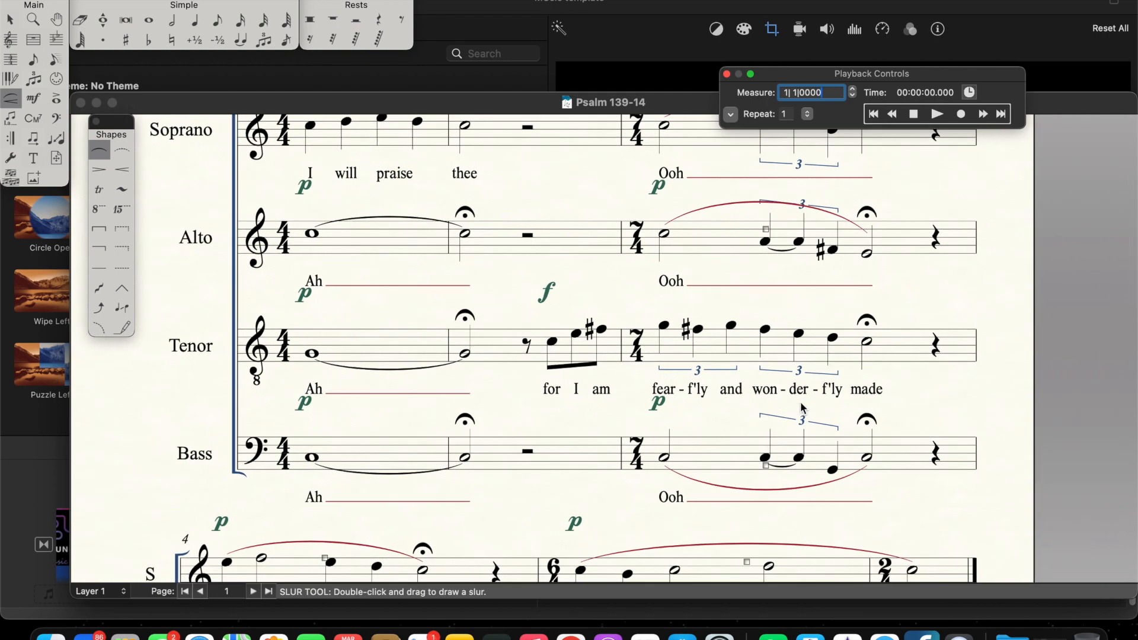
{"action": "scroll", "coordinate": [802, 409], "scroll_direction": "up", "scroll_amount": 3}
{"action": "scroll", "coordinate": [802, 409], "scroll_direction": "down", "scroll_amount": 2}
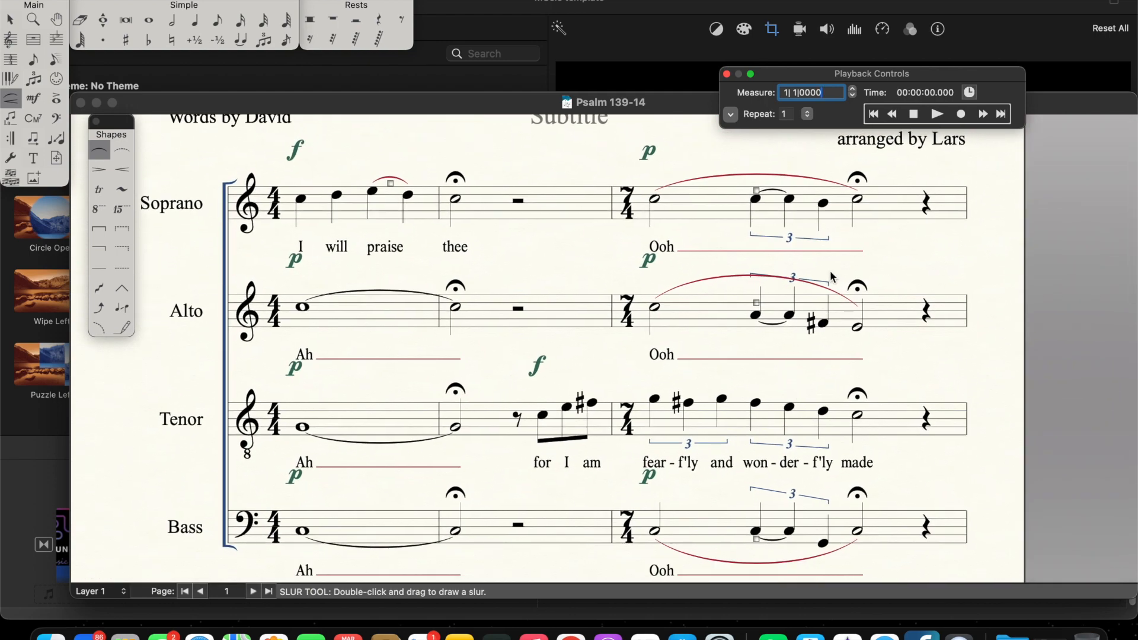
{"action": "scroll", "coordinate": [835, 380], "scroll_direction": "down", "scroll_amount": 3}
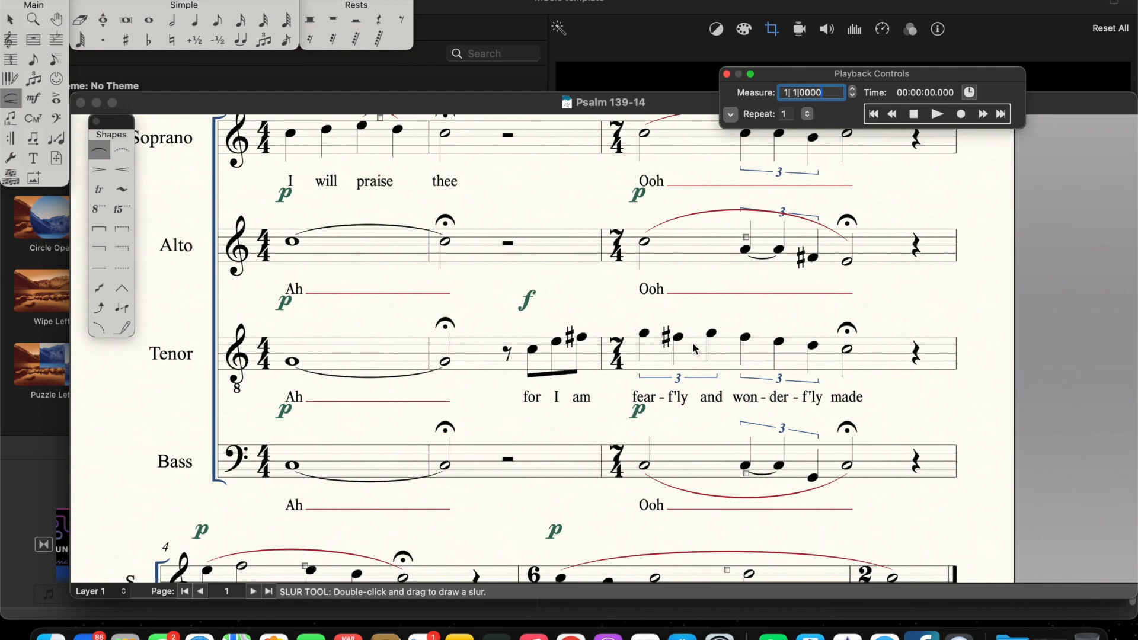
{"action": "scroll", "coordinate": [696, 348], "scroll_direction": "down", "scroll_amount": 3}
{"action": "scroll", "coordinate": [696, 349], "scroll_direction": "down", "scroll_amount": 5}
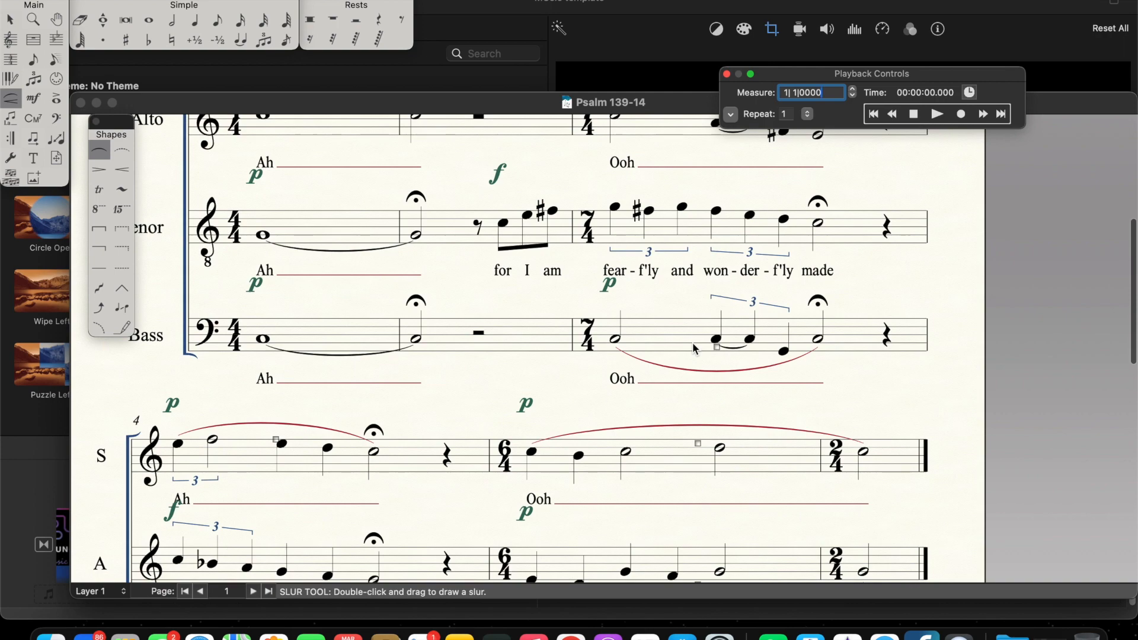
Step: Examine all four vocal parts in the second system, from measure 4 through the closing 2/4 measure
{"action": "scroll", "coordinate": [694, 348], "scroll_direction": "down", "scroll_amount": 10}
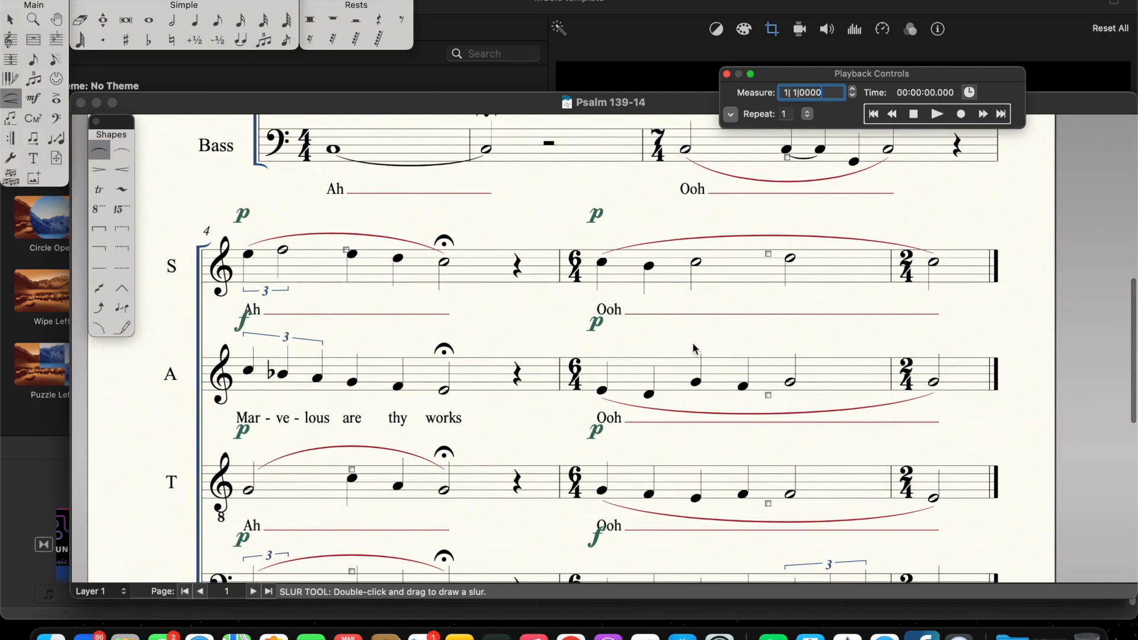
{"action": "scroll", "coordinate": [695, 348], "scroll_direction": "down", "scroll_amount": 2}
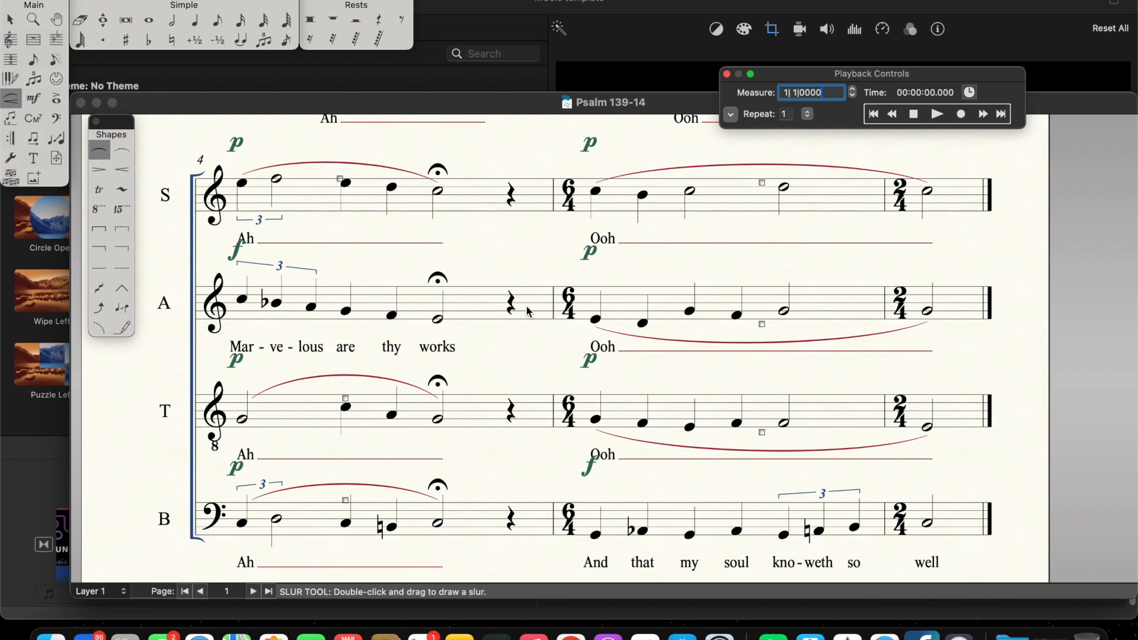
{"action": "scroll", "coordinate": [606, 330], "scroll_direction": "down", "scroll_amount": 5}
{"action": "scroll", "coordinate": [606, 329], "scroll_direction": "right", "scroll_amount": 5}
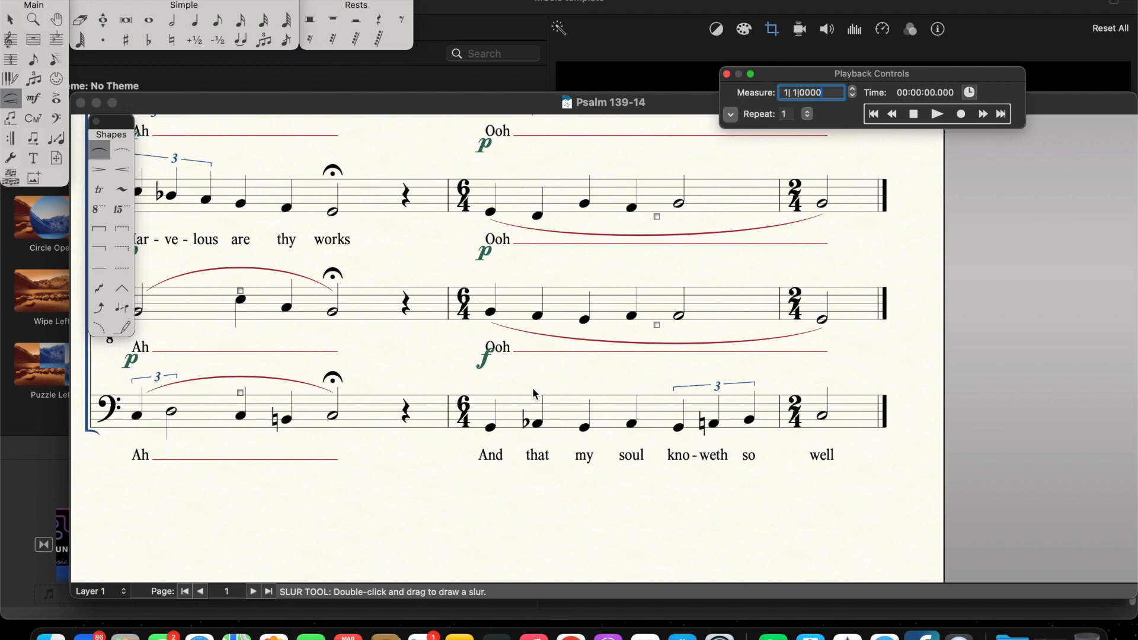
{"action": "scroll", "coordinate": [535, 394], "scroll_direction": "up", "scroll_amount": 3}
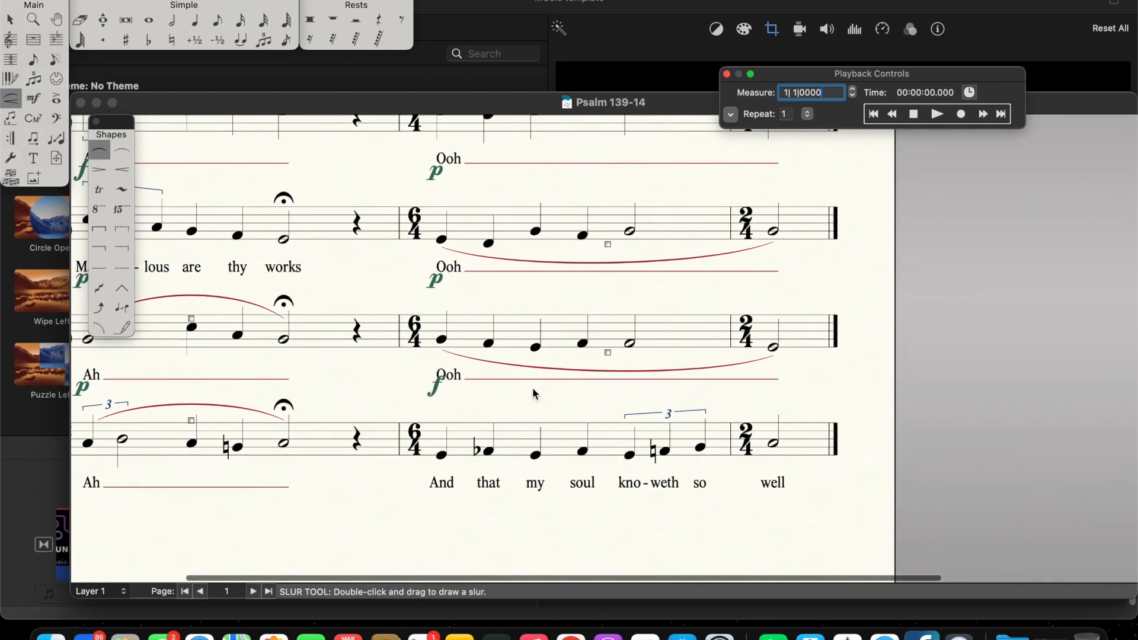
{"action": "scroll", "coordinate": [533, 389], "scroll_direction": "down", "scroll_amount": 2}
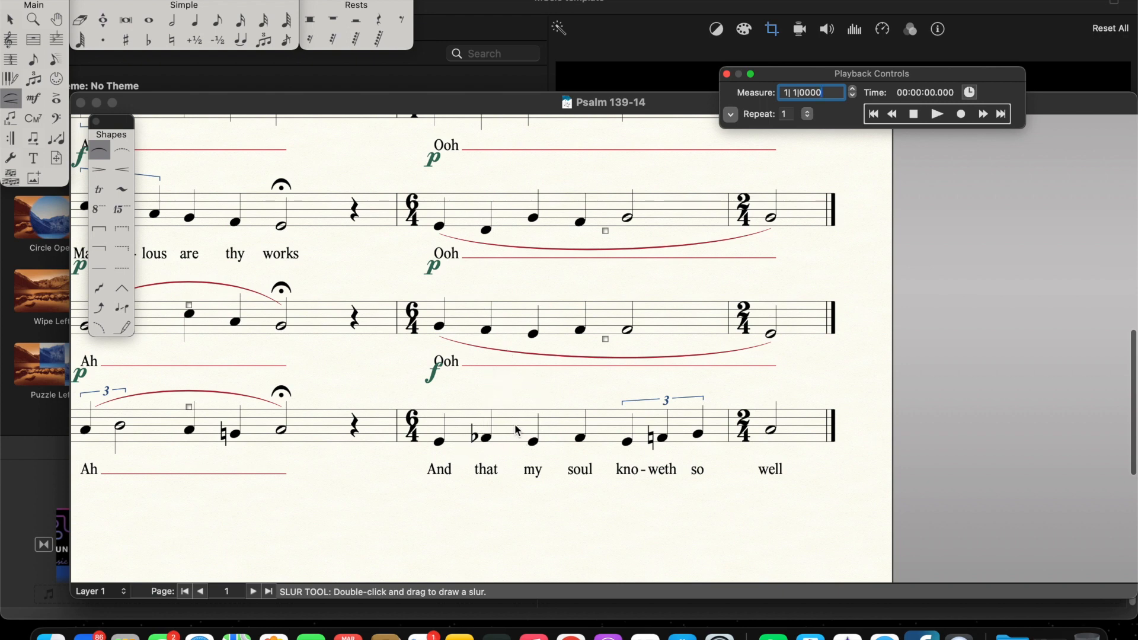
{"action": "scroll", "coordinate": [592, 433], "scroll_direction": "up", "scroll_amount": 2}
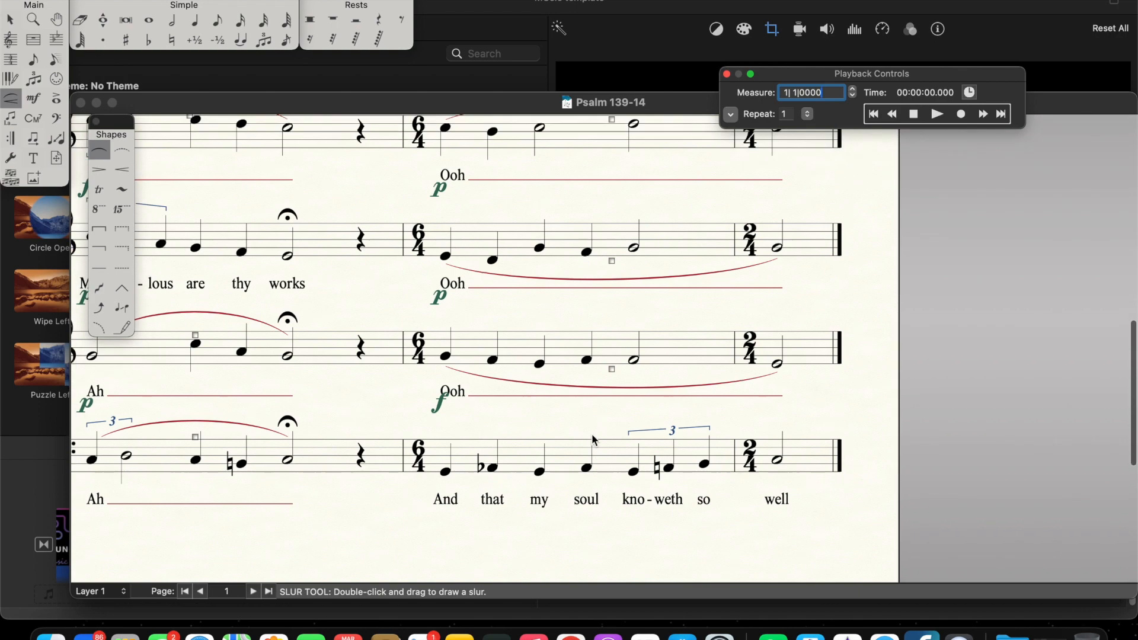
{"action": "scroll", "coordinate": [592, 439], "scroll_direction": "up", "scroll_amount": 5}
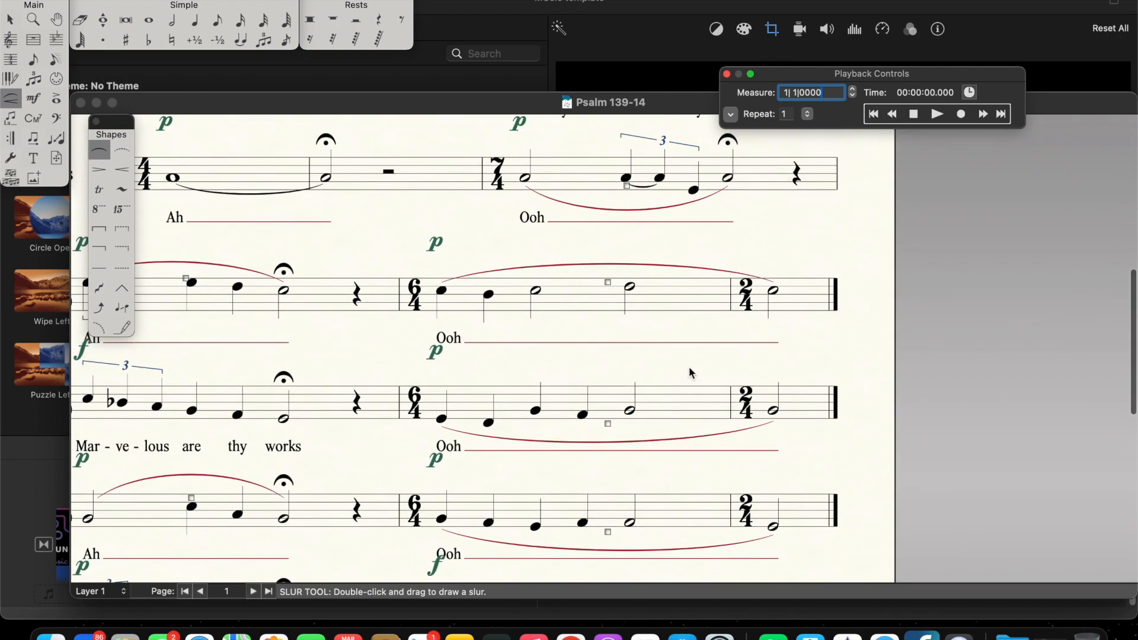
{"action": "scroll", "coordinate": [653, 365], "scroll_direction": "down", "scroll_amount": 7}
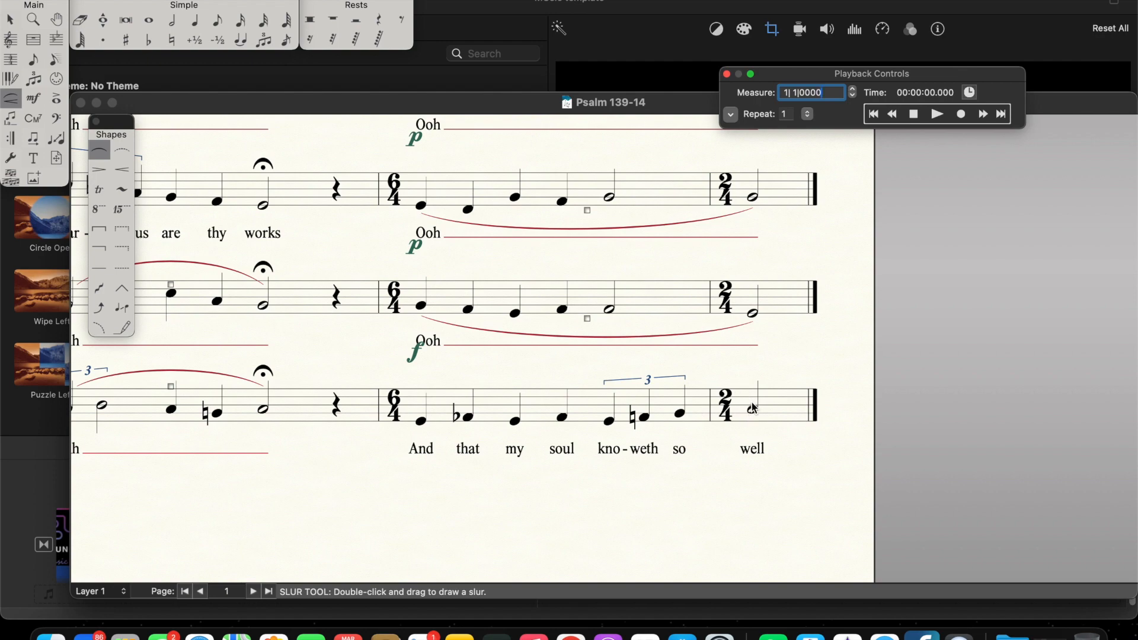
{"action": "scroll", "coordinate": [726, 314], "scroll_direction": "up", "scroll_amount": 5}
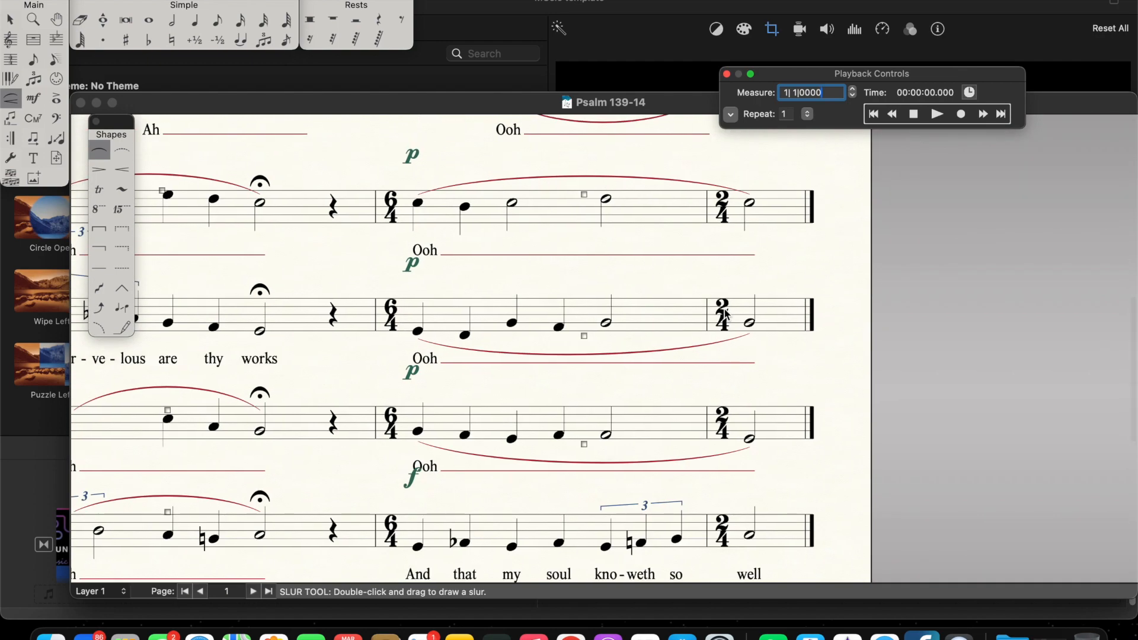
Step: Add a fermata with the Articulation tool to the final half note of the 2/4 measure in all four vocal parts
{"action": "left_click", "coordinate": [57, 100]}
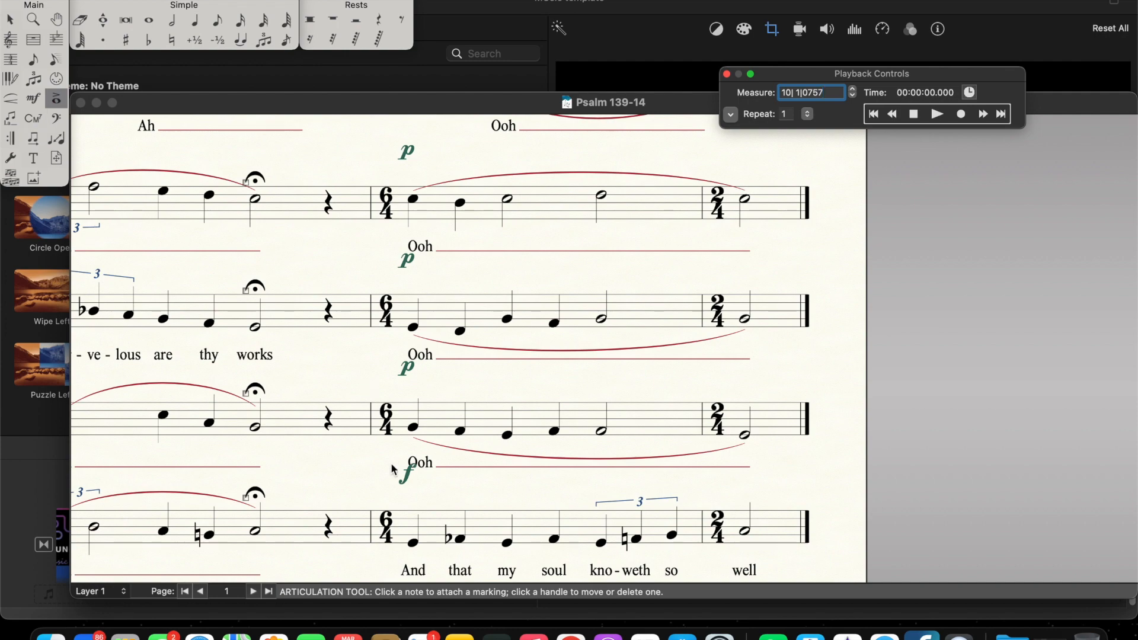
{"action": "scroll", "coordinate": [355, 409], "scroll_direction": "up", "scroll_amount": 10}
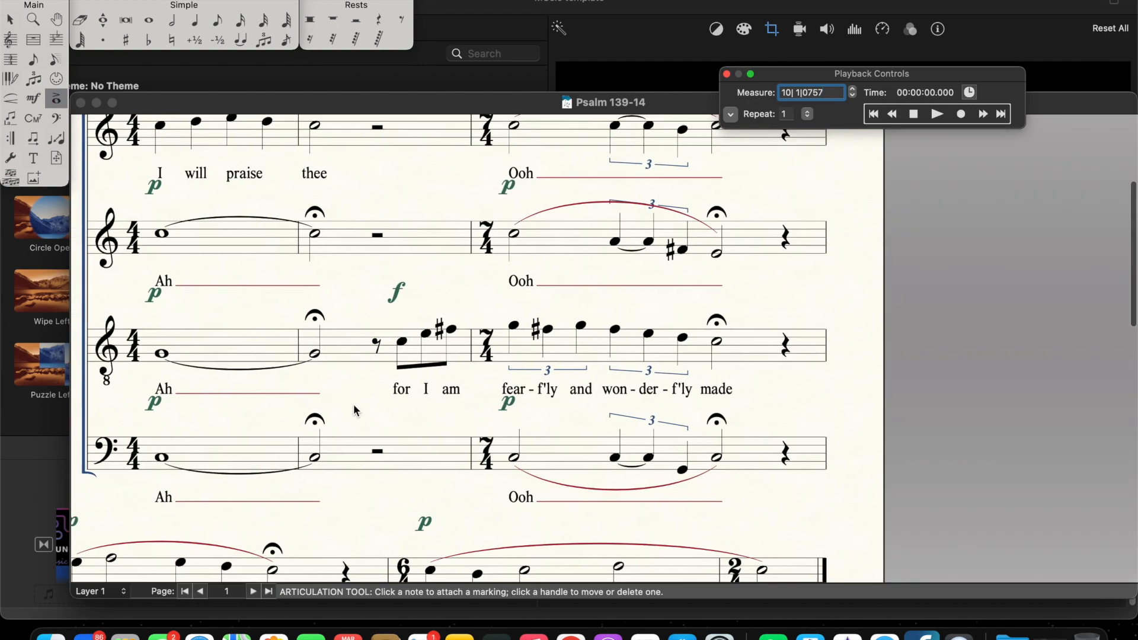
{"action": "scroll", "coordinate": [354, 409], "scroll_direction": "right", "scroll_amount": 2}
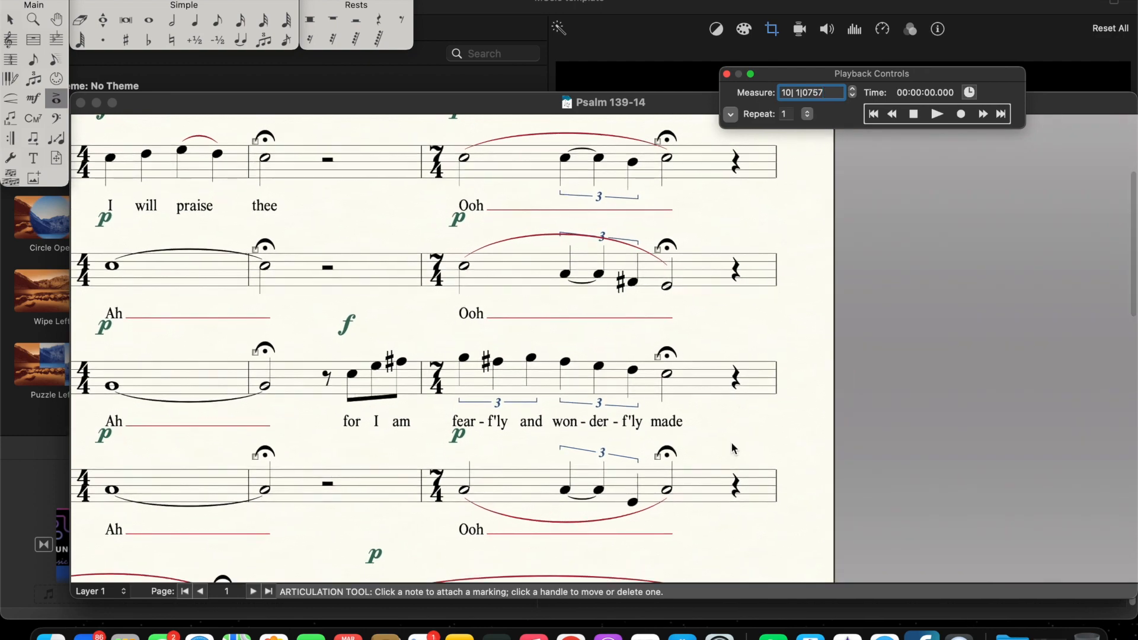
{"action": "scroll", "coordinate": [733, 449], "scroll_direction": "down", "scroll_amount": 5}
{"action": "scroll", "coordinate": [735, 449], "scroll_direction": "left", "scroll_amount": 2}
{"action": "scroll", "coordinate": [733, 449], "scroll_direction": "down", "scroll_amount": 3}
{"action": "scroll", "coordinate": [734, 449], "scroll_direction": "left", "scroll_amount": 4}
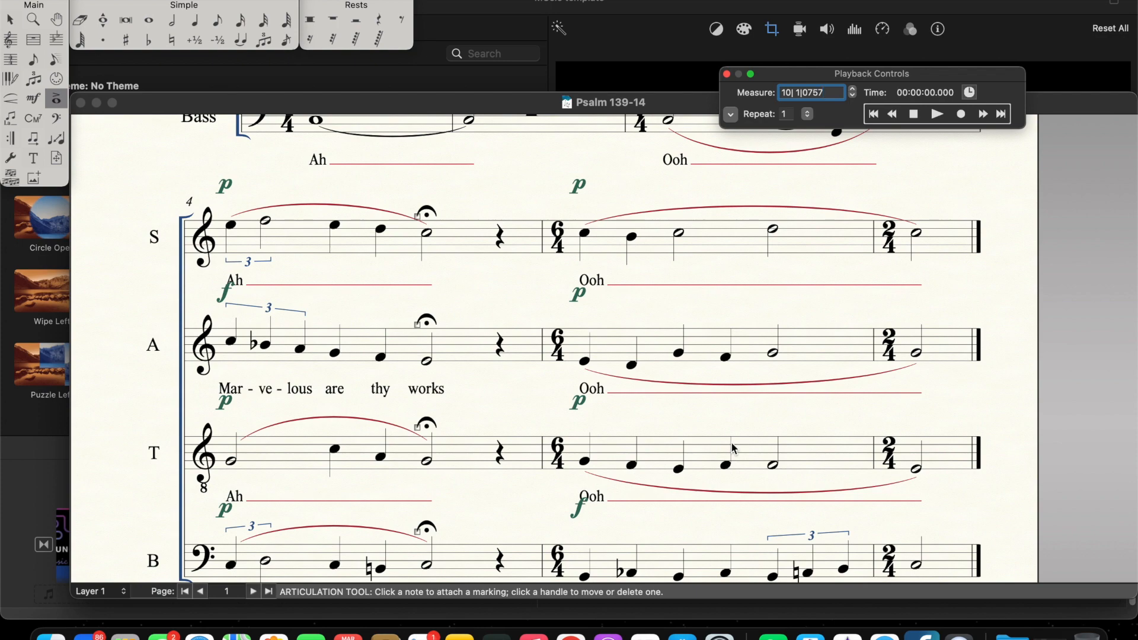
{"action": "scroll", "coordinate": [1068, 507], "scroll_direction": "down", "scroll_amount": 3}
{"action": "scroll", "coordinate": [1067, 506], "scroll_direction": "right", "scroll_amount": 5}
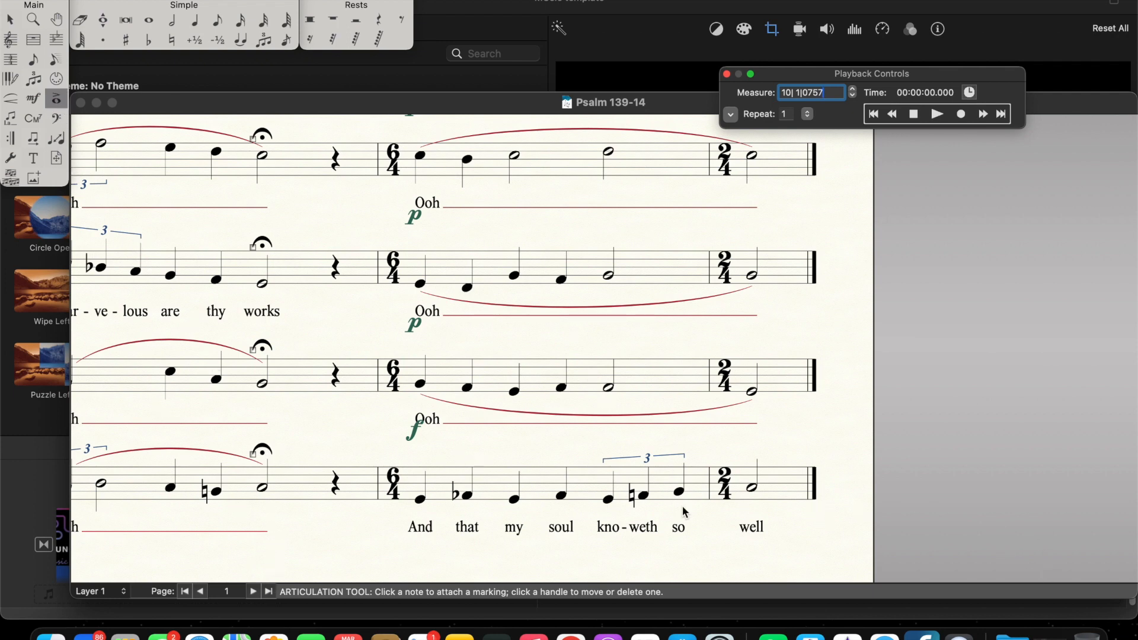
{"action": "left_click", "coordinate": [743, 452]}
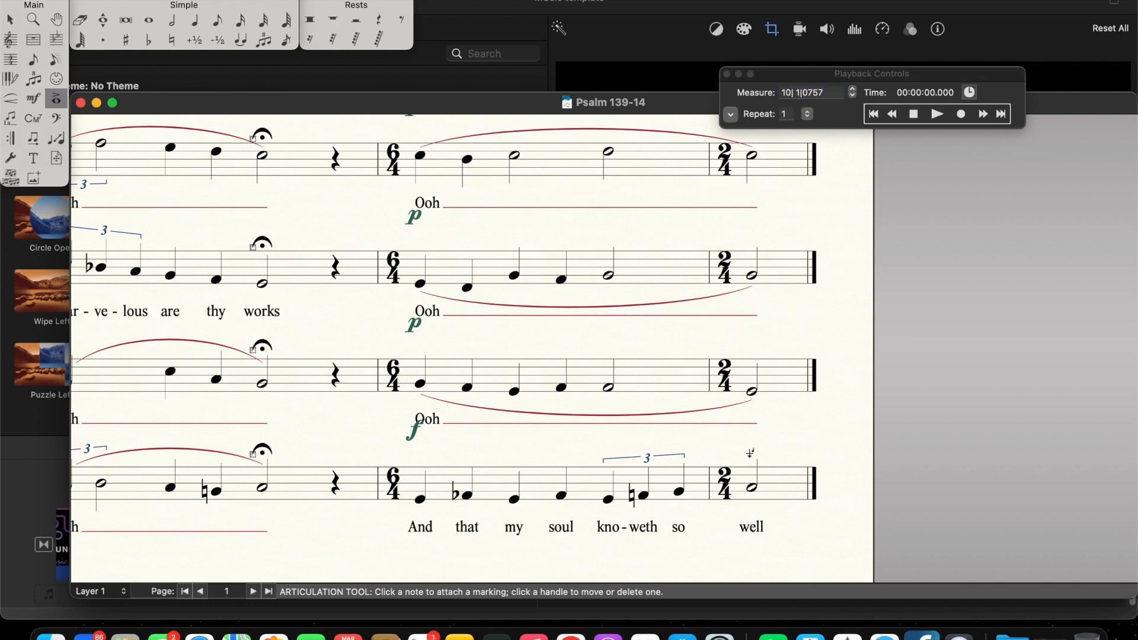
{"action": "left_click", "coordinate": [750, 453]}
{"action": "scroll", "coordinate": [752, 356], "scroll_direction": "up", "scroll_amount": 5}
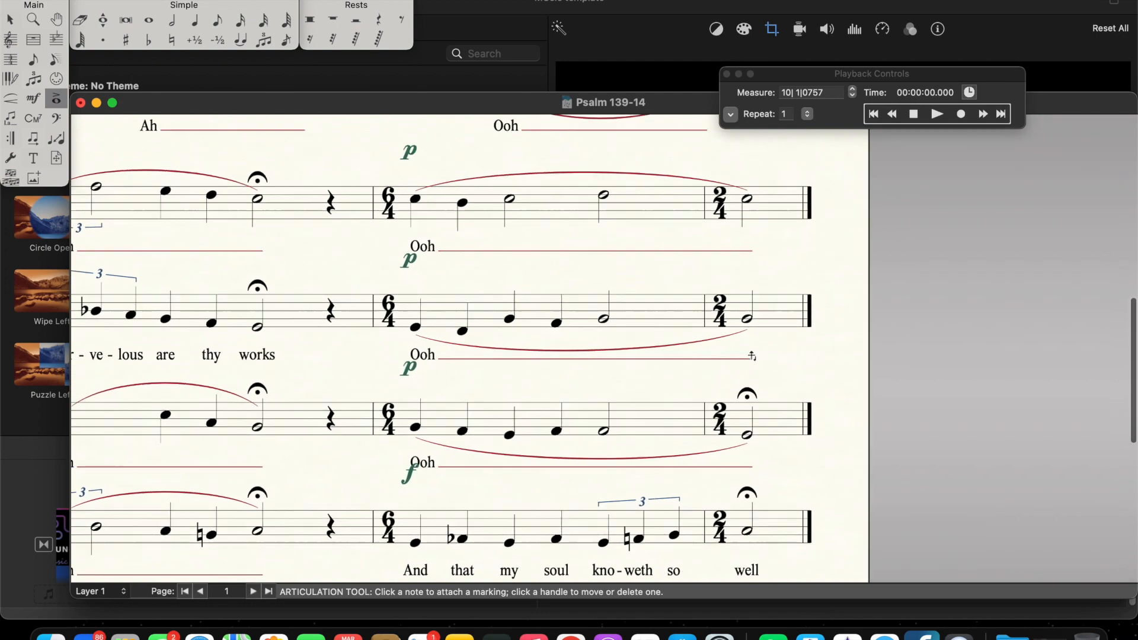
{"action": "left_click", "coordinate": [752, 272]}
Step: Play the score back from measure 1 through the final measure, stop playback and review the notation
{"action": "left_click", "coordinate": [874, 113]}
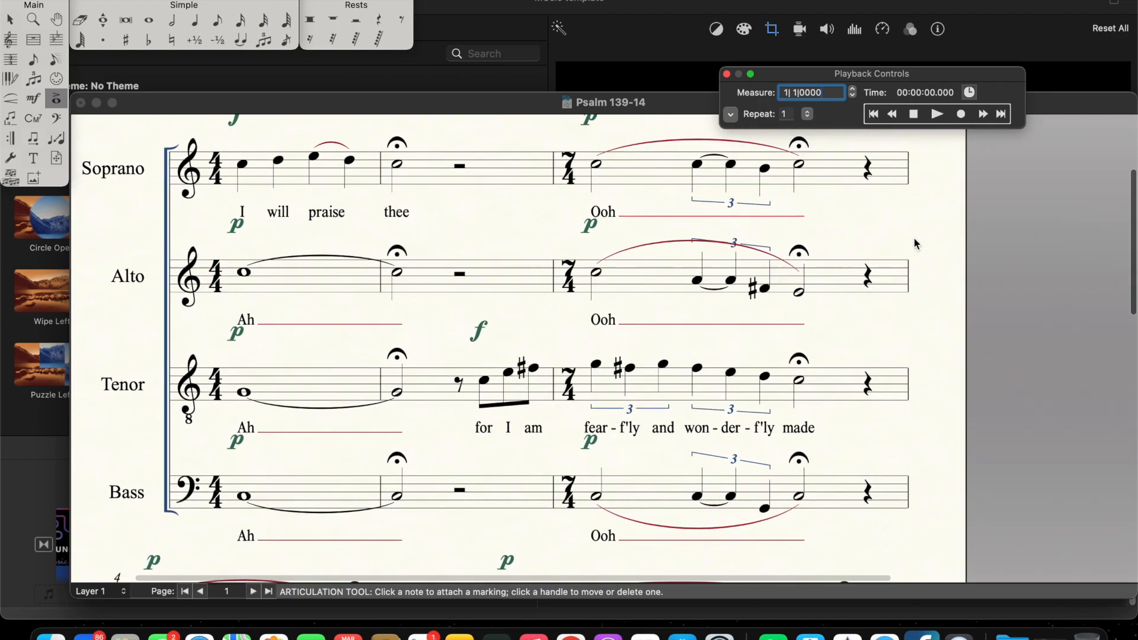
{"action": "scroll", "coordinate": [912, 238], "scroll_direction": "down", "scroll_amount": 1}
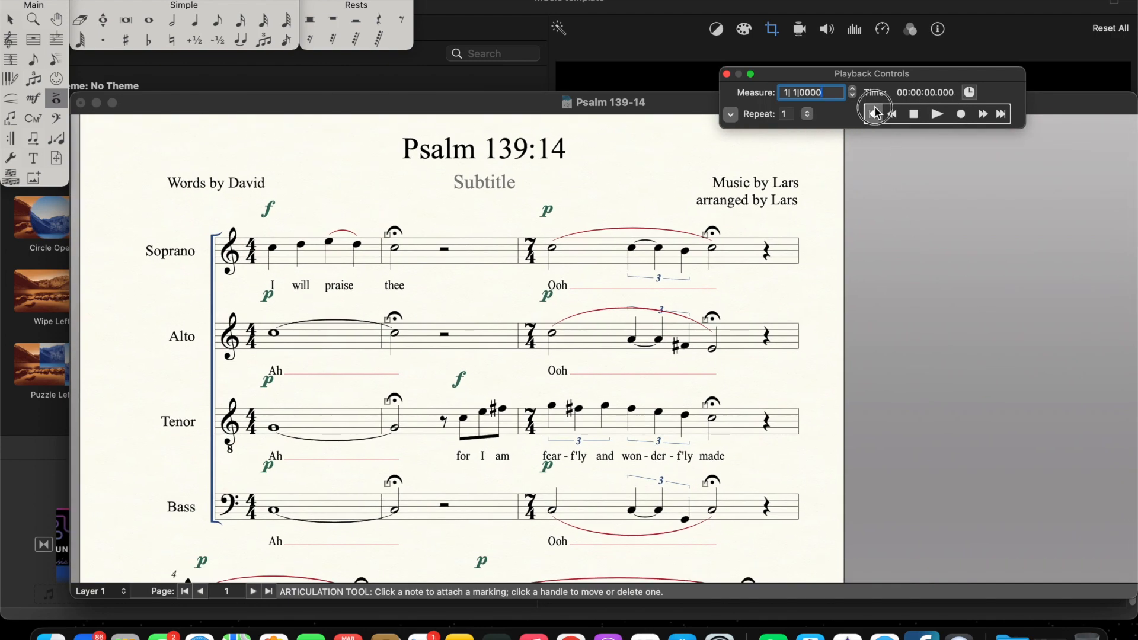
{"action": "left_click", "coordinate": [939, 114]}
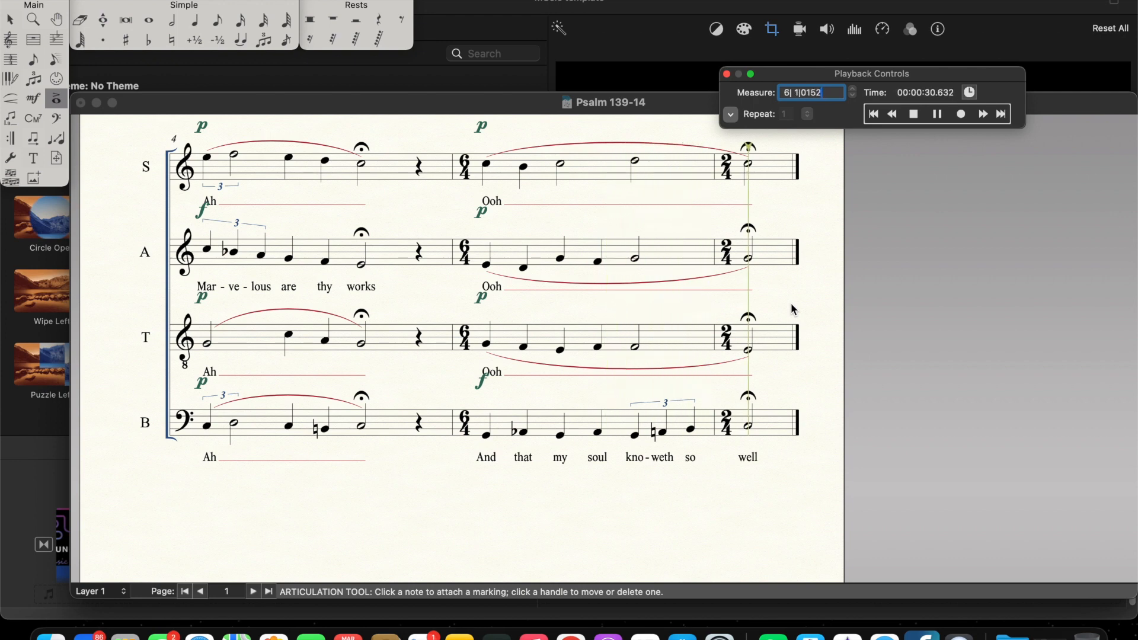
{"action": "left_click", "coordinate": [914, 114]}
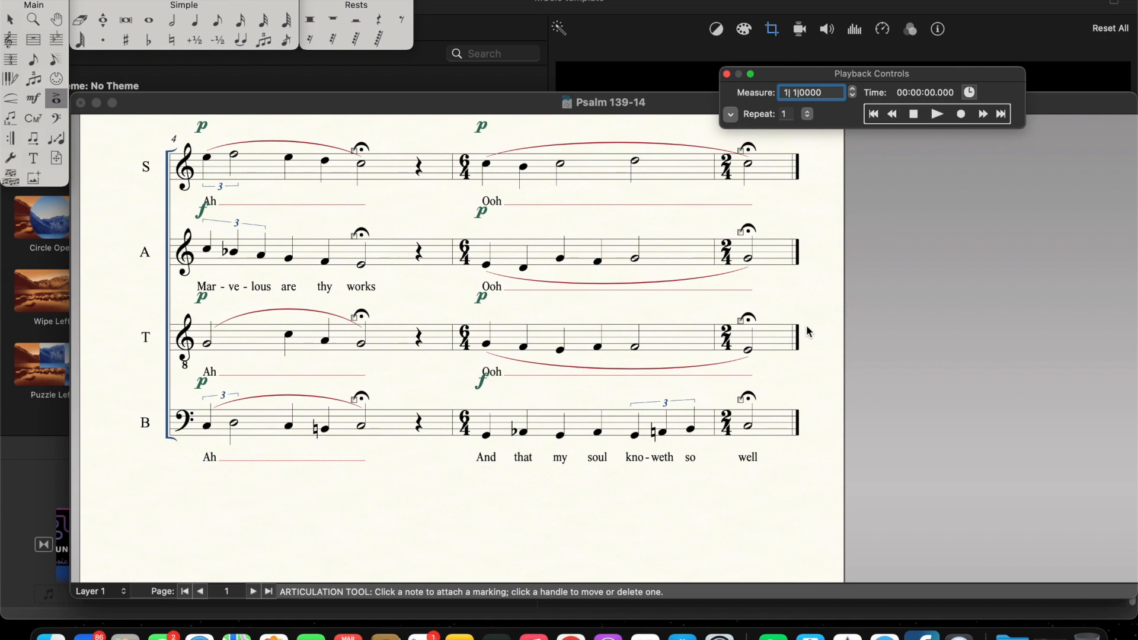
{"action": "scroll", "coordinate": [806, 325], "scroll_direction": "up", "scroll_amount": 10}
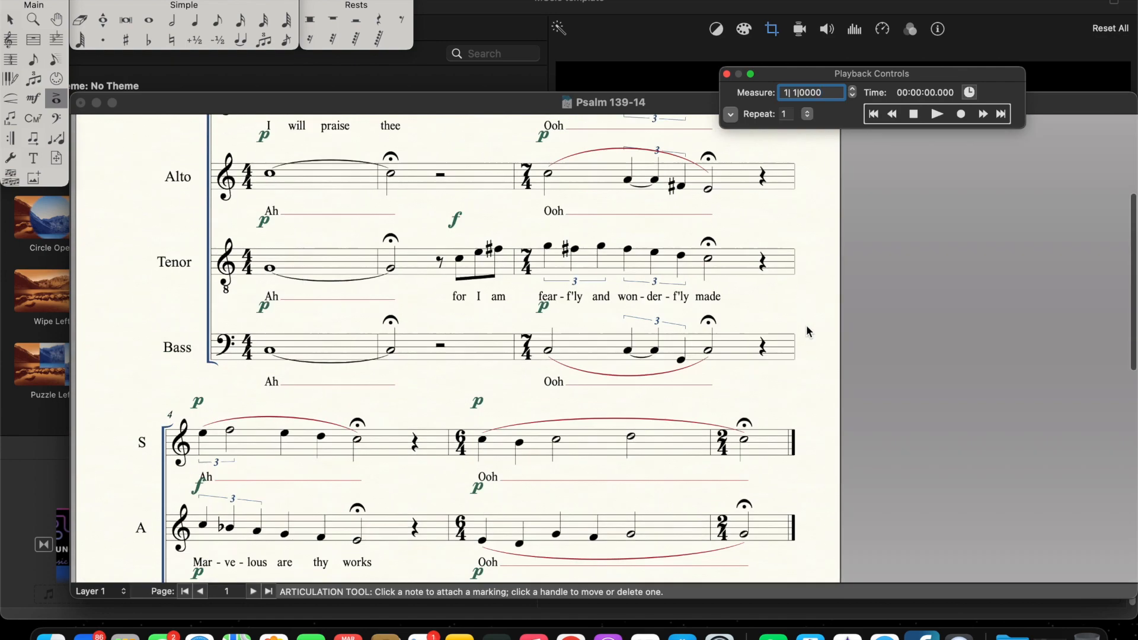
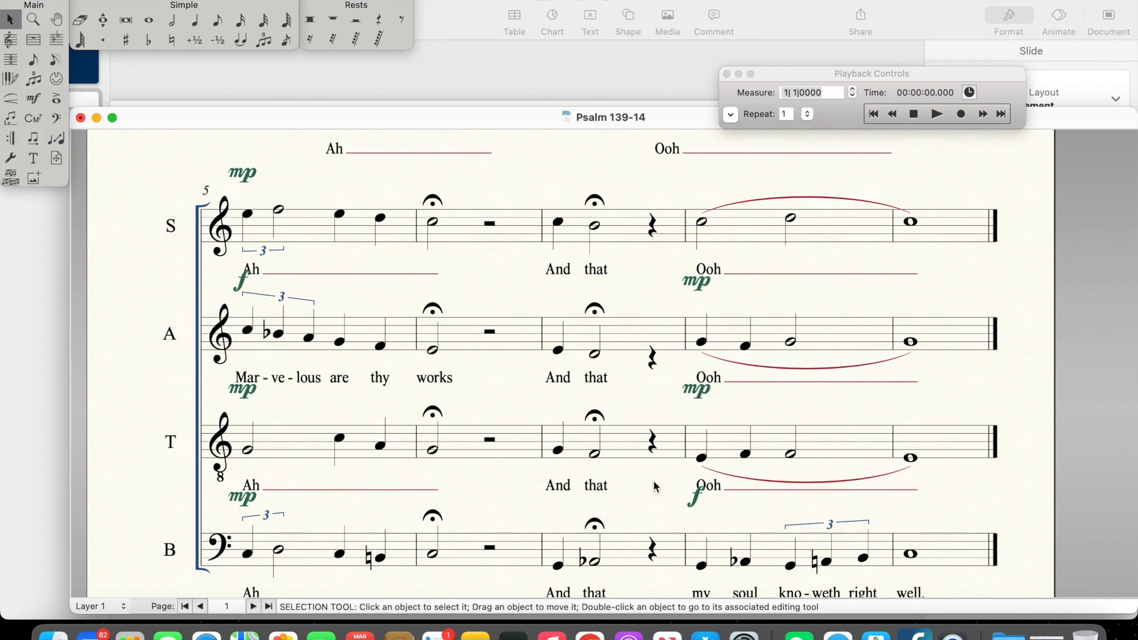
Step: Examine the Bass line's closing phrase "my soul knoweth right well" and the four voice parts of the first system
{"action": "scroll", "coordinate": [653, 481], "scroll_direction": "down", "scroll_amount": 3}
{"action": "scroll", "coordinate": [653, 480], "scroll_direction": "right", "scroll_amount": 5}
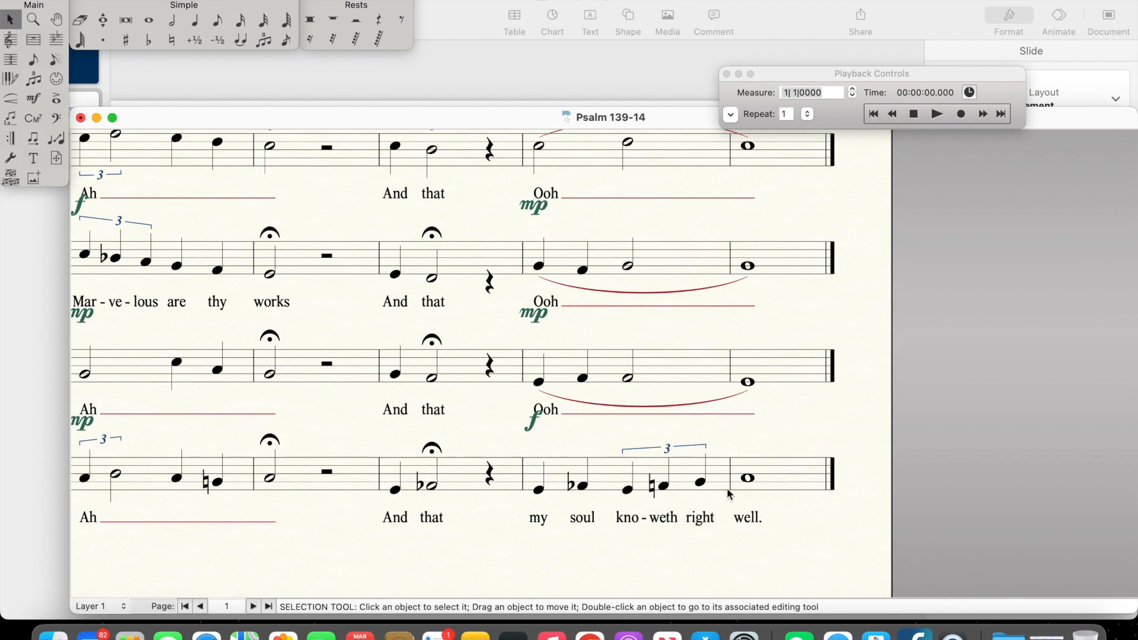
{"action": "scroll", "coordinate": [646, 463], "scroll_direction": "up", "scroll_amount": 2}
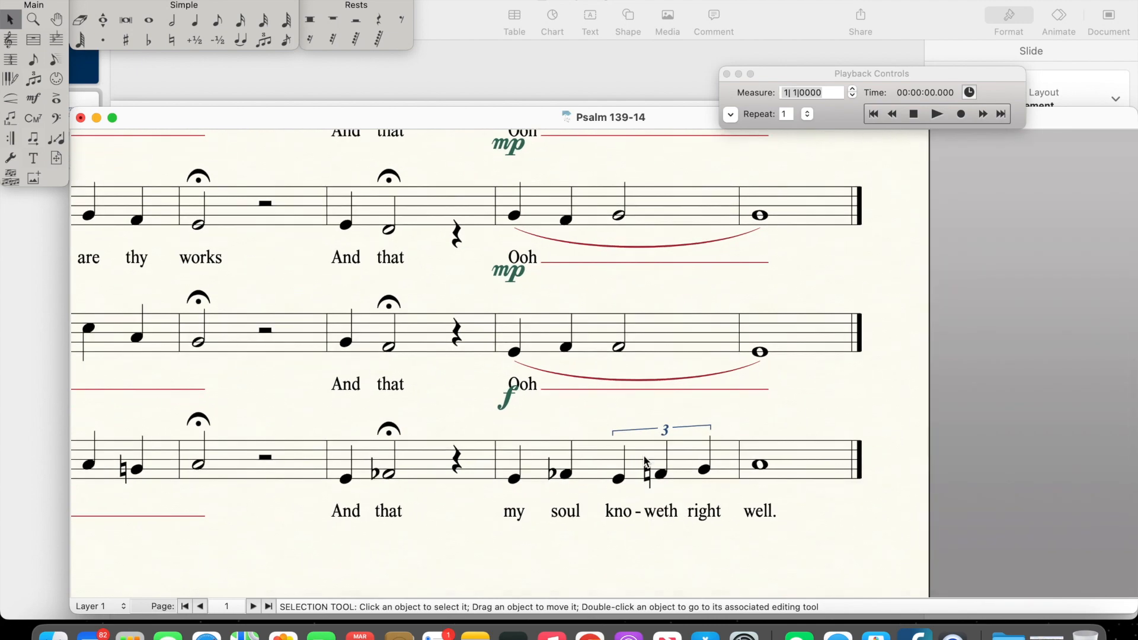
{"action": "scroll", "coordinate": [645, 461], "scroll_direction": "up", "scroll_amount": 10}
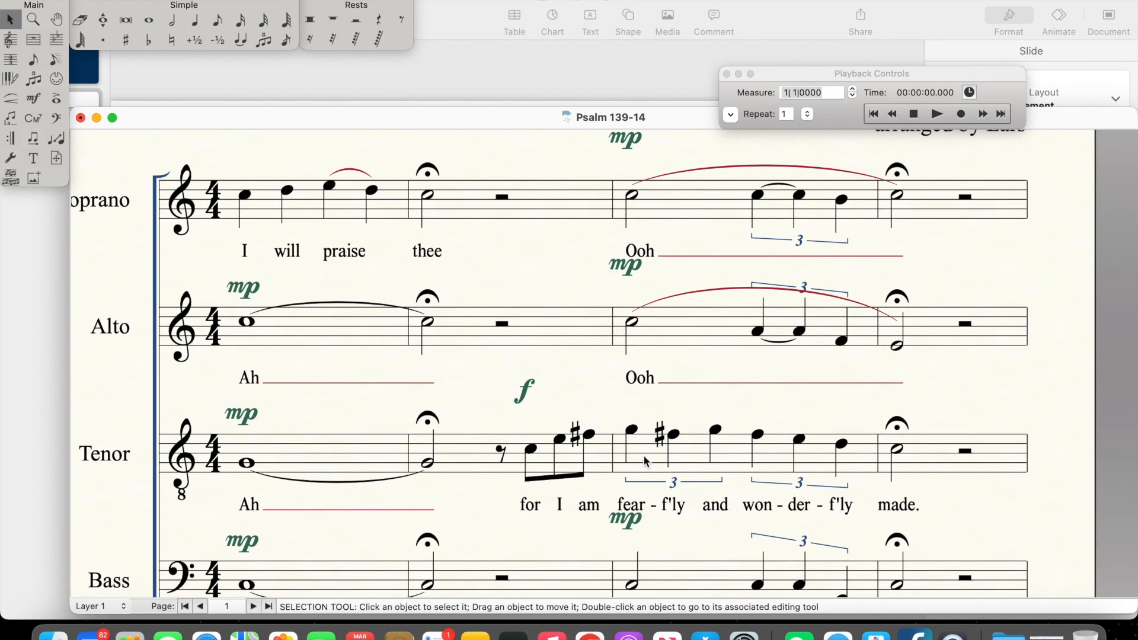
{"action": "scroll", "coordinate": [643, 454], "scroll_direction": "up", "scroll_amount": 2}
{"action": "scroll", "coordinate": [644, 462], "scroll_direction": "up", "scroll_amount": 5}
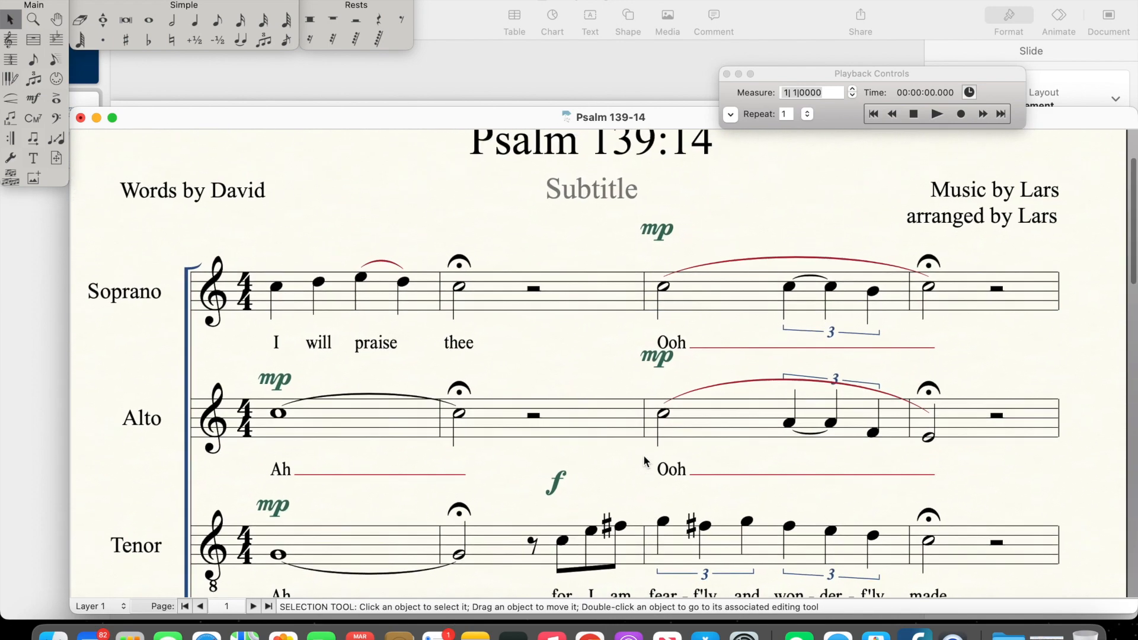
{"action": "scroll", "coordinate": [645, 461], "scroll_direction": "down", "scroll_amount": 5}
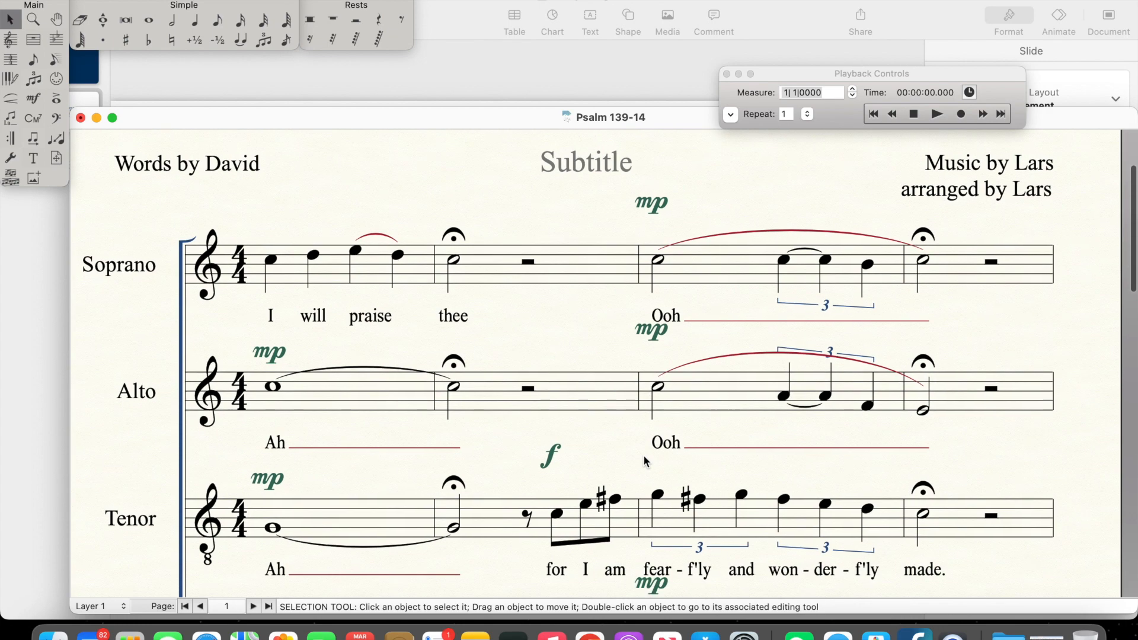
{"action": "scroll", "coordinate": [646, 462], "scroll_direction": "down", "scroll_amount": 2}
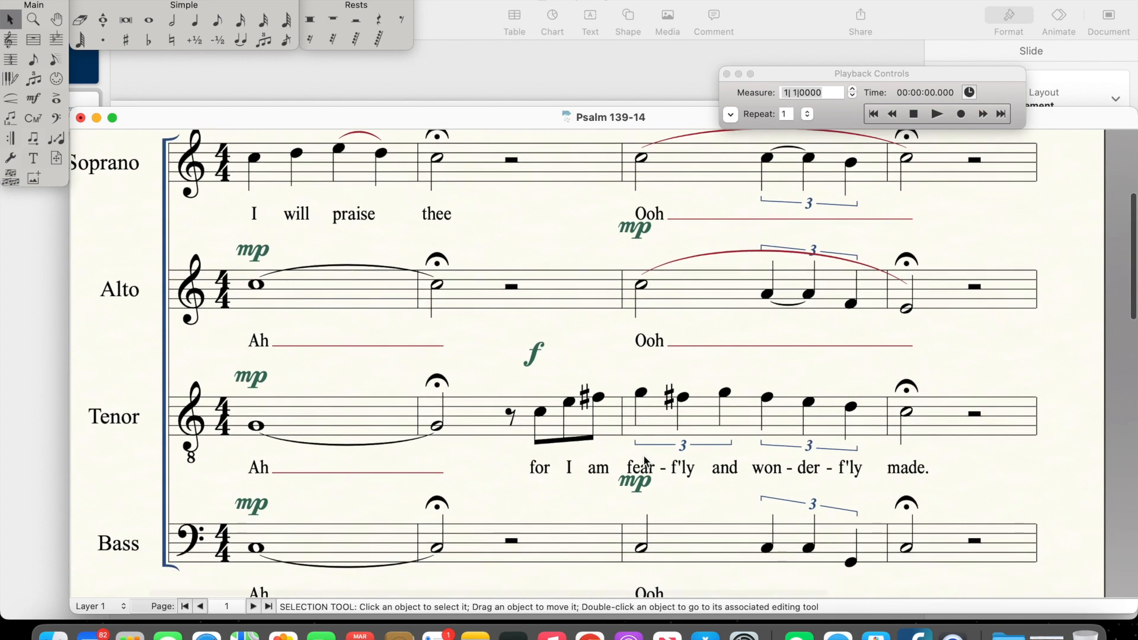
{"action": "scroll", "coordinate": [645, 461], "scroll_direction": "up", "scroll_amount": 8}
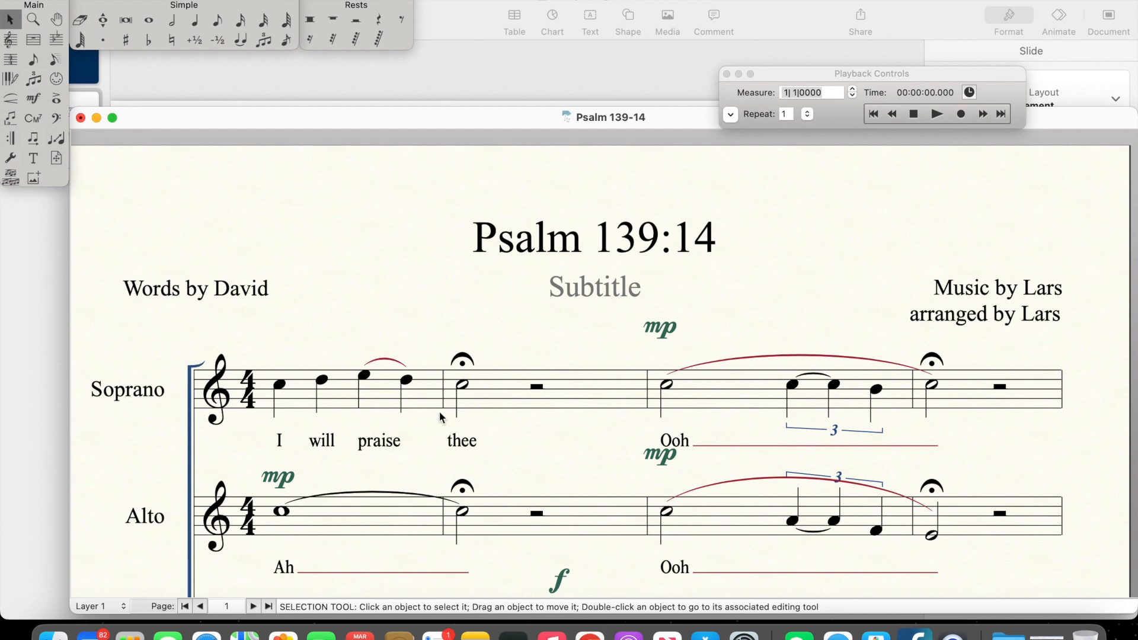
Step: Examine the first system's lyrics, dynamics and fermatas, from the Soprano's "I will praise thee" to the Tenor's "for I am fear-f'ly and won-der-f'ly made"
{"action": "scroll", "coordinate": [481, 427], "scroll_direction": "down", "scroll_amount": 2}
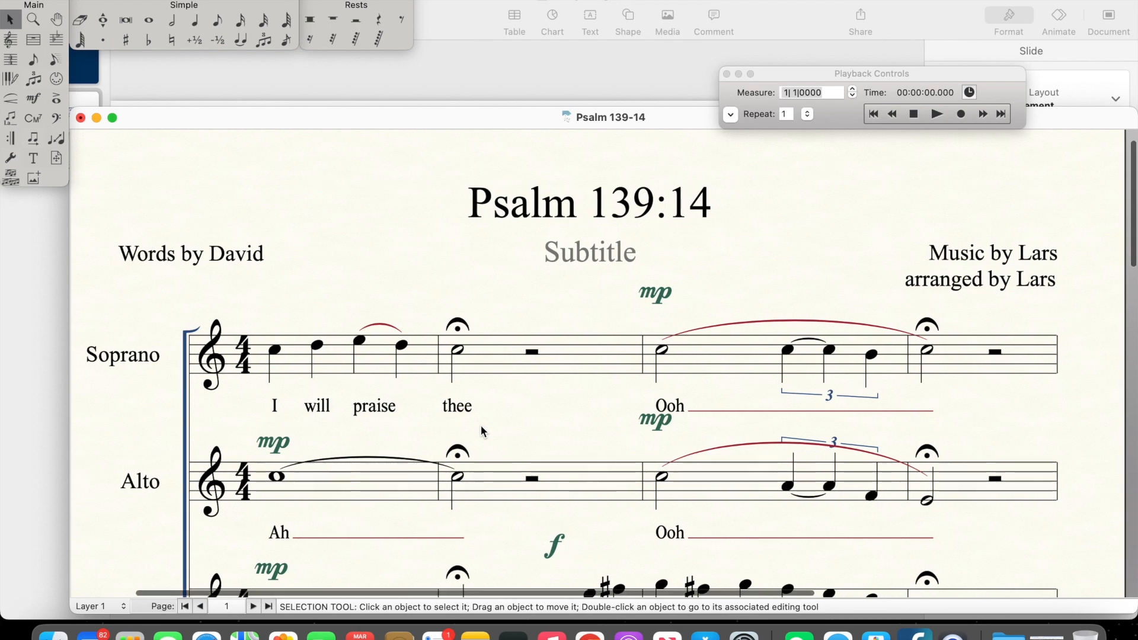
{"action": "scroll", "coordinate": [482, 428], "scroll_direction": "down", "scroll_amount": 1}
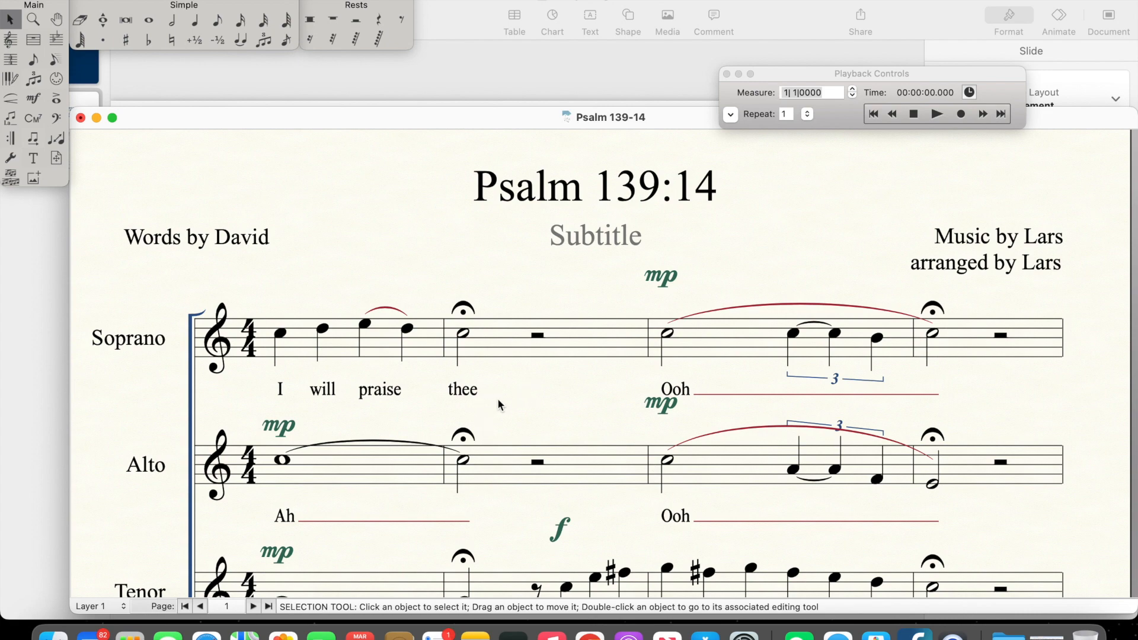
{"action": "scroll", "coordinate": [440, 414], "scroll_direction": "down", "scroll_amount": 1}
{"action": "scroll", "coordinate": [440, 414], "scroll_direction": "right", "scroll_amount": 1}
{"action": "scroll", "coordinate": [440, 415], "scroll_direction": "down", "scroll_amount": 3}
{"action": "scroll", "coordinate": [440, 414], "scroll_direction": "right", "scroll_amount": 1}
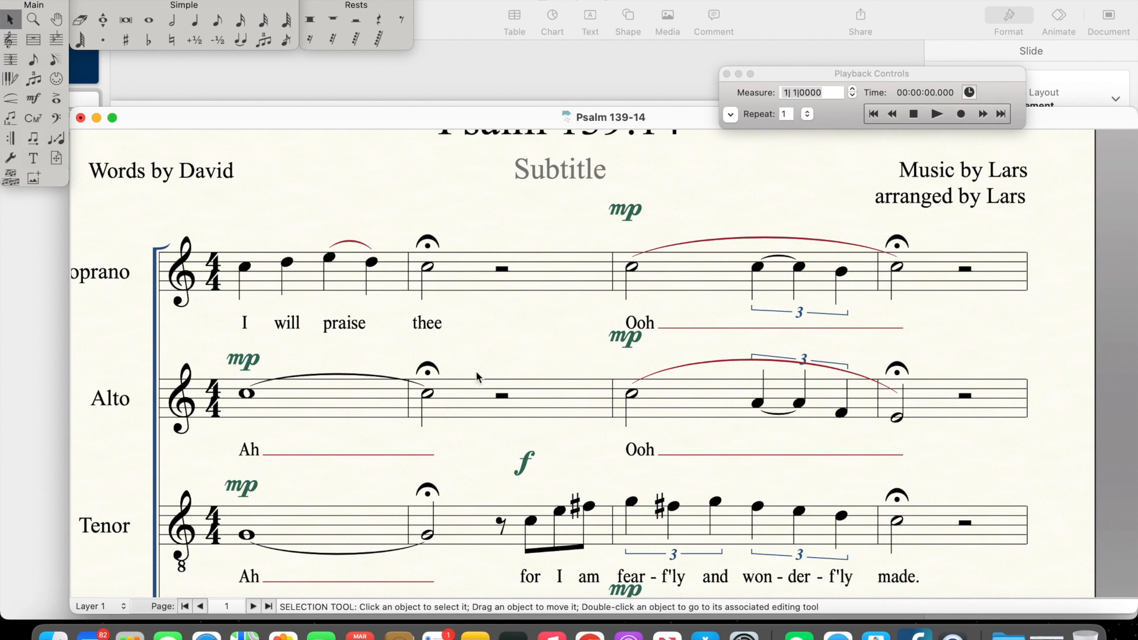
{"action": "scroll", "coordinate": [539, 446], "scroll_direction": "down", "scroll_amount": 3}
{"action": "scroll", "coordinate": [539, 446], "scroll_direction": "right", "scroll_amount": 1}
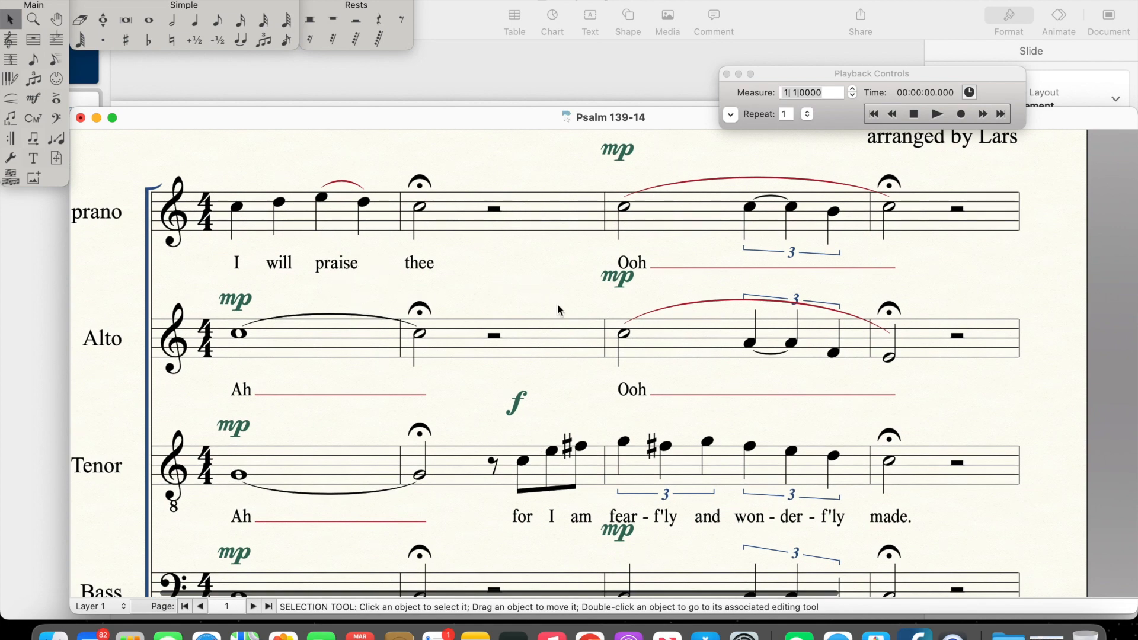
{"action": "scroll", "coordinate": [558, 309], "scroll_direction": "up", "scroll_amount": 3}
{"action": "scroll", "coordinate": [558, 309], "scroll_direction": "down", "scroll_amount": 5}
{"action": "scroll", "coordinate": [558, 309], "scroll_direction": "right", "scroll_amount": 3}
{"action": "scroll", "coordinate": [558, 304], "scroll_direction": "down", "scroll_amount": 3}
{"action": "scroll", "coordinate": [557, 304], "scroll_direction": "right", "scroll_amount": 3}
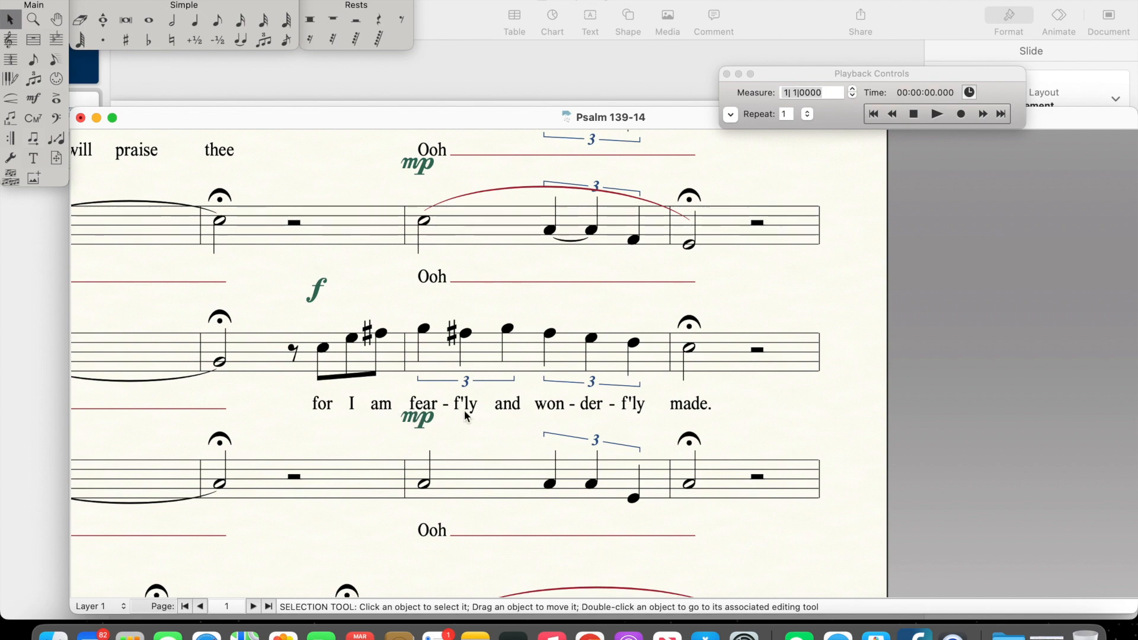
Step: Examine the second system from measure 5 through the Bass ending, and recheck the Tenor and Bass triplets in the first system
{"action": "scroll", "coordinate": [596, 421], "scroll_direction": "down", "scroll_amount": 10}
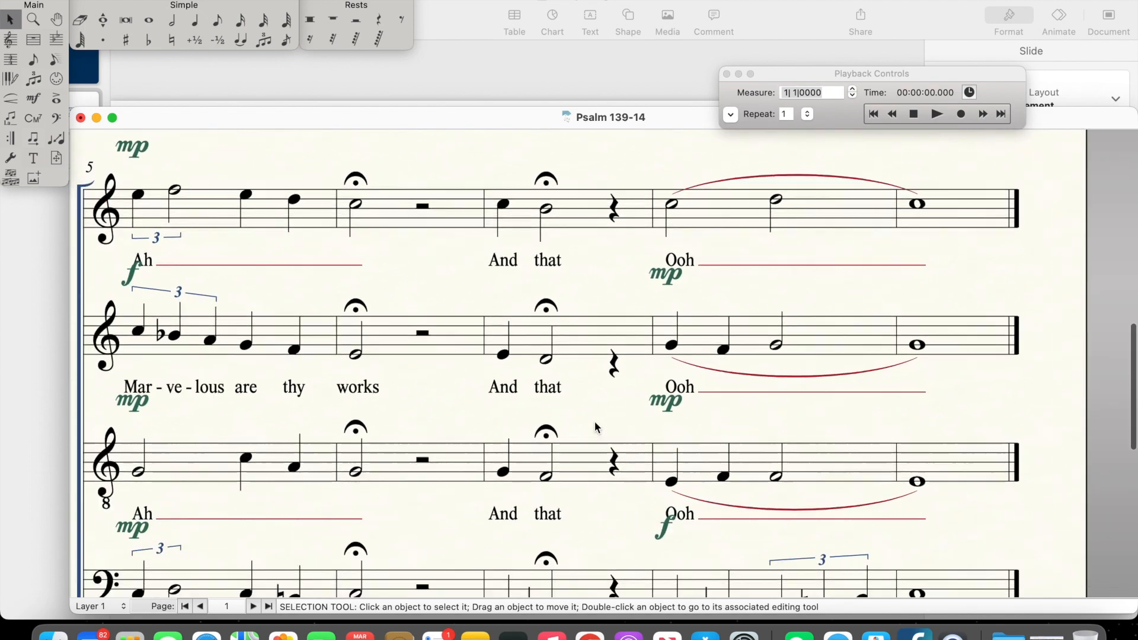
{"action": "scroll", "coordinate": [594, 425], "scroll_direction": "right", "scroll_amount": 2}
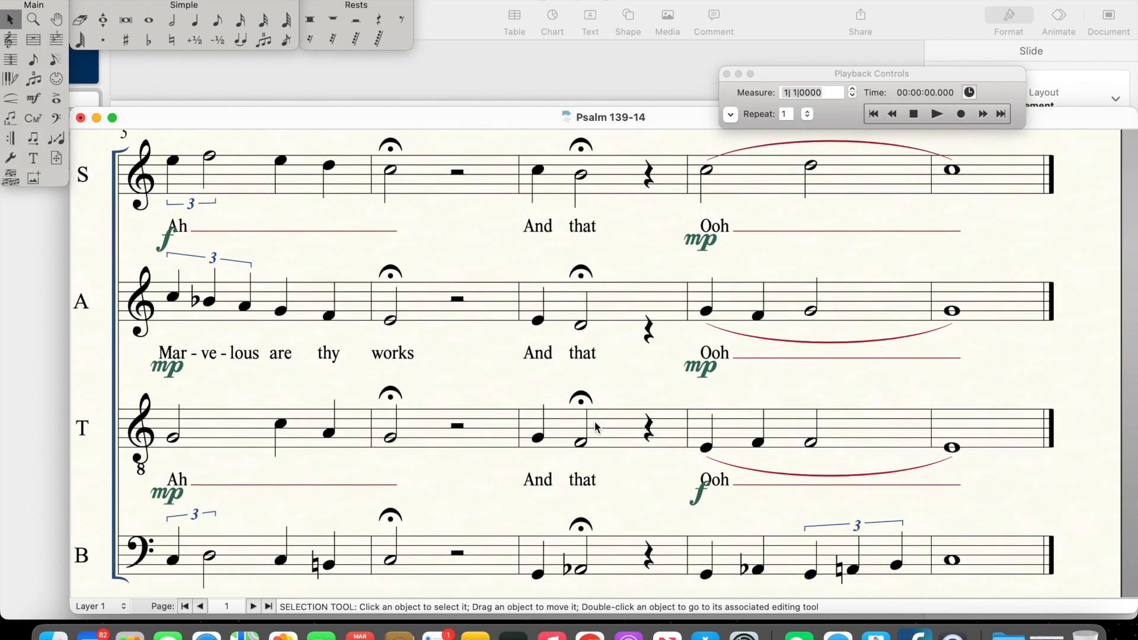
{"action": "scroll", "coordinate": [598, 424], "scroll_direction": "down", "scroll_amount": 4}
{"action": "scroll", "coordinate": [598, 424], "scroll_direction": "right", "scroll_amount": 3}
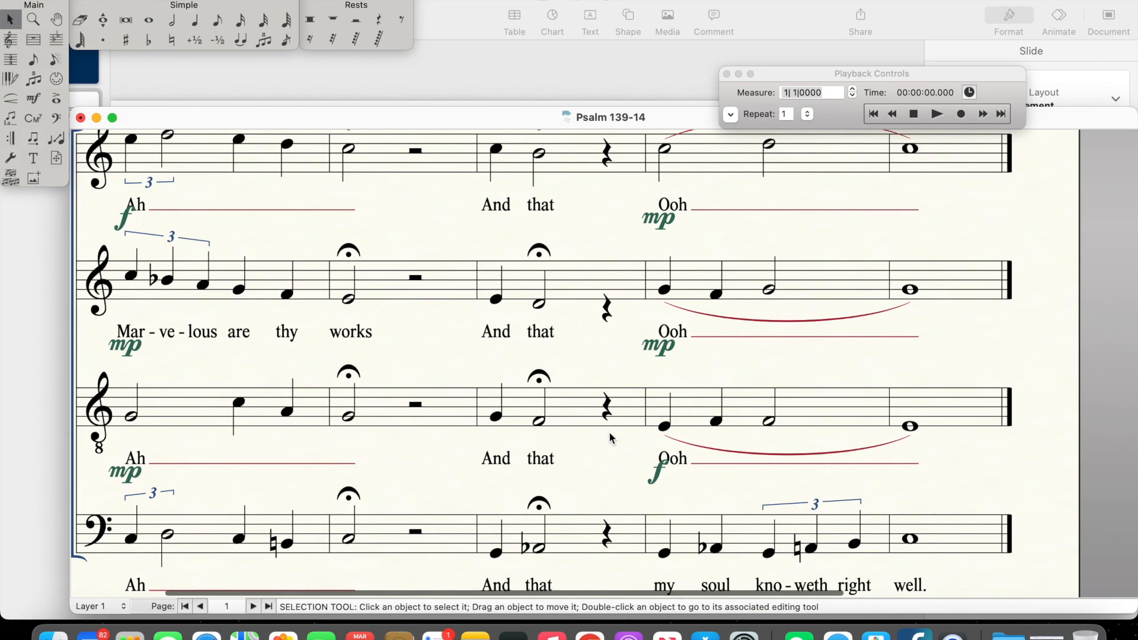
{"action": "scroll", "coordinate": [610, 439], "scroll_direction": "down", "scroll_amount": 2}
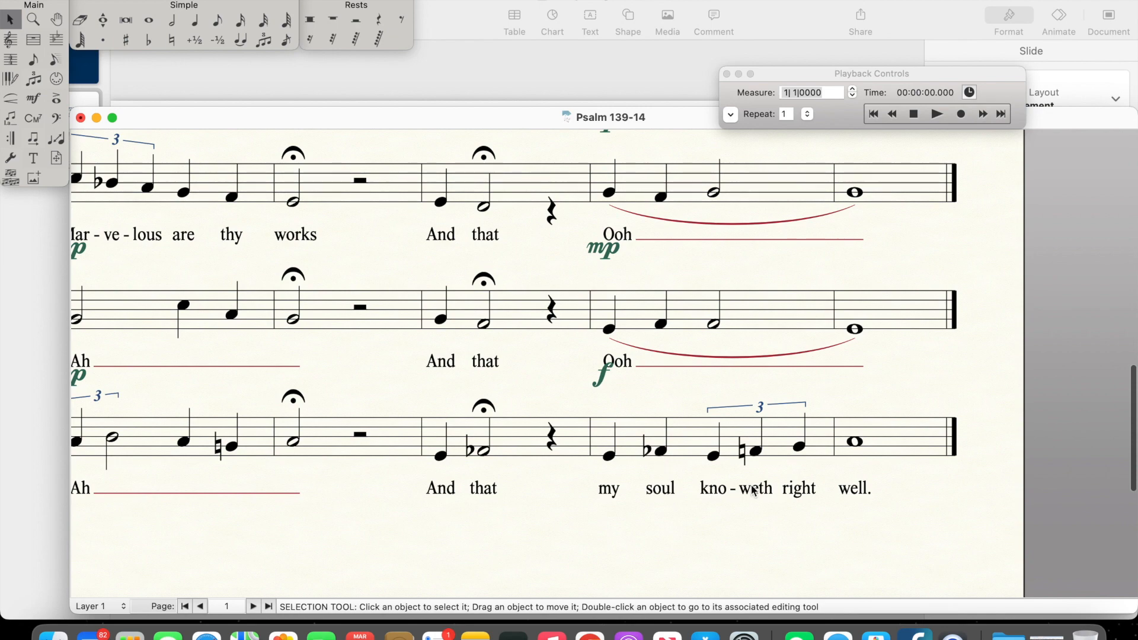
{"action": "scroll", "coordinate": [728, 380], "scroll_direction": "up", "scroll_amount": 10}
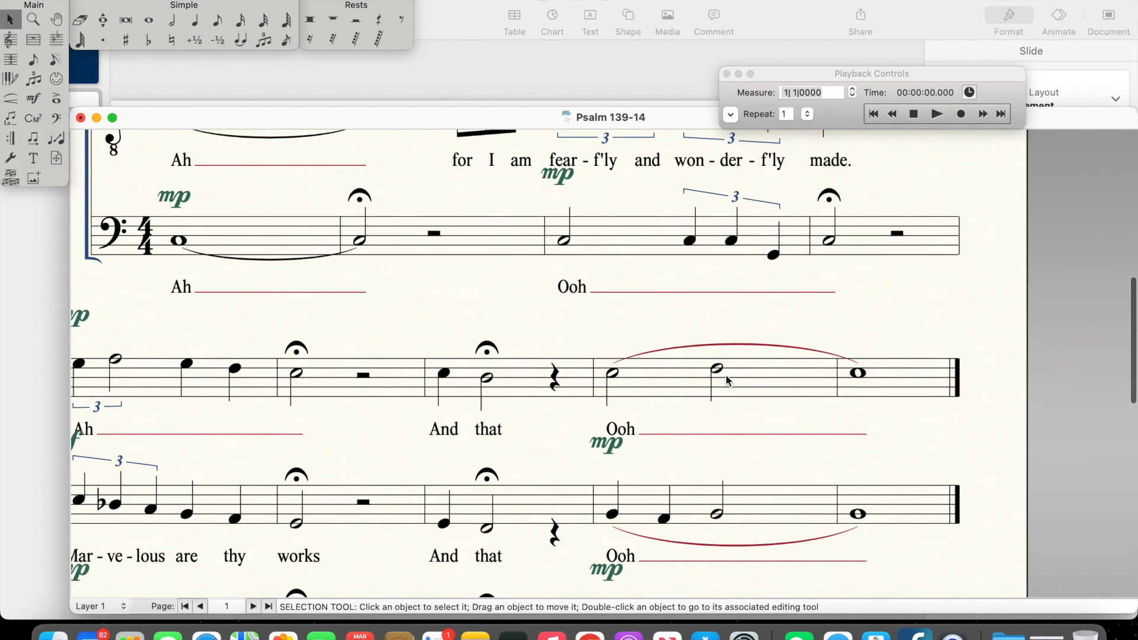
{"action": "scroll", "coordinate": [732, 353], "scroll_direction": "up", "scroll_amount": 1}
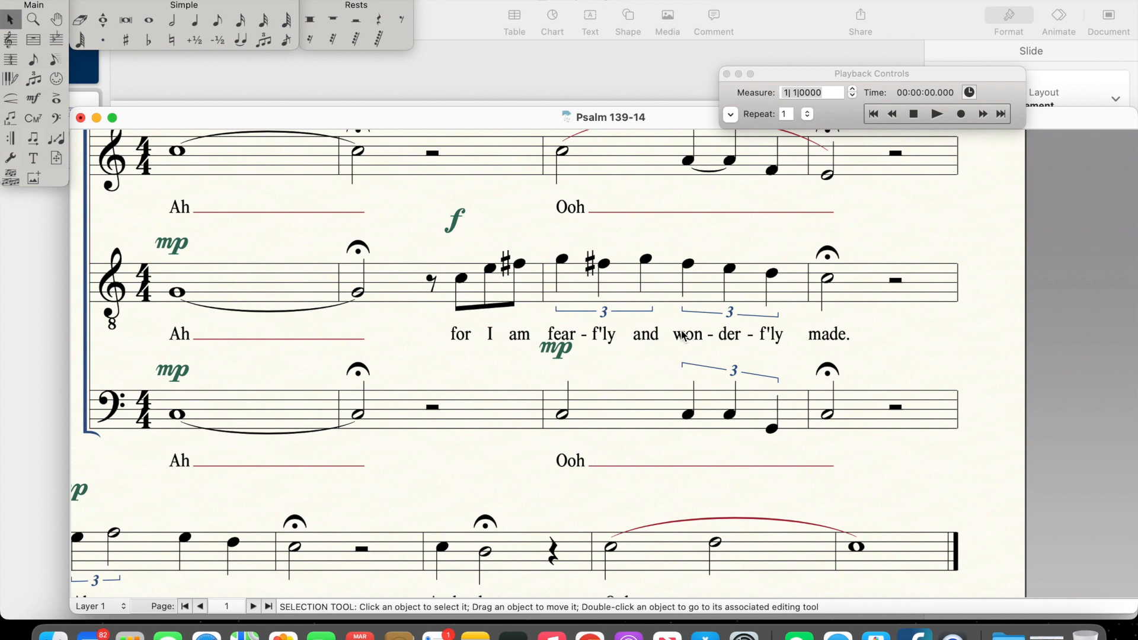
{"action": "scroll", "coordinate": [683, 336], "scroll_direction": "up", "scroll_amount": 1}
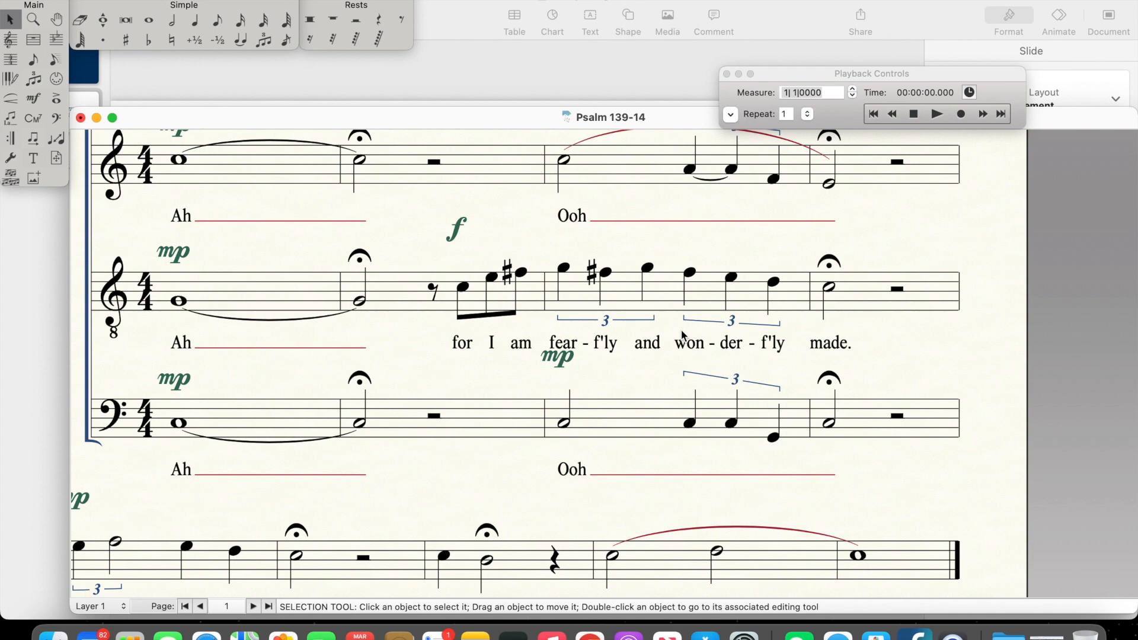
{"action": "scroll", "coordinate": [683, 334], "scroll_direction": "up", "scroll_amount": 5}
{"action": "scroll", "coordinate": [683, 334], "scroll_direction": "left", "scroll_amount": 3}
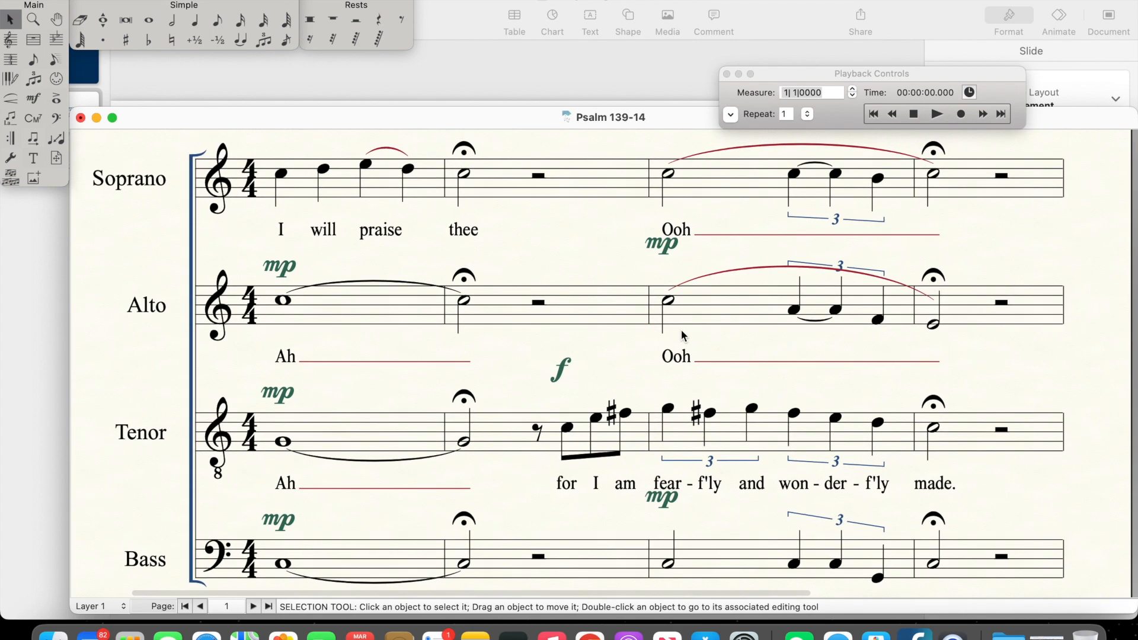
{"action": "scroll", "coordinate": [682, 330], "scroll_direction": "up", "scroll_amount": 3}
{"action": "scroll", "coordinate": [682, 330], "scroll_direction": "right", "scroll_amount": 1}
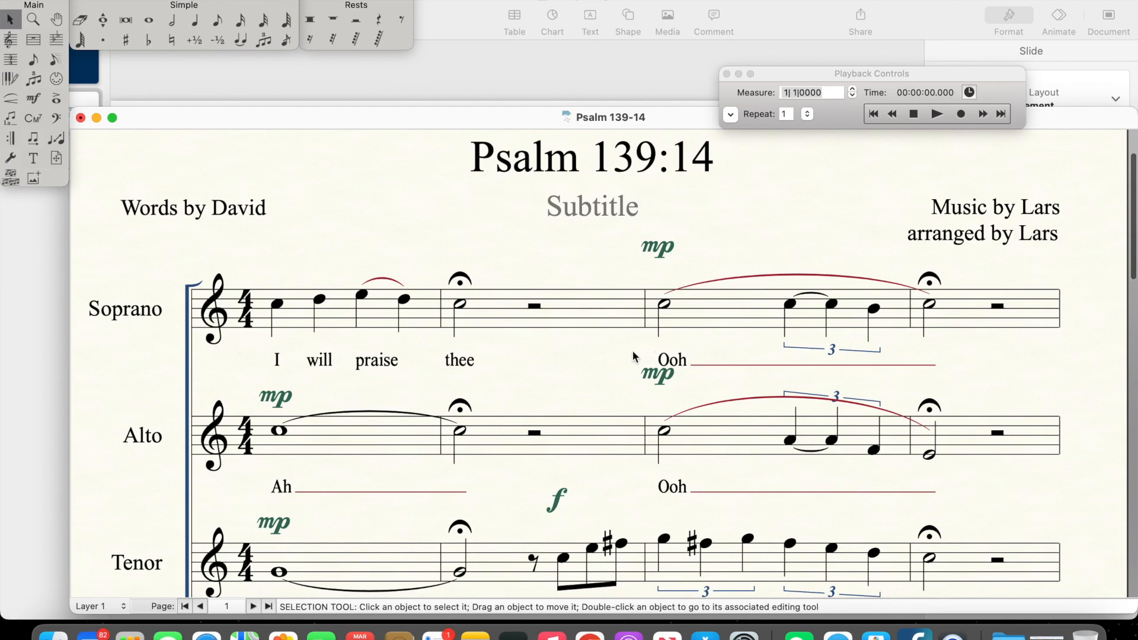
Step: Trace the text-carrying melody through the whole score, from the Soprano opening through Tenor and Alto to the Bass's final phrase
{"action": "scroll", "coordinate": [561, 367], "scroll_direction": "down", "scroll_amount": 1}
{"action": "scroll", "coordinate": [560, 367], "scroll_direction": "right", "scroll_amount": 1}
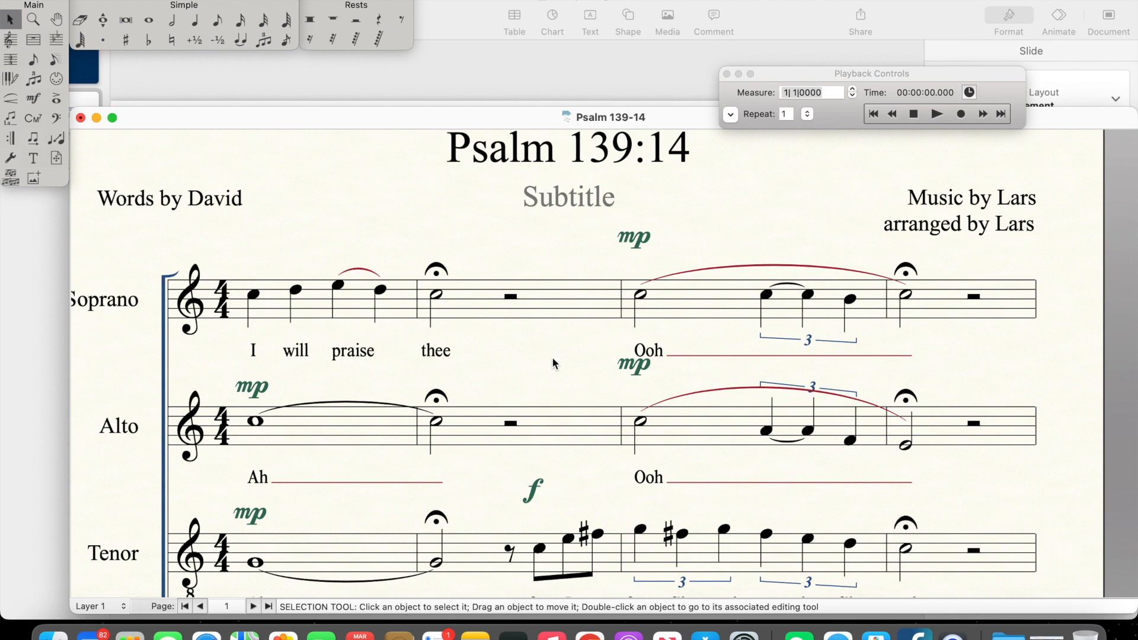
{"action": "scroll", "coordinate": [442, 349], "scroll_direction": "down", "scroll_amount": 2}
{"action": "scroll", "coordinate": [440, 350], "scroll_direction": "up", "scroll_amount": 3}
{"action": "scroll", "coordinate": [440, 349], "scroll_direction": "up", "scroll_amount": 1}
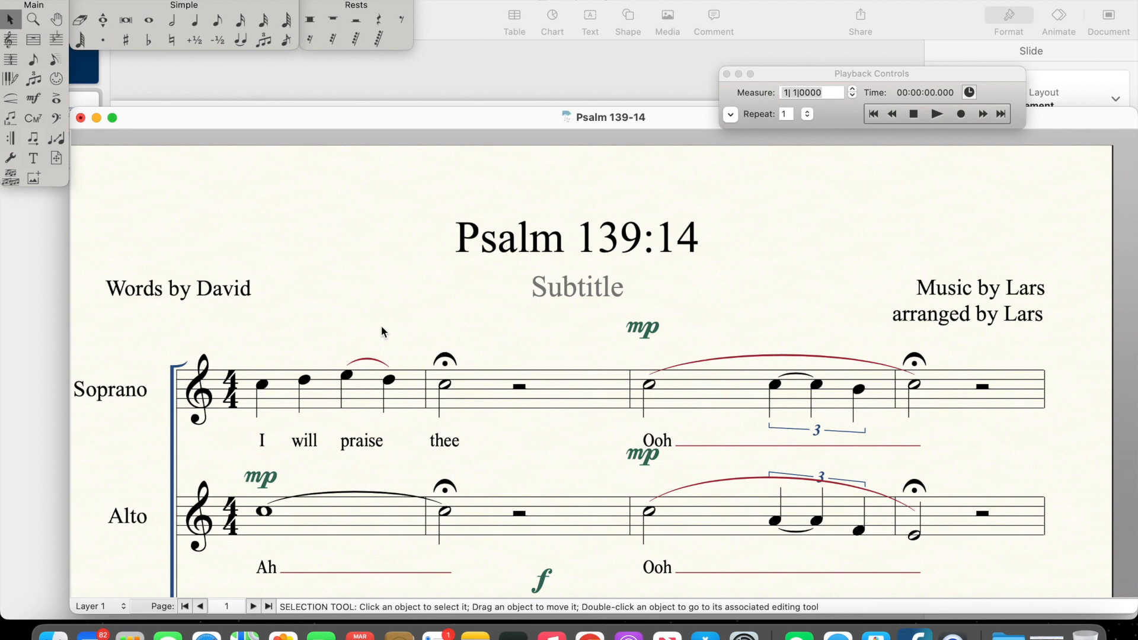
{"action": "scroll", "coordinate": [473, 428], "scroll_direction": "down", "scroll_amount": 10}
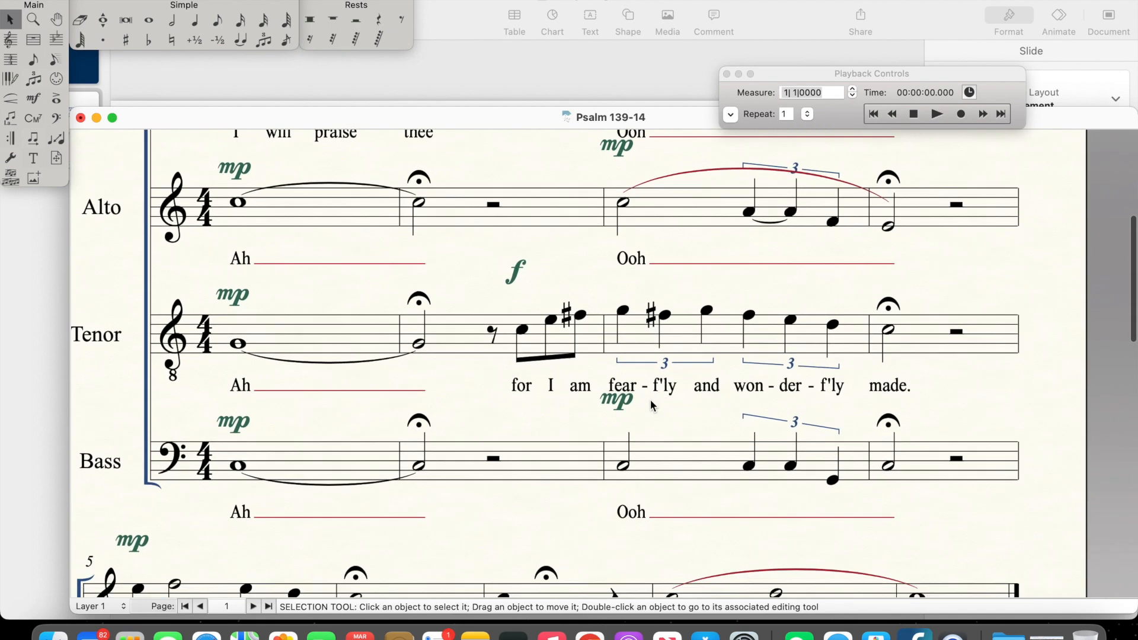
{"action": "scroll", "coordinate": [751, 403], "scroll_direction": "down", "scroll_amount": 10}
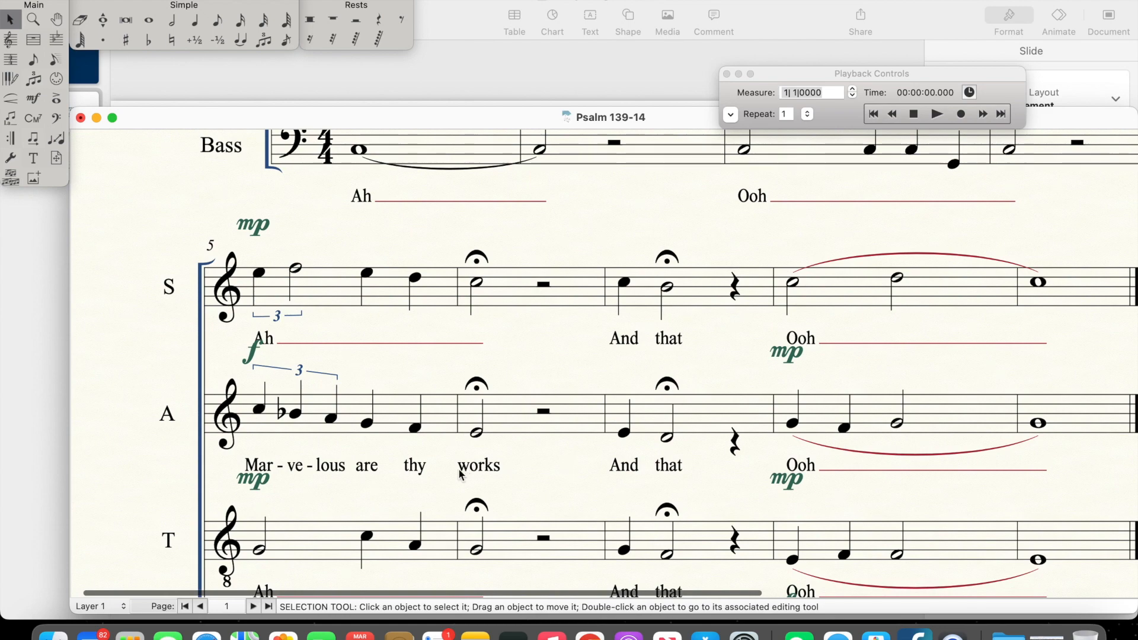
{"action": "scroll", "coordinate": [401, 498], "scroll_direction": "down", "scroll_amount": 10}
{"action": "scroll", "coordinate": [443, 450], "scroll_direction": "right", "scroll_amount": 5}
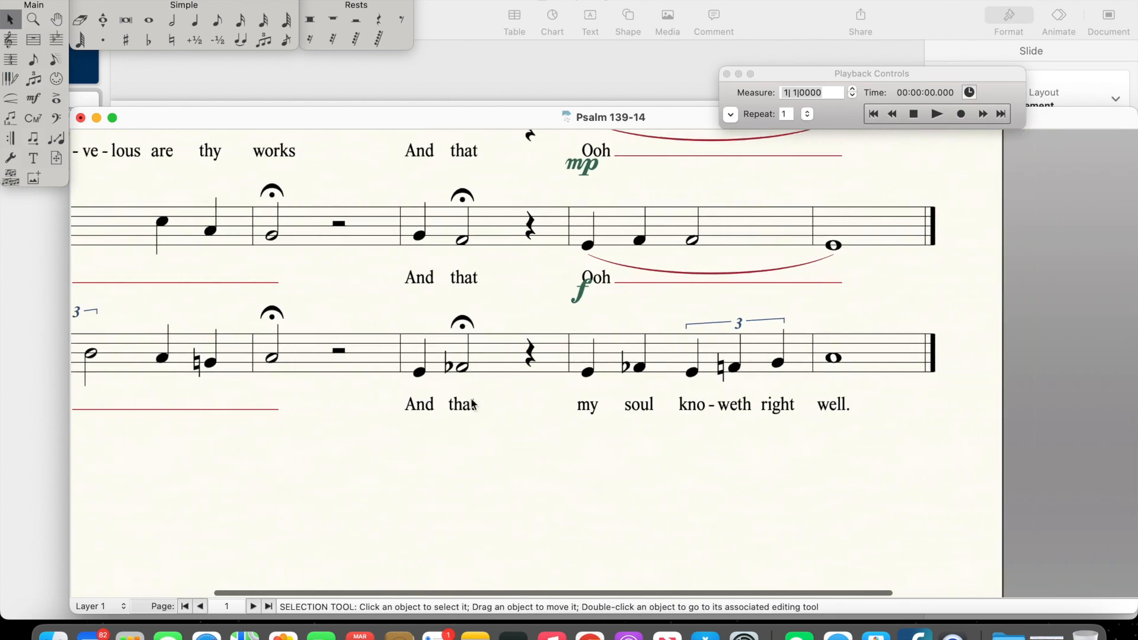
{"action": "scroll", "coordinate": [585, 313], "scroll_direction": "up", "scroll_amount": 10}
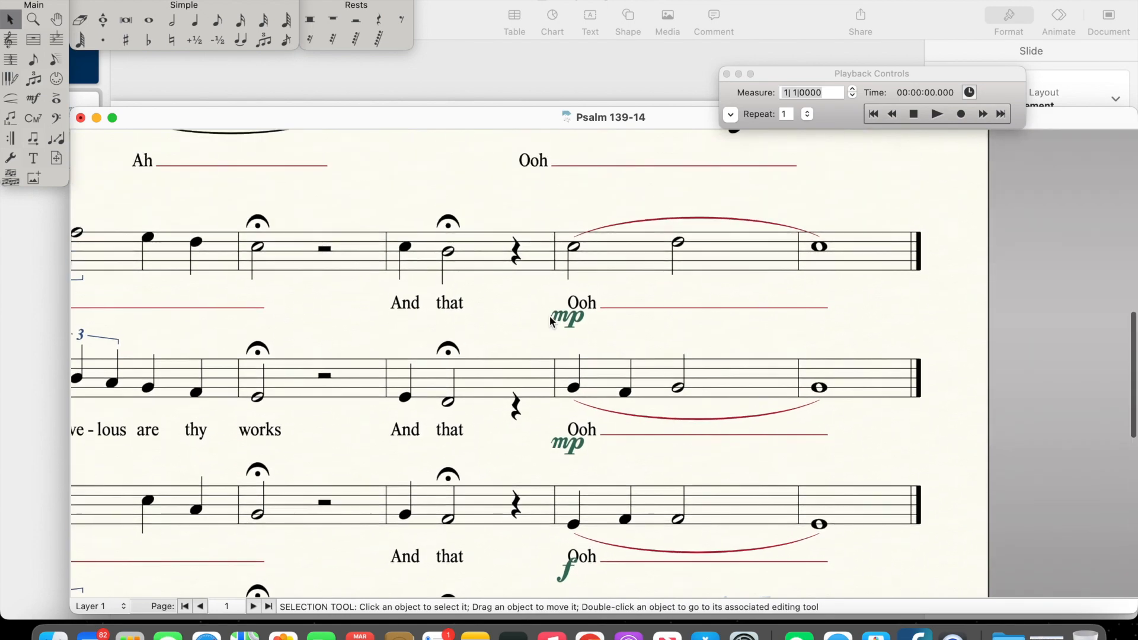
{"action": "scroll", "coordinate": [609, 313], "scroll_direction": "down", "scroll_amount": 10}
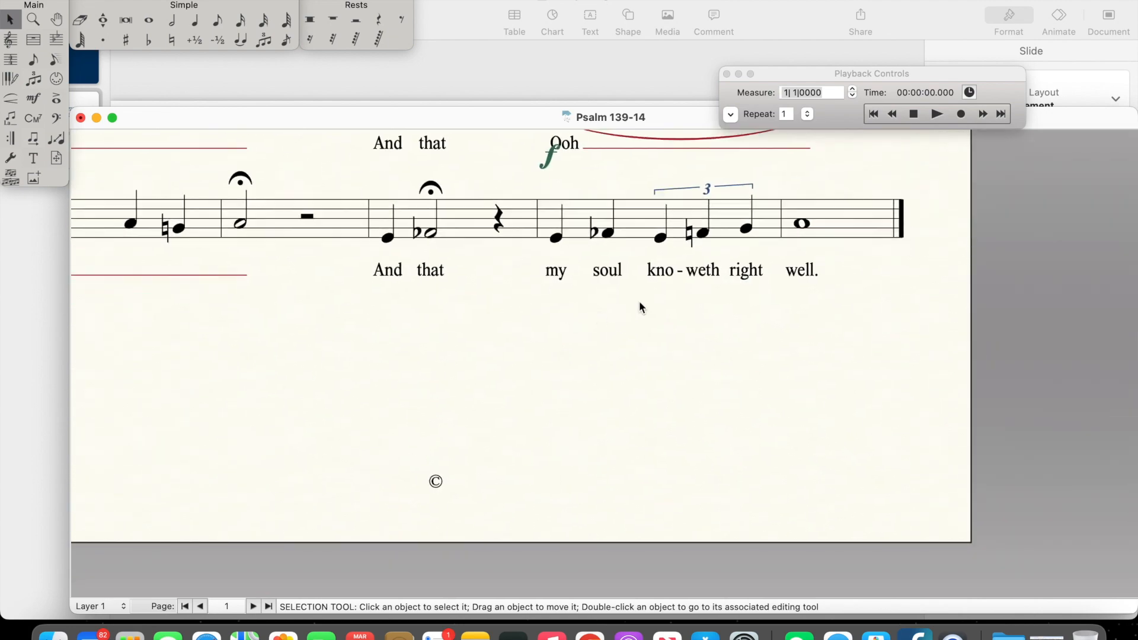
{"action": "scroll", "coordinate": [630, 352], "scroll_direction": "up", "scroll_amount": 10}
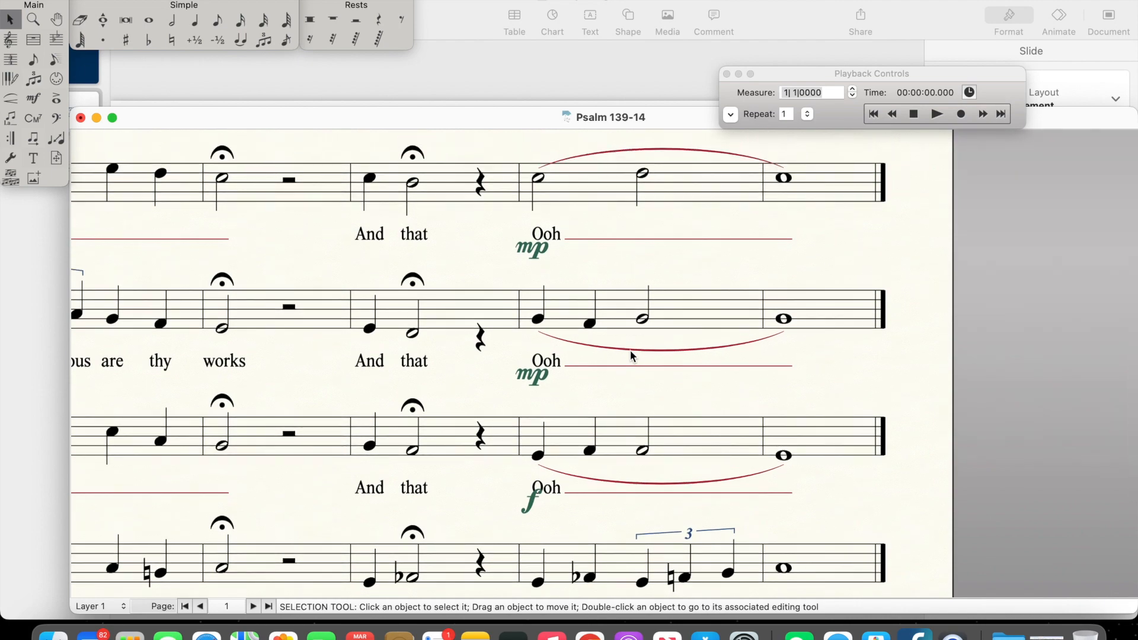
{"action": "scroll", "coordinate": [631, 352], "scroll_direction": "up", "scroll_amount": 10}
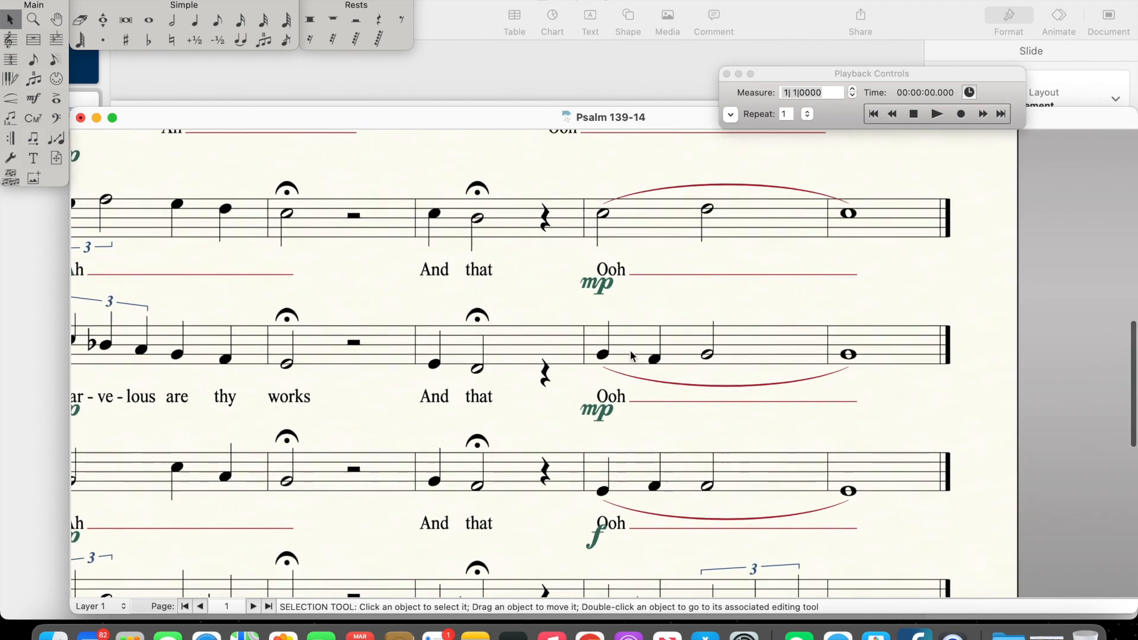
Step: Compare the first system's voice parts with the second system's Alto, Tenor and Bass parts once more
{"action": "scroll", "coordinate": [631, 356], "scroll_direction": "up", "scroll_amount": 10}
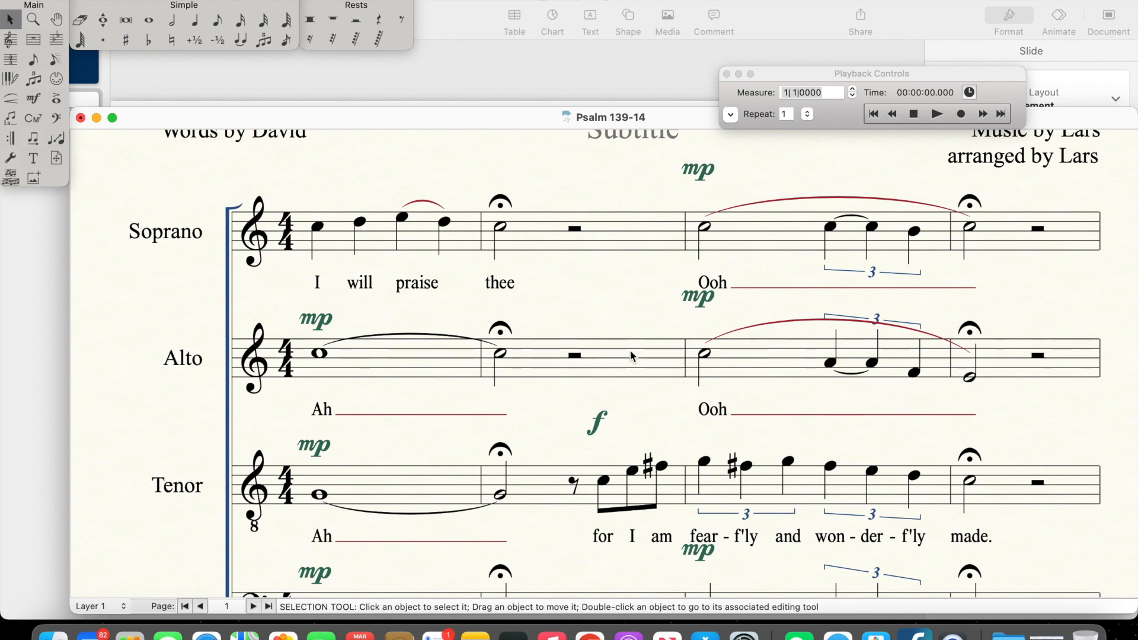
{"action": "scroll", "coordinate": [631, 350], "scroll_direction": "down", "scroll_amount": 10}
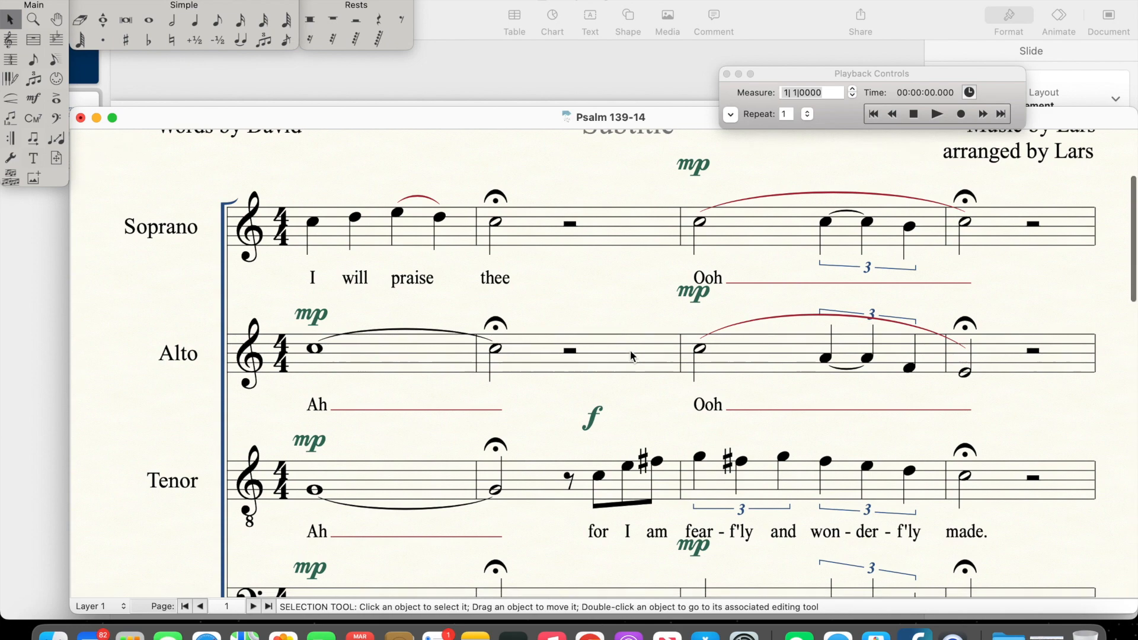
{"action": "scroll", "coordinate": [631, 351], "scroll_direction": "down", "scroll_amount": 7}
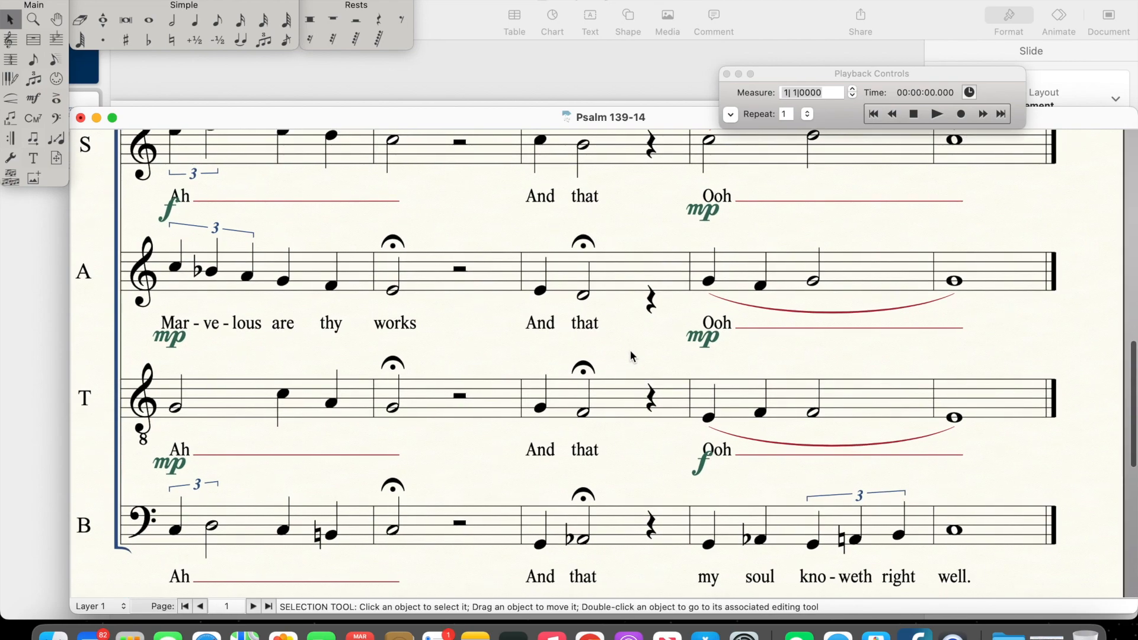
{"action": "scroll", "coordinate": [630, 354], "scroll_direction": "up", "scroll_amount": 3}
{"action": "scroll", "coordinate": [631, 355], "scroll_direction": "up", "scroll_amount": 15}
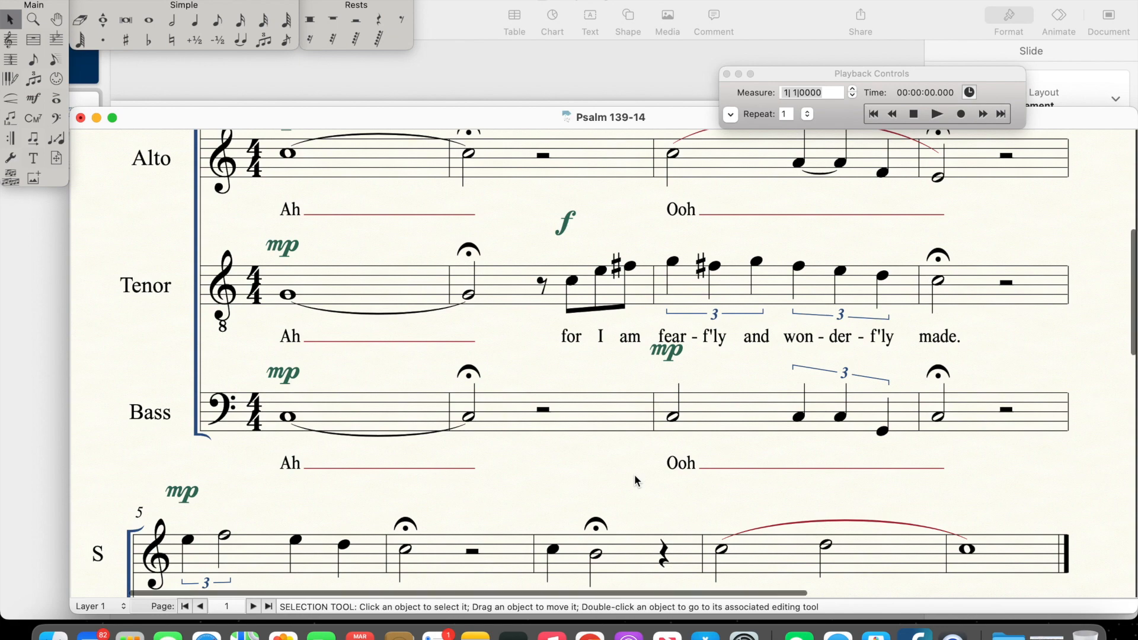
{"action": "scroll", "coordinate": [635, 474], "scroll_direction": "up", "scroll_amount": 5}
{"action": "scroll", "coordinate": [634, 474], "scroll_direction": "up", "scroll_amount": 3}
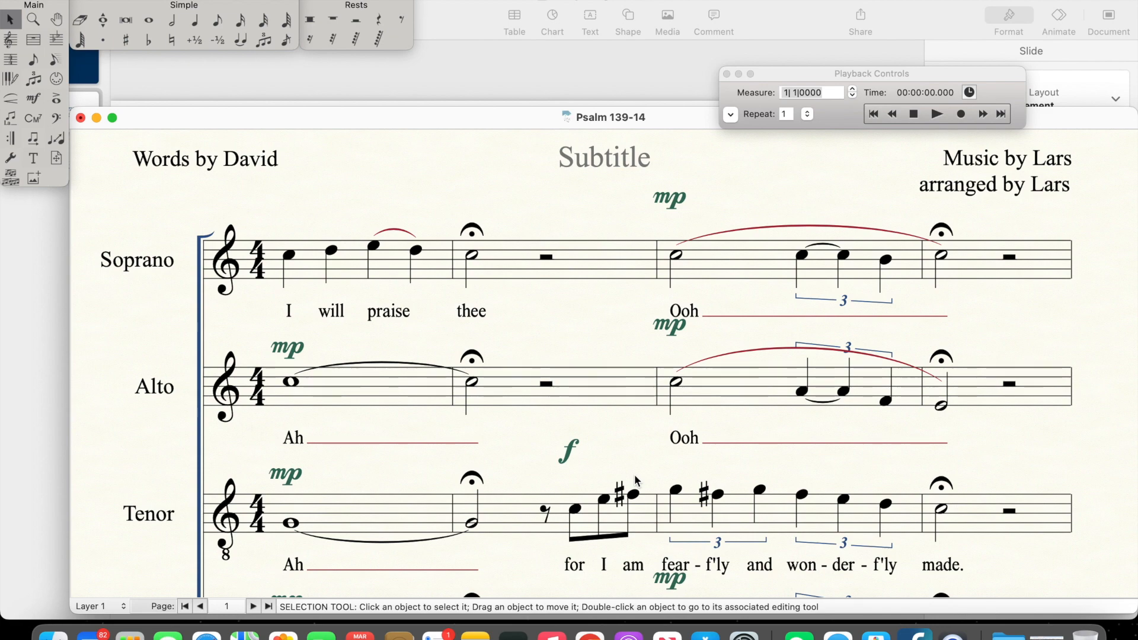
Step: Examine the whole score again from the first system's four voices to the Bass's closing phrase "my soul kno-weth right well" and back
{"action": "scroll", "coordinate": [546, 442], "scroll_direction": "down", "scroll_amount": 3}
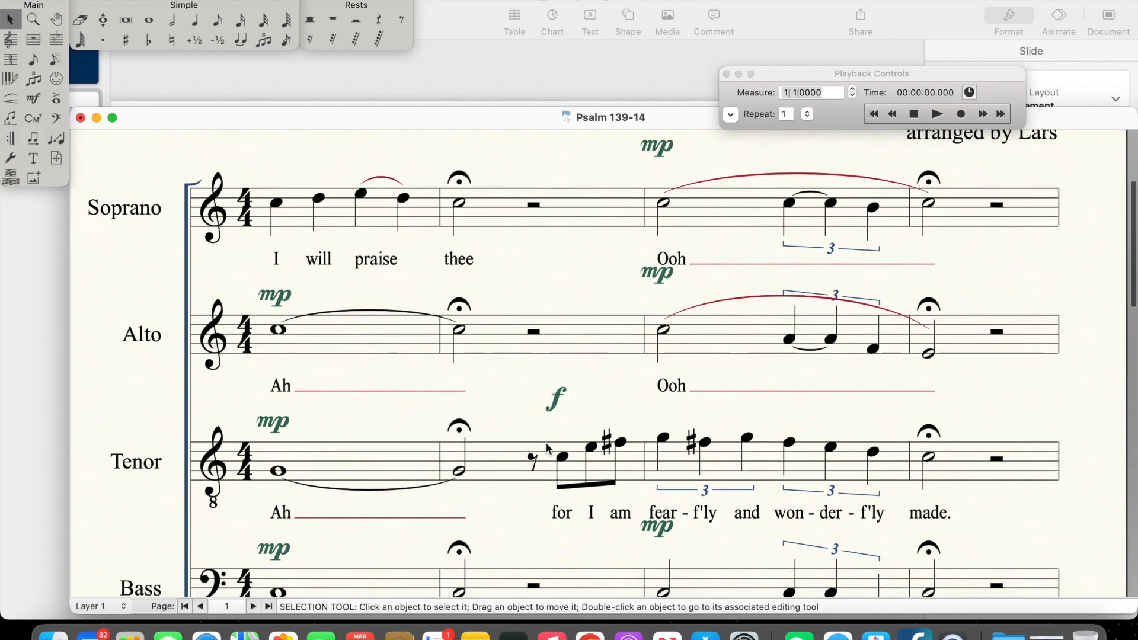
{"action": "scroll", "coordinate": [546, 442], "scroll_direction": "down", "scroll_amount": 2}
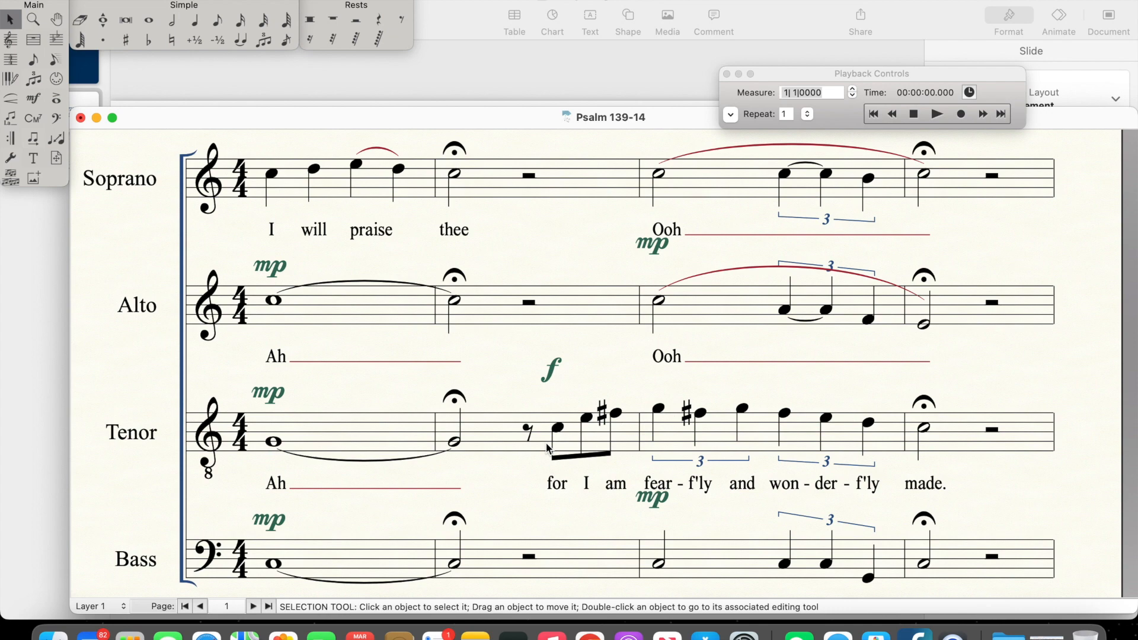
{"action": "scroll", "coordinate": [546, 444], "scroll_direction": "down", "scroll_amount": 10}
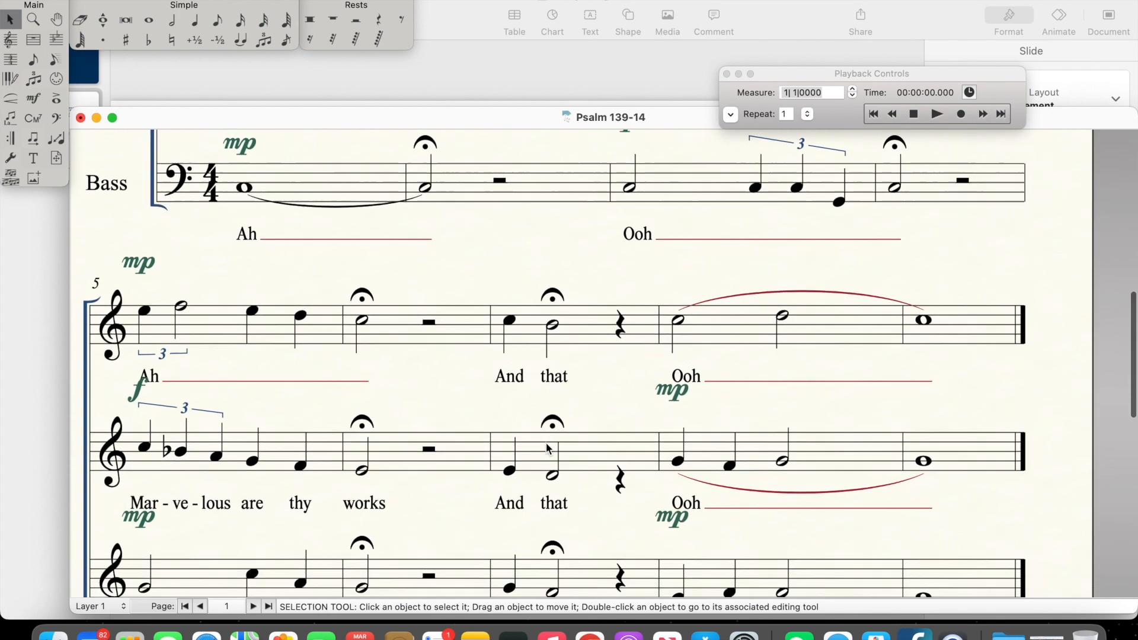
{"action": "scroll", "coordinate": [546, 445], "scroll_direction": "down", "scroll_amount": 10}
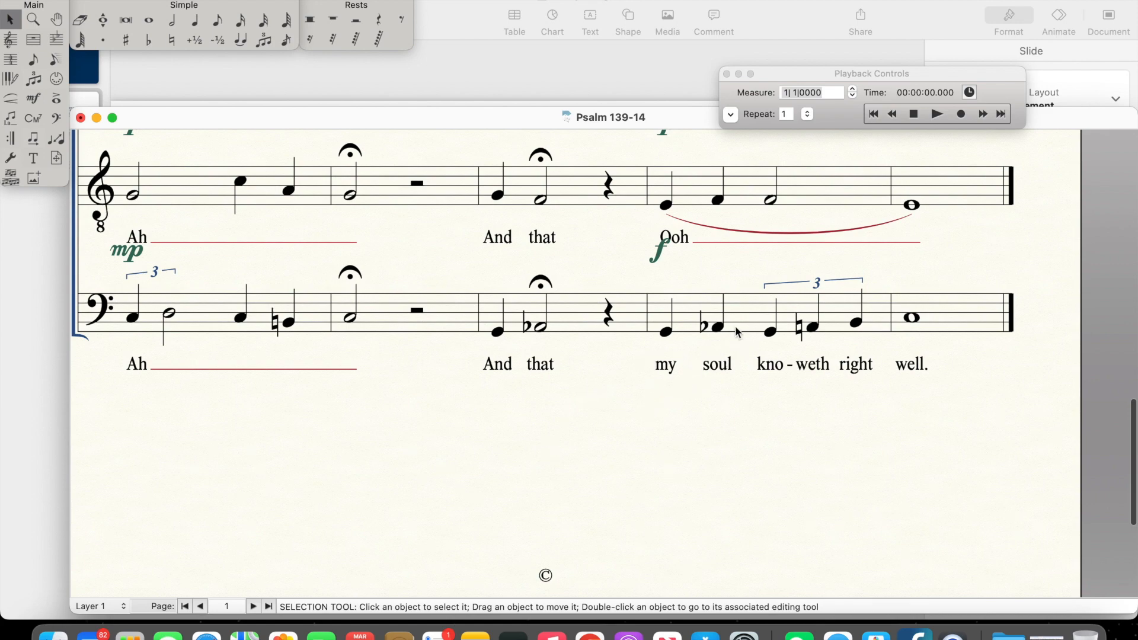
{"action": "scroll", "coordinate": [645, 371], "scroll_direction": "up", "scroll_amount": 10}
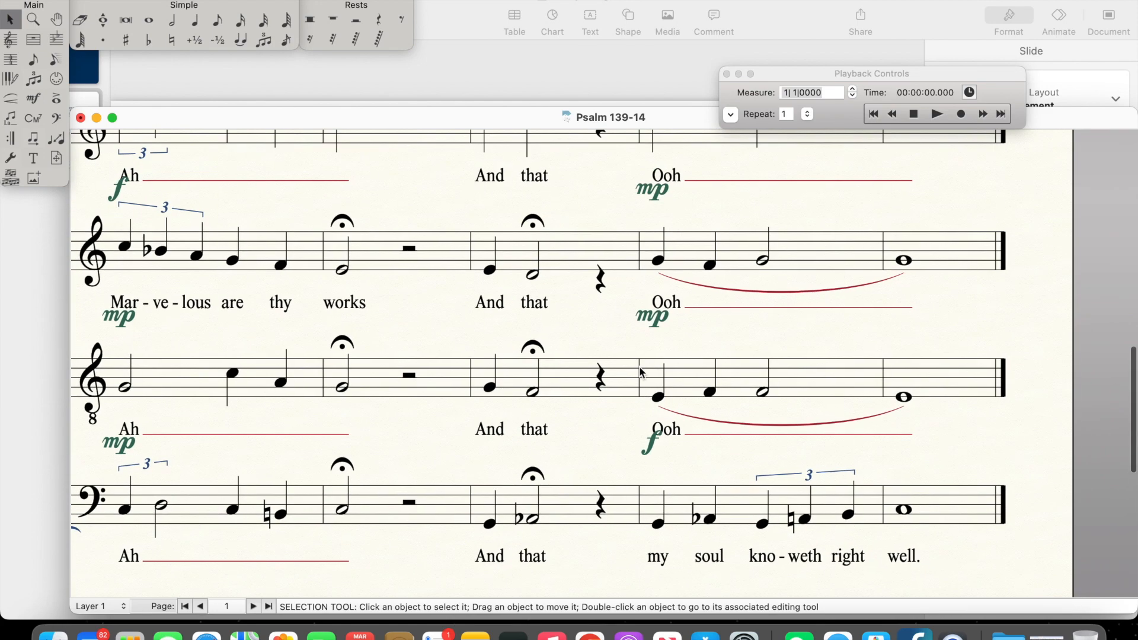
{"action": "scroll", "coordinate": [640, 371], "scroll_direction": "up", "scroll_amount": 5}
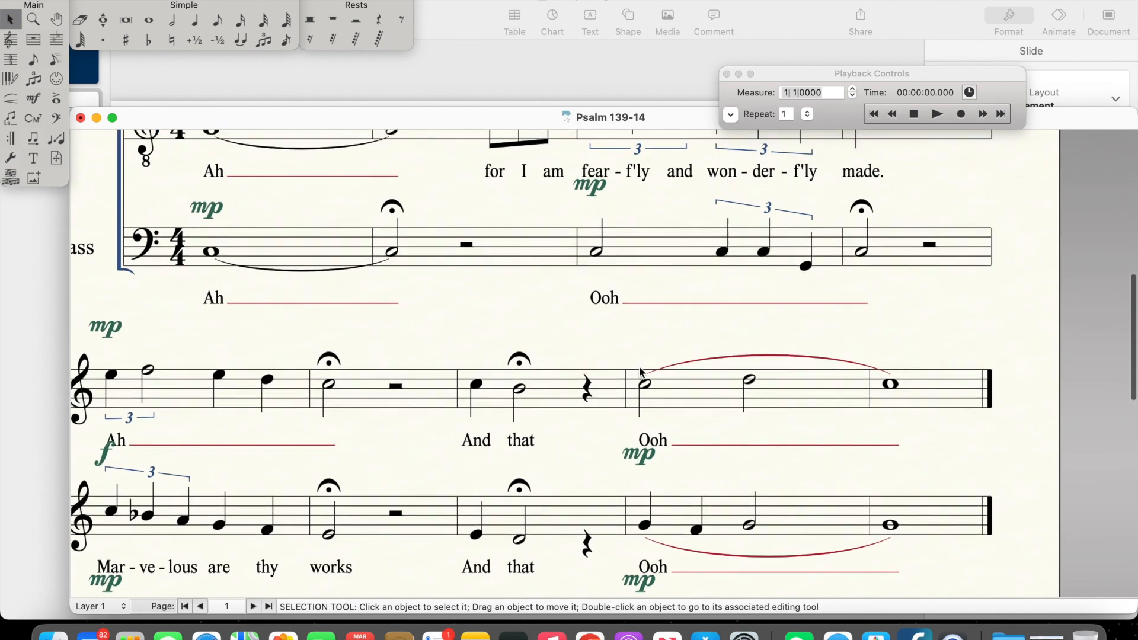
{"action": "scroll", "coordinate": [641, 372], "scroll_direction": "up", "scroll_amount": 3}
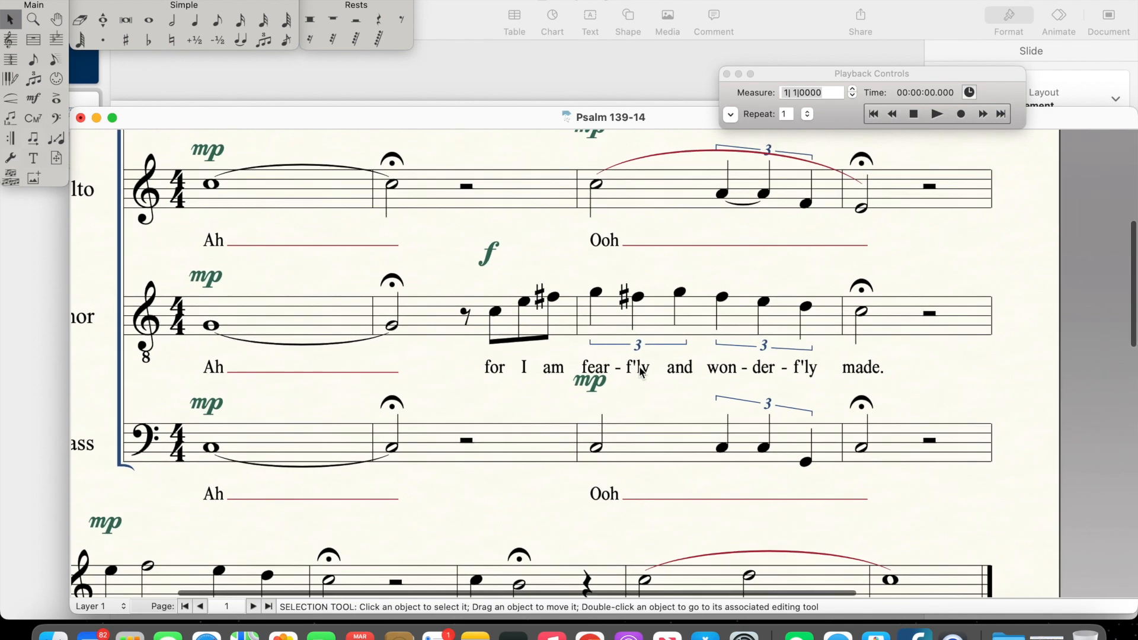
{"action": "scroll", "coordinate": [550, 371], "scroll_direction": "up", "scroll_amount": 10}
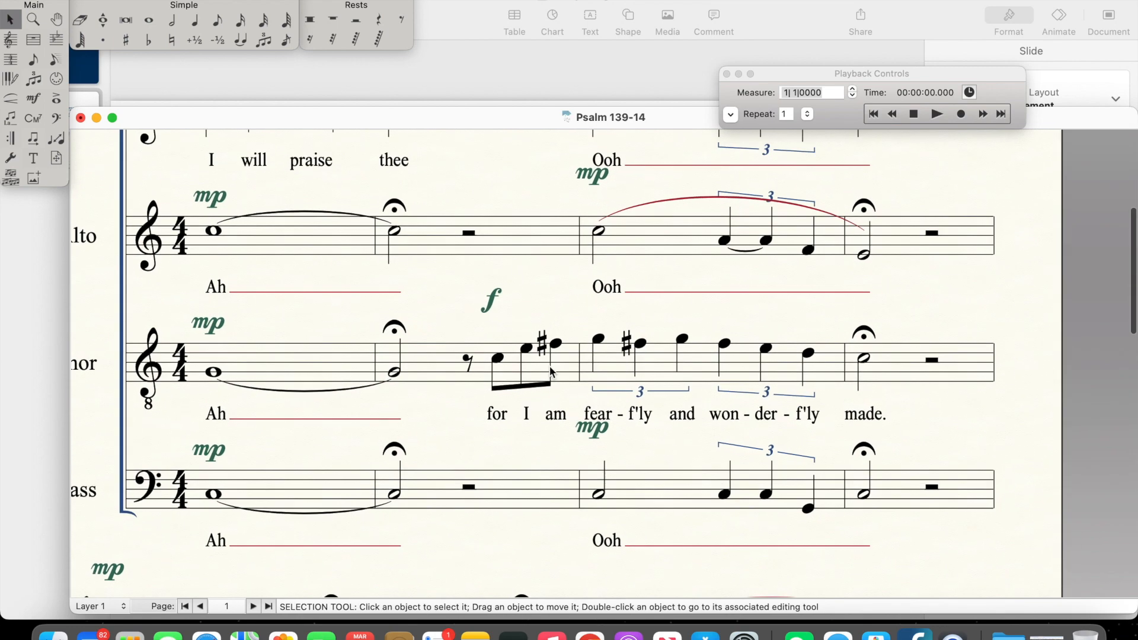
Step: Examine the first system's voices, comparing the Tenor's text phrase and the measure 3 triplets with the other parts
{"action": "scroll", "coordinate": [550, 371], "scroll_direction": "down", "scroll_amount": 4}
{"action": "scroll", "coordinate": [593, 371], "scroll_direction": "left", "scroll_amount": 3}
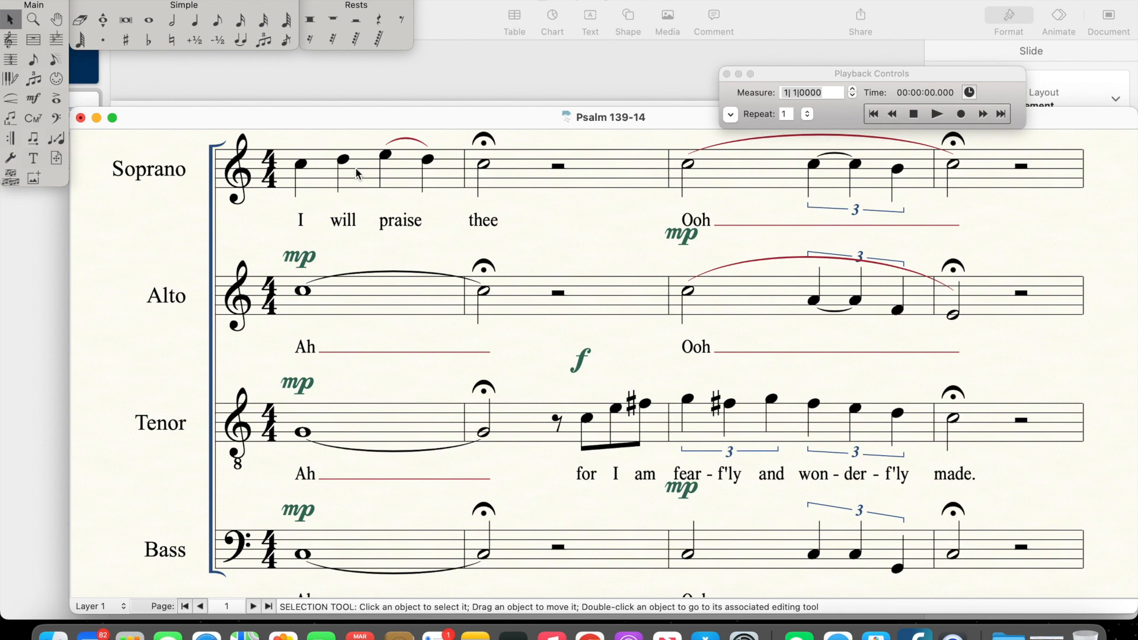
{"action": "scroll", "coordinate": [557, 252], "scroll_direction": "right", "scroll_amount": 2}
{"action": "scroll", "coordinate": [558, 251], "scroll_direction": "down", "scroll_amount": 1}
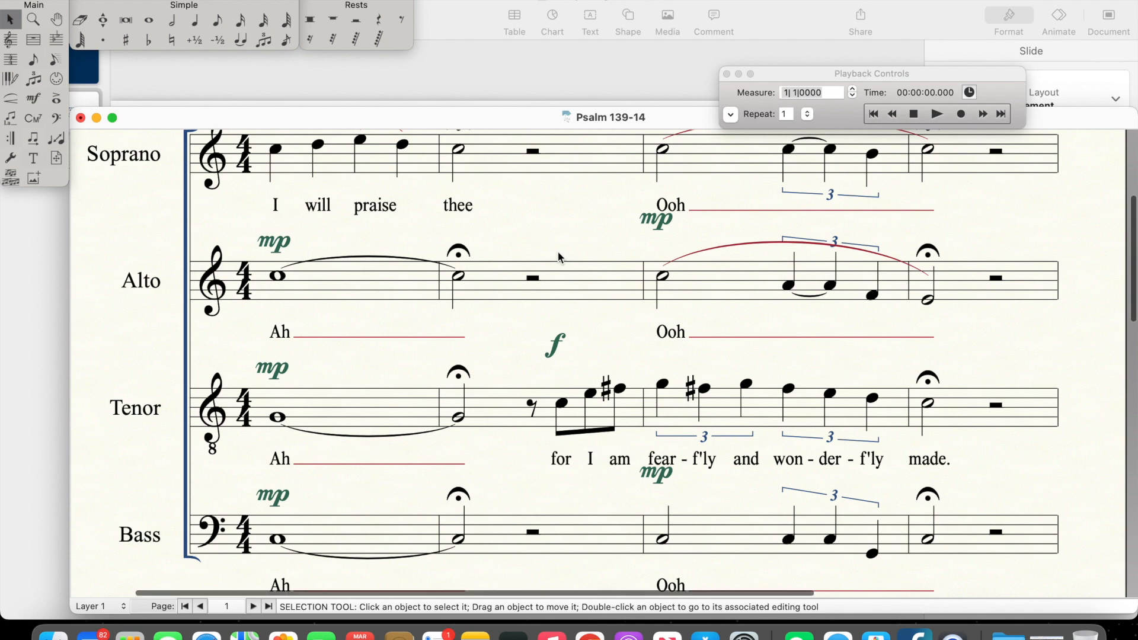
{"action": "scroll", "coordinate": [557, 251], "scroll_direction": "right", "scroll_amount": 5}
{"action": "scroll", "coordinate": [557, 252], "scroll_direction": "down", "scroll_amount": 2}
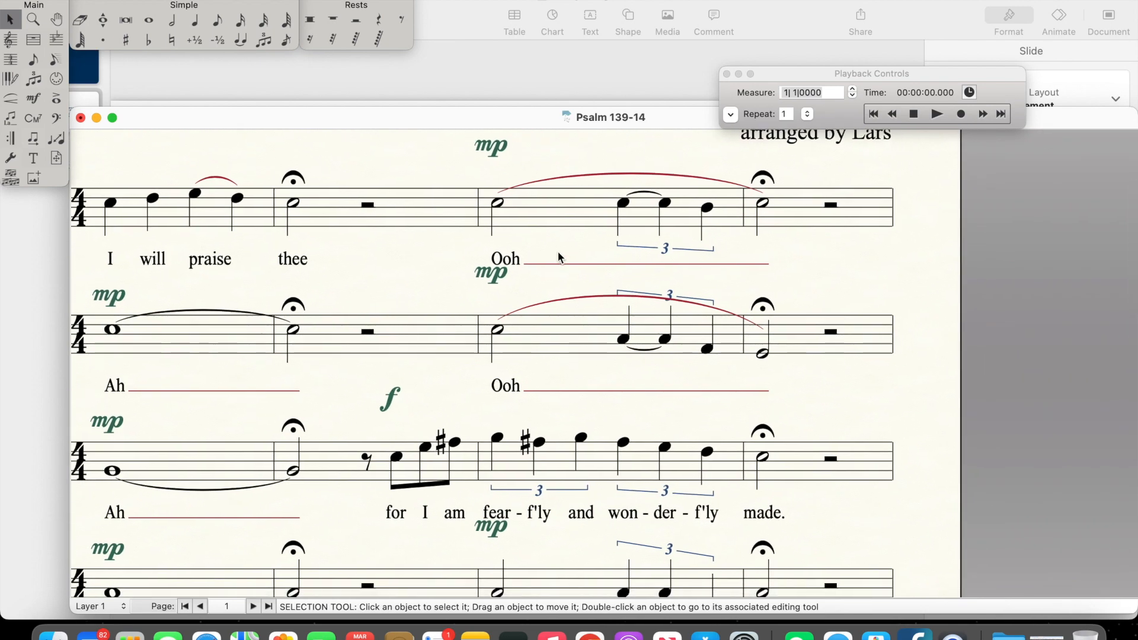
{"action": "scroll", "coordinate": [559, 257], "scroll_direction": "down", "scroll_amount": 4}
{"action": "scroll", "coordinate": [559, 256], "scroll_direction": "right", "scroll_amount": 1}
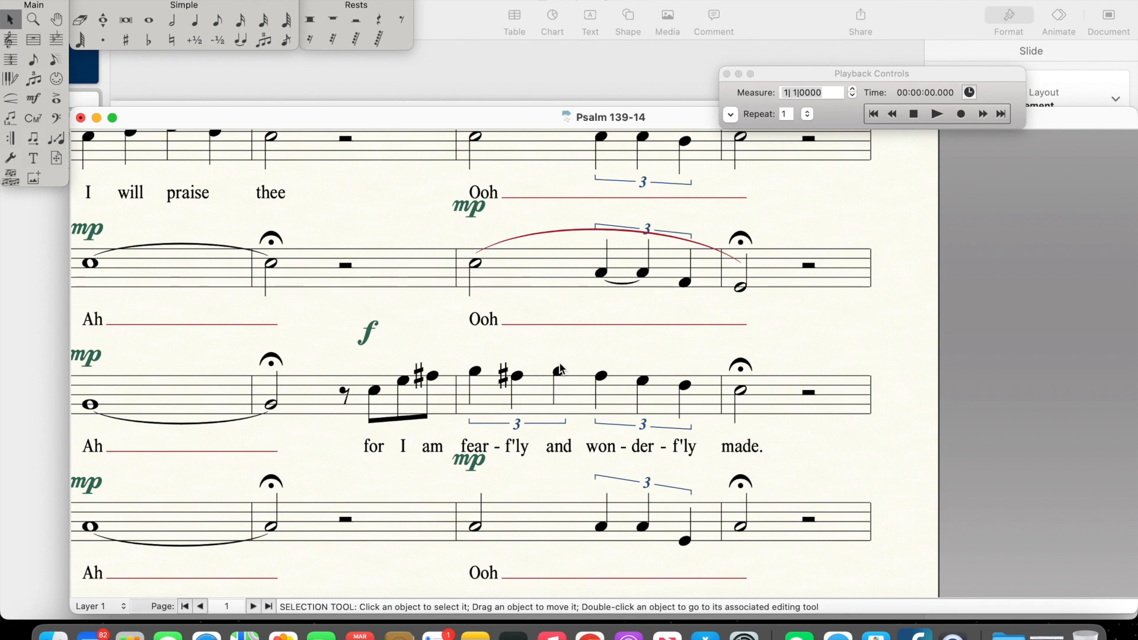
{"action": "scroll", "coordinate": [560, 368], "scroll_direction": "right", "scroll_amount": 3}
{"action": "scroll", "coordinate": [560, 368], "scroll_direction": "down", "scroll_amount": 1}
{"action": "scroll", "coordinate": [560, 368], "scroll_direction": "right", "scroll_amount": 2}
{"action": "scroll", "coordinate": [560, 367], "scroll_direction": "up", "scroll_amount": 1}
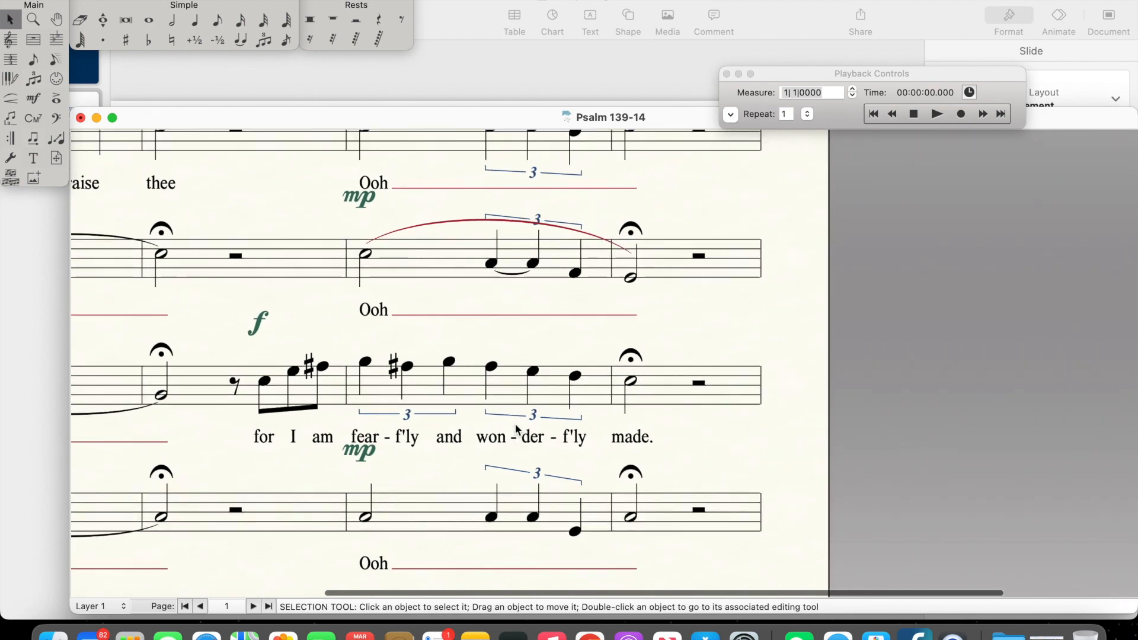
{"action": "scroll", "coordinate": [484, 468], "scroll_direction": "up", "scroll_amount": 2}
{"action": "scroll", "coordinate": [485, 469], "scroll_direction": "right", "scroll_amount": 1}
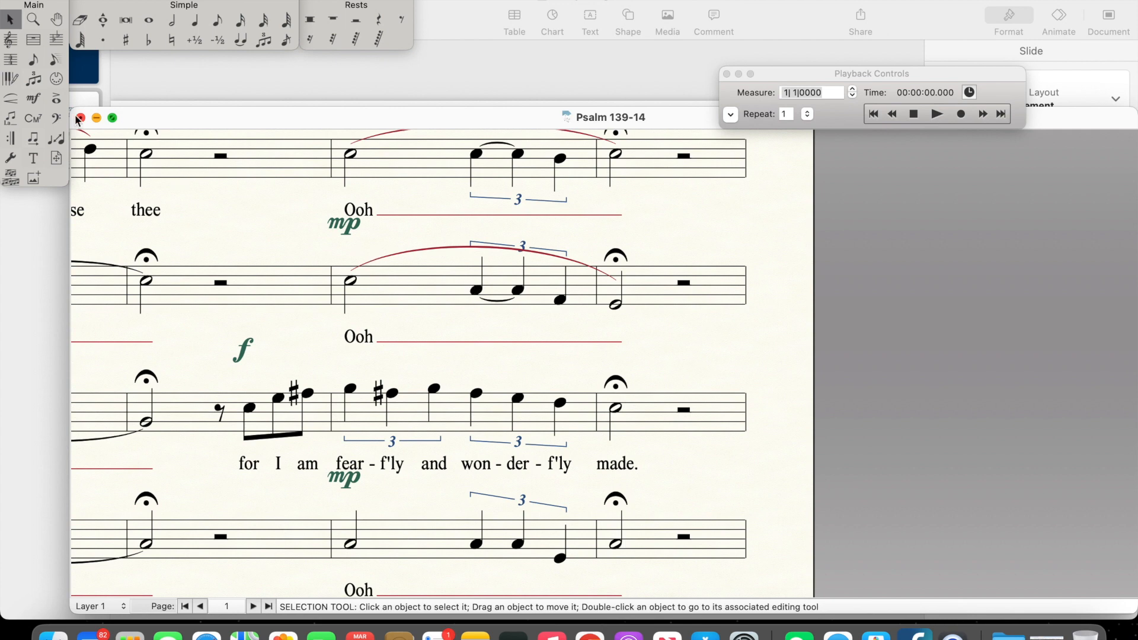
Step: Tie the first two quarter notes of the Bass triplet in measure 3 and return to the Selection tool
{"action": "left_click", "coordinate": [242, 43]}
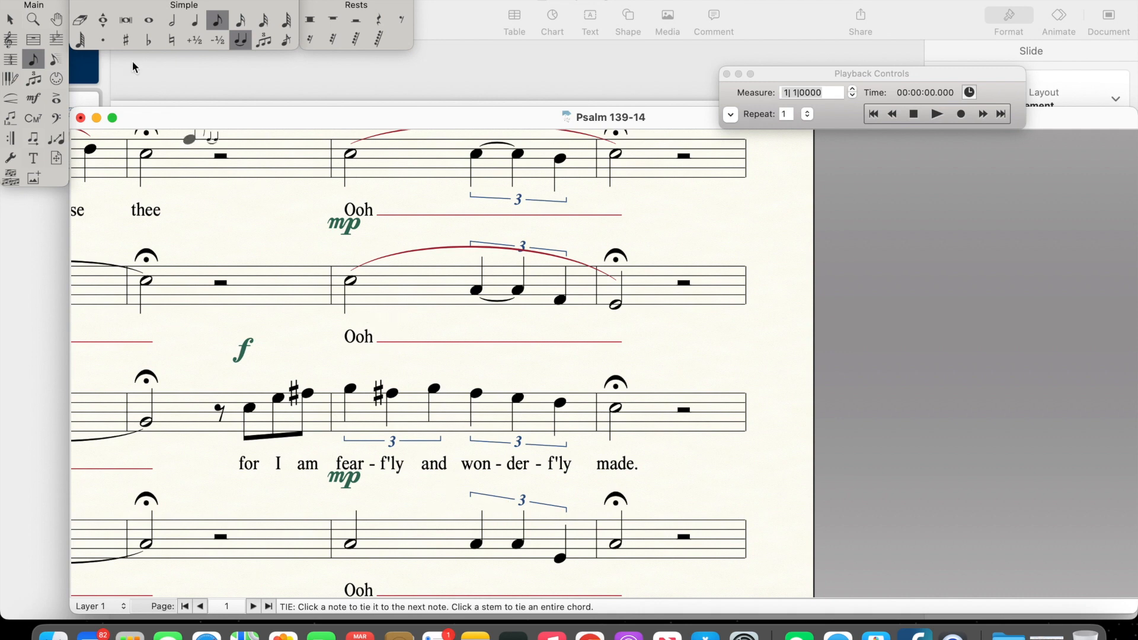
{"action": "left_click", "coordinate": [195, 22]}
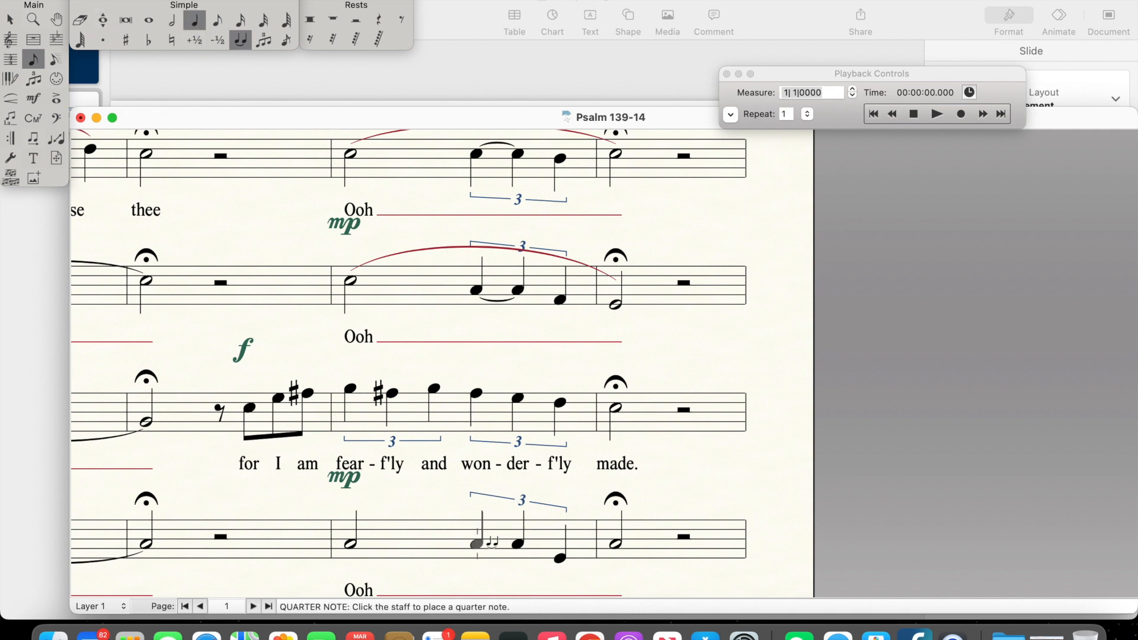
{"action": "left_click", "coordinate": [477, 543]}
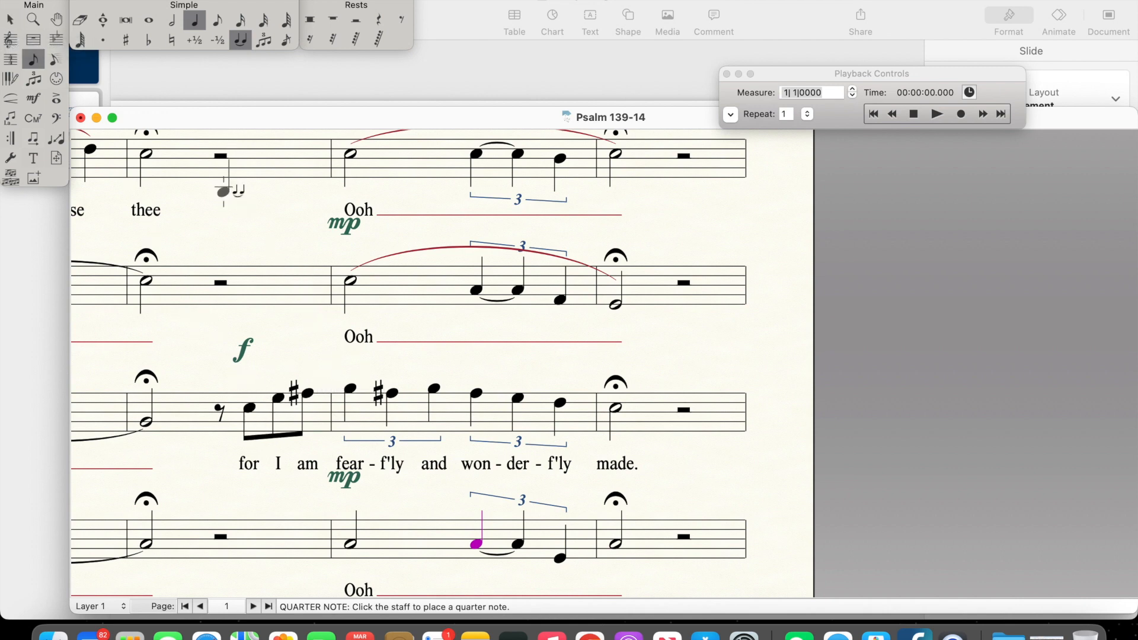
{"action": "left_click", "coordinate": [7, 16]}
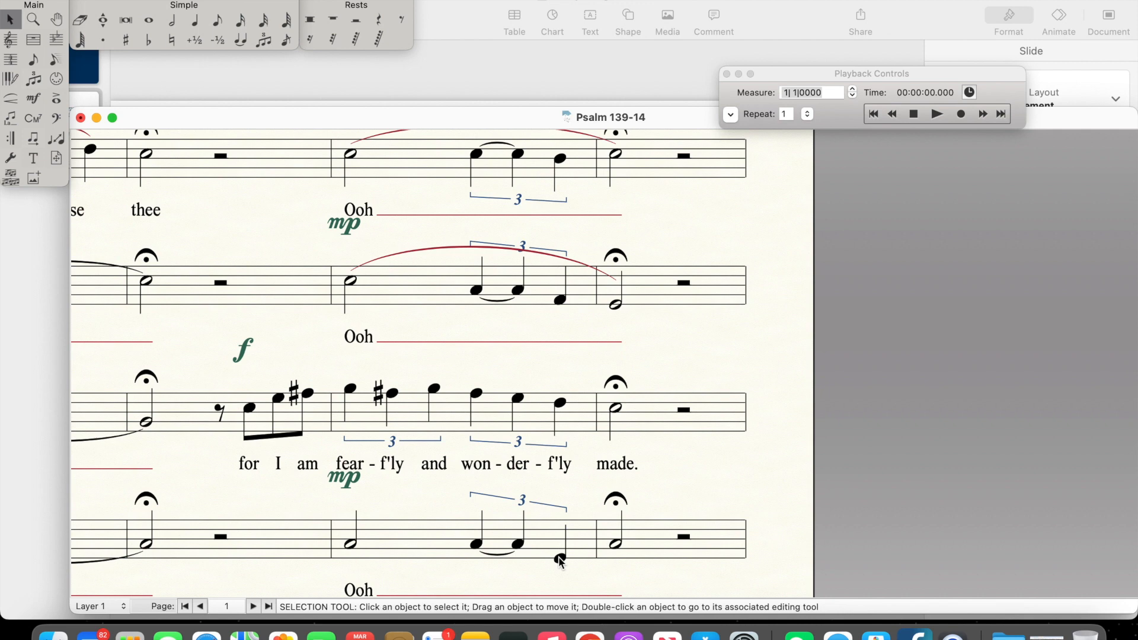
Step: Add a sharp to the last note of the Alto triplet in measure 3
{"action": "left_click", "coordinate": [560, 299]}
{"action": "left_click", "coordinate": [560, 301]}
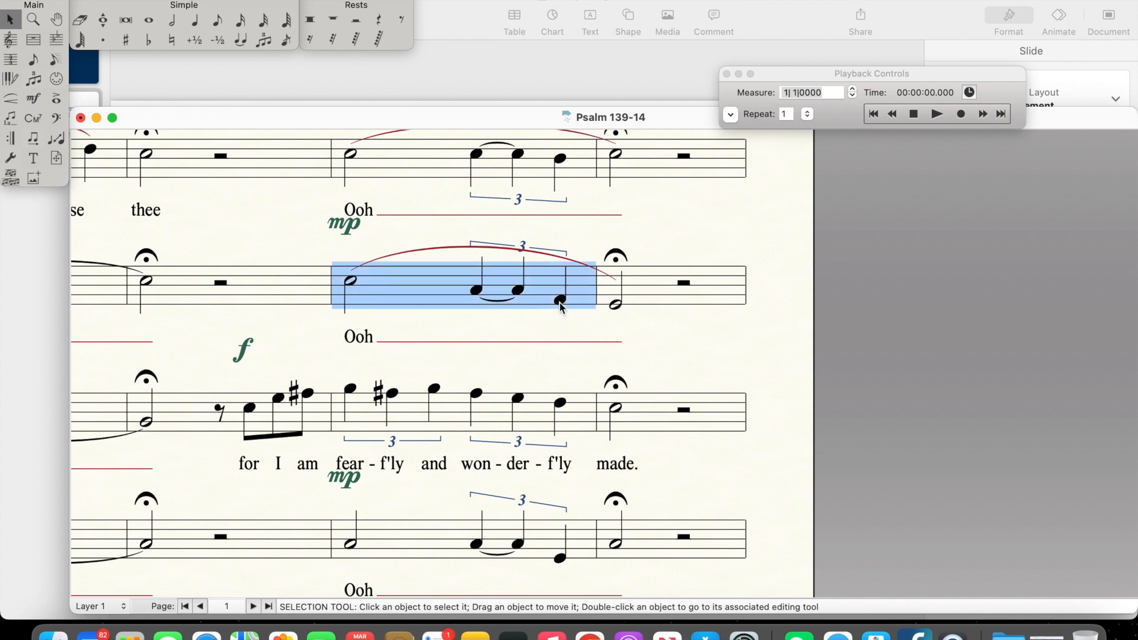
{"action": "left_click", "coordinate": [508, 331]}
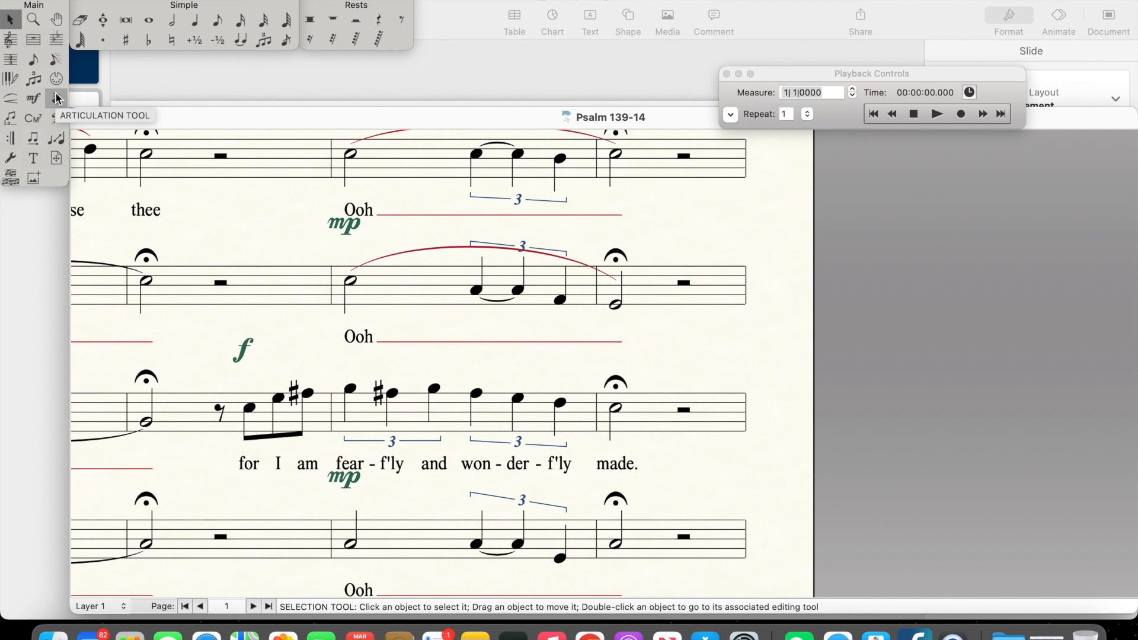
{"action": "left_click", "coordinate": [45, 61]}
{"action": "left_click", "coordinate": [126, 40]}
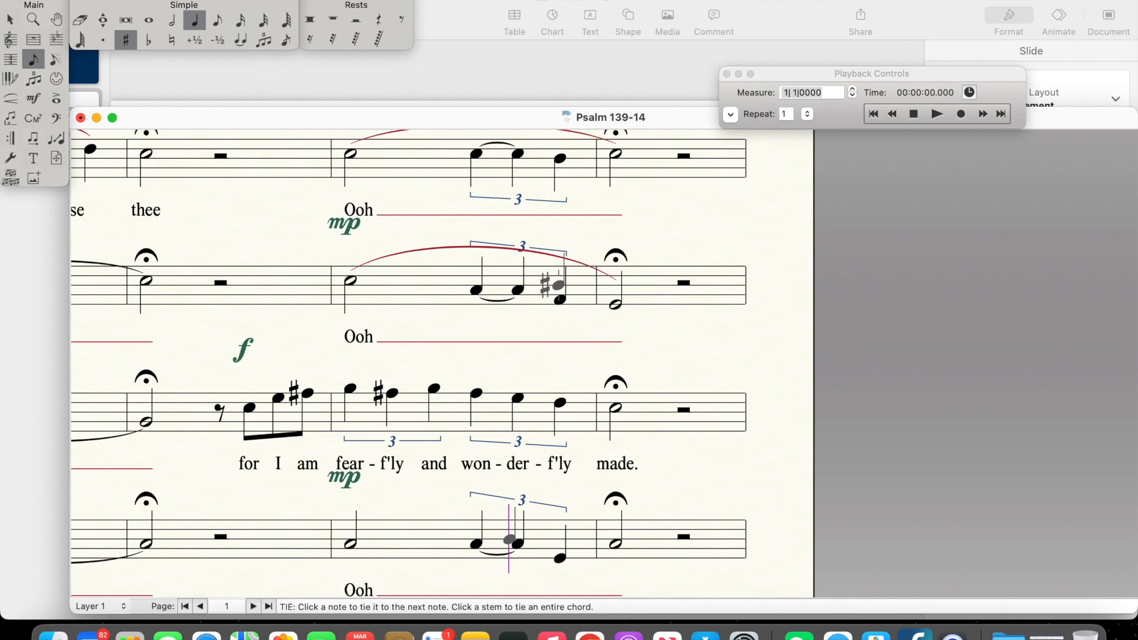
{"action": "left_click", "coordinate": [560, 299]}
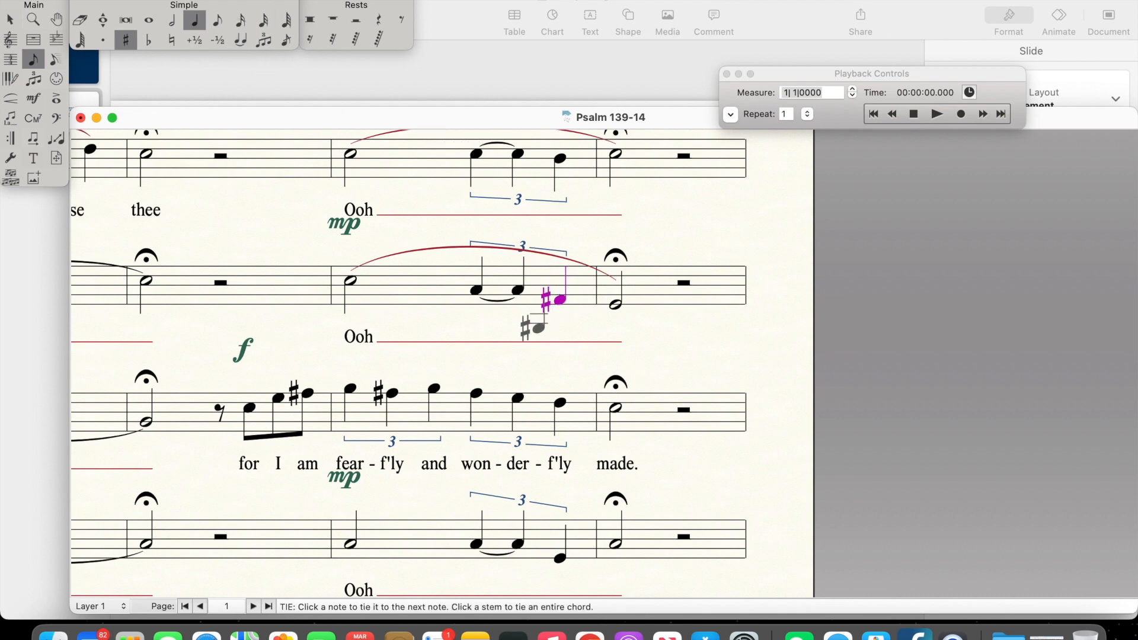
Step: Play the score from measure 1 through the start of measure 4, and stop playback
{"action": "scroll", "coordinate": [415, 356], "scroll_direction": "up", "scroll_amount": 2}
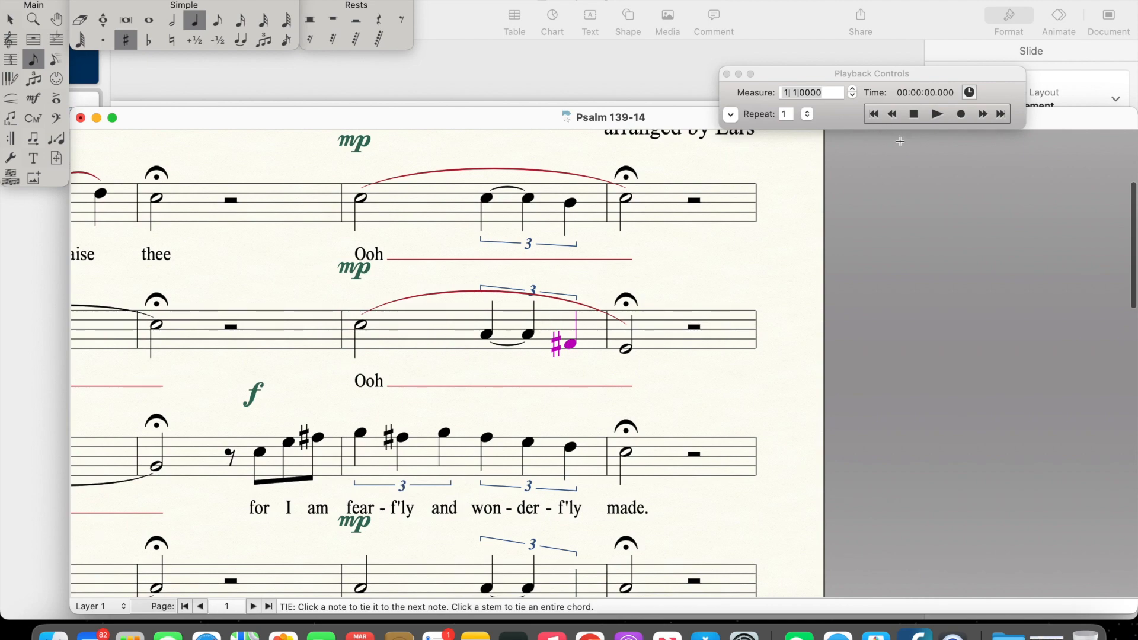
{"action": "left_click", "coordinate": [923, 111]}
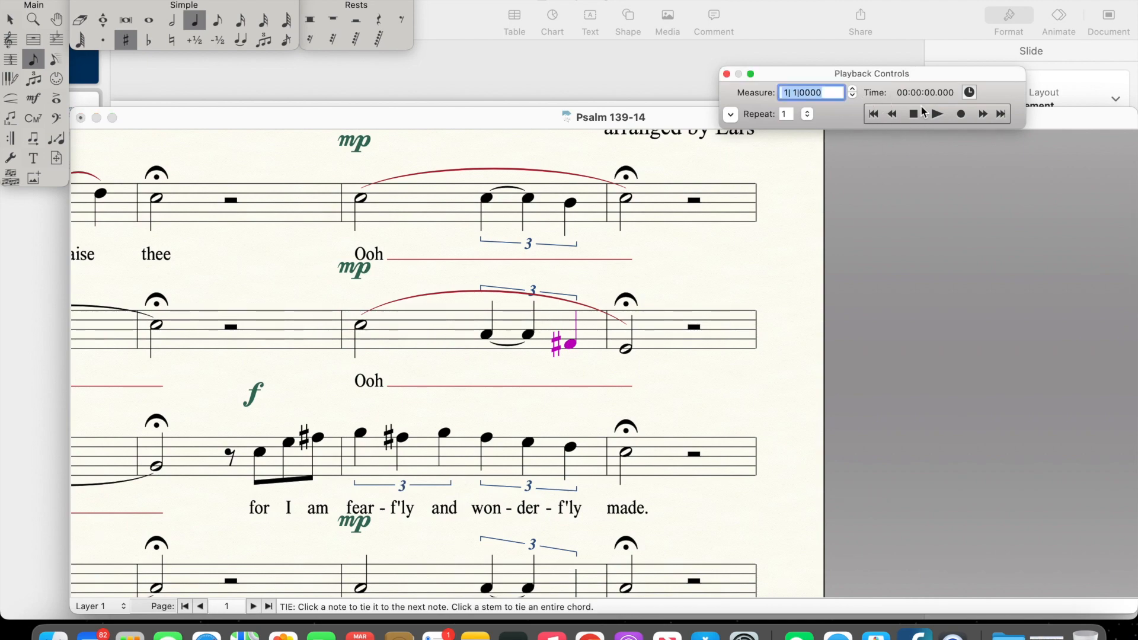
{"action": "left_click", "coordinate": [938, 114]}
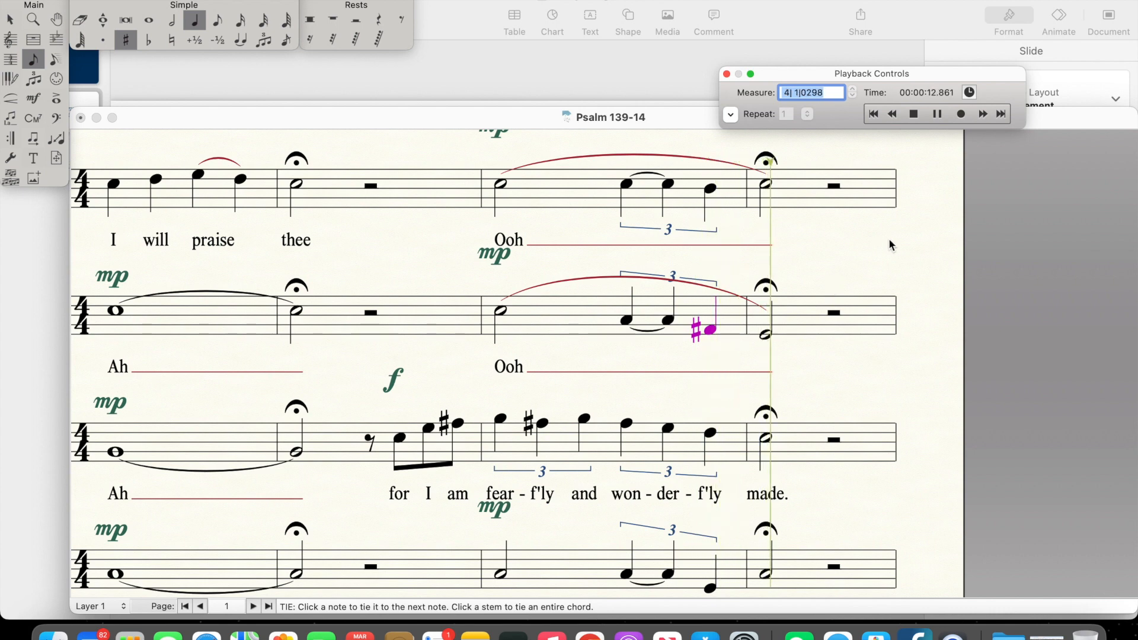
{"action": "left_click", "coordinate": [914, 114]}
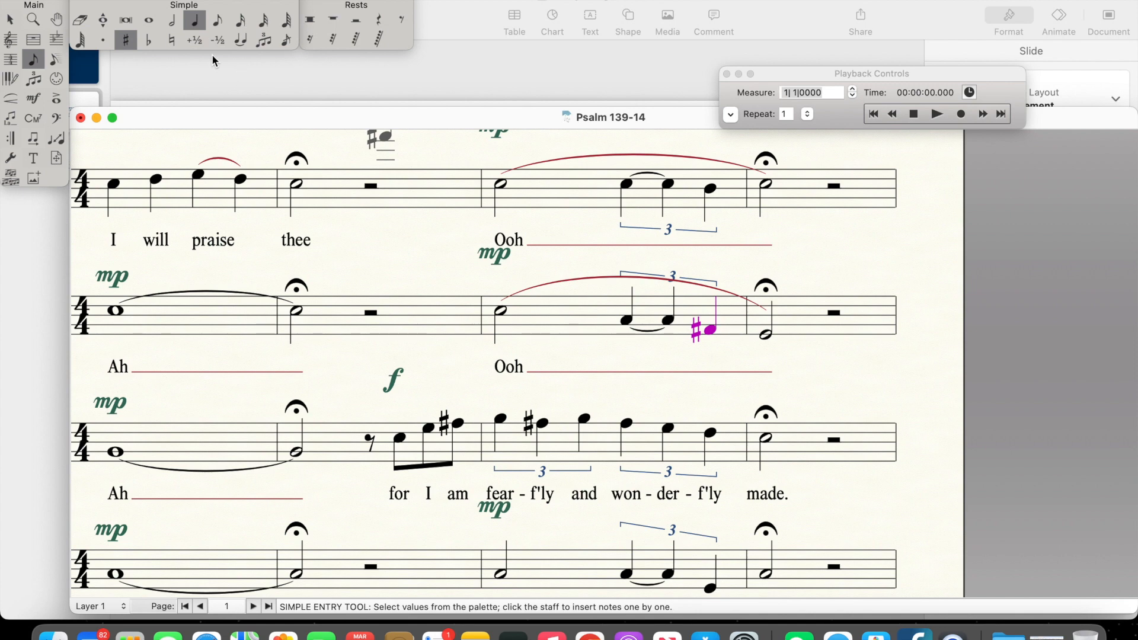
Step: Make the last note of the Alto's measure 3 triplet natural and play from measure 1 into measure 4 for comparison
{"action": "left_click", "coordinate": [170, 44]}
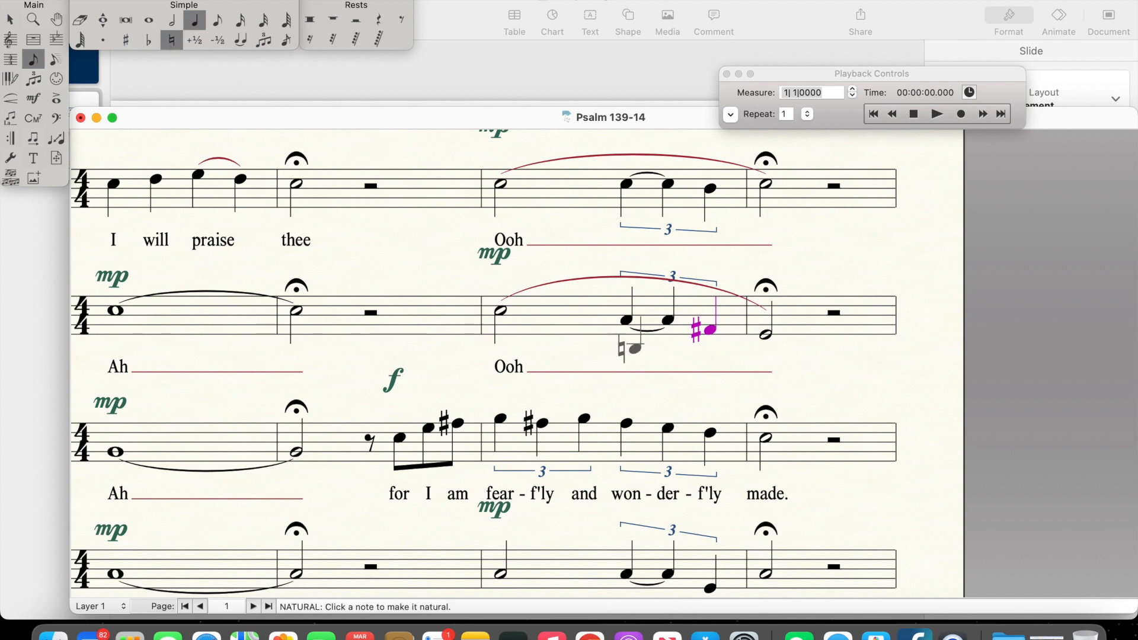
{"action": "left_click", "coordinate": [709, 328]}
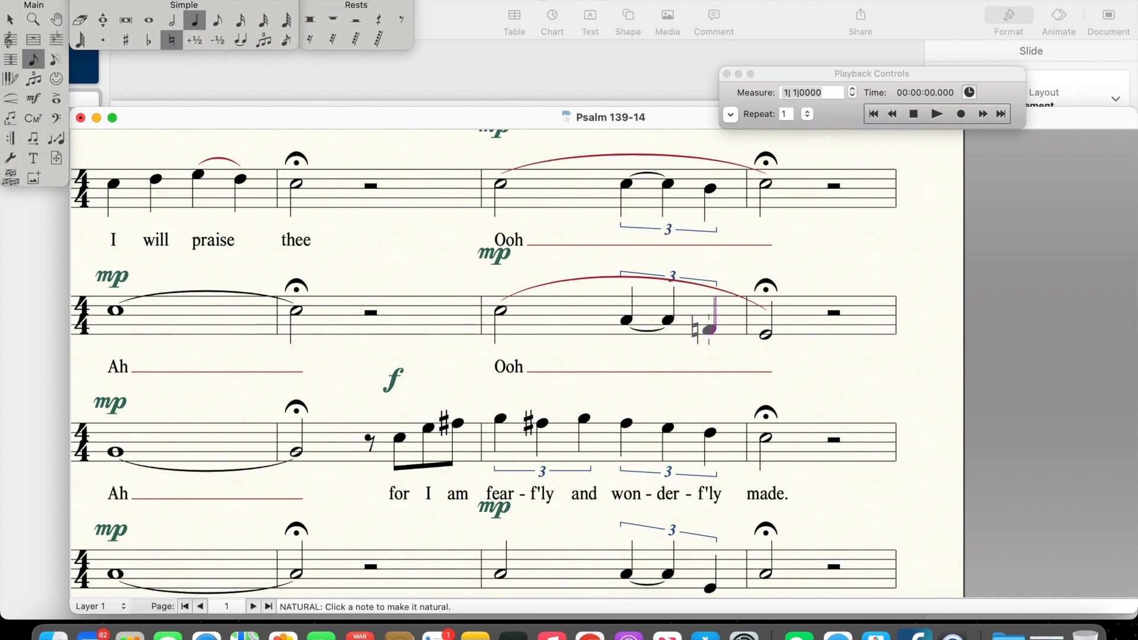
{"action": "left_click", "coordinate": [874, 115]}
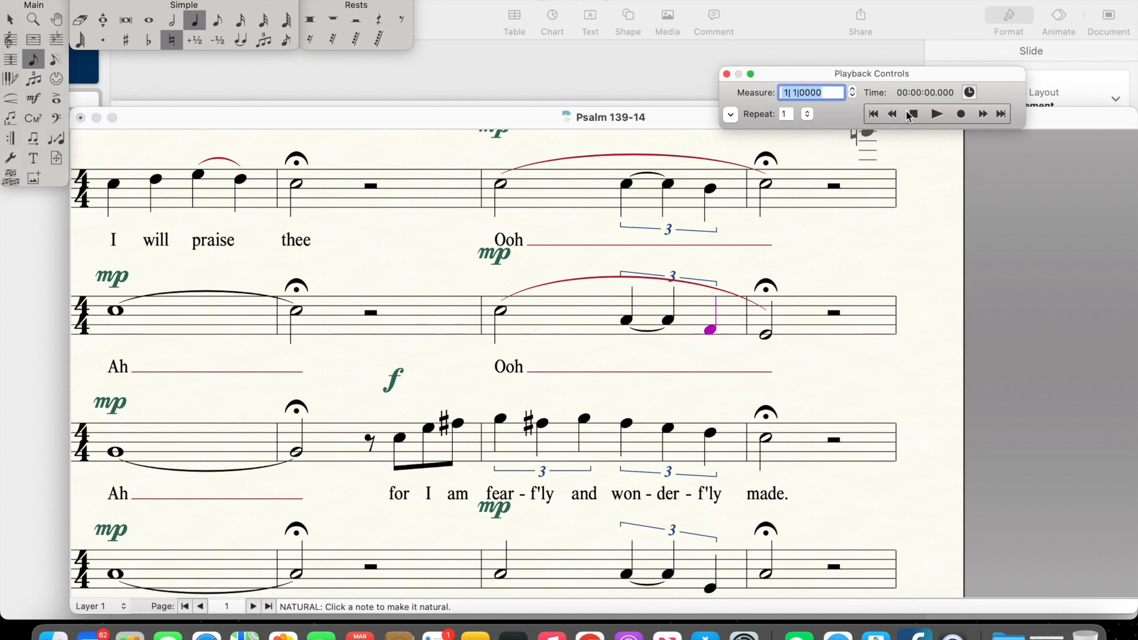
{"action": "left_click", "coordinate": [937, 114]}
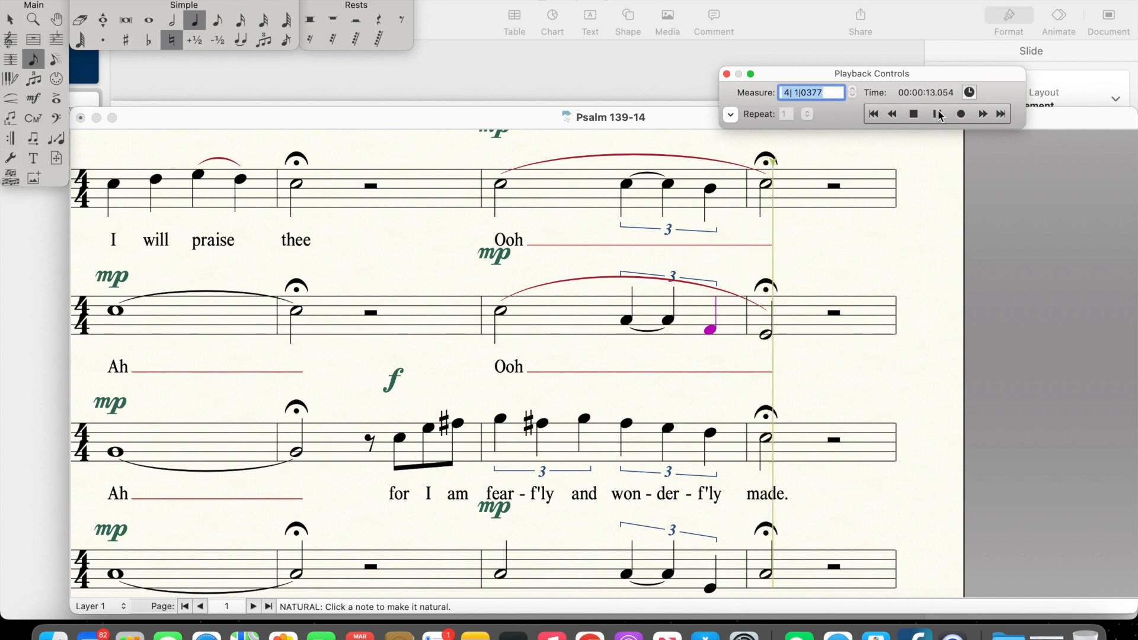
{"action": "left_click", "coordinate": [914, 114]}
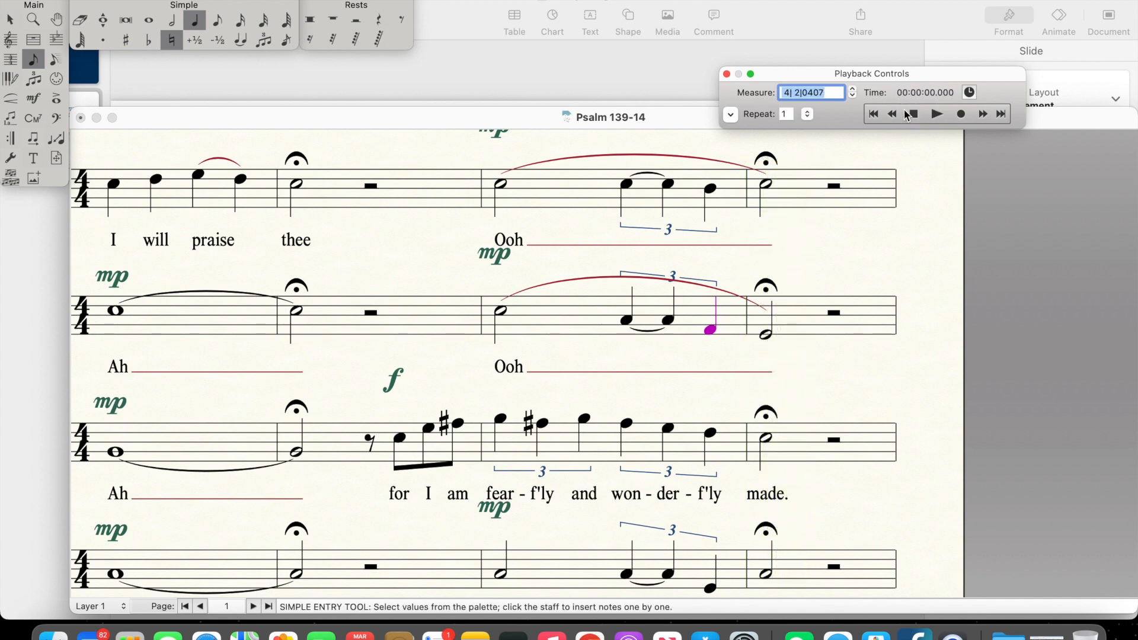
Step: Restore the sharp on the last note of the Alto triplet in measure 3
{"action": "left_click", "coordinate": [125, 39]}
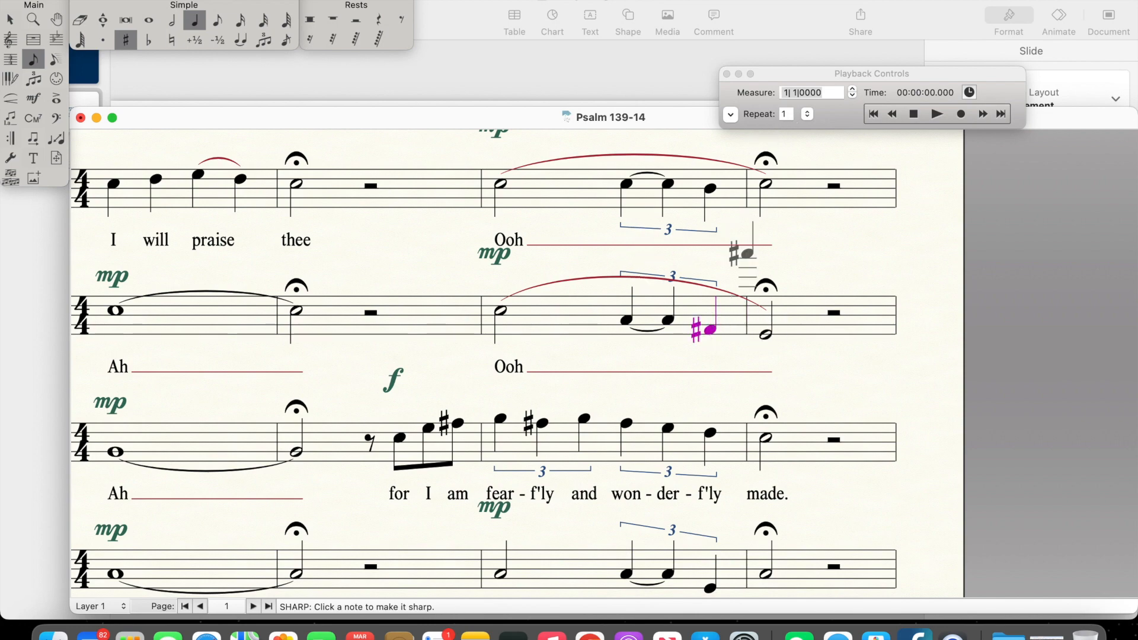
{"action": "scroll", "coordinate": [729, 338], "scroll_direction": "up", "scroll_amount": 5}
{"action": "scroll", "coordinate": [737, 344], "scroll_direction": "down", "scroll_amount": 1}
{"action": "scroll", "coordinate": [737, 344], "scroll_direction": "right", "scroll_amount": 2}
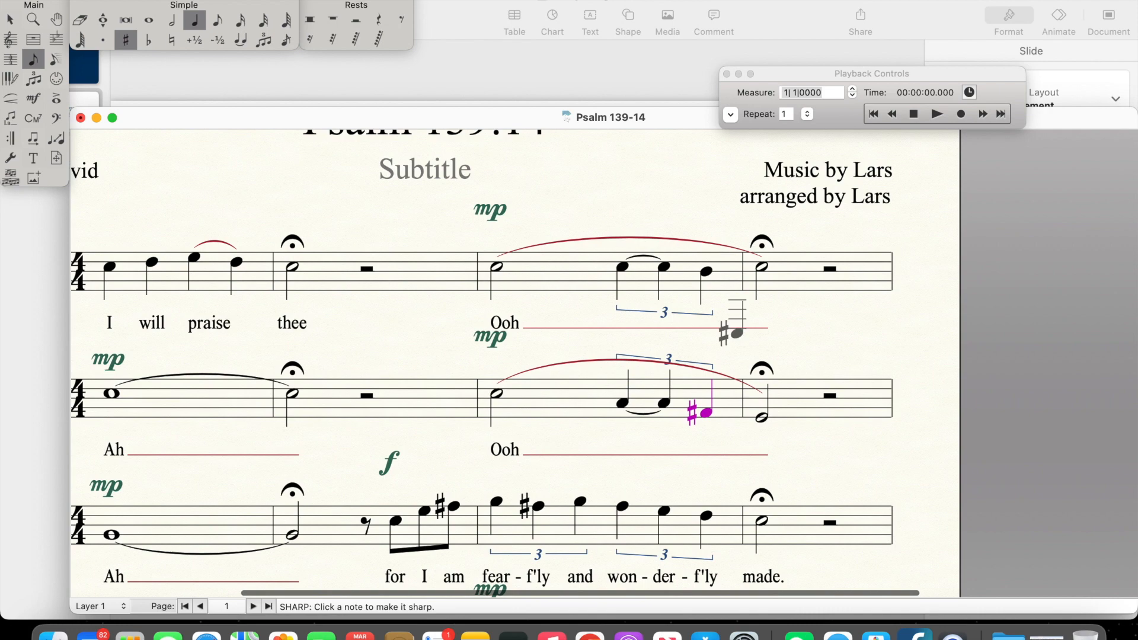
Step: Set the playback region to start at measure 3 and play through the start of measure 4
{"action": "left_click", "coordinate": [731, 114]}
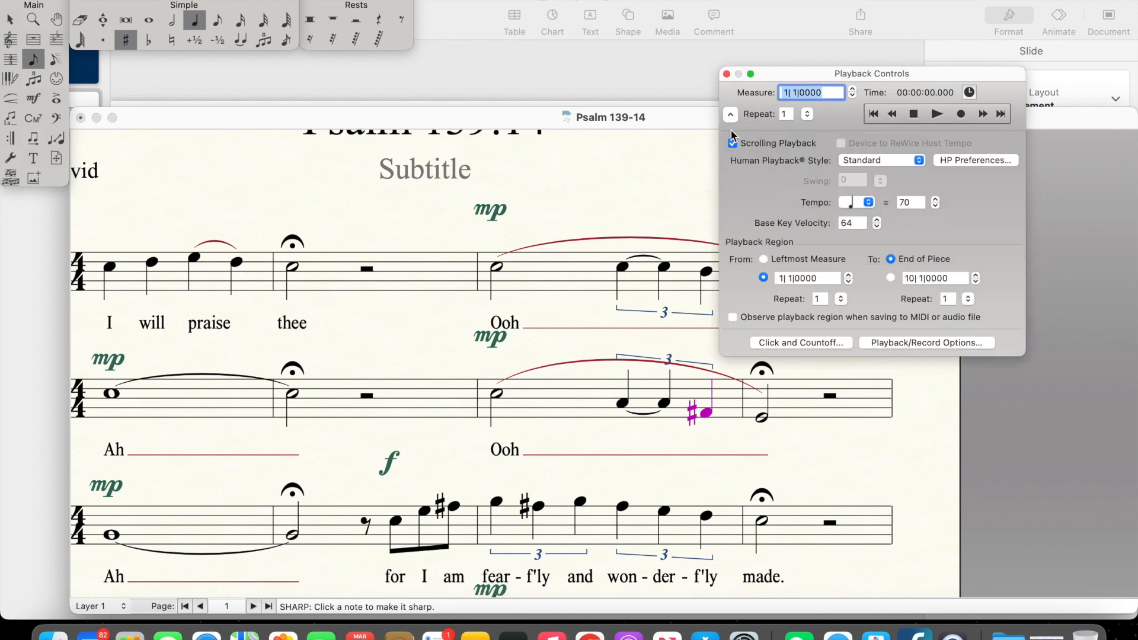
{"action": "double_click", "coordinate": [783, 278]}
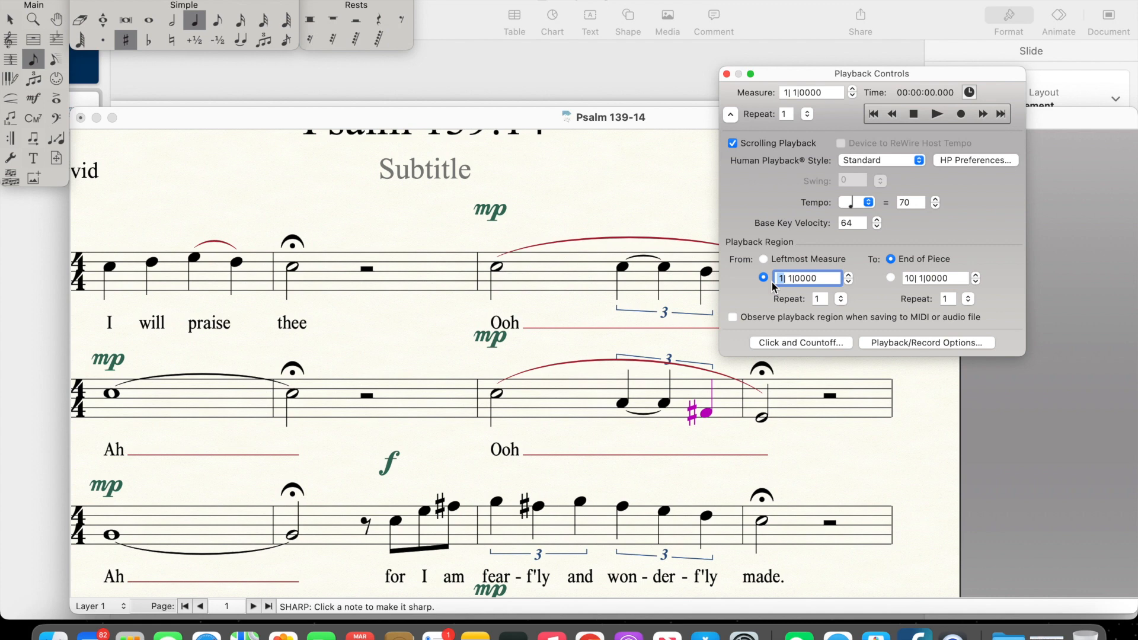
{"action": "type", "text": "3"}
{"action": "left_click", "coordinate": [874, 113]}
{"action": "left_click", "coordinate": [937, 114]}
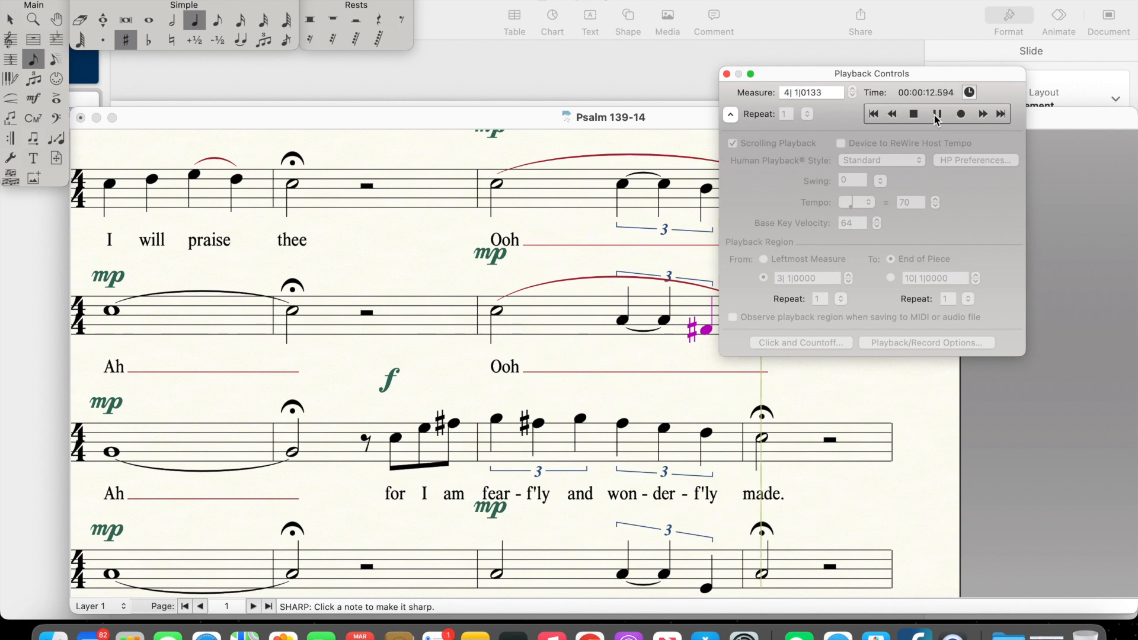
{"action": "left_click", "coordinate": [915, 114]}
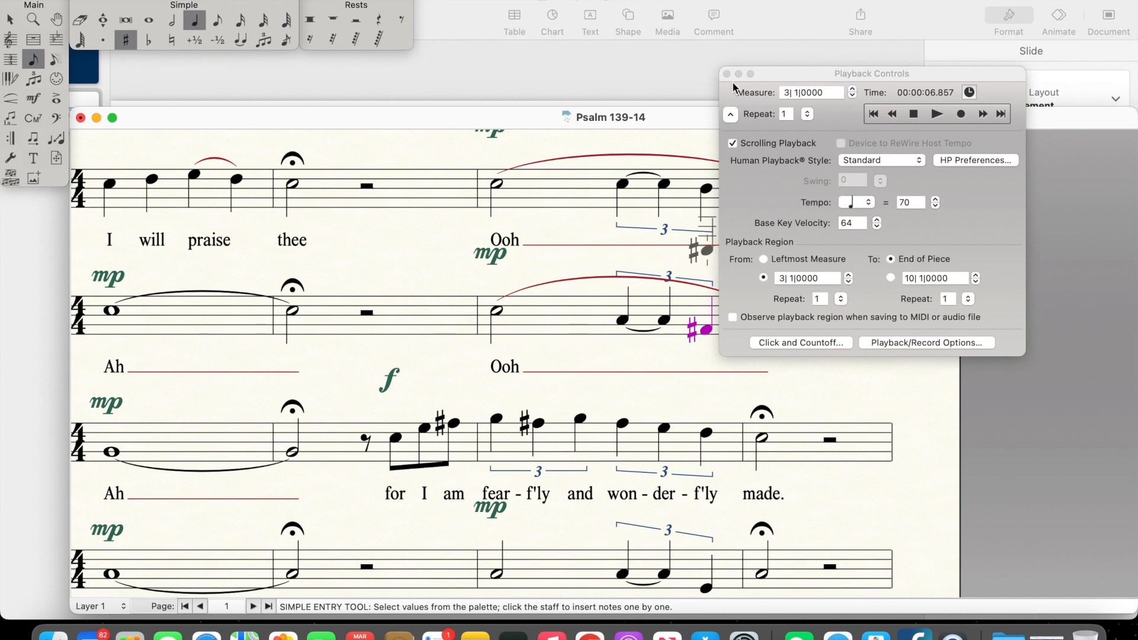
Step: Make the last note of the Alto's measure 3 triplet natural and play from measure 3 into measure 4
{"action": "left_click", "coordinate": [170, 42]}
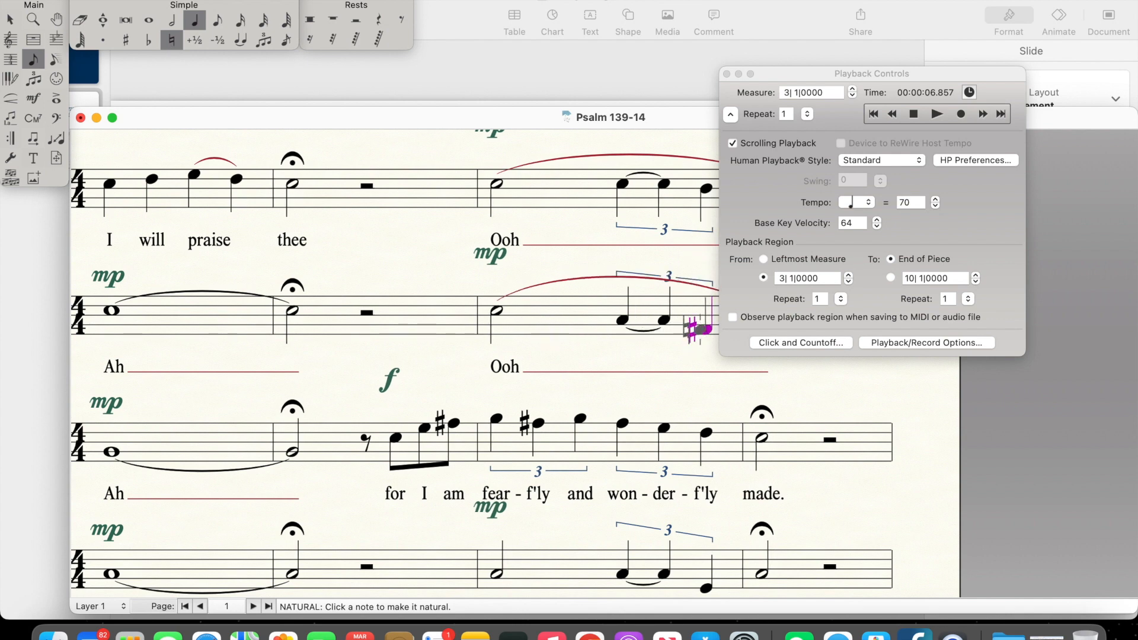
{"action": "left_click", "coordinate": [879, 113]}
{"action": "left_click", "coordinate": [935, 113]}
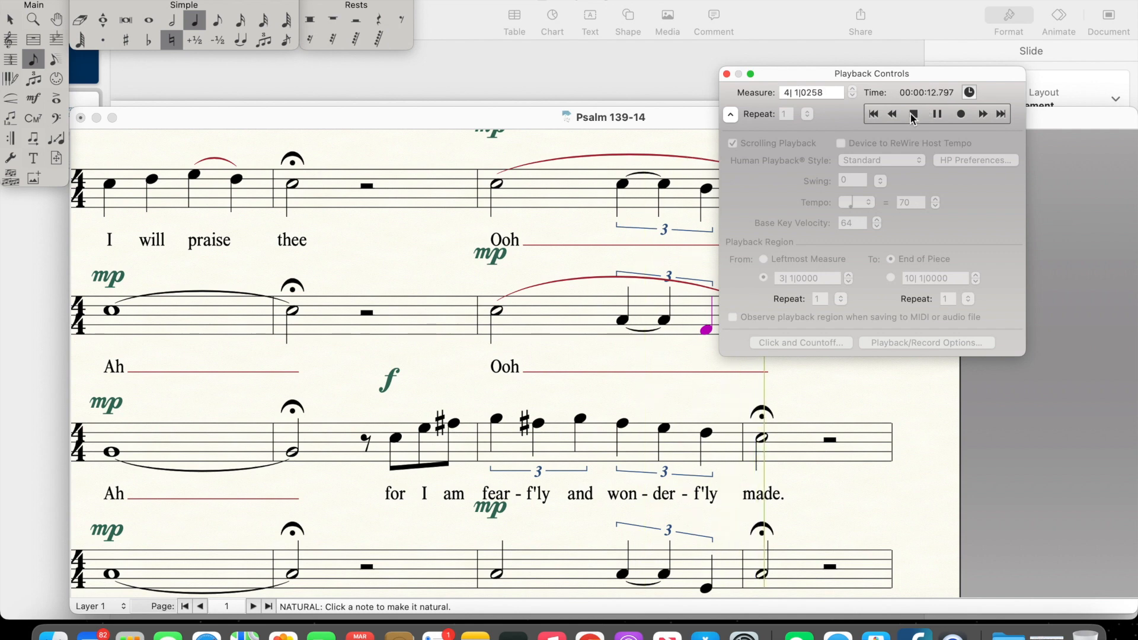
{"action": "left_click", "coordinate": [914, 113]}
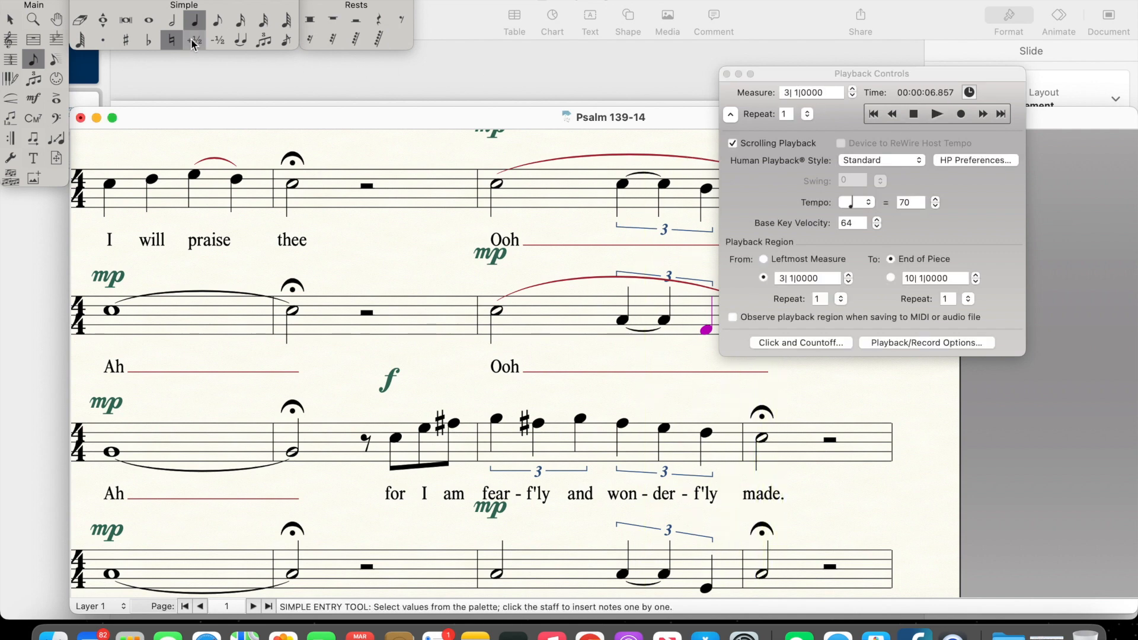
Step: Put the sharp back on the last note of the Alto's measure 3 triplet and play from measure 3 into measure 4
{"action": "left_click", "coordinate": [126, 40]}
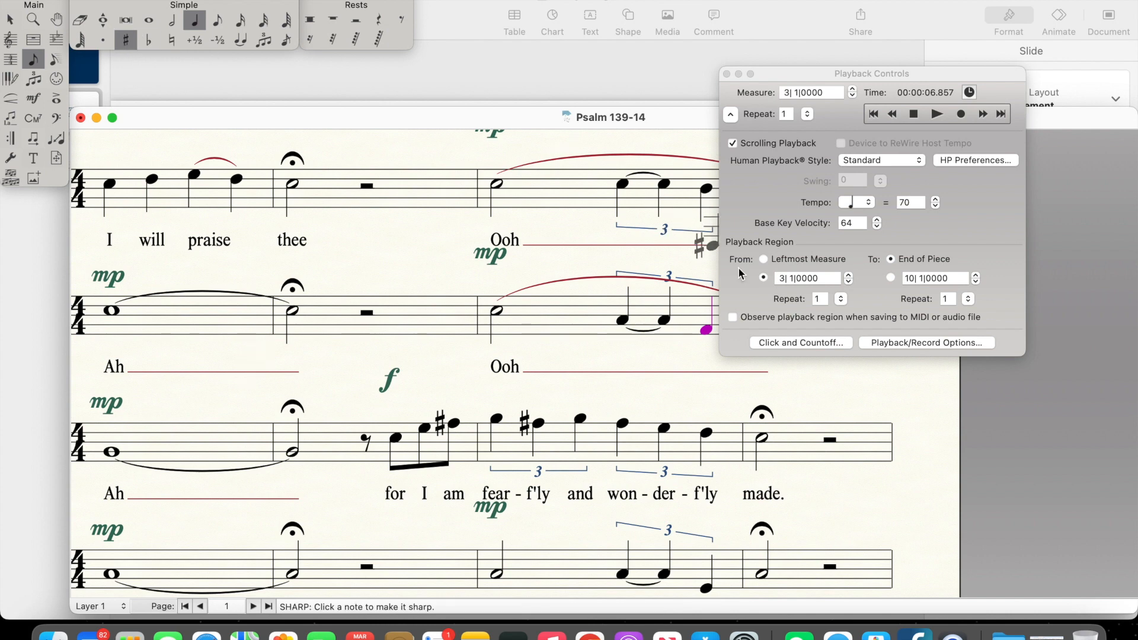
{"action": "left_click", "coordinate": [707, 330]}
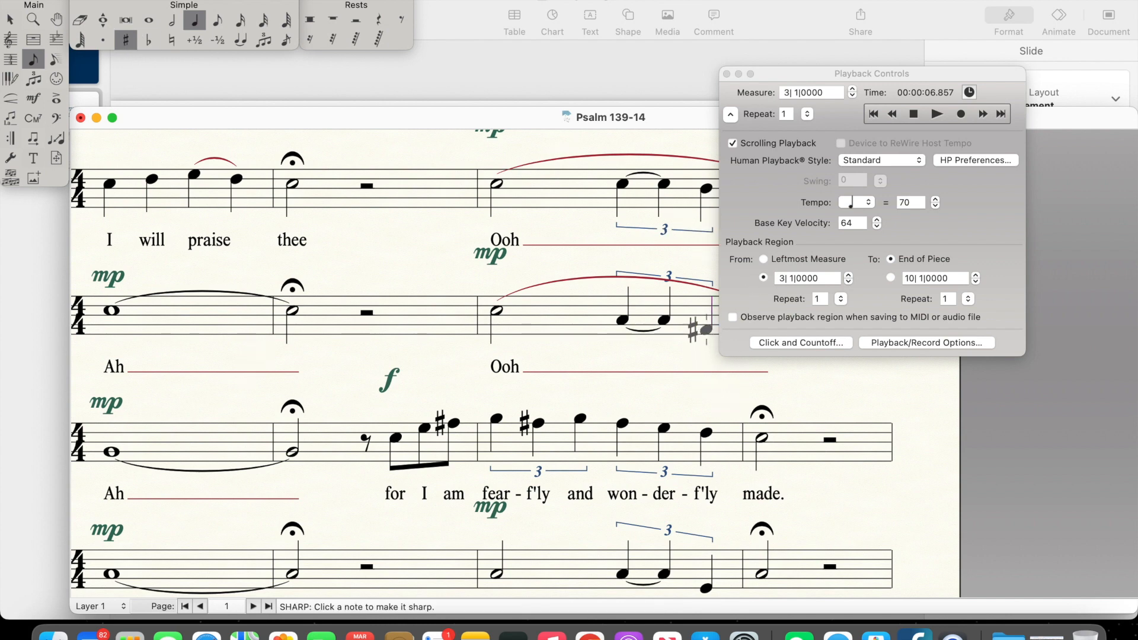
{"action": "left_click", "coordinate": [872, 116]}
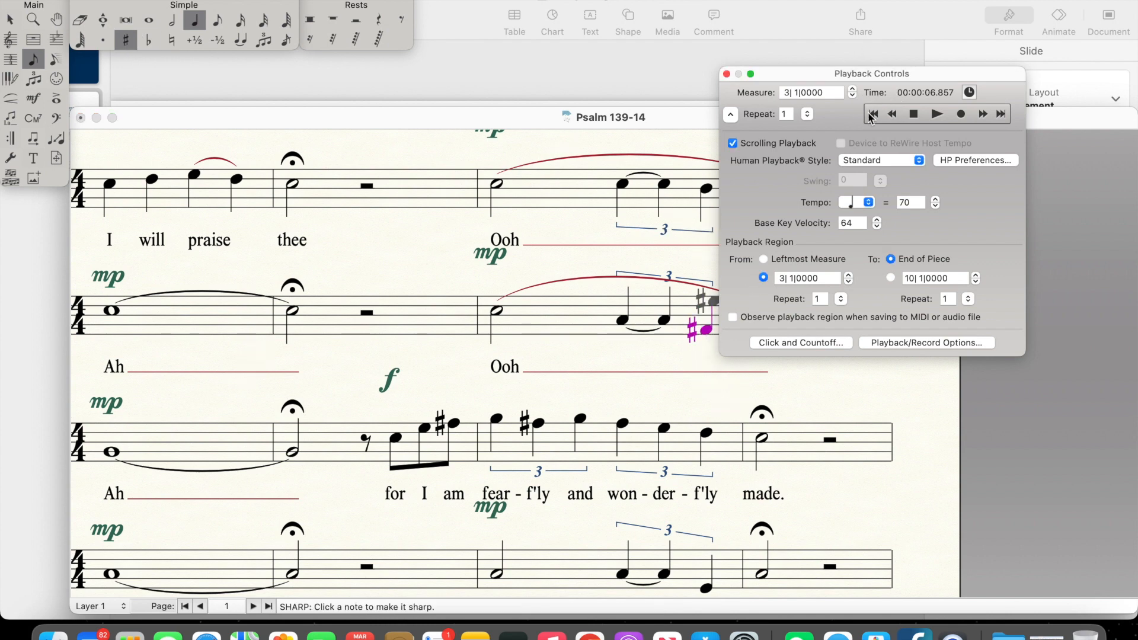
{"action": "left_click", "coordinate": [935, 114]}
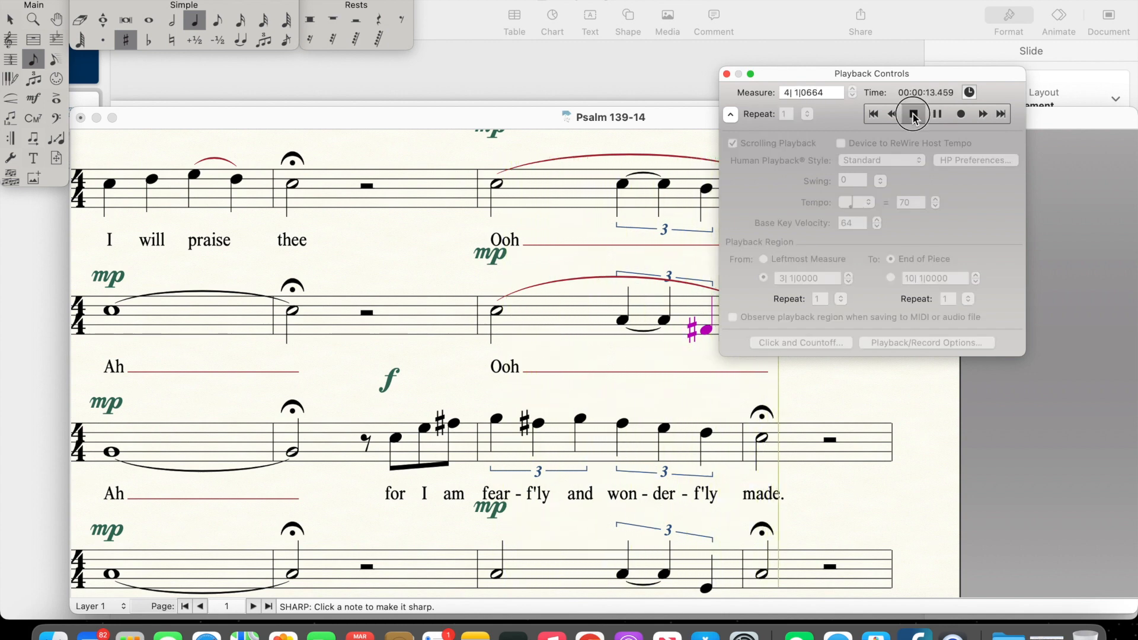
{"action": "left_click", "coordinate": [872, 118]}
{"action": "left_click", "coordinate": [731, 114]}
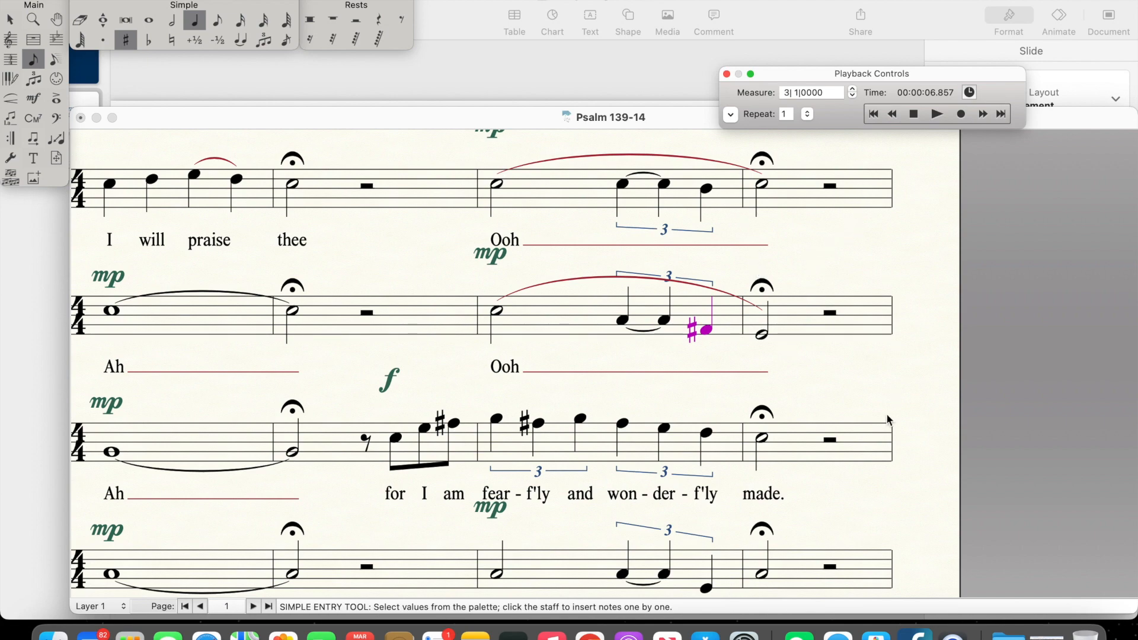
Step: Play the score once more from measure 3 to its end, and stop playback
{"action": "scroll", "coordinate": [872, 436], "scroll_direction": "down", "scroll_amount": 5}
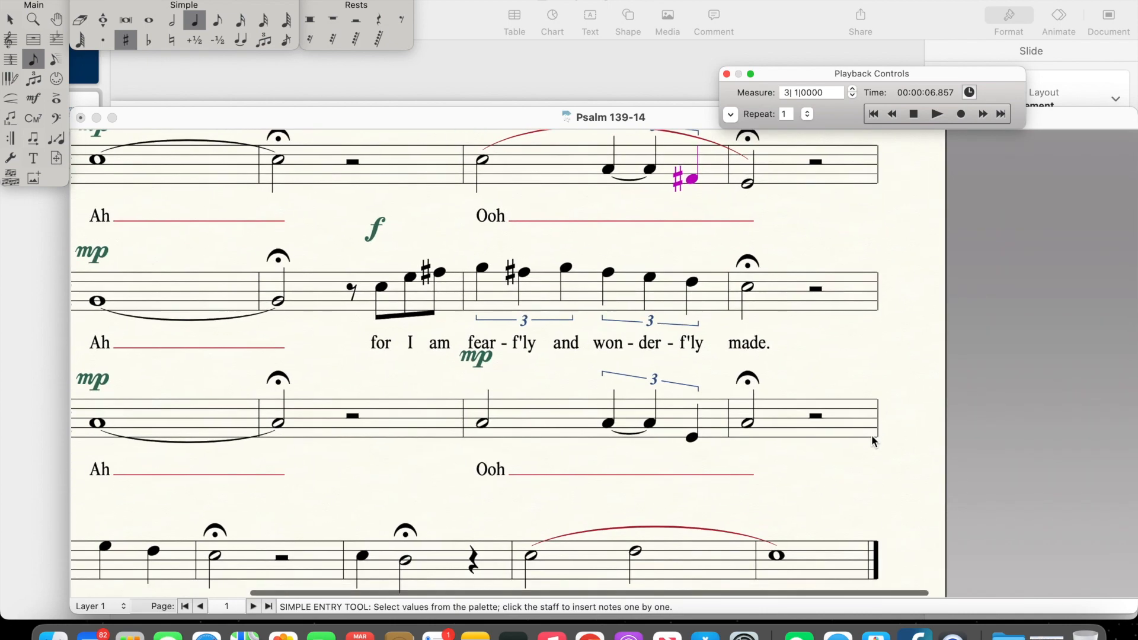
{"action": "scroll", "coordinate": [872, 435], "scroll_direction": "up", "scroll_amount": 1}
{"action": "left_click", "coordinate": [868, 119]}
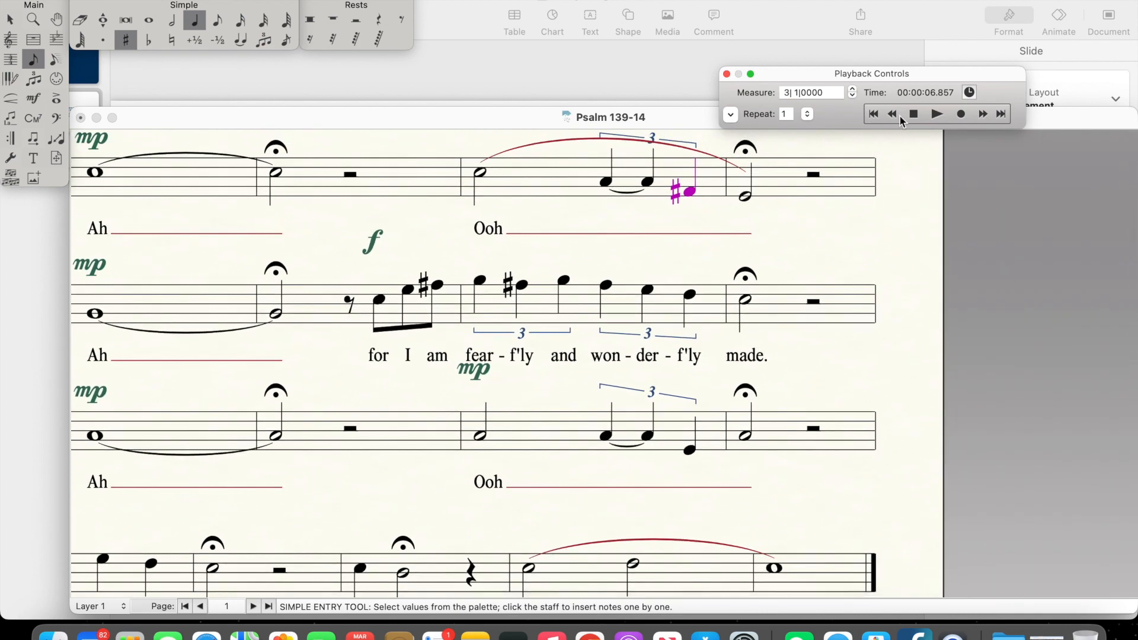
{"action": "left_click", "coordinate": [937, 115]}
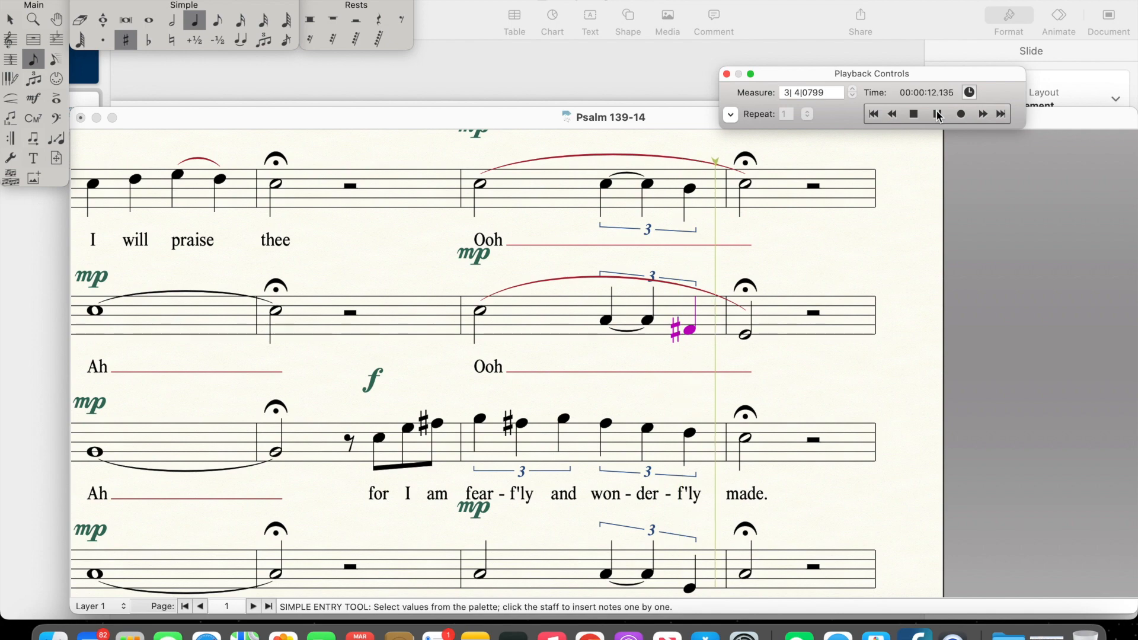
{"action": "left_click", "coordinate": [913, 115]}
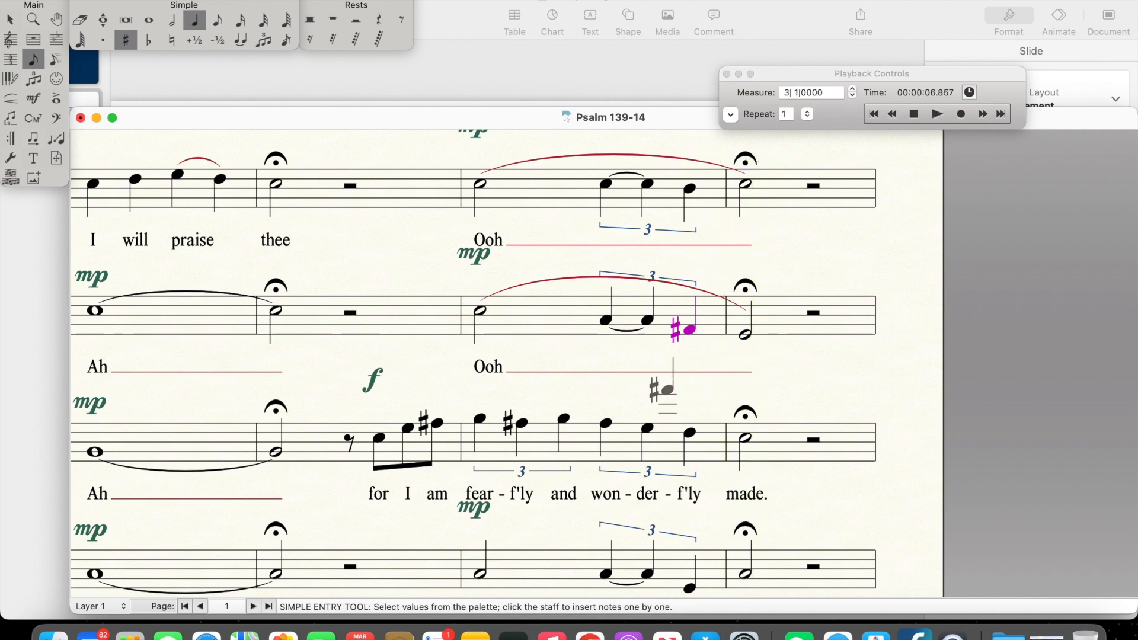
Step: Examine all four voices of the second system, from measure 5 to the end of the piece
{"action": "scroll", "coordinate": [667, 390], "scroll_direction": "down", "scroll_amount": 7}
{"action": "scroll", "coordinate": [667, 390], "scroll_direction": "left", "scroll_amount": 4}
{"action": "scroll", "coordinate": [665, 391], "scroll_direction": "down", "scroll_amount": 5}
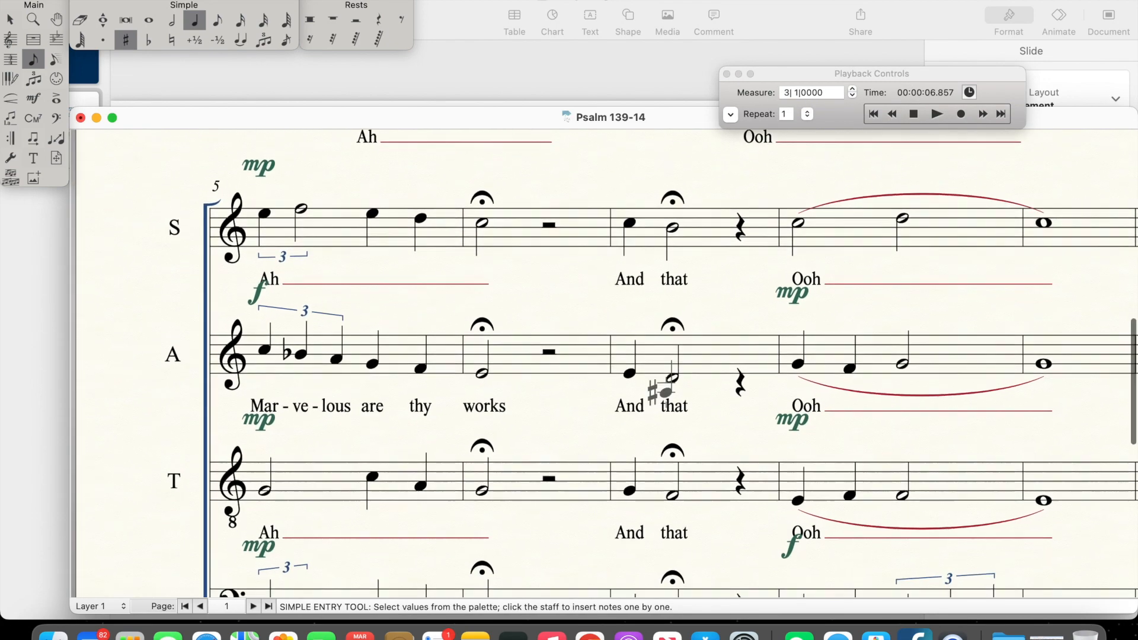
{"action": "scroll", "coordinate": [664, 361], "scroll_direction": "up", "scroll_amount": 2}
{"action": "scroll", "coordinate": [664, 361], "scroll_direction": "right", "scroll_amount": 1}
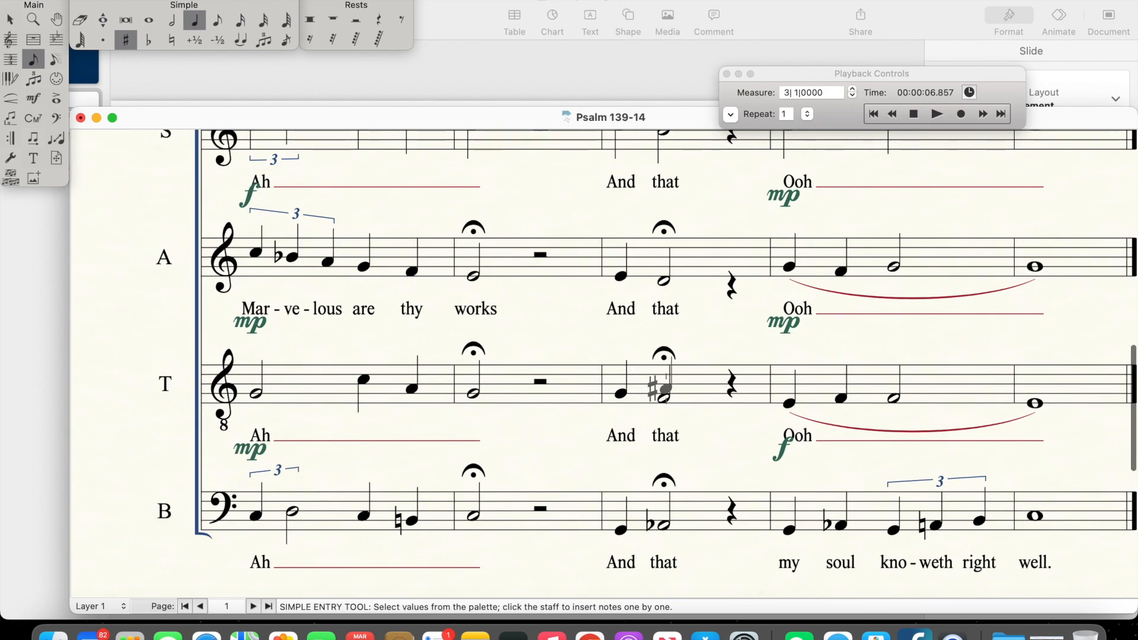
{"action": "scroll", "coordinate": [665, 388], "scroll_direction": "up", "scroll_amount": 1}
{"action": "scroll", "coordinate": [665, 389], "scroll_direction": "right", "scroll_amount": 1}
{"action": "scroll", "coordinate": [665, 389], "scroll_direction": "down", "scroll_amount": 2}
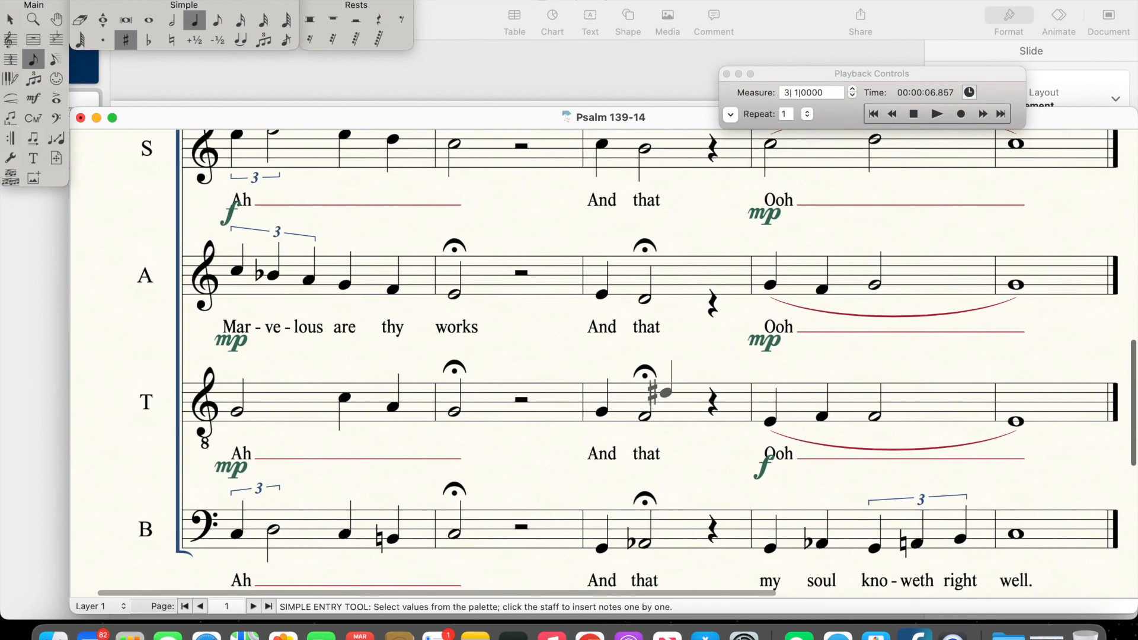
{"action": "scroll", "coordinate": [665, 389], "scroll_direction": "up", "scroll_amount": 1}
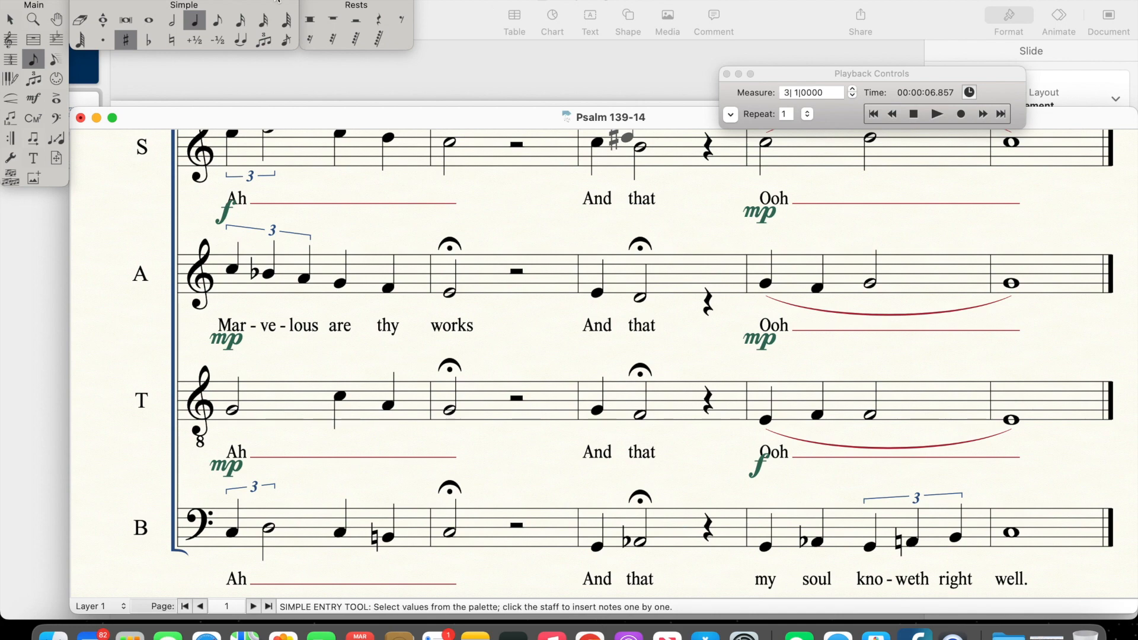
Step: Switch to the Selection tool and review the Alto's sharpened triplet note in measure 3
{"action": "left_click", "coordinate": [16, 26]}
{"action": "scroll", "coordinate": [311, 422], "scroll_direction": "down", "scroll_amount": 2}
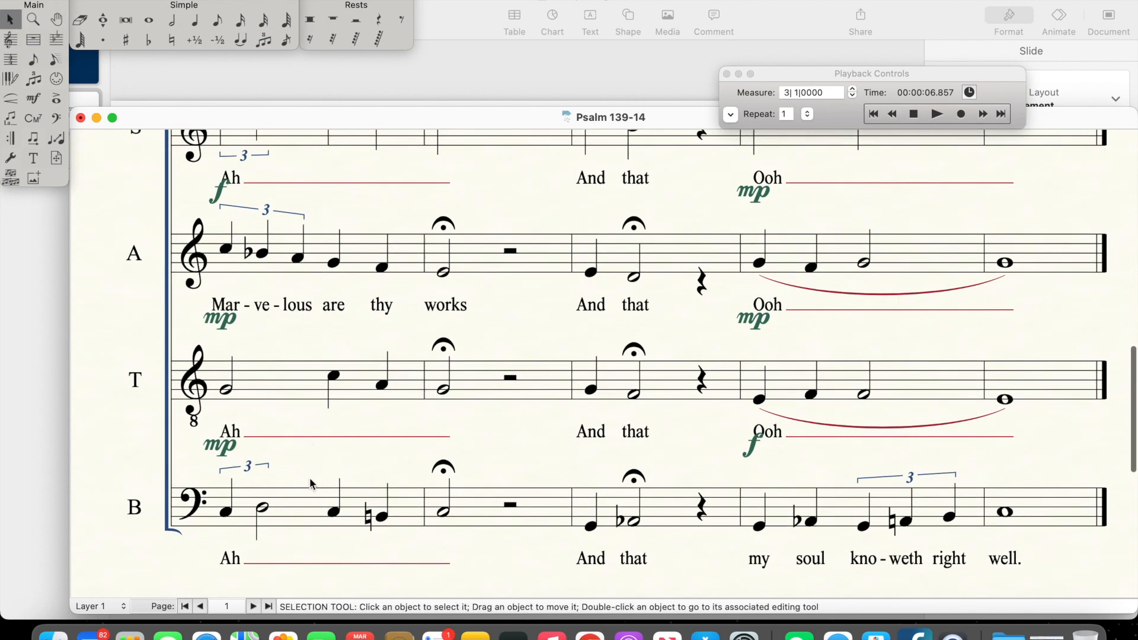
{"action": "scroll", "coordinate": [308, 486], "scroll_direction": "up", "scroll_amount": 2}
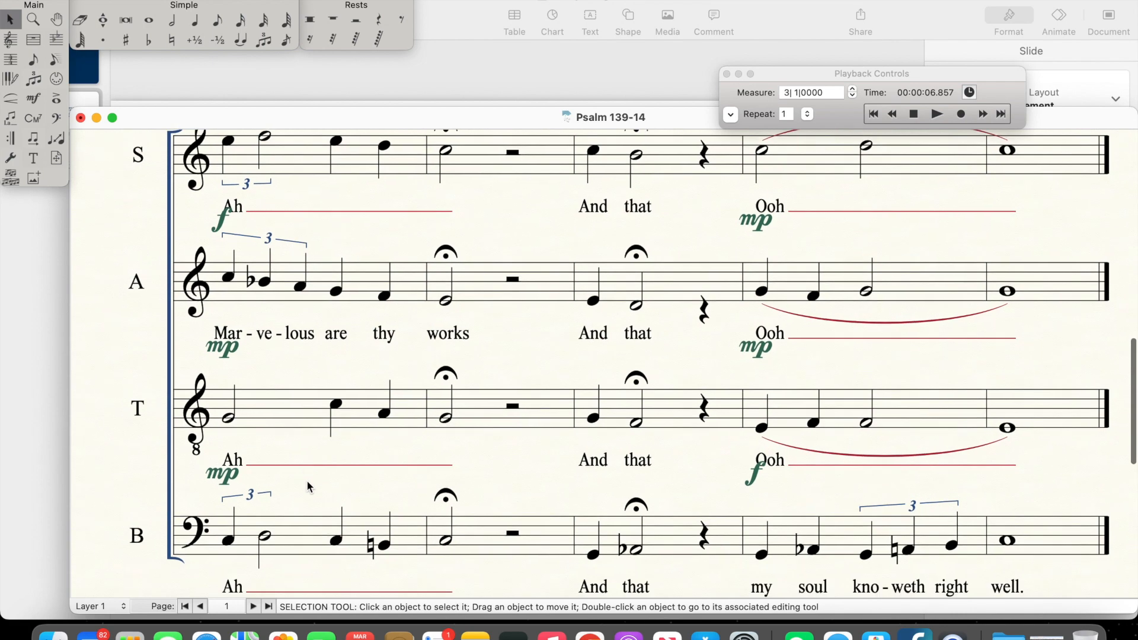
{"action": "scroll", "coordinate": [307, 483], "scroll_direction": "up", "scroll_amount": 1}
{"action": "scroll", "coordinate": [307, 480], "scroll_direction": "up", "scroll_amount": 15}
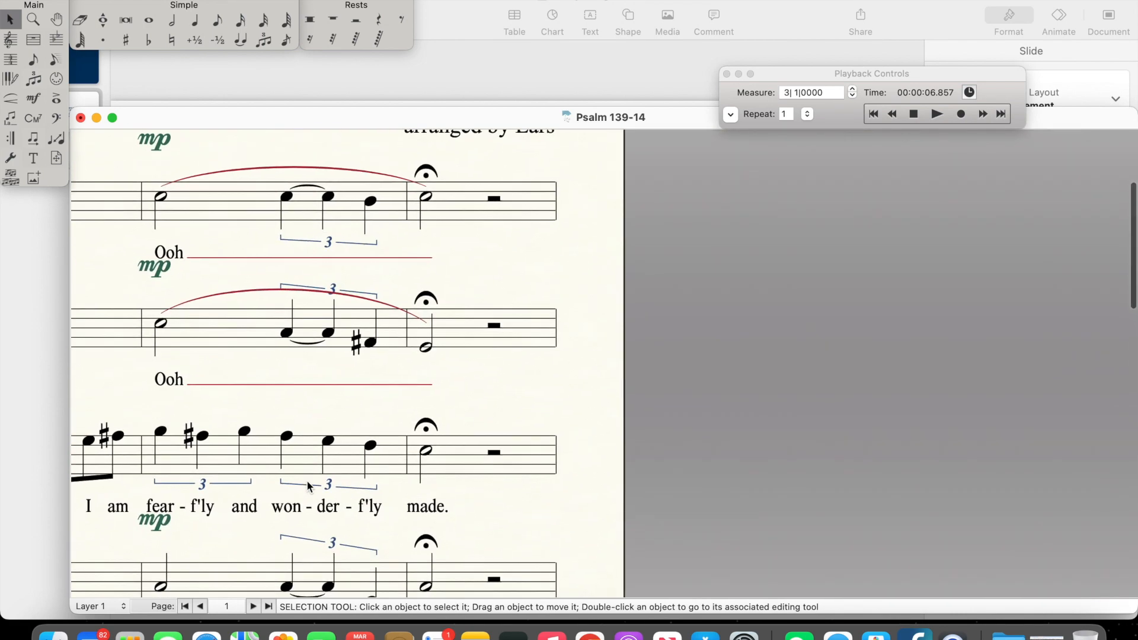
{"action": "scroll", "coordinate": [308, 482], "scroll_direction": "down", "scroll_amount": 3}
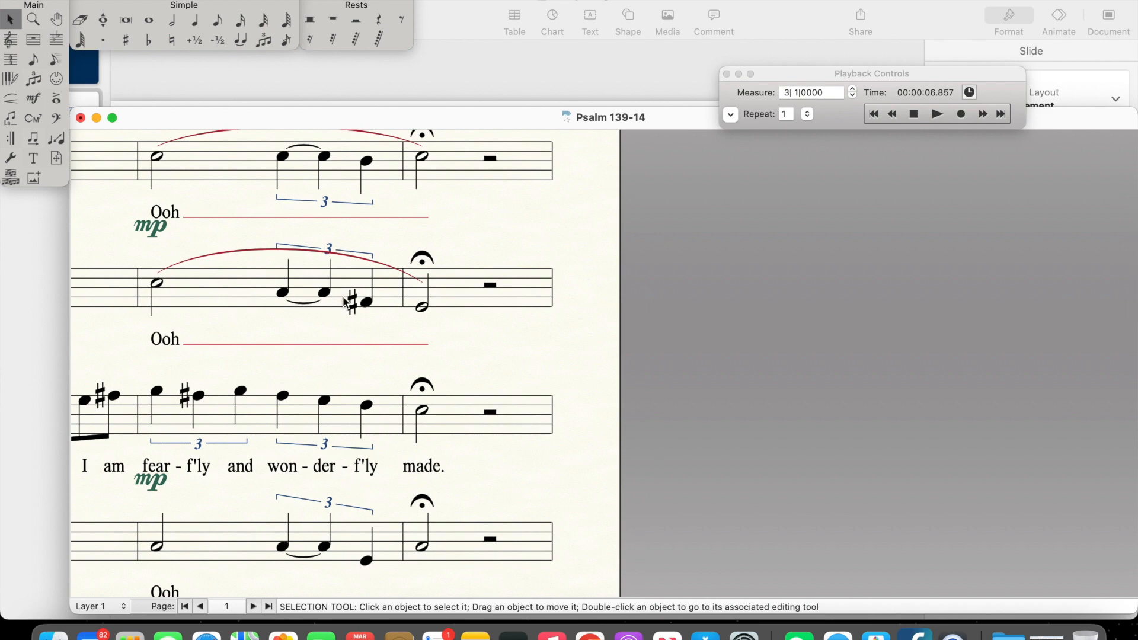
Step: Examine the Alto's "Marvelous" triplet and its flat in measure 5 against the Soprano, Tenor and Bass parts
{"action": "scroll", "coordinate": [330, 477], "scroll_direction": "down", "scroll_amount": 10}
{"action": "scroll", "coordinate": [331, 476], "scroll_direction": "left", "scroll_amount": 5}
{"action": "scroll", "coordinate": [331, 477], "scroll_direction": "up", "scroll_amount": 5}
{"action": "scroll", "coordinate": [329, 475], "scroll_direction": "up", "scroll_amount": 3}
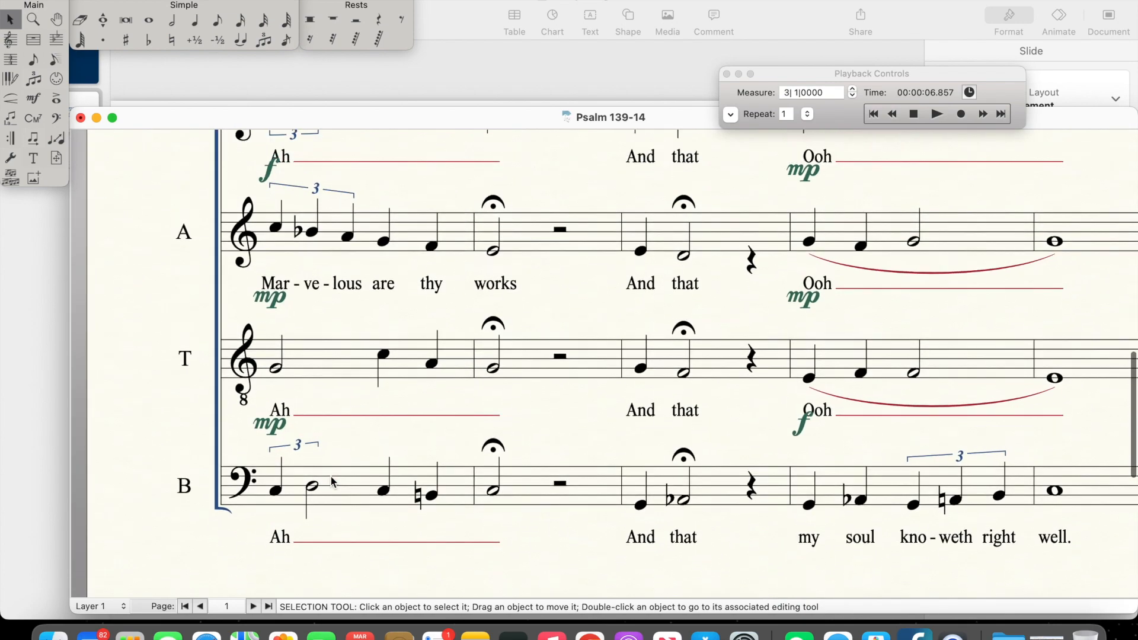
{"action": "scroll", "coordinate": [330, 476], "scroll_direction": "up", "scroll_amount": 2}
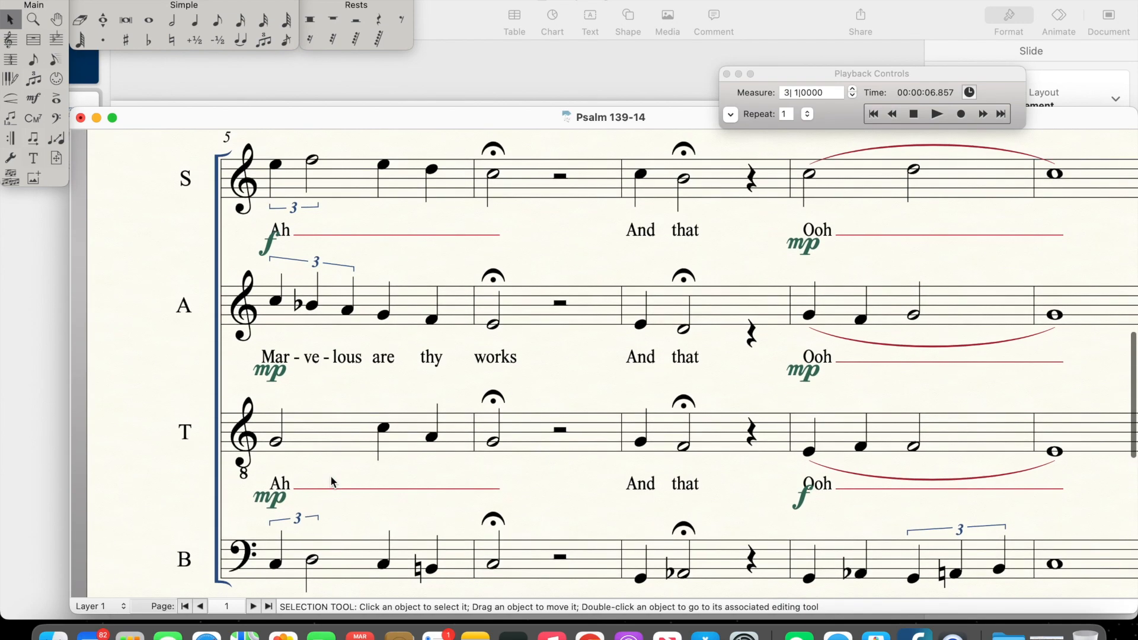
{"action": "scroll", "coordinate": [330, 475], "scroll_direction": "down", "scroll_amount": 1}
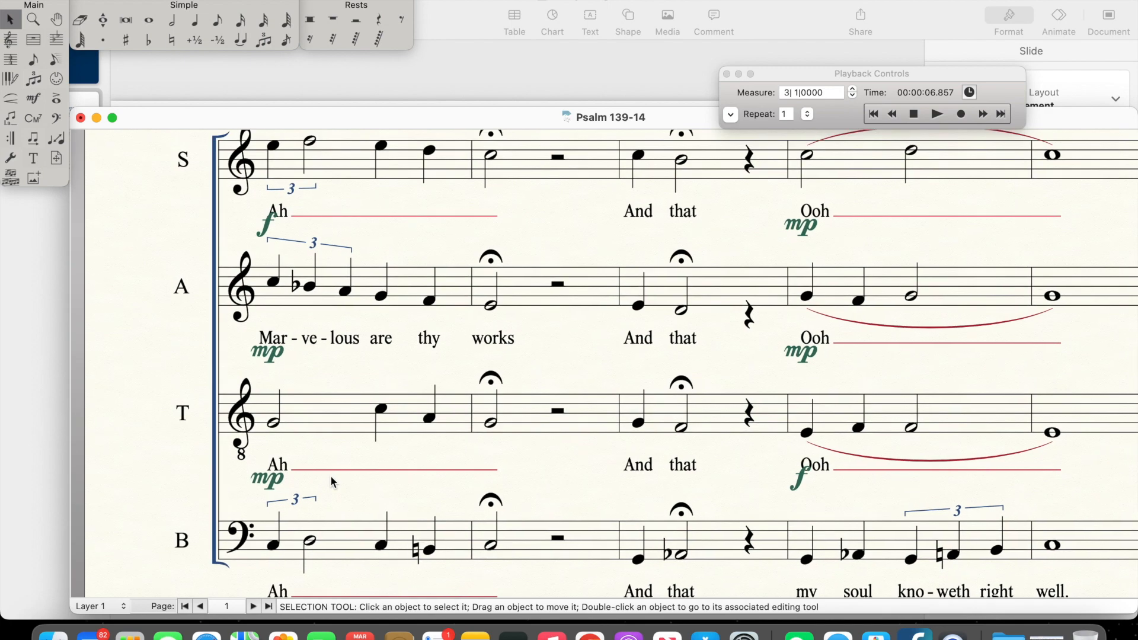
{"action": "scroll", "coordinate": [332, 478], "scroll_direction": "down", "scroll_amount": 1}
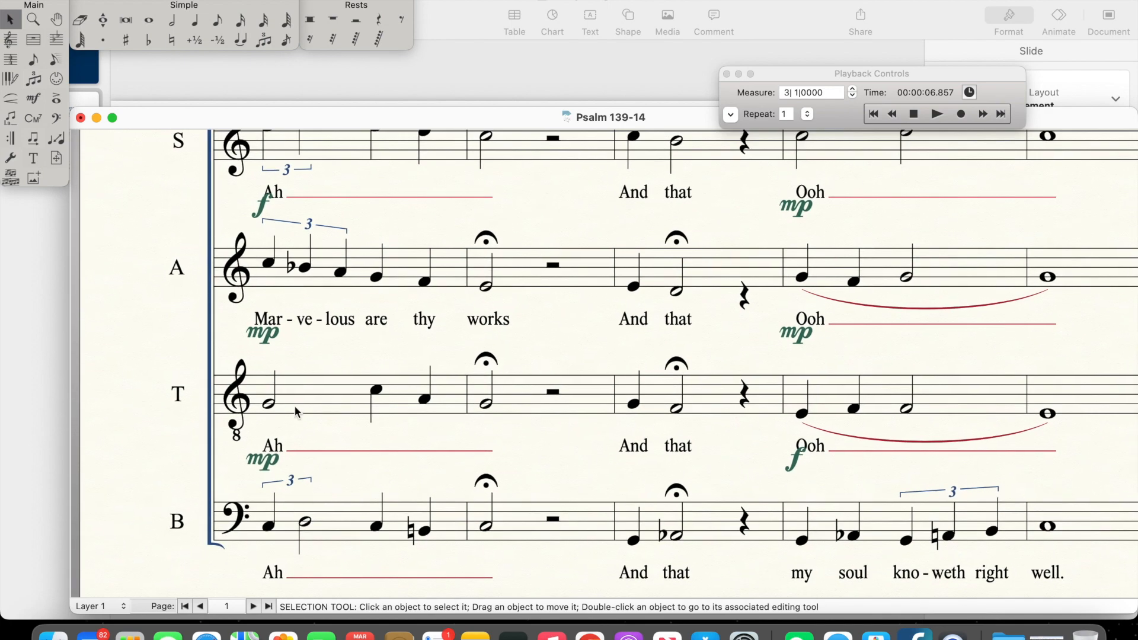
{"action": "scroll", "coordinate": [286, 377], "scroll_direction": "up", "scroll_amount": 2}
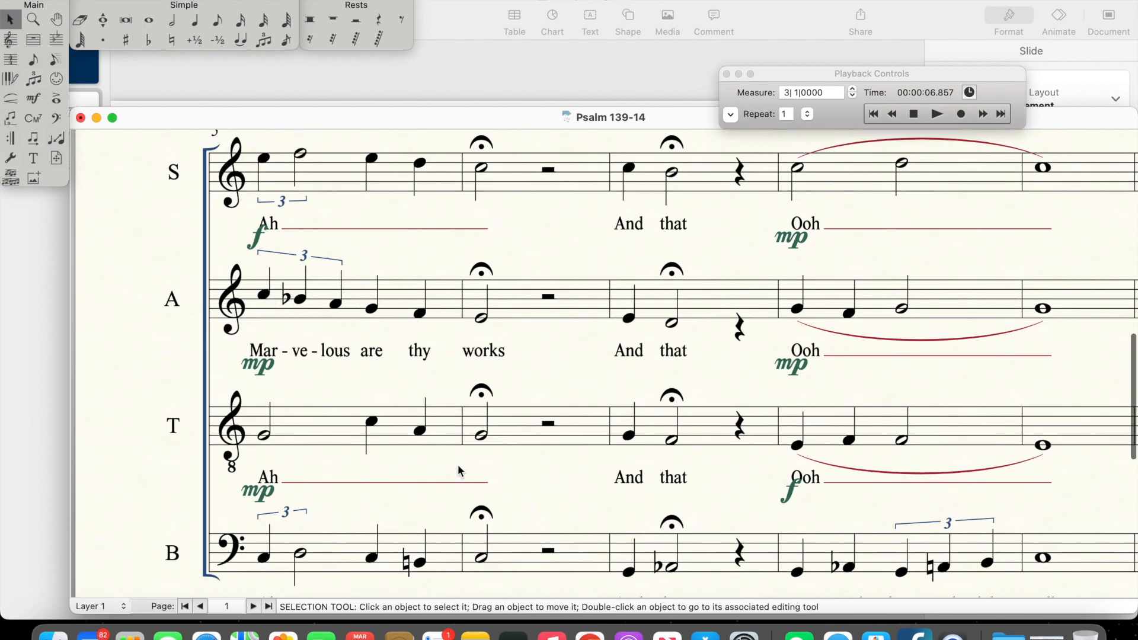
{"action": "scroll", "coordinate": [460, 474], "scroll_direction": "down", "scroll_amount": 2}
{"action": "scroll", "coordinate": [336, 427], "scroll_direction": "up", "scroll_amount": 5}
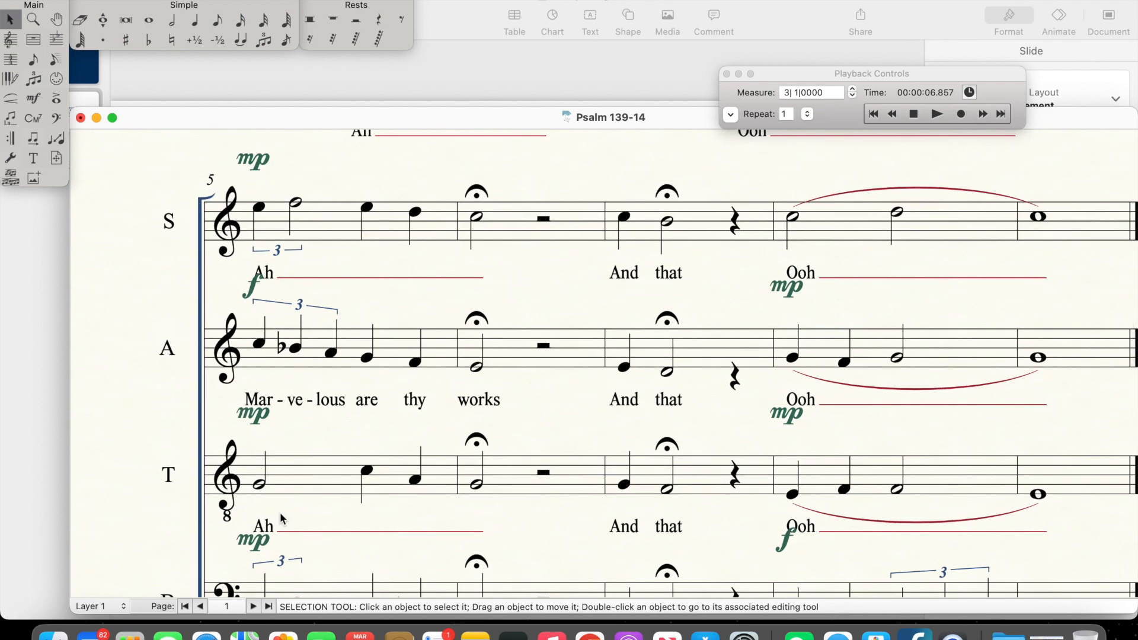
{"action": "scroll", "coordinate": [281, 514], "scroll_direction": "down", "scroll_amount": 3}
{"action": "scroll", "coordinate": [279, 513], "scroll_direction": "down", "scroll_amount": 1}
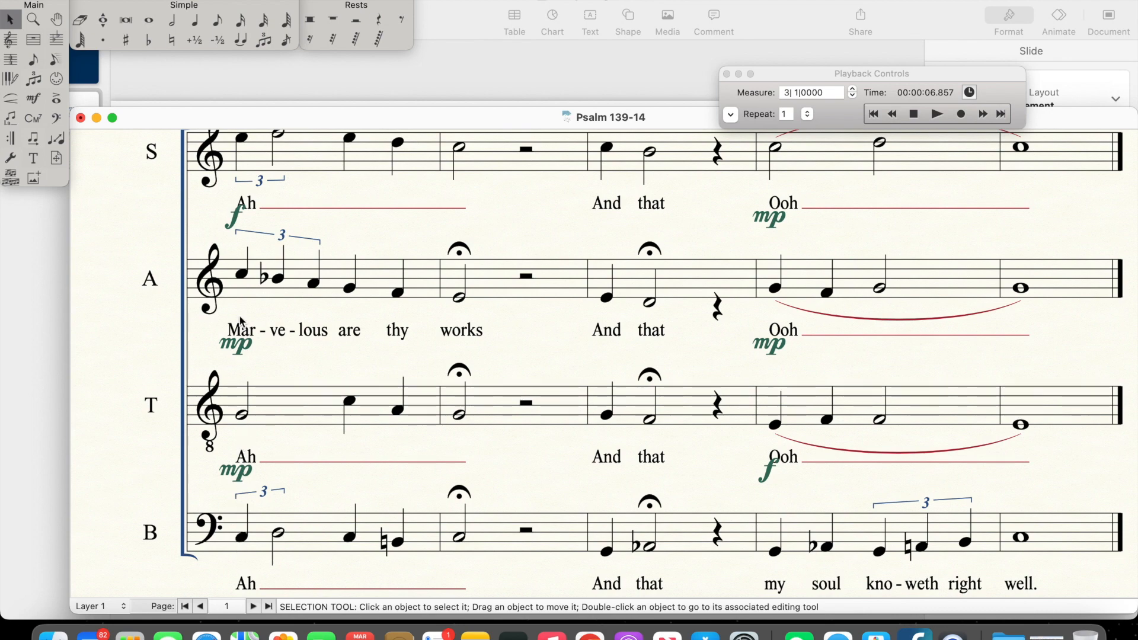
{"action": "scroll", "coordinate": [249, 208], "scroll_direction": "up", "scroll_amount": 2}
{"action": "scroll", "coordinate": [249, 209], "scroll_direction": "down", "scroll_amount": 1}
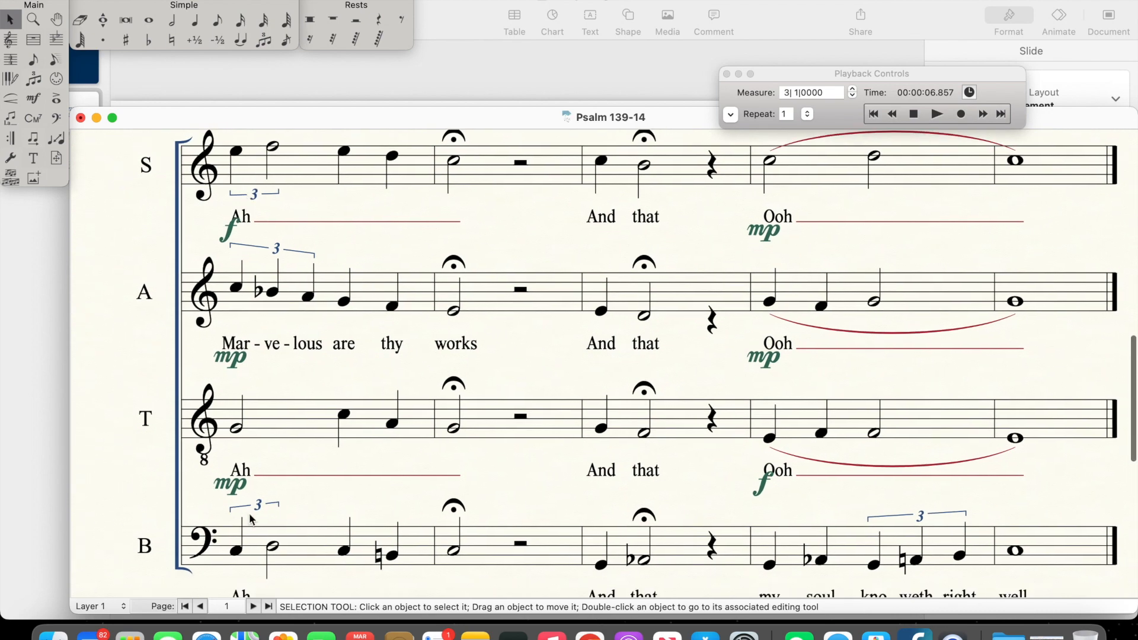
{"action": "scroll", "coordinate": [253, 520], "scroll_direction": "down", "scroll_amount": 1}
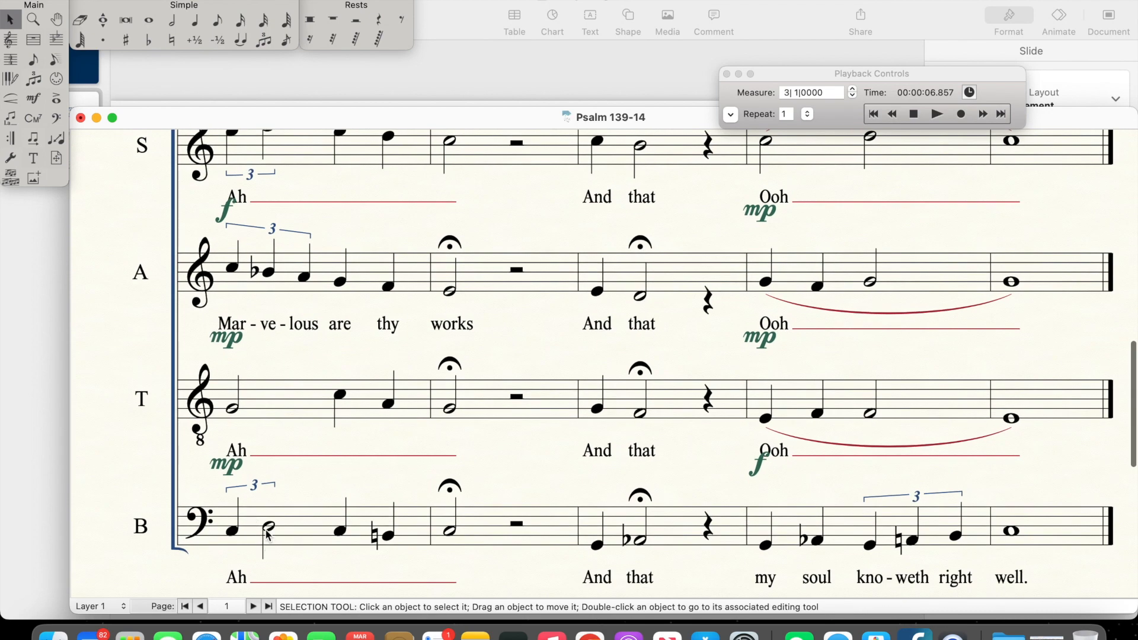
{"action": "scroll", "coordinate": [276, 262], "scroll_direction": "up", "scroll_amount": 1}
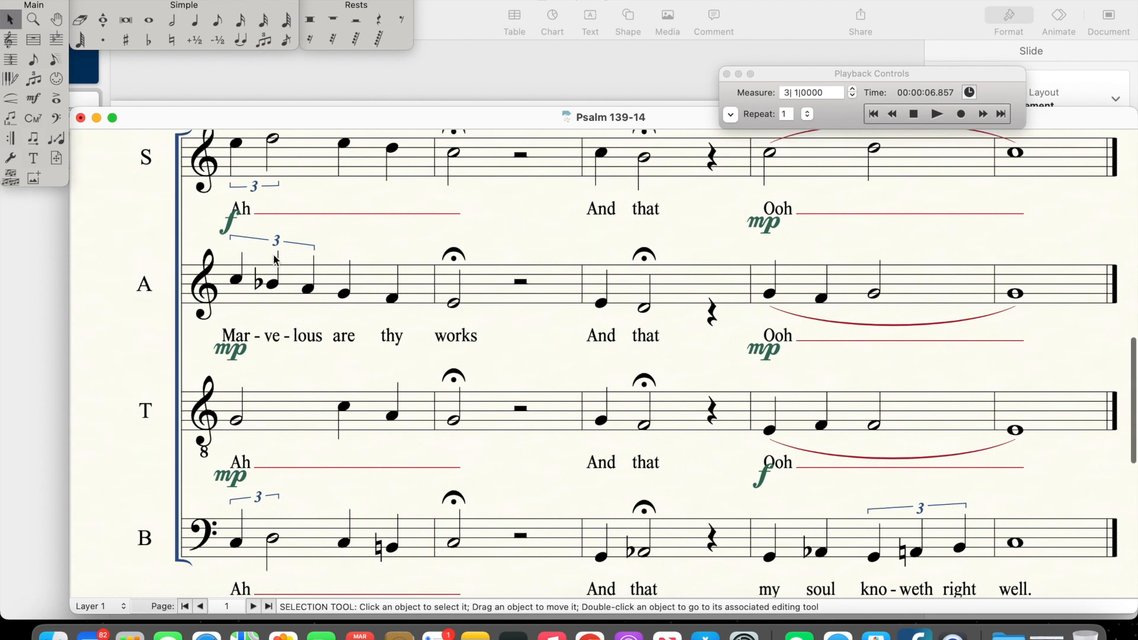
{"action": "scroll", "coordinate": [267, 295], "scroll_direction": "up", "scroll_amount": 1}
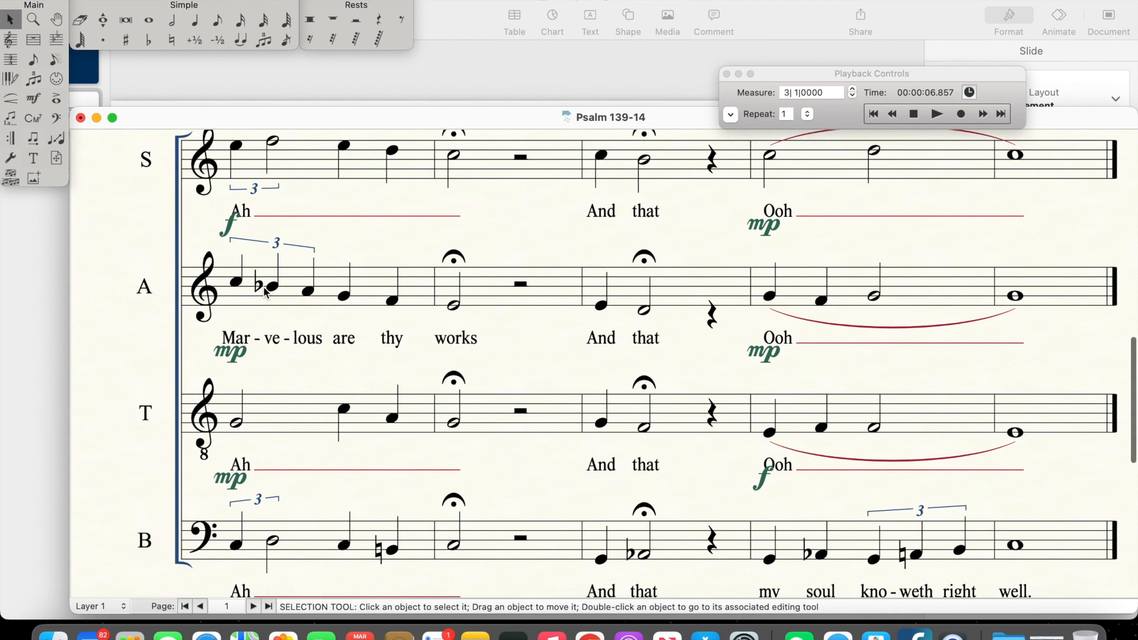
Step: Compare the opening triplet beats of measure 5 in the Soprano, Alto, Tenor and Bass parts
{"action": "scroll", "coordinate": [275, 228], "scroll_direction": "up", "scroll_amount": 3}
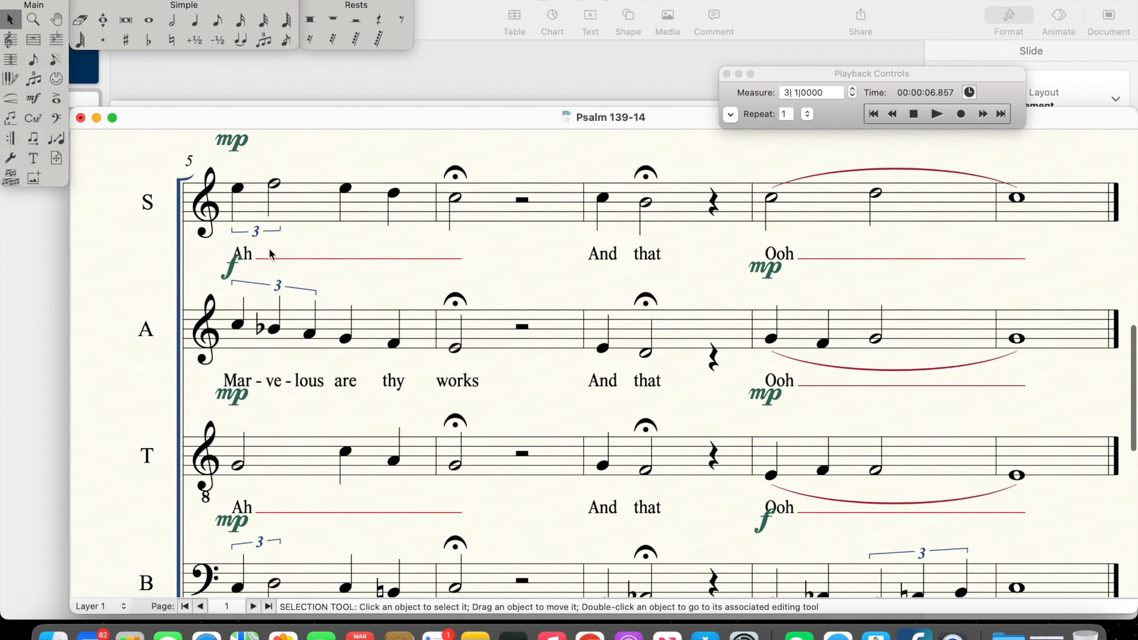
{"action": "scroll", "coordinate": [270, 263], "scroll_direction": "up", "scroll_amount": 2}
{"action": "scroll", "coordinate": [270, 263], "scroll_direction": "down", "scroll_amount": 5}
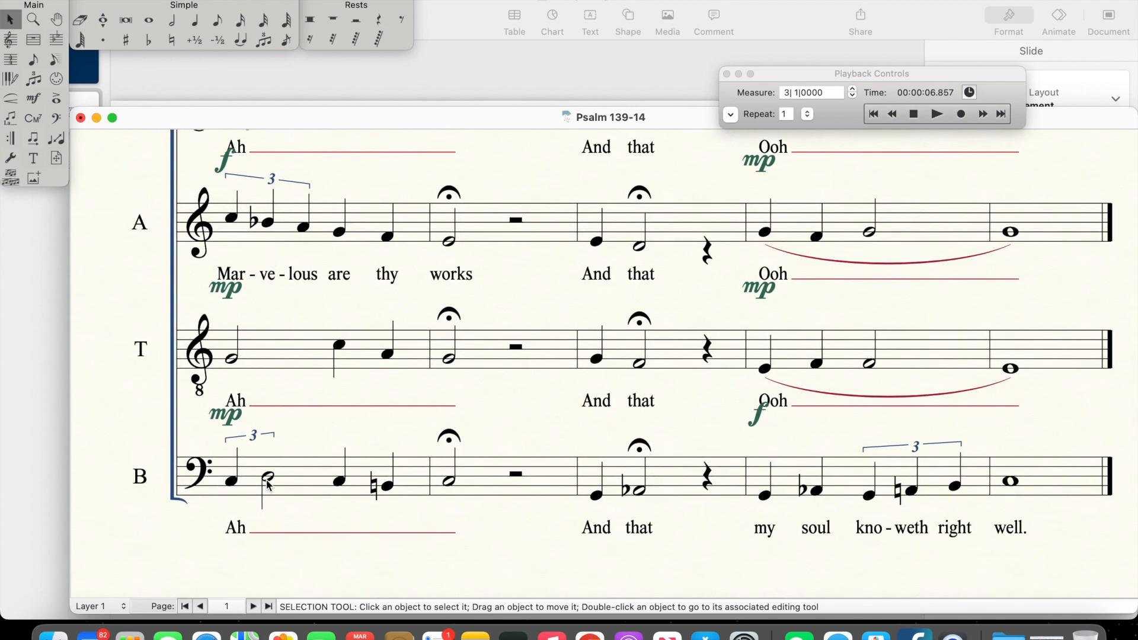
{"action": "scroll", "coordinate": [269, 486], "scroll_direction": "up", "scroll_amount": 1}
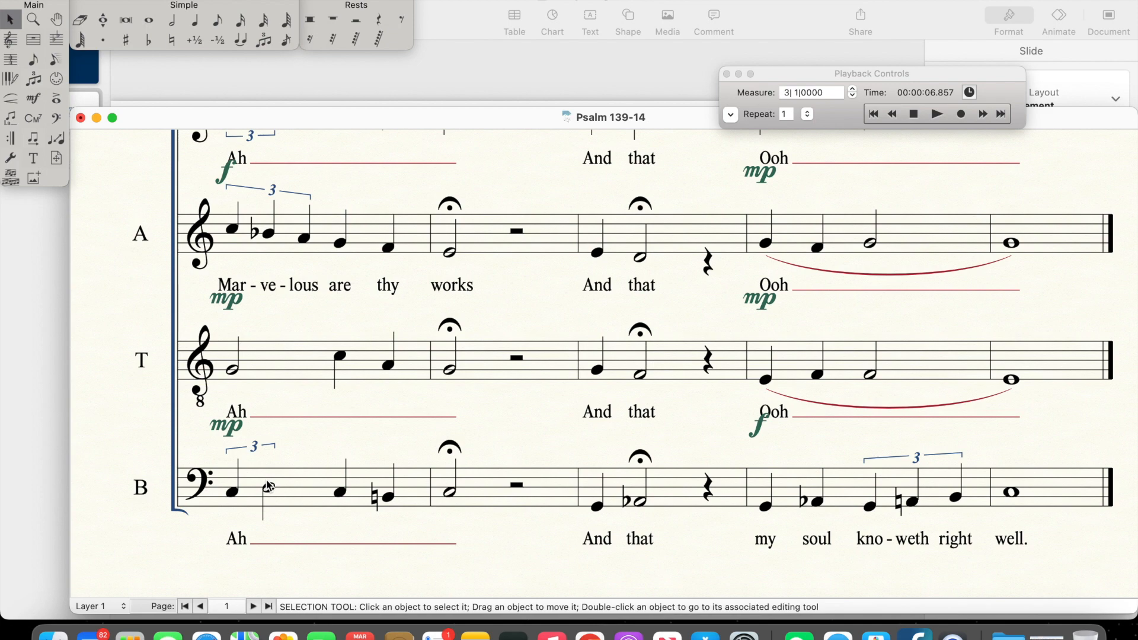
{"action": "scroll", "coordinate": [268, 485], "scroll_direction": "right", "scroll_amount": 5}
{"action": "scroll", "coordinate": [268, 485], "scroll_direction": "up", "scroll_amount": 2}
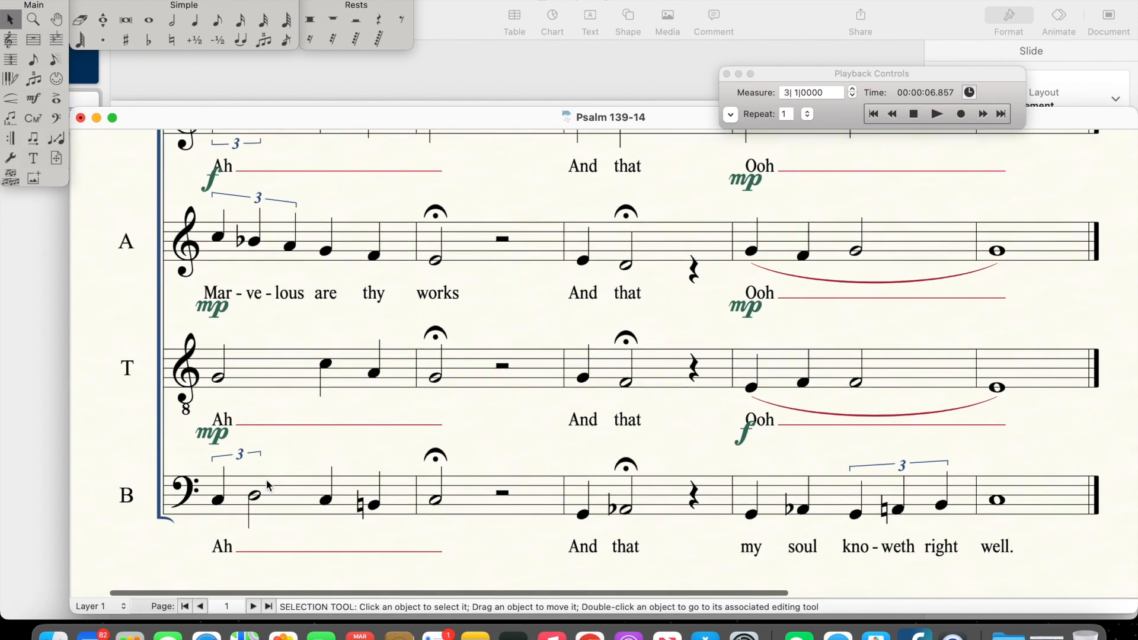
{"action": "scroll", "coordinate": [267, 485], "scroll_direction": "down", "scroll_amount": 2}
{"action": "scroll", "coordinate": [266, 485], "scroll_direction": "right", "scroll_amount": 1}
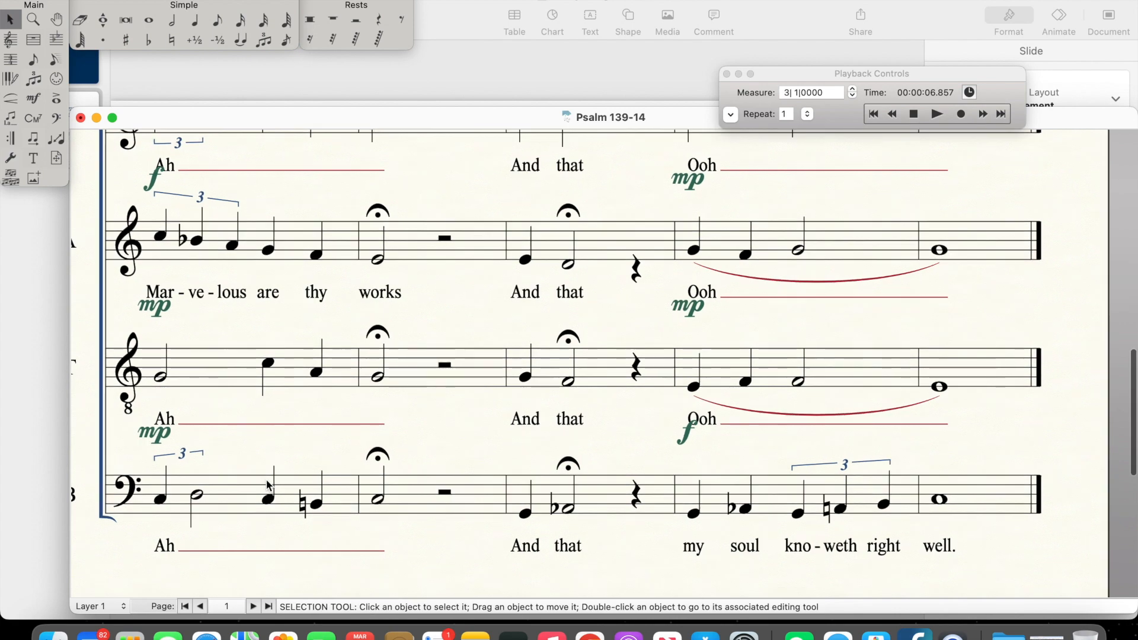
Step: Examine the harmony on "are thy" in measure 5, from the Soprano down to the Bass's natural note
{"action": "scroll", "coordinate": [268, 485], "scroll_direction": "up", "scroll_amount": 1}
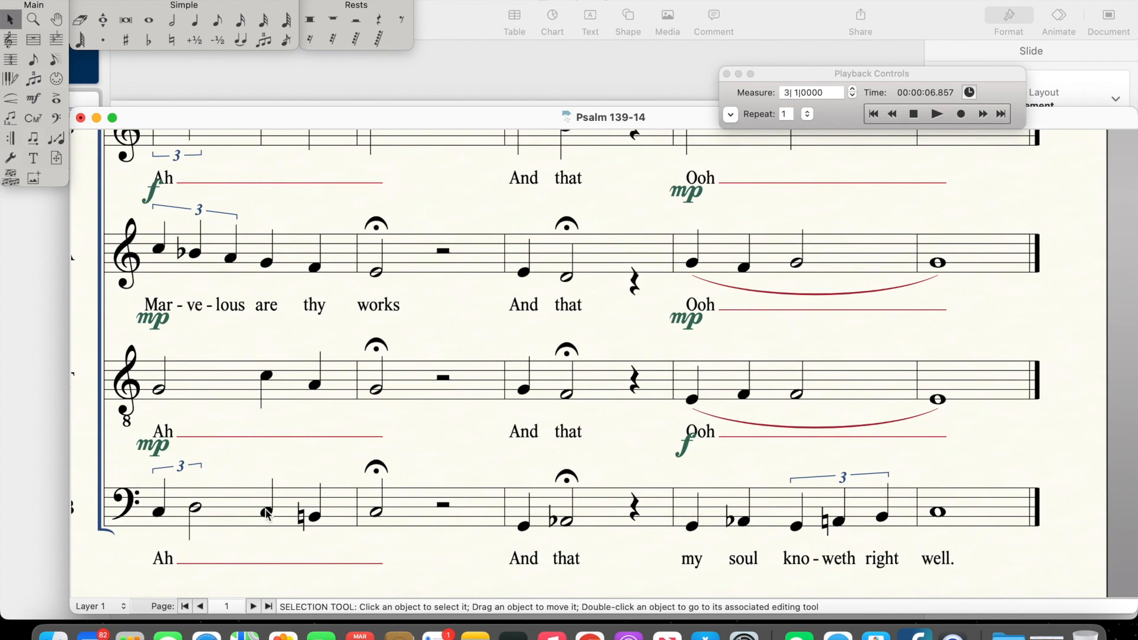
{"action": "scroll", "coordinate": [268, 392], "scroll_direction": "up", "scroll_amount": 1}
{"action": "scroll", "coordinate": [268, 392], "scroll_direction": "up", "scroll_amount": 3}
{"action": "scroll", "coordinate": [268, 392], "scroll_direction": "left", "scroll_amount": 1}
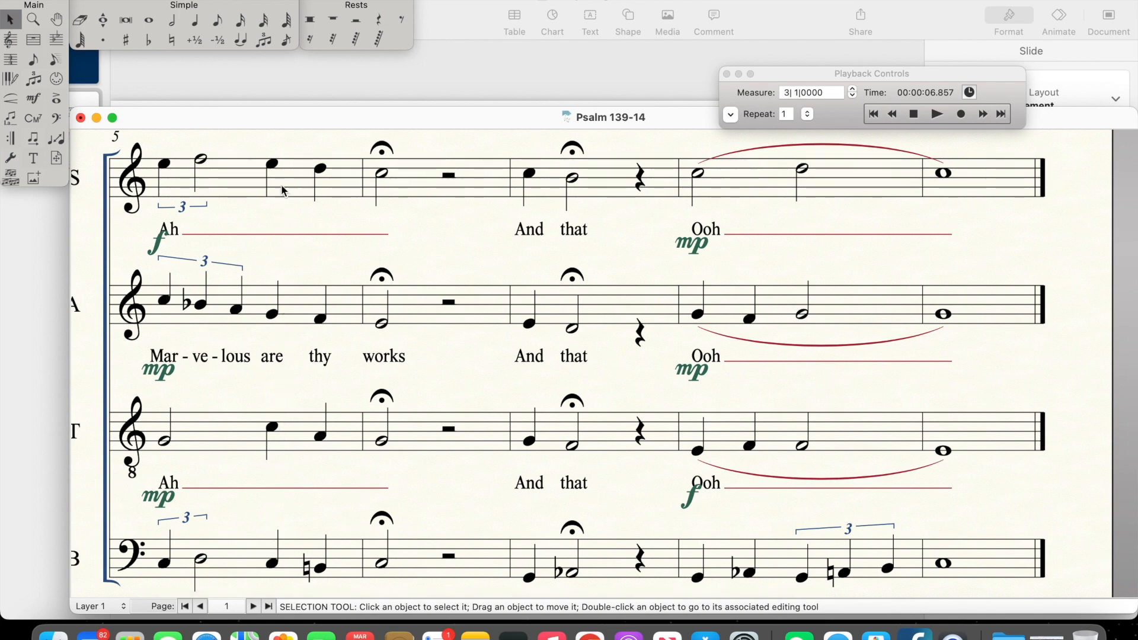
{"action": "scroll", "coordinate": [252, 399], "scroll_direction": "down", "scroll_amount": 3}
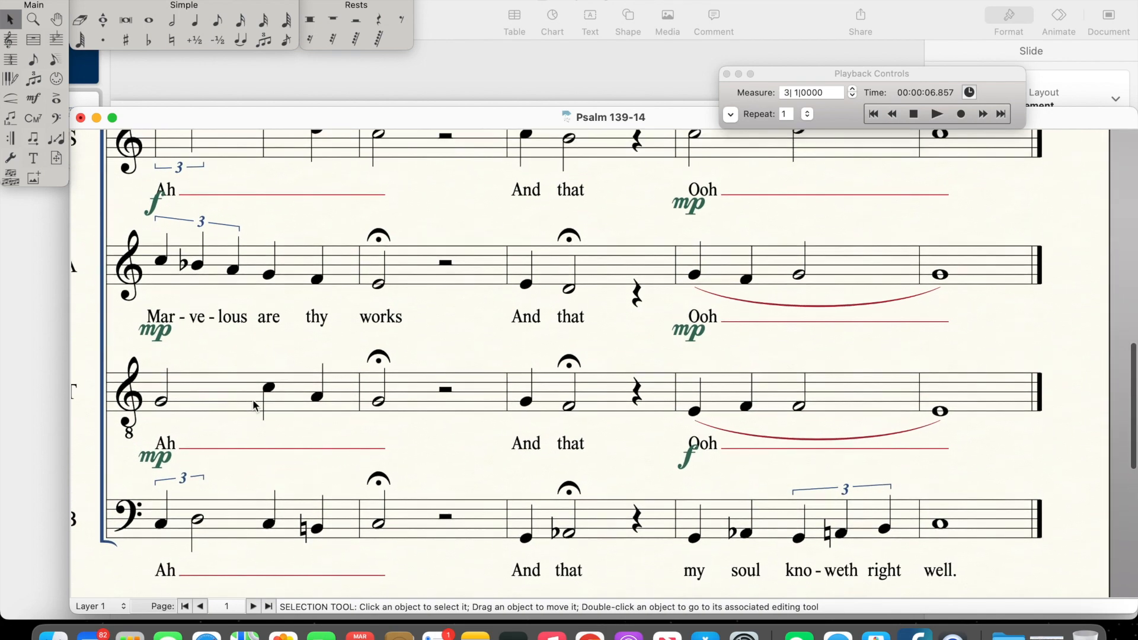
{"action": "scroll", "coordinate": [253, 400], "scroll_direction": "up", "scroll_amount": 1}
{"action": "scroll", "coordinate": [252, 399], "scroll_direction": "left", "scroll_amount": 1}
{"action": "scroll", "coordinate": [252, 399], "scroll_direction": "up", "scroll_amount": 2}
{"action": "scroll", "coordinate": [253, 400], "scroll_direction": "left", "scroll_amount": 1}
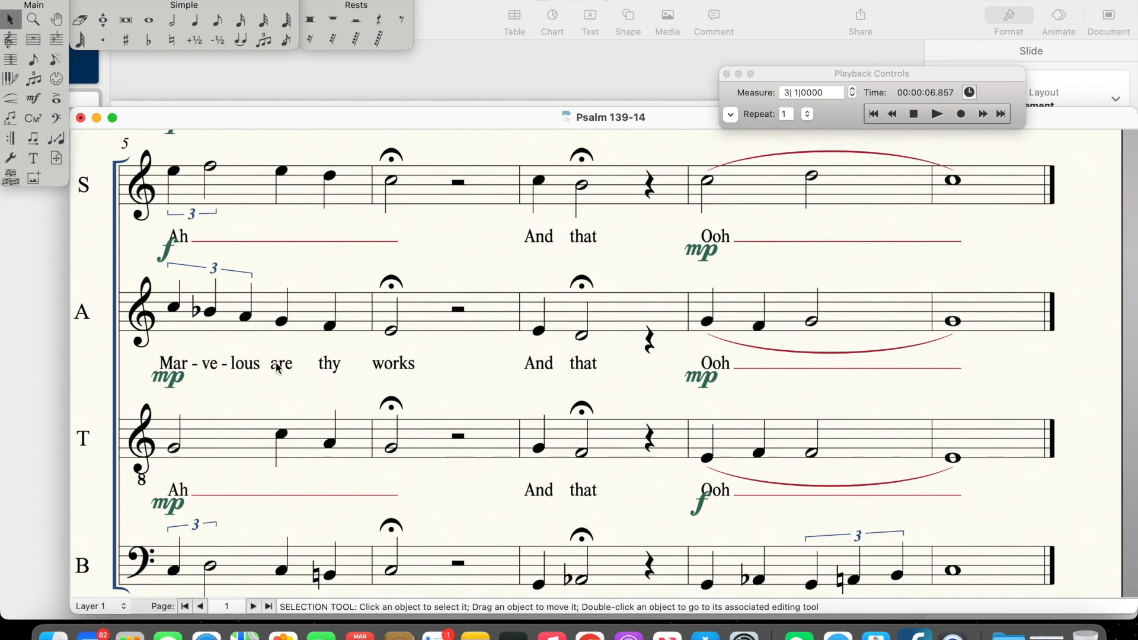
{"action": "scroll", "coordinate": [280, 485], "scroll_direction": "down", "scroll_amount": 5}
{"action": "scroll", "coordinate": [280, 485], "scroll_direction": "right", "scroll_amount": 1}
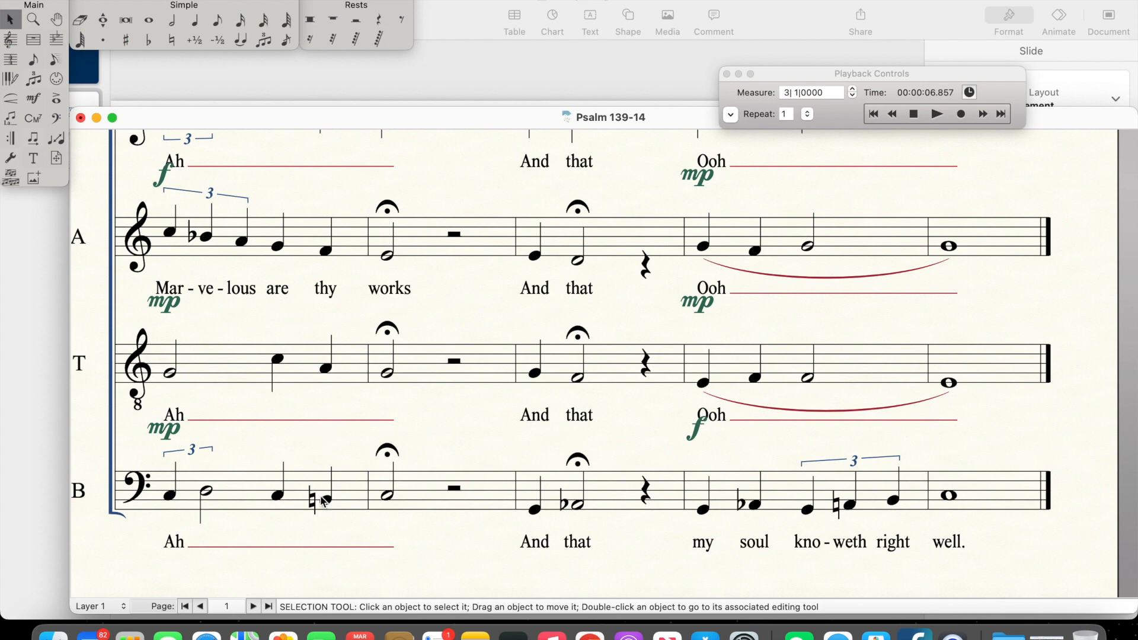
{"action": "scroll", "coordinate": [319, 508], "scroll_direction": "down", "scroll_amount": 1}
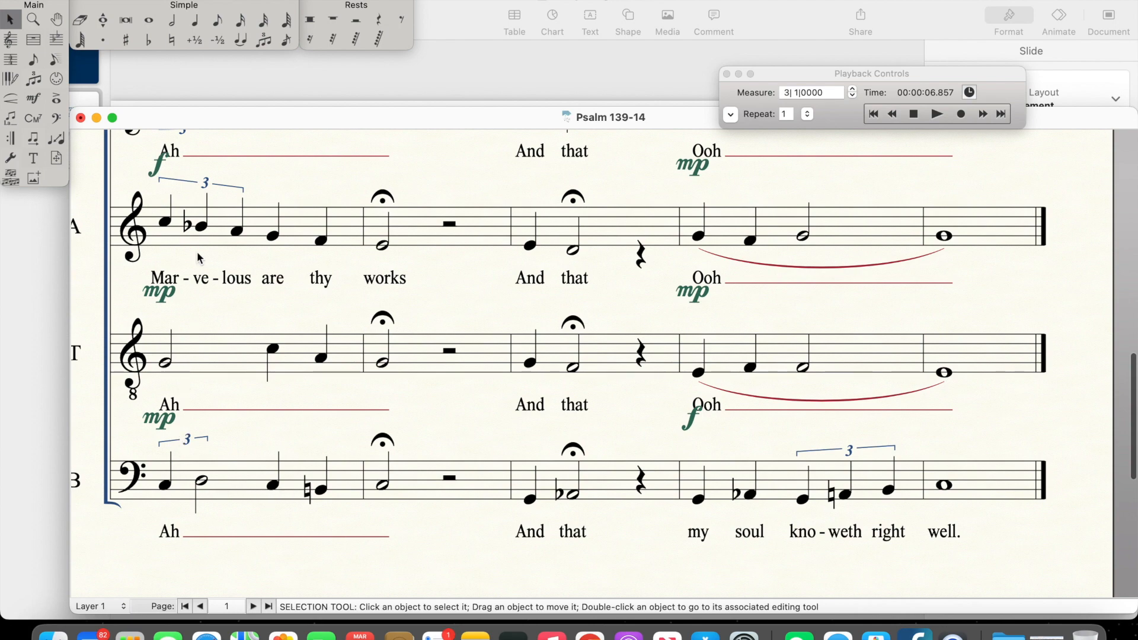
{"action": "scroll", "coordinate": [197, 251], "scroll_direction": "up", "scroll_amount": 4}
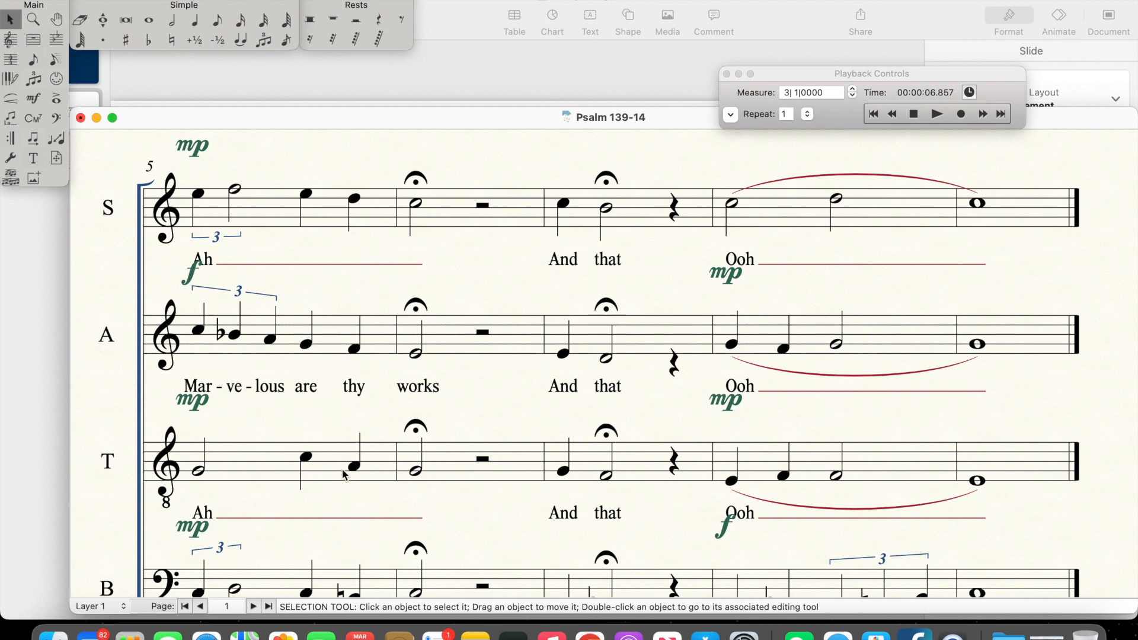
Step: Examine the fermata chord on "works" in measure 6 and the "And that" chords in measure 7 across all voices
{"action": "scroll", "coordinate": [330, 484], "scroll_direction": "down", "scroll_amount": 4}
{"action": "scroll", "coordinate": [346, 475], "scroll_direction": "up", "scroll_amount": 1}
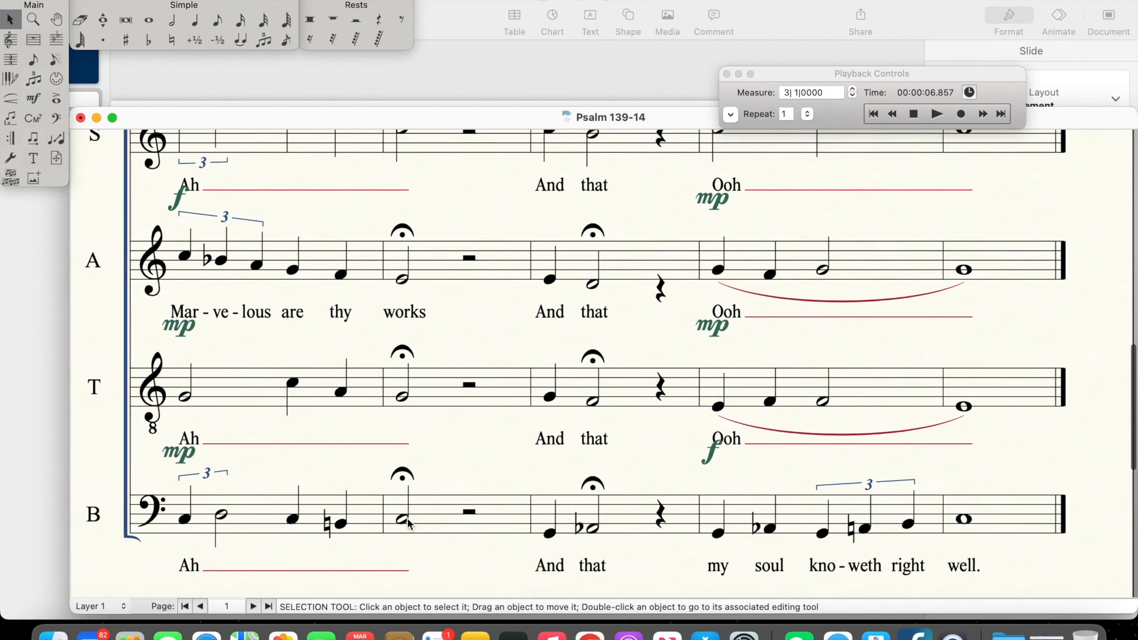
{"action": "scroll", "coordinate": [409, 522], "scroll_direction": "up", "scroll_amount": 2}
{"action": "scroll", "coordinate": [409, 522], "scroll_direction": "up", "scroll_amount": 1}
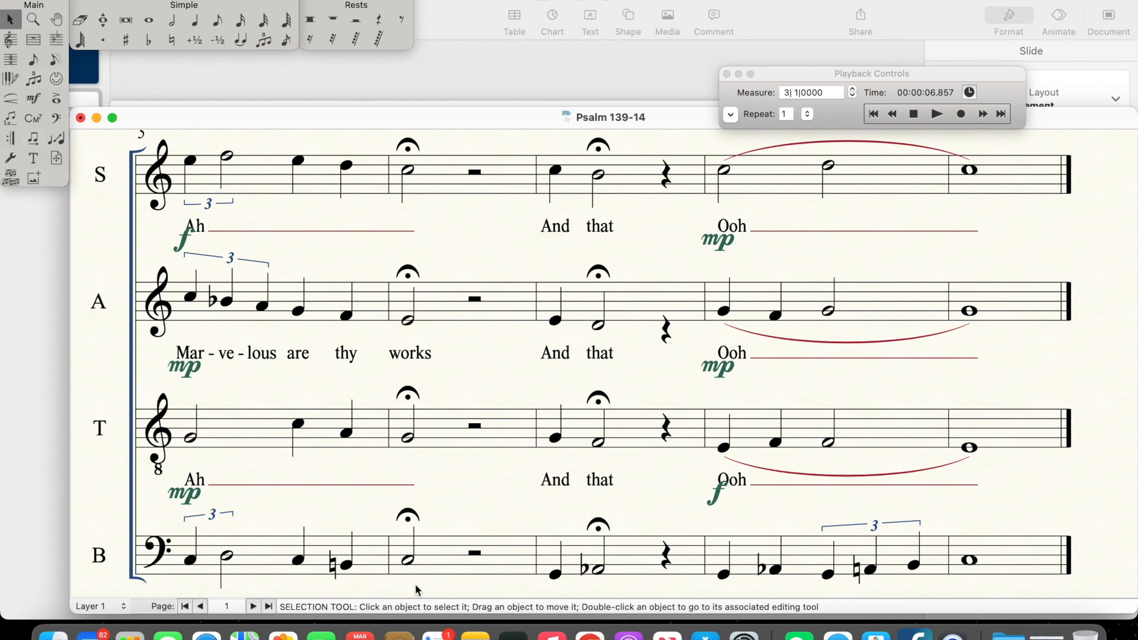
{"action": "scroll", "coordinate": [405, 468], "scroll_direction": "down", "scroll_amount": 2}
{"action": "scroll", "coordinate": [404, 469], "scroll_direction": "up", "scroll_amount": 2}
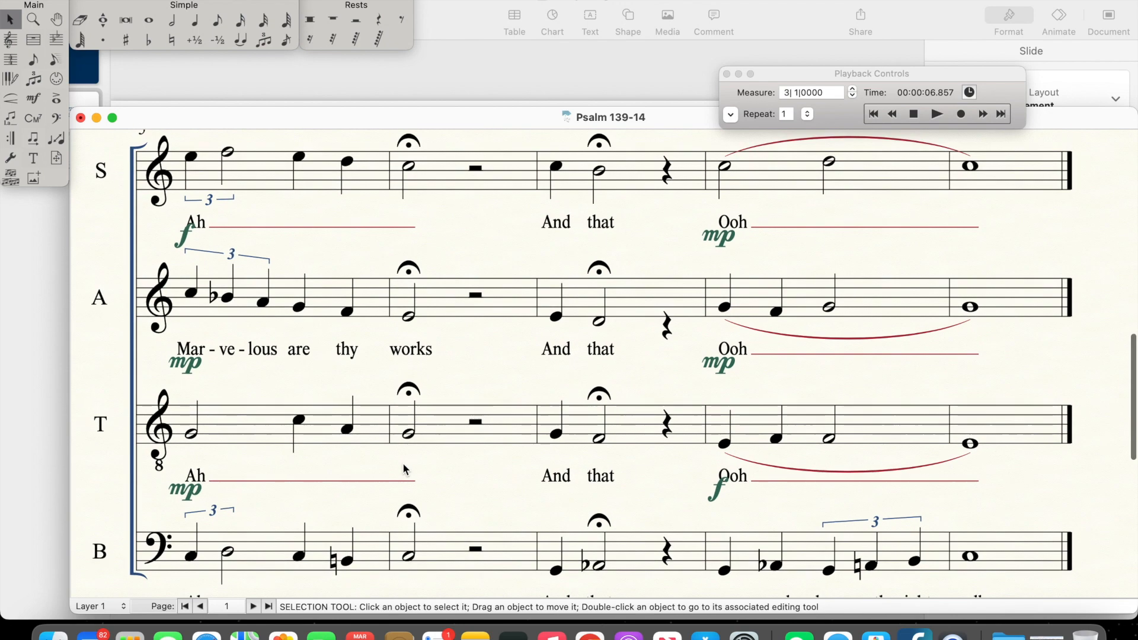
{"action": "scroll", "coordinate": [403, 468], "scroll_direction": "right", "scroll_amount": 4}
{"action": "scroll", "coordinate": [404, 469], "scroll_direction": "up", "scroll_amount": 3}
{"action": "scroll", "coordinate": [404, 469], "scroll_direction": "right", "scroll_amount": 5}
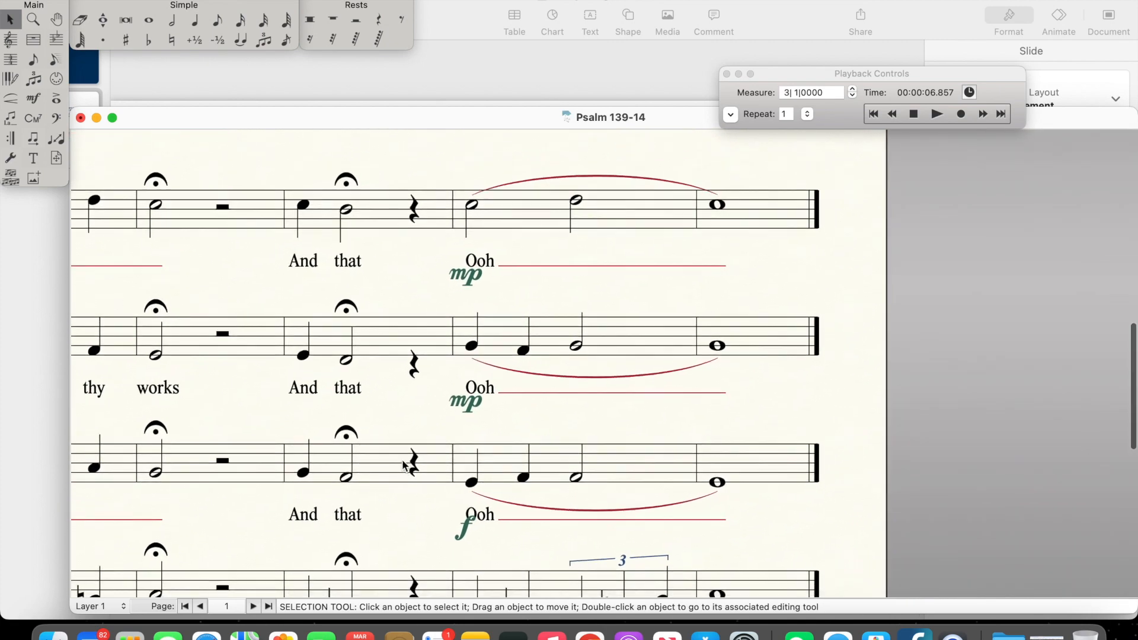
{"action": "scroll", "coordinate": [404, 469], "scroll_direction": "down", "scroll_amount": 3}
{"action": "scroll", "coordinate": [403, 466], "scroll_direction": "up", "scroll_amount": 1}
{"action": "scroll", "coordinate": [402, 466], "scroll_direction": "left", "scroll_amount": 1}
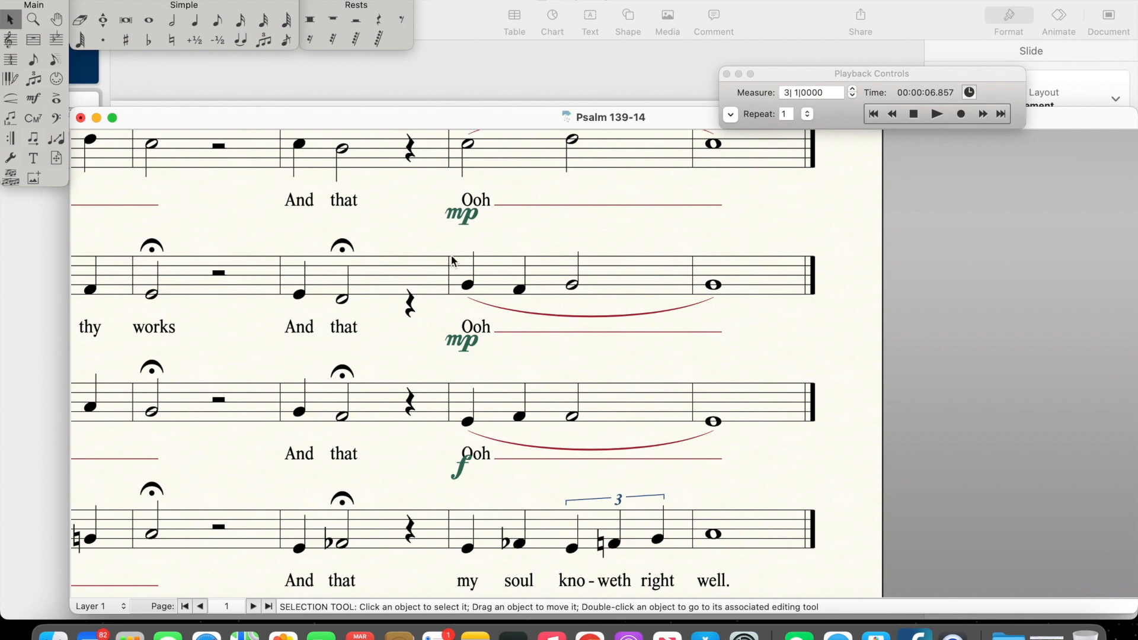
Step: Examine the Bass line "my soul knoweth right well" against the upper voices' "Ooh" in the last two measures
{"action": "scroll", "coordinate": [432, 401], "scroll_direction": "down", "scroll_amount": 2}
{"action": "scroll", "coordinate": [389, 491], "scroll_direction": "up", "scroll_amount": 2}
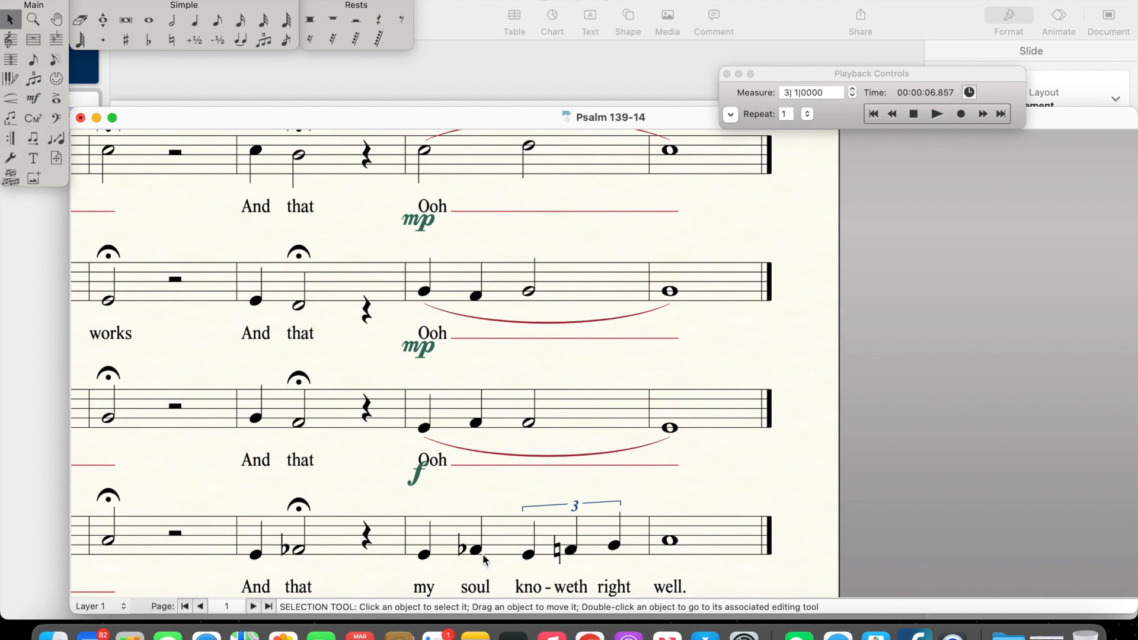
{"action": "scroll", "coordinate": [577, 511], "scroll_direction": "up", "scroll_amount": 5}
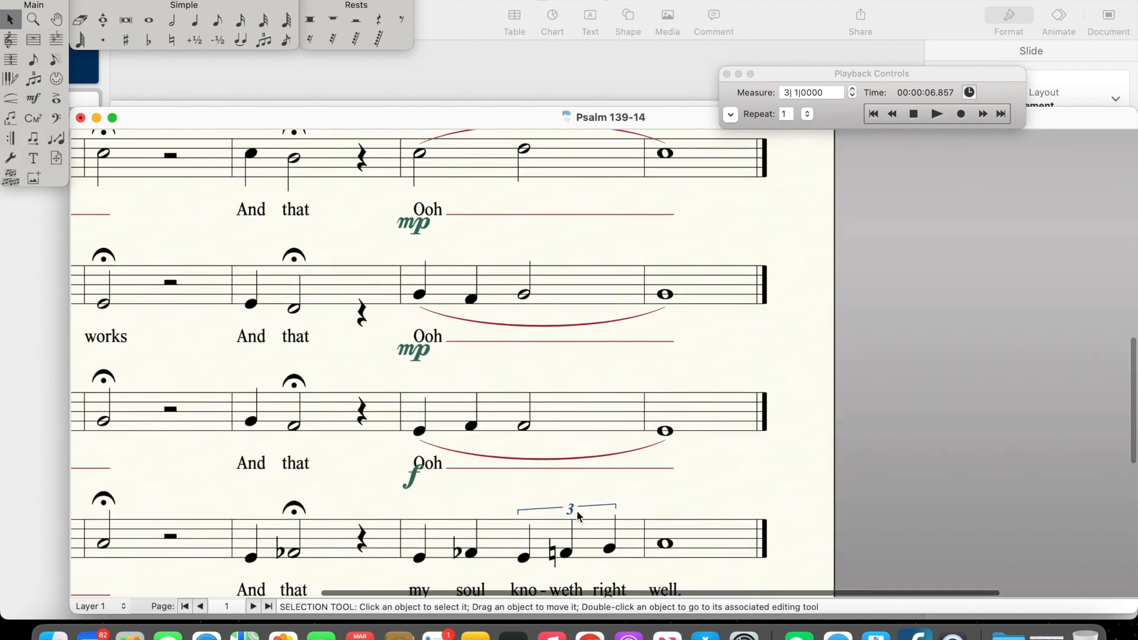
{"action": "scroll", "coordinate": [578, 510], "scroll_direction": "down", "scroll_amount": 5}
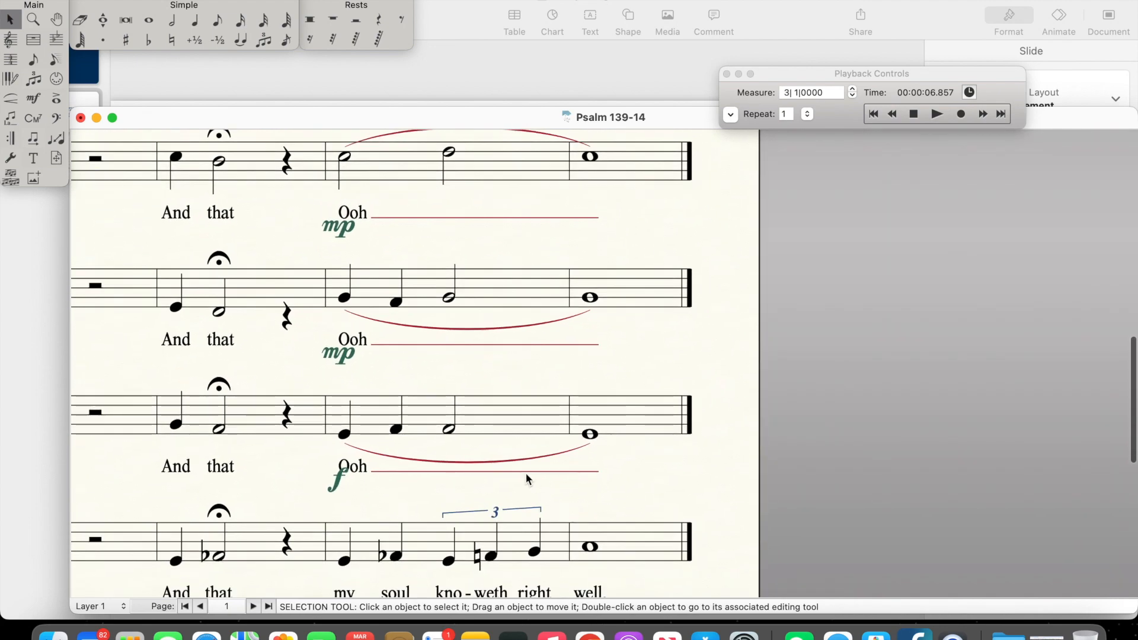
{"action": "scroll", "coordinate": [473, 417], "scroll_direction": "up", "scroll_amount": 2}
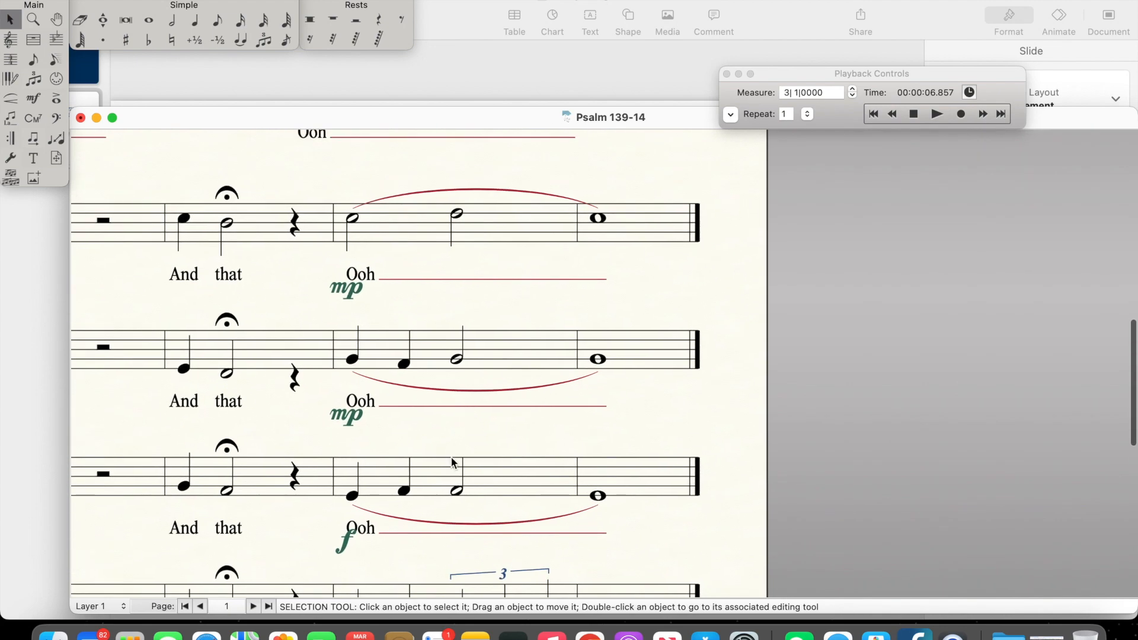
{"action": "scroll", "coordinate": [465, 425], "scroll_direction": "down", "scroll_amount": 2}
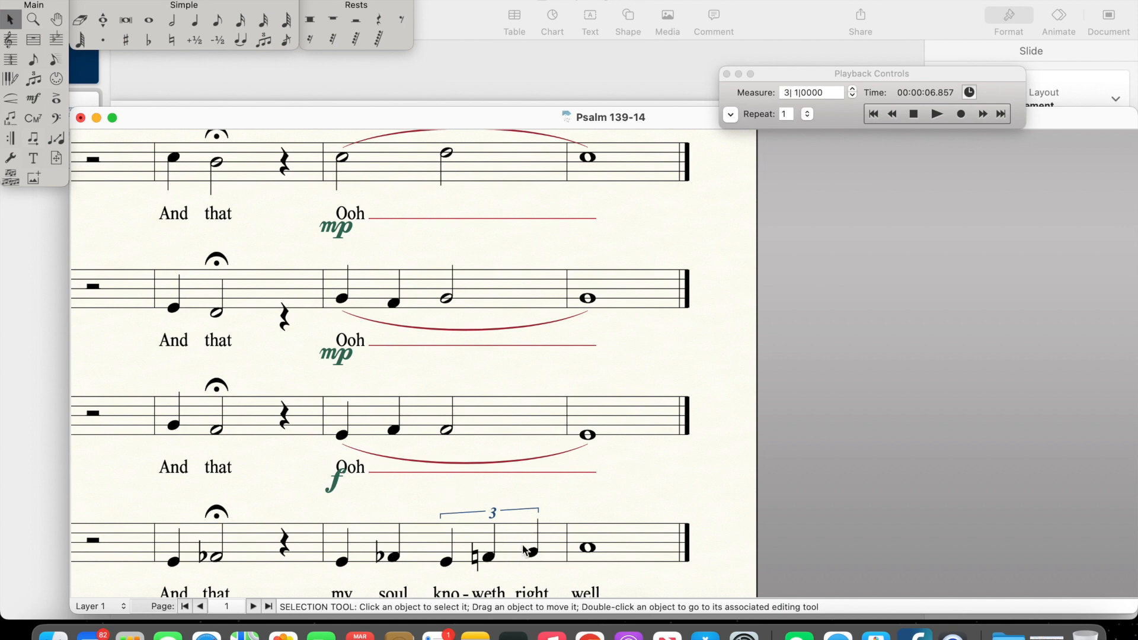
{"action": "scroll", "coordinate": [586, 486], "scroll_direction": "up", "scroll_amount": 3}
{"action": "scroll", "coordinate": [585, 486], "scroll_direction": "down", "scroll_amount": 4}
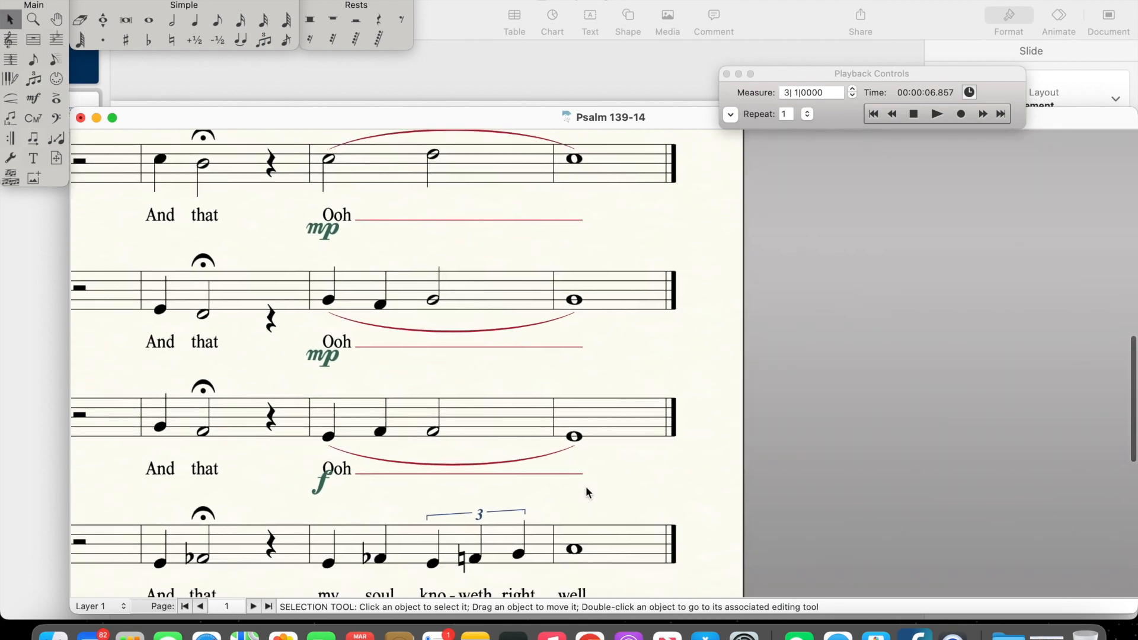
Step: Set the playback region to start from measure 1 and rewind playback to the beginning
{"action": "left_click", "coordinate": [876, 117]}
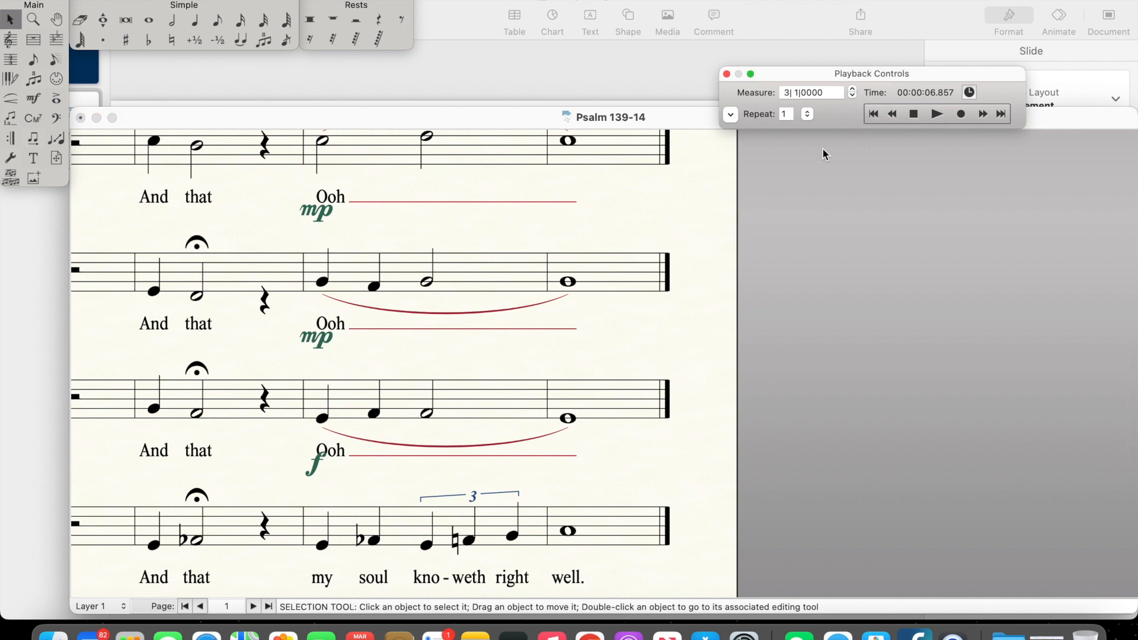
{"action": "left_click", "coordinate": [728, 116]}
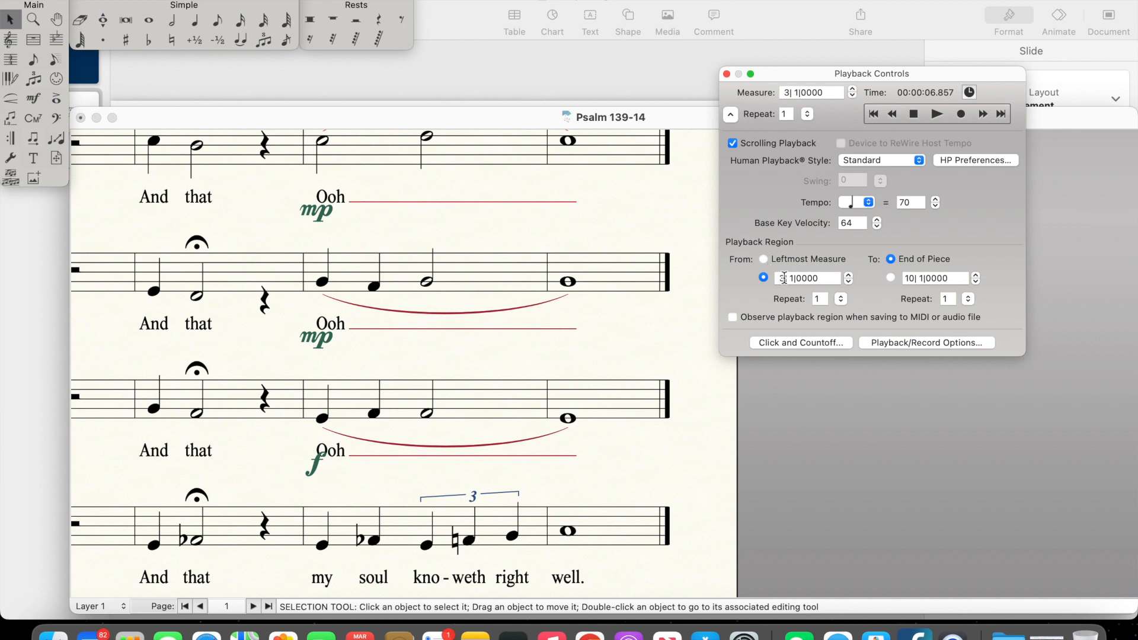
{"action": "left_click", "coordinate": [872, 114]}
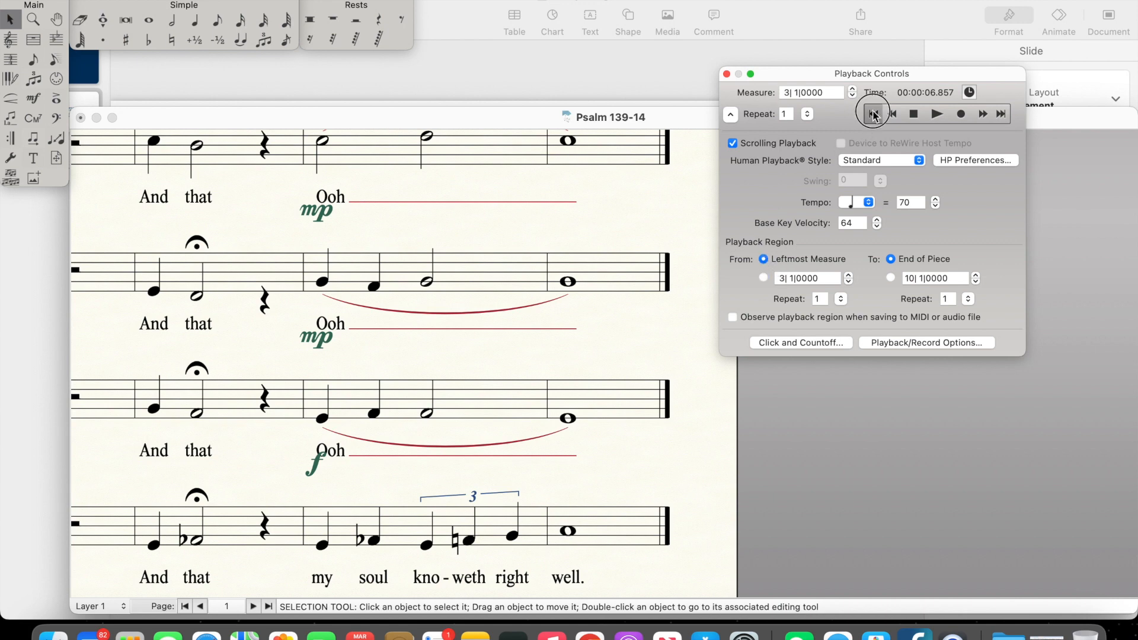
{"action": "left_click", "coordinate": [785, 278]}
{"action": "key", "text": "BackSpace"}
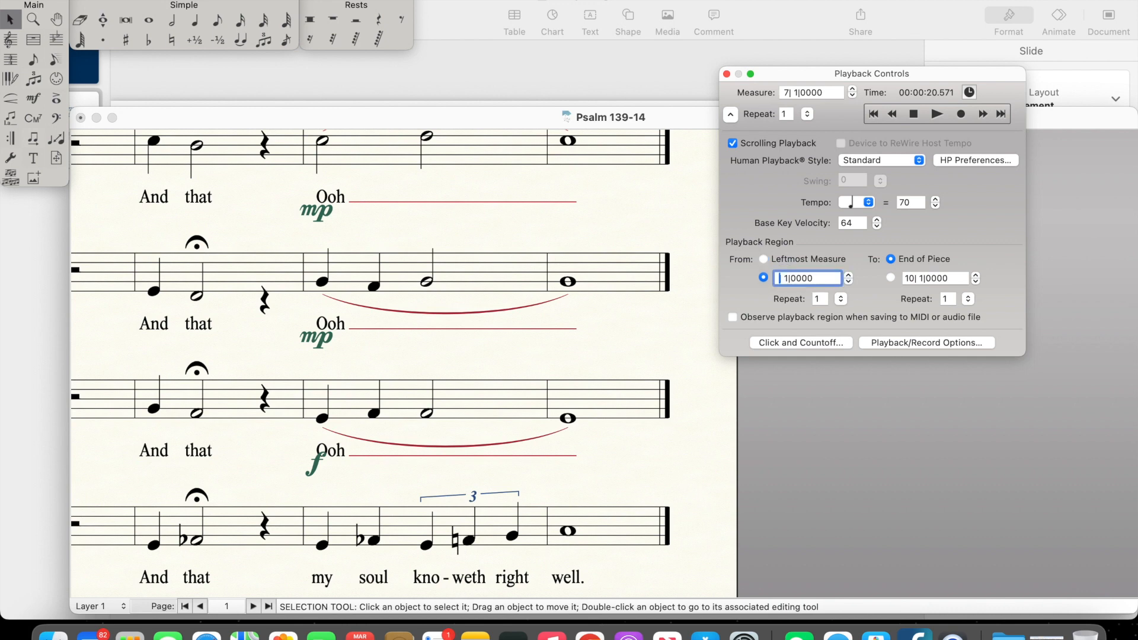
{"action": "type", "text": "1"}
{"action": "left_click", "coordinate": [866, 116]}
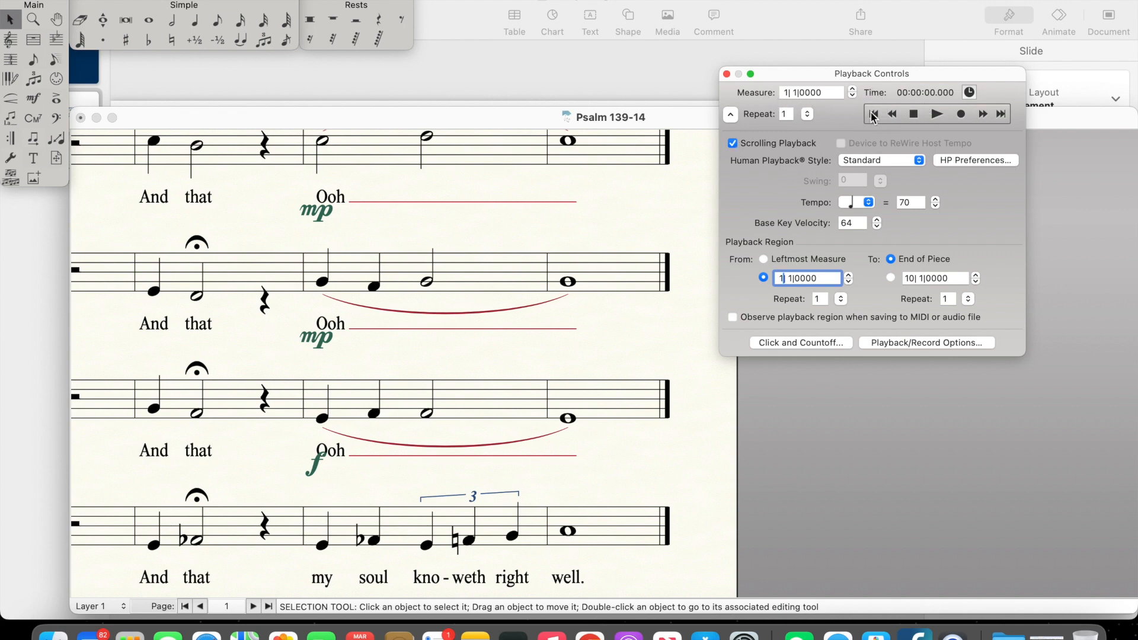
Step: Look over the whole score, from the opening system to the final barline of the second system
{"action": "scroll", "coordinate": [691, 318], "scroll_direction": "up", "scroll_amount": 15}
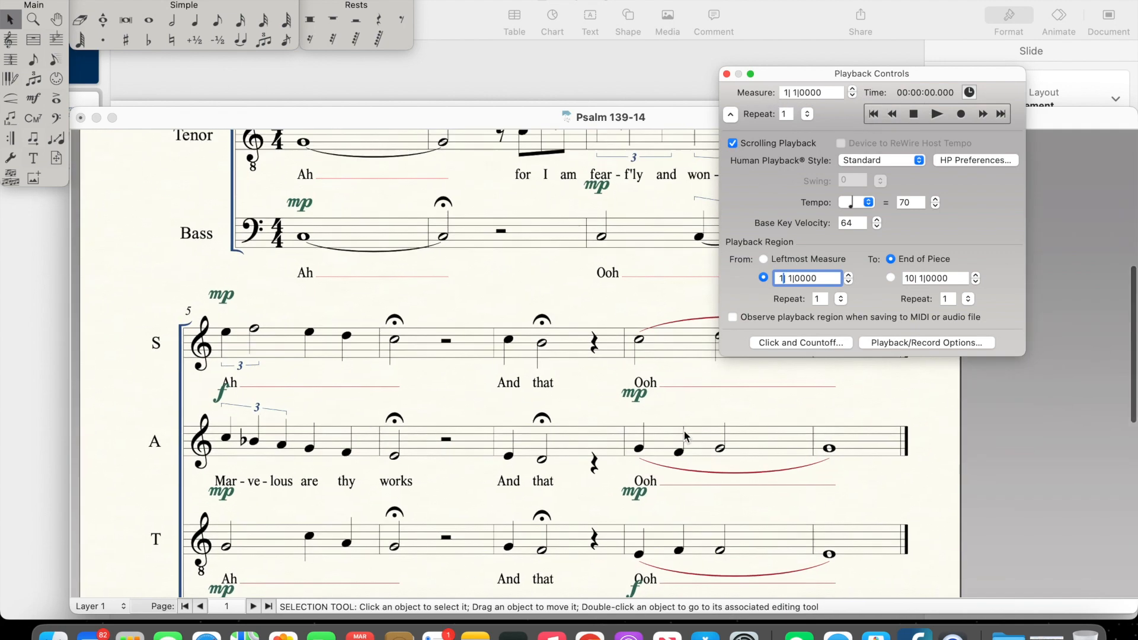
{"action": "scroll", "coordinate": [685, 437], "scroll_direction": "down", "scroll_amount": 4}
{"action": "scroll", "coordinate": [684, 437], "scroll_direction": "right", "scroll_amount": 3}
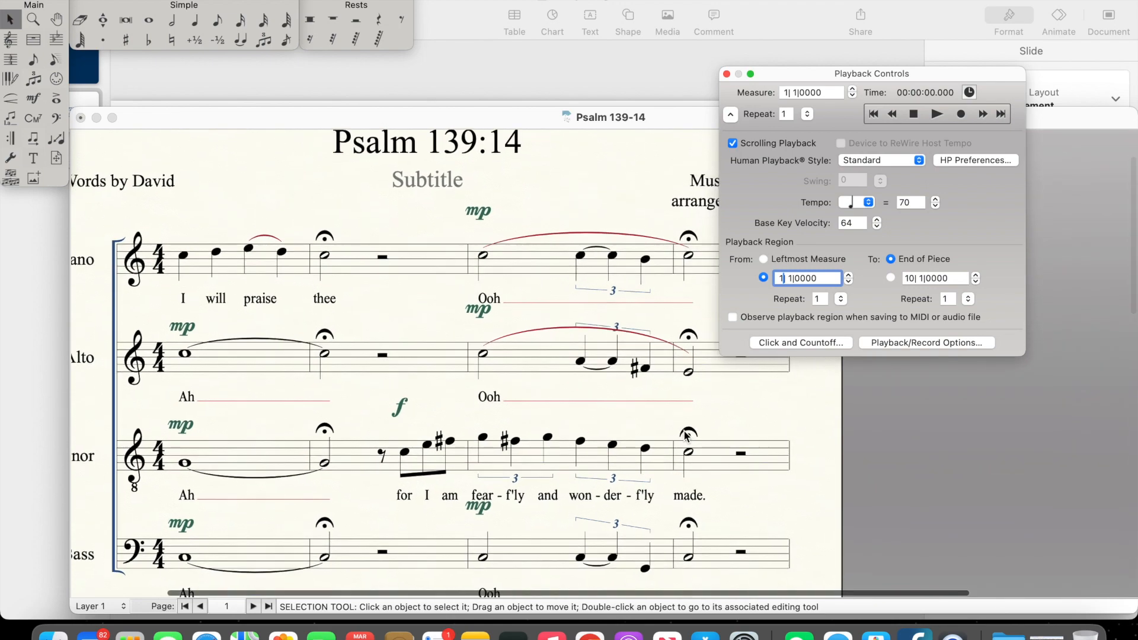
{"action": "scroll", "coordinate": [684, 437], "scroll_direction": "up", "scroll_amount": 1}
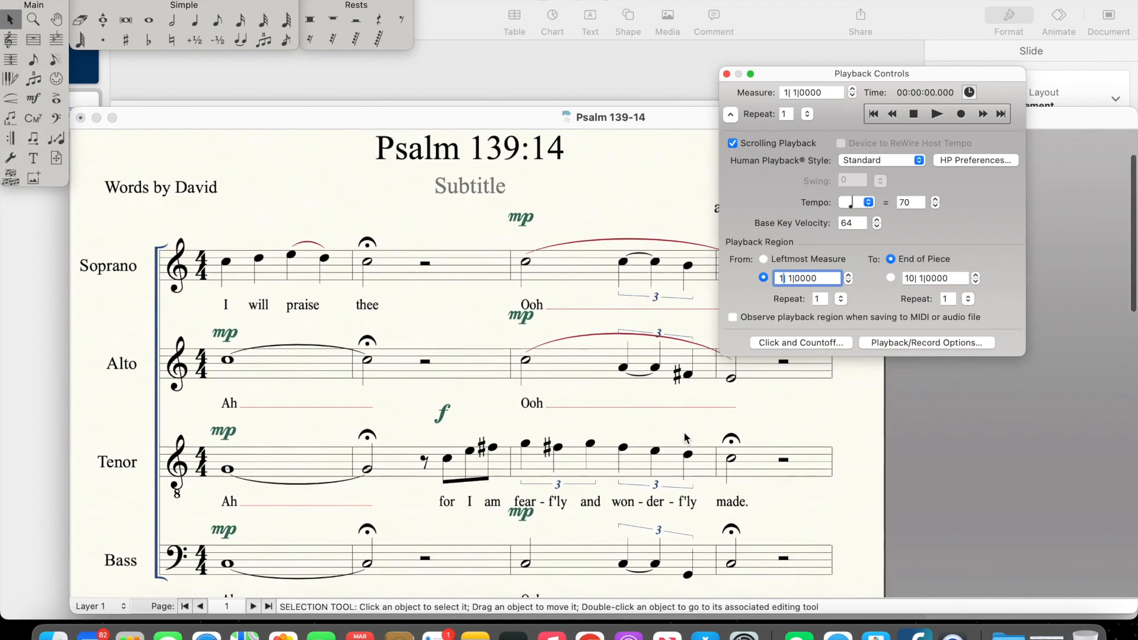
{"action": "scroll", "coordinate": [684, 437], "scroll_direction": "down", "scroll_amount": 3}
{"action": "scroll", "coordinate": [684, 438], "scroll_direction": "right", "scroll_amount": 2}
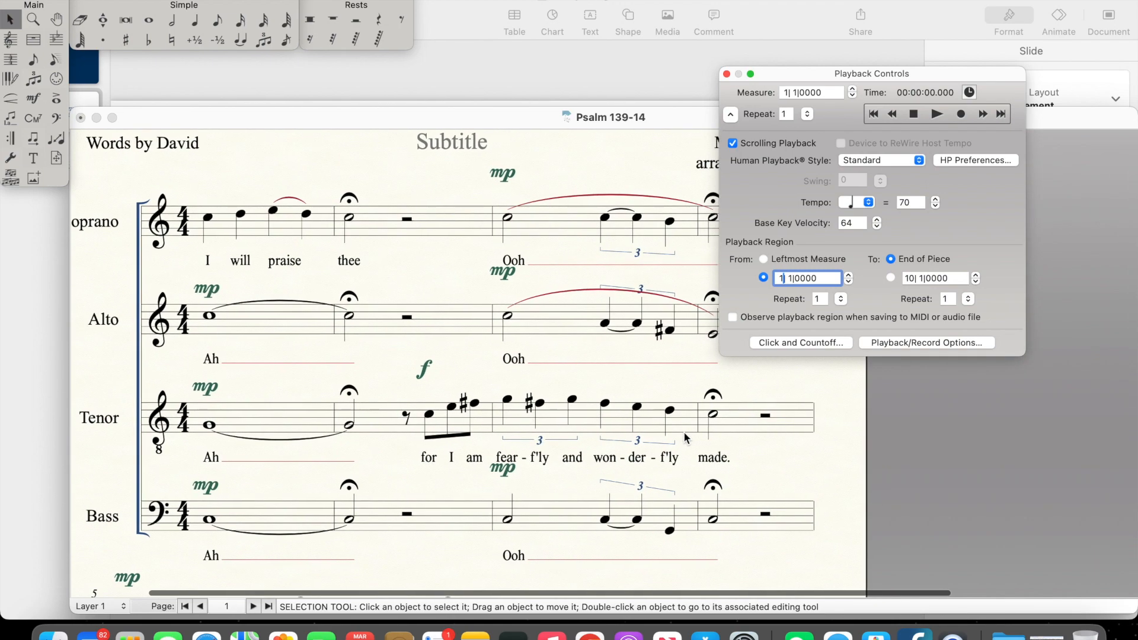
{"action": "scroll", "coordinate": [684, 437], "scroll_direction": "down", "scroll_amount": 10}
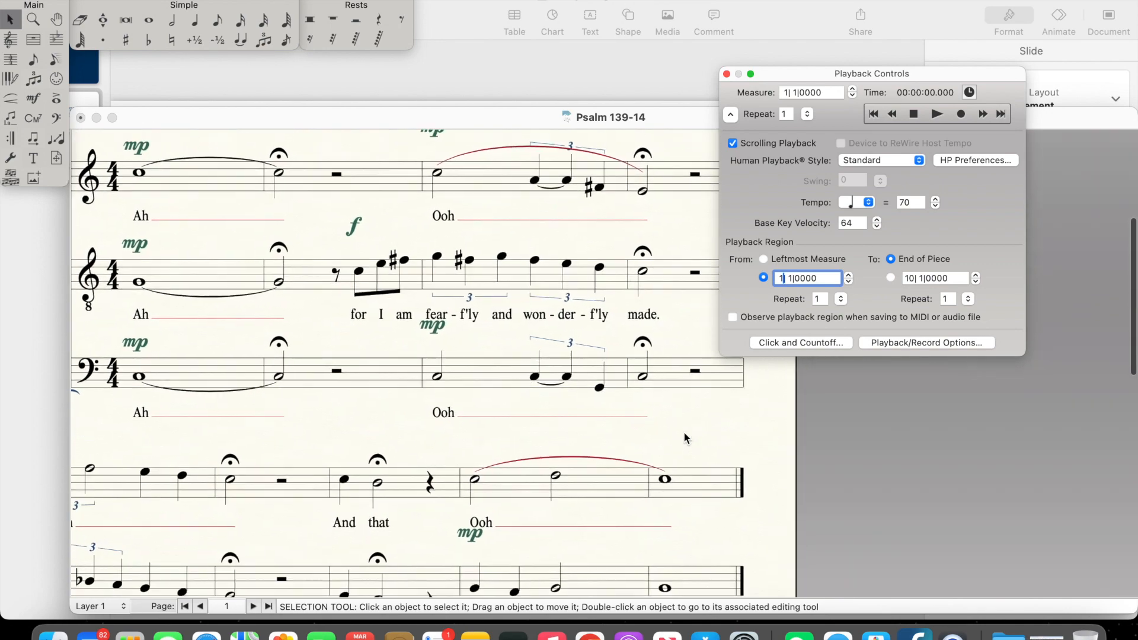
{"action": "scroll", "coordinate": [685, 438], "scroll_direction": "down", "scroll_amount": 2}
{"action": "scroll", "coordinate": [685, 438], "scroll_direction": "left", "scroll_amount": 1}
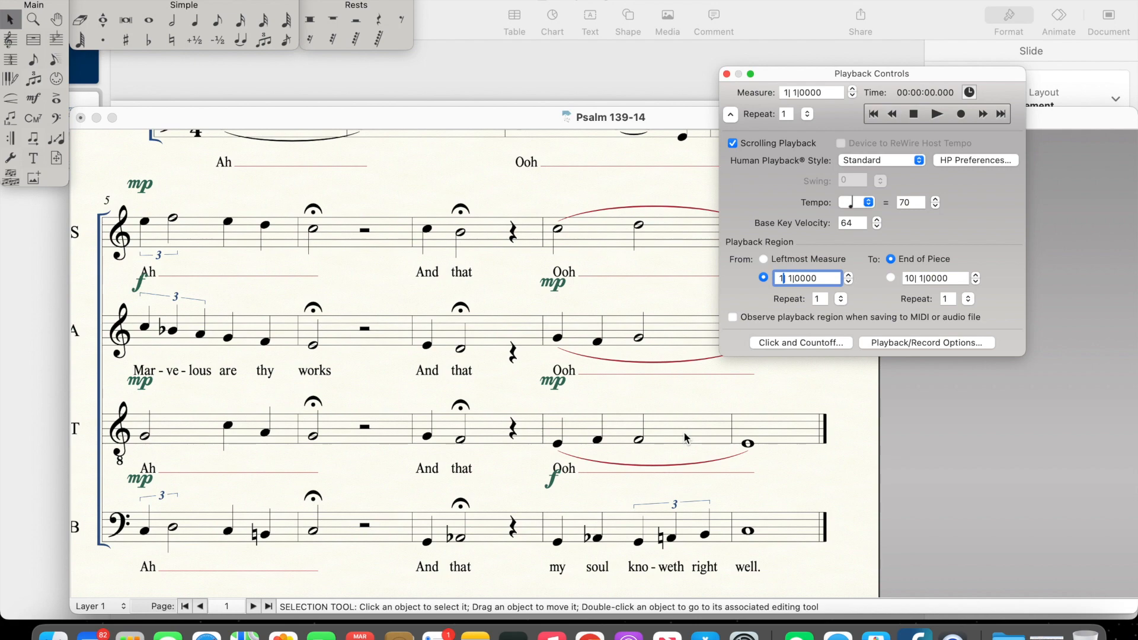
{"action": "scroll", "coordinate": [684, 438], "scroll_direction": "down", "scroll_amount": 1}
{"action": "scroll", "coordinate": [684, 437], "scroll_direction": "right", "scroll_amount": 3}
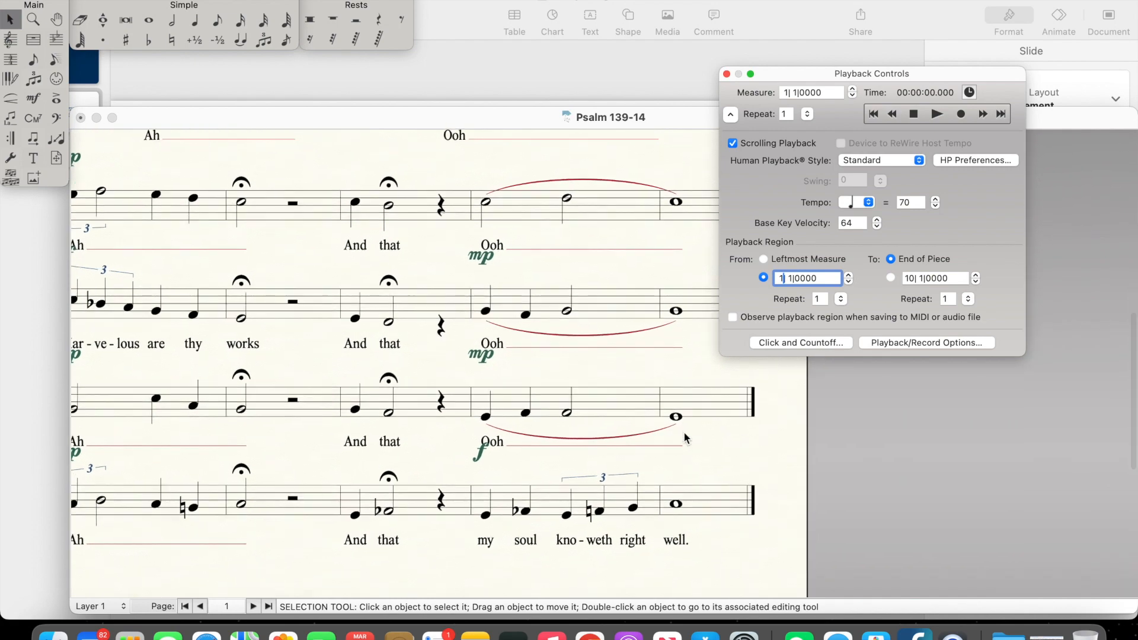
Step: Rewind playback to the beginning and play the whole piece from measure 1
{"action": "scroll", "coordinate": [685, 438], "scroll_direction": "up", "scroll_amount": 3}
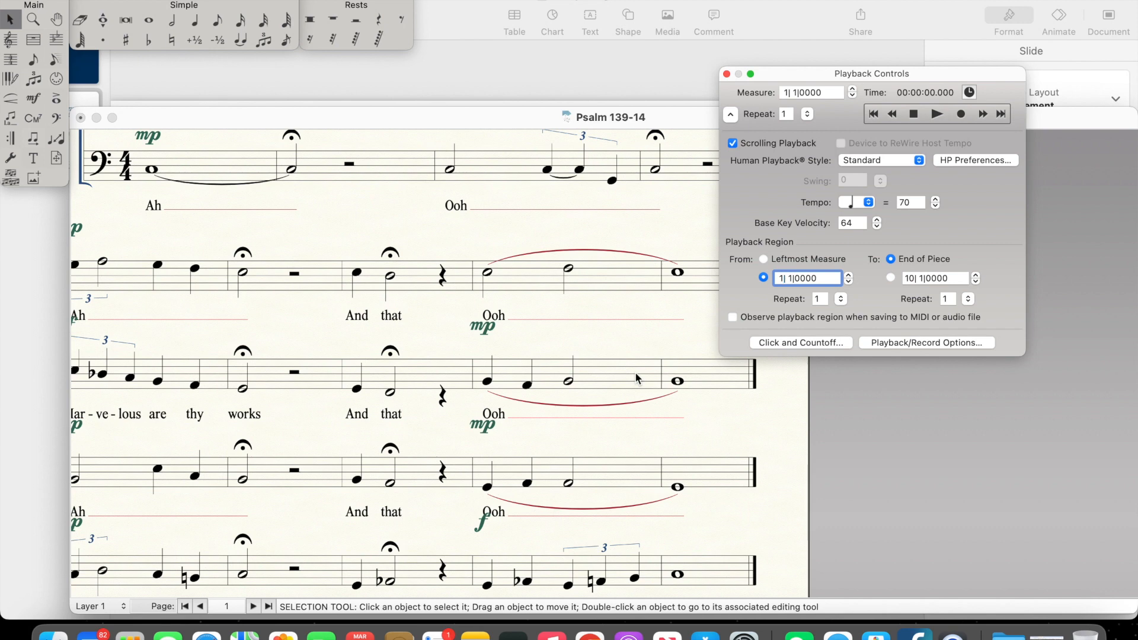
{"action": "left_click", "coordinate": [874, 116]}
{"action": "left_click", "coordinate": [938, 115]}
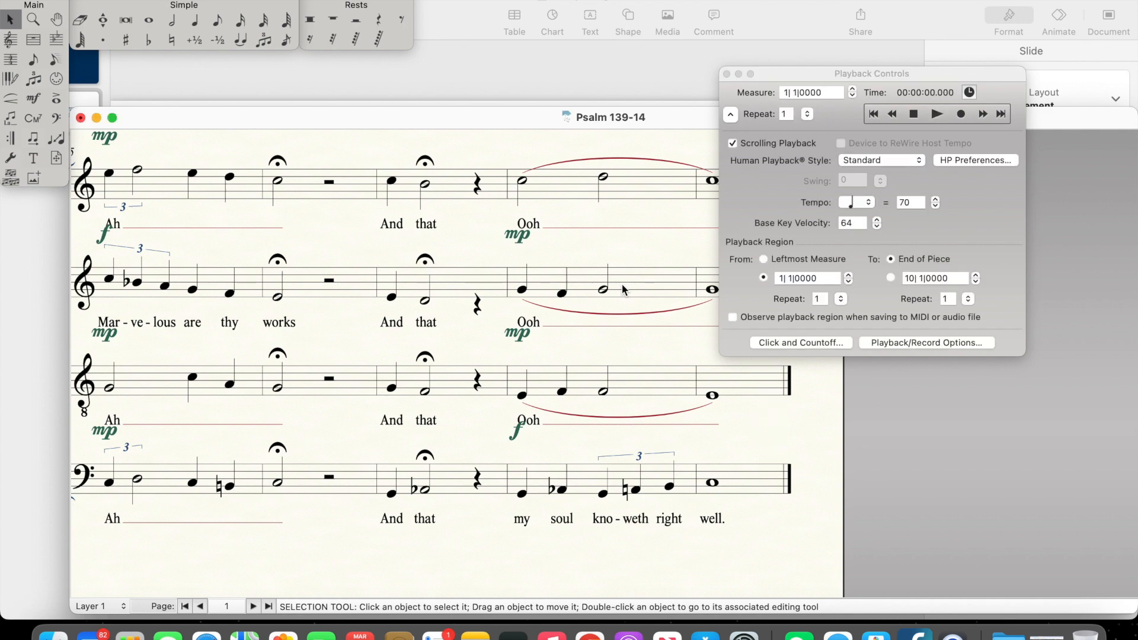
Step: Examine all four voices in the opening system, from "I will praise thee" through the fermata on "made."
{"action": "scroll", "coordinate": [463, 254], "scroll_direction": "up", "scroll_amount": 10}
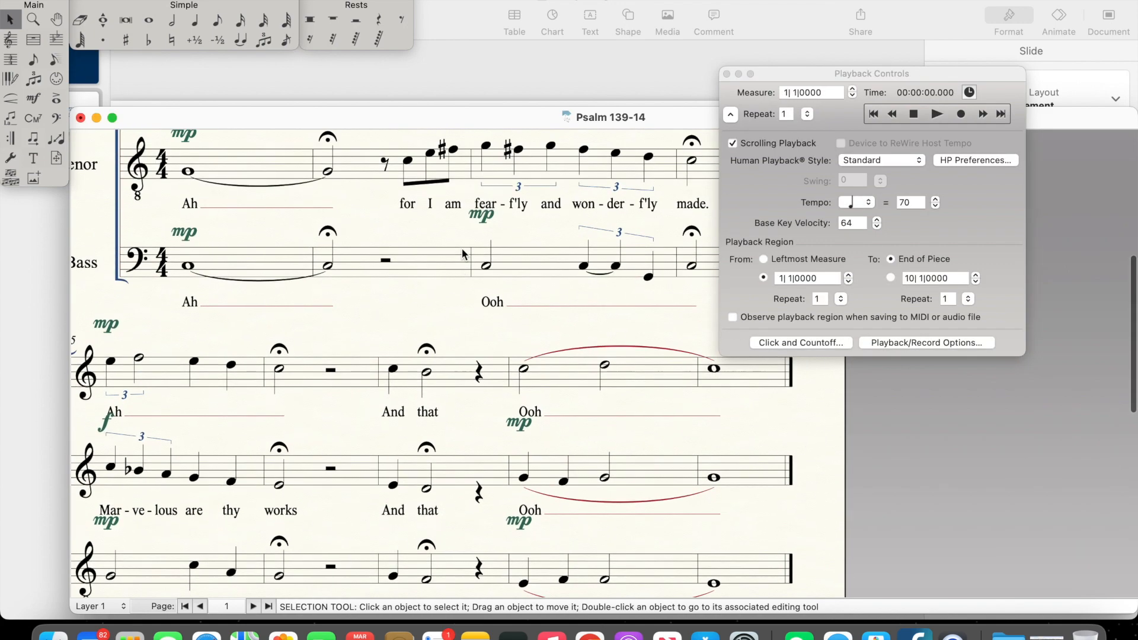
{"action": "scroll", "coordinate": [463, 254], "scroll_direction": "up", "scroll_amount": 3}
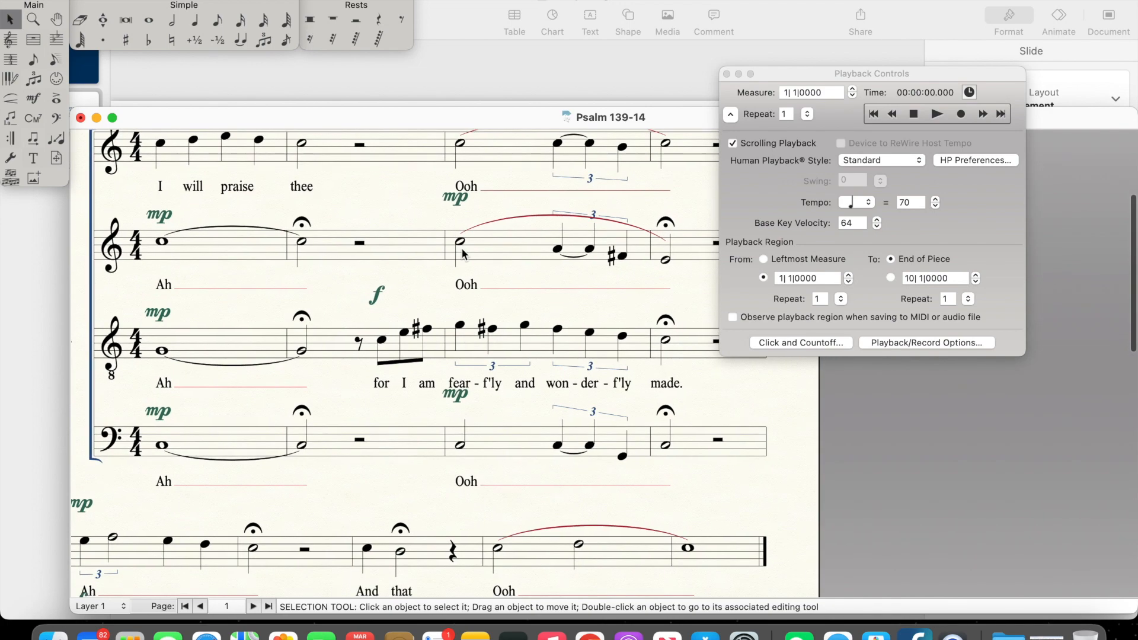
{"action": "scroll", "coordinate": [463, 254], "scroll_direction": "right", "scroll_amount": 2}
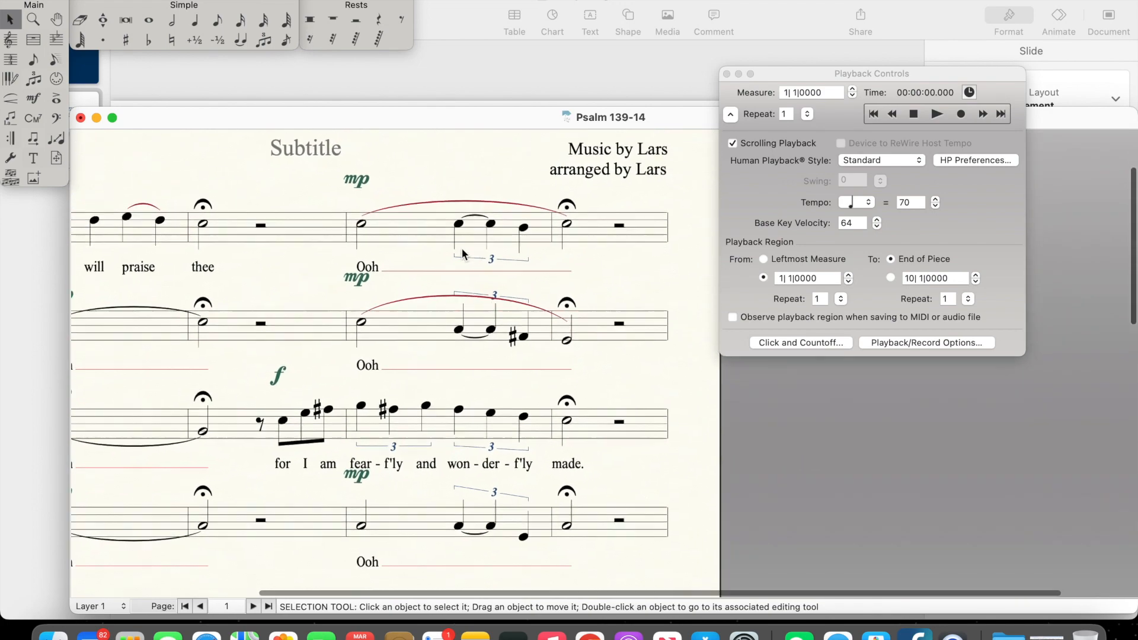
{"action": "scroll", "coordinate": [462, 254], "scroll_direction": "down", "scroll_amount": 5}
{"action": "scroll", "coordinate": [463, 253], "scroll_direction": "up", "scroll_amount": 2}
{"action": "scroll", "coordinate": [463, 254], "scroll_direction": "left", "scroll_amount": 2}
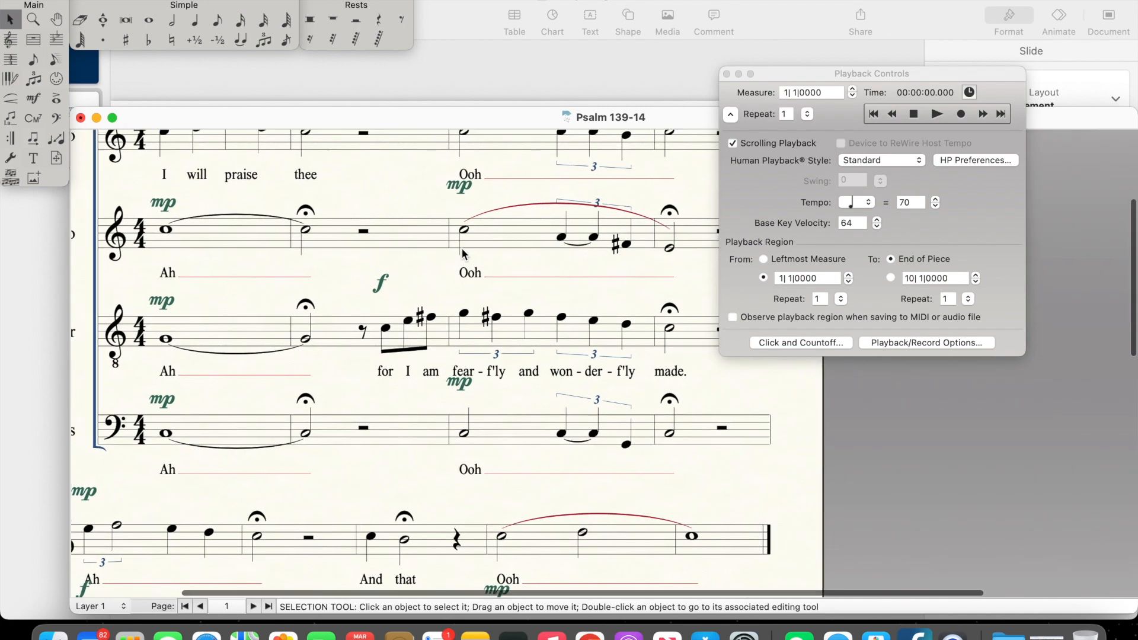
{"action": "scroll", "coordinate": [532, 459], "scroll_direction": "up", "scroll_amount": 5}
{"action": "scroll", "coordinate": [533, 459], "scroll_direction": "right", "scroll_amount": 2}
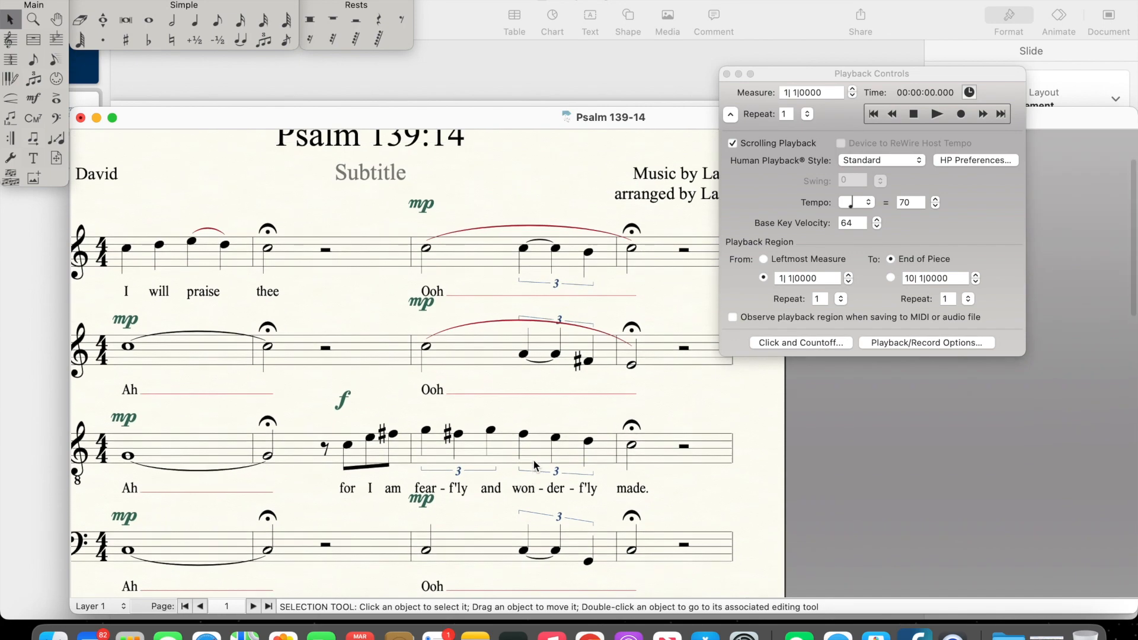
{"action": "scroll", "coordinate": [532, 459], "scroll_direction": "down", "scroll_amount": 1}
{"action": "scroll", "coordinate": [540, 492], "scroll_direction": "down", "scroll_amount": 4}
{"action": "scroll", "coordinate": [540, 492], "scroll_direction": "left", "scroll_amount": 1}
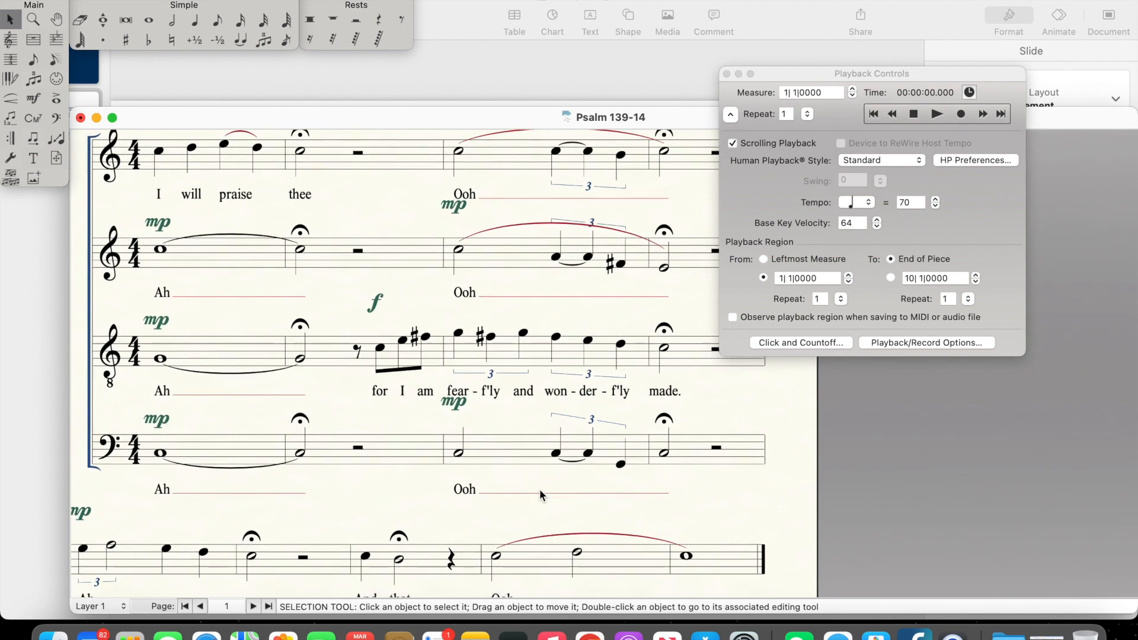
Step: Examine the second system in all voices, focusing on "And that" in measure 7 and the closing phrase
{"action": "scroll", "coordinate": [540, 489], "scroll_direction": "down", "scroll_amount": 10}
{"action": "scroll", "coordinate": [539, 489], "scroll_direction": "right", "scroll_amount": 1}
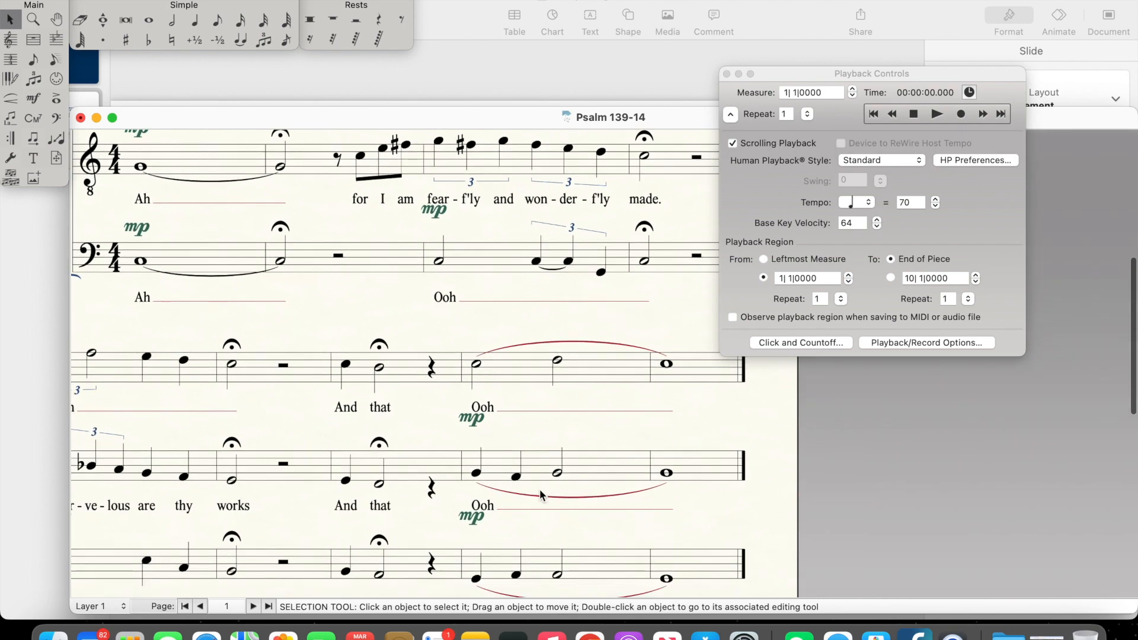
{"action": "scroll", "coordinate": [539, 495], "scroll_direction": "down", "scroll_amount": 3}
{"action": "scroll", "coordinate": [540, 495], "scroll_direction": "right", "scroll_amount": 1}
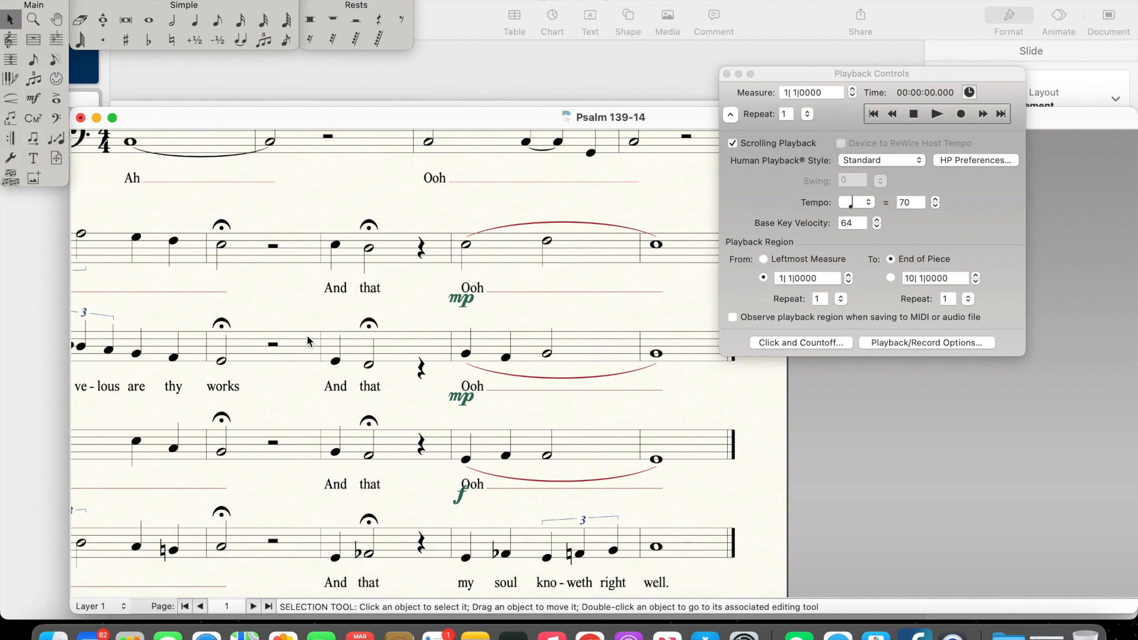
{"action": "scroll", "coordinate": [409, 324], "scroll_direction": "up", "scroll_amount": 10}
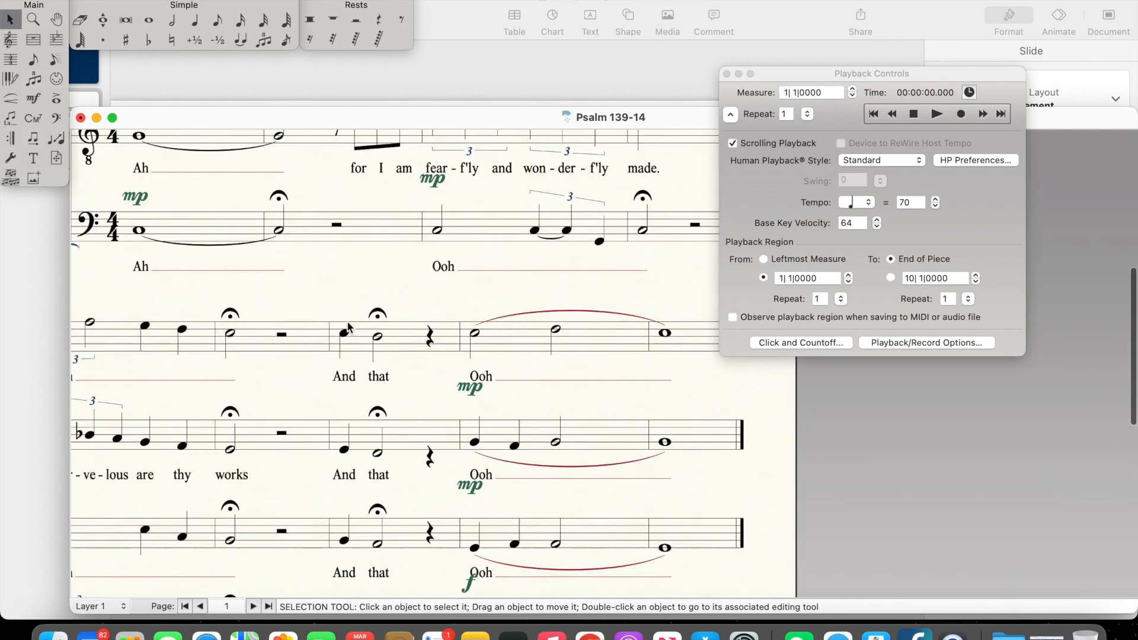
{"action": "scroll", "coordinate": [348, 326], "scroll_direction": "down", "scroll_amount": 6}
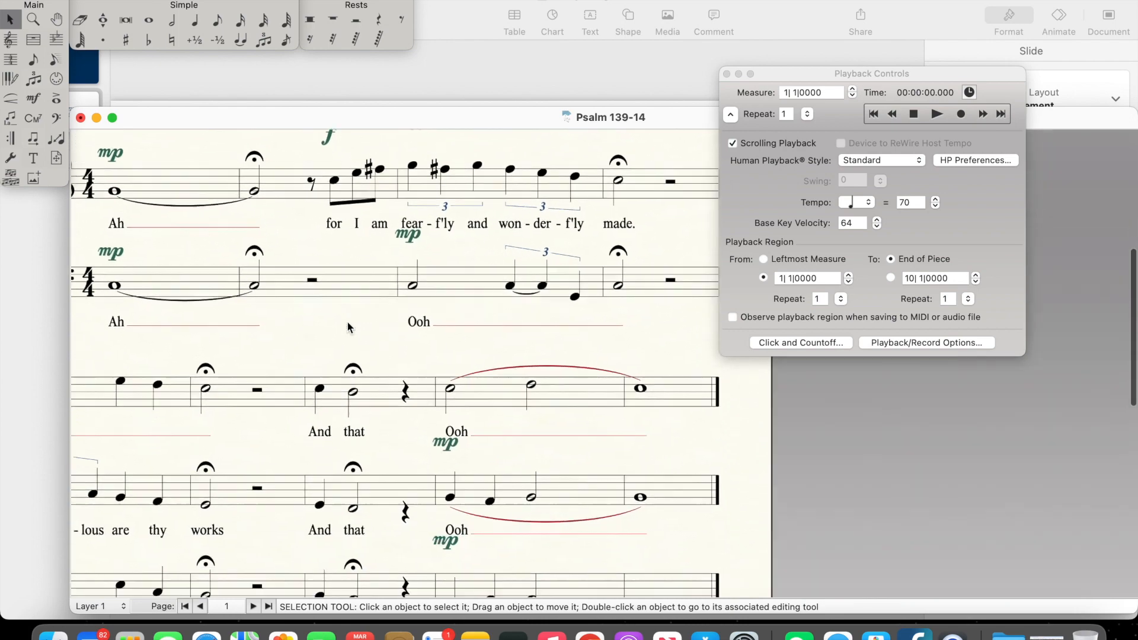
{"action": "scroll", "coordinate": [428, 396], "scroll_direction": "down", "scroll_amount": 10}
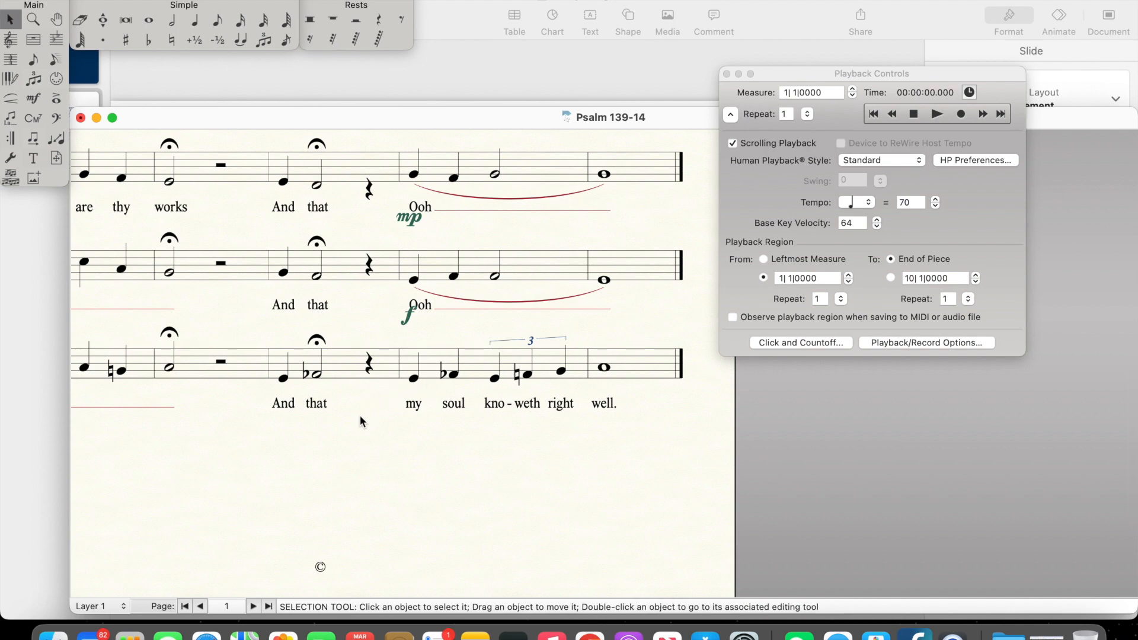
{"action": "scroll", "coordinate": [360, 415], "scroll_direction": "up", "scroll_amount": 3}
{"action": "scroll", "coordinate": [361, 415], "scroll_direction": "up", "scroll_amount": 2}
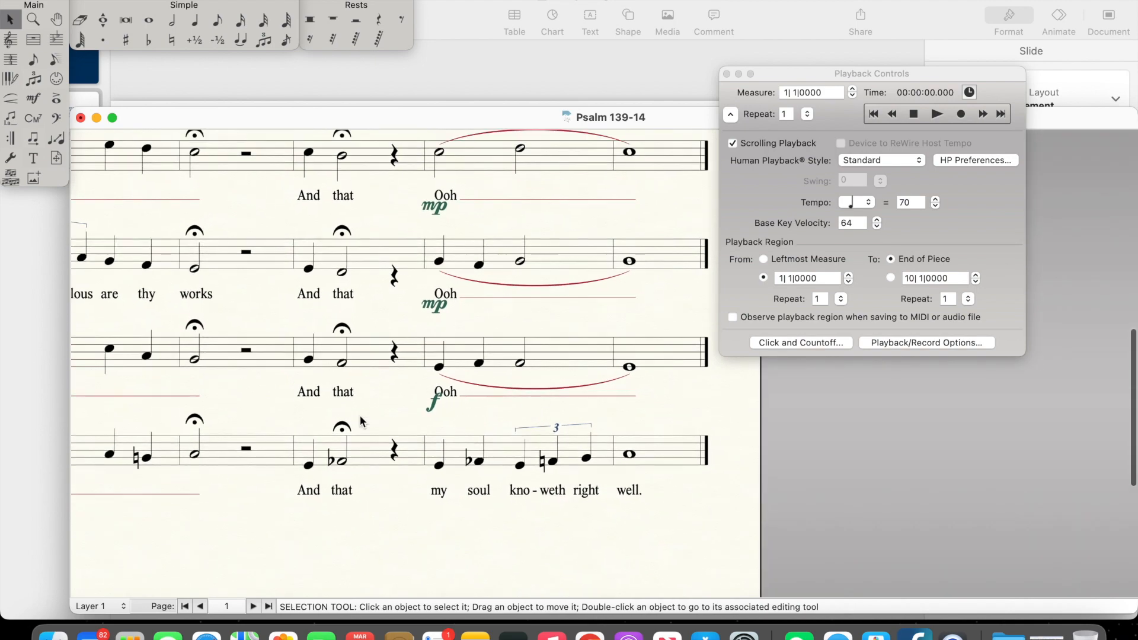
{"action": "scroll", "coordinate": [360, 421], "scroll_direction": "down", "scroll_amount": 4}
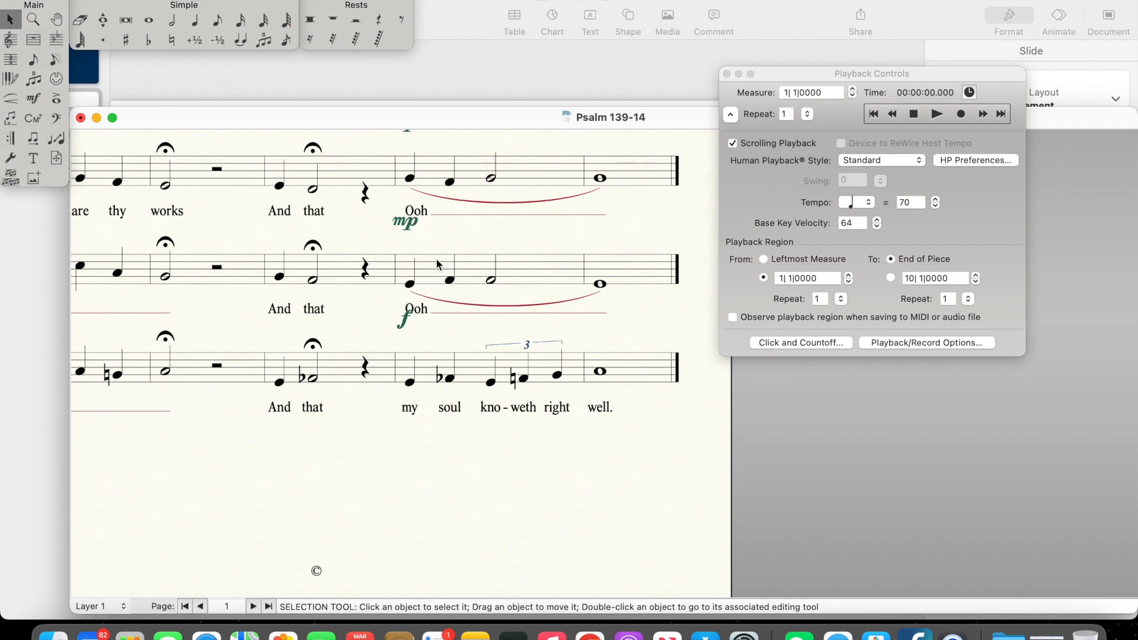
{"action": "scroll", "coordinate": [432, 261], "scroll_direction": "up", "scroll_amount": 6}
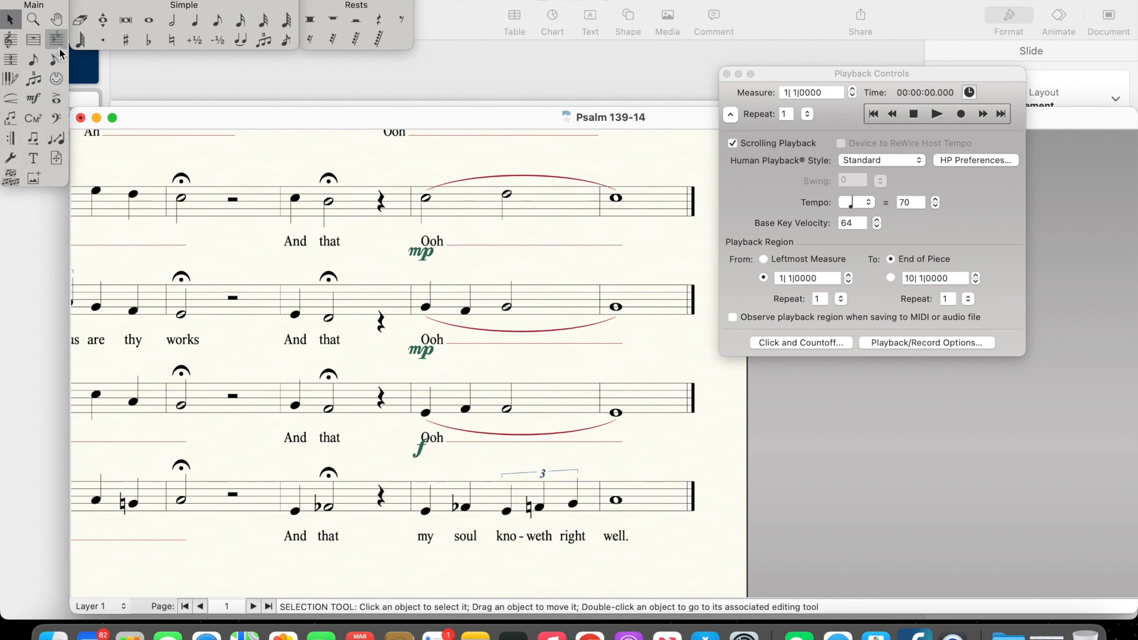
Step: Clear the Soprano's measure 7 ("And that") and re-enter it as a quarter rest, a C quarter note and a B half note
{"action": "left_click", "coordinate": [356, 207]}
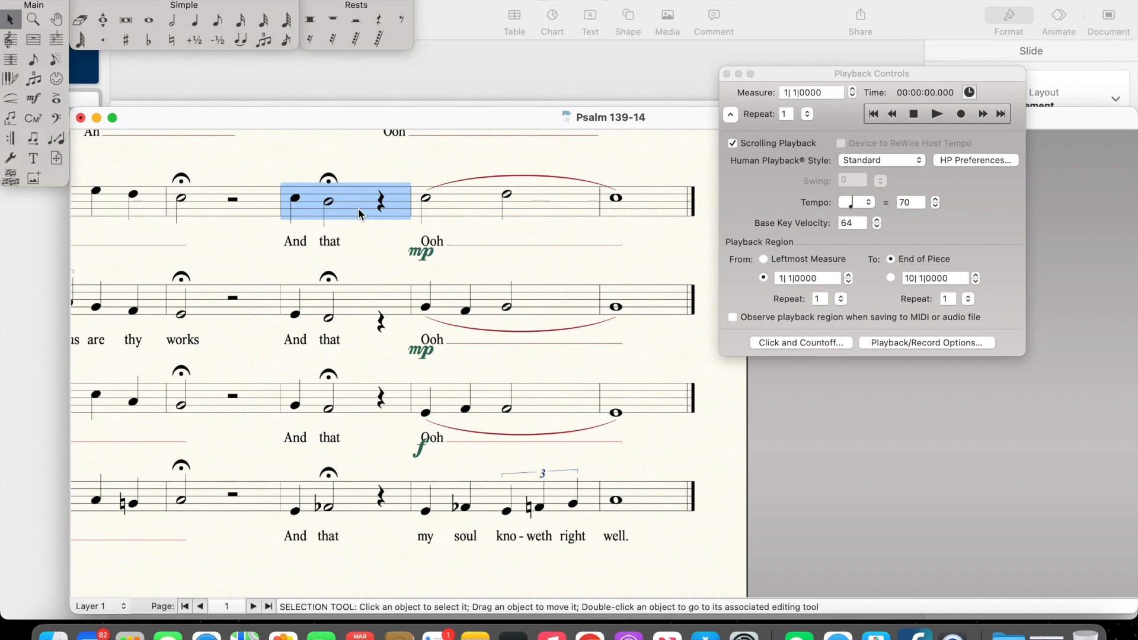
{"action": "key", "text": "Delete"}
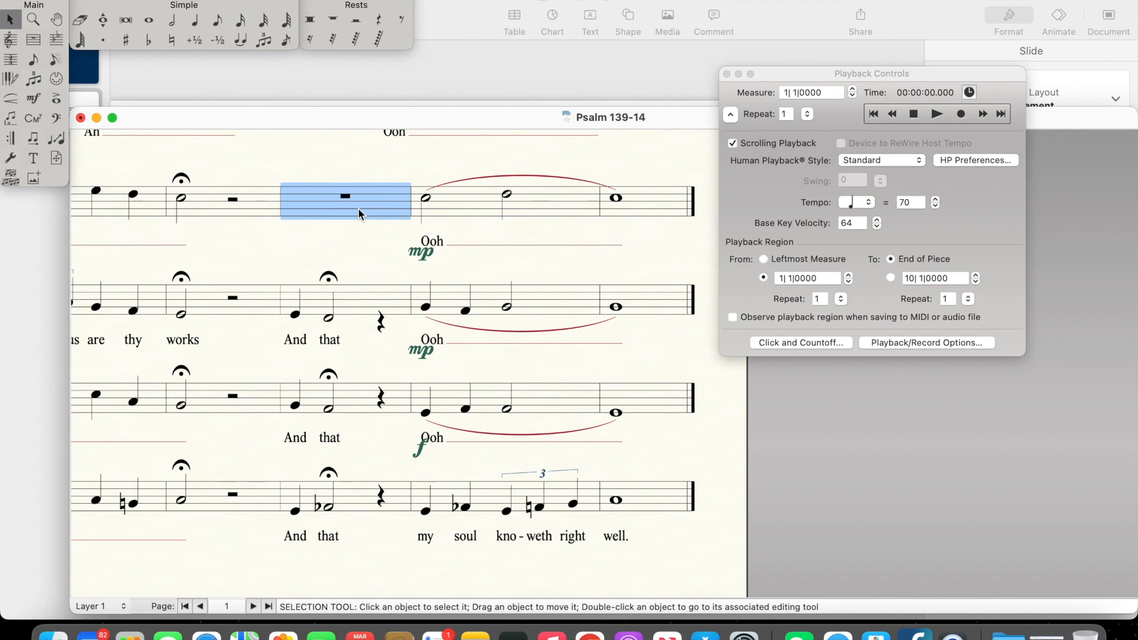
{"action": "left_click", "coordinate": [378, 20]}
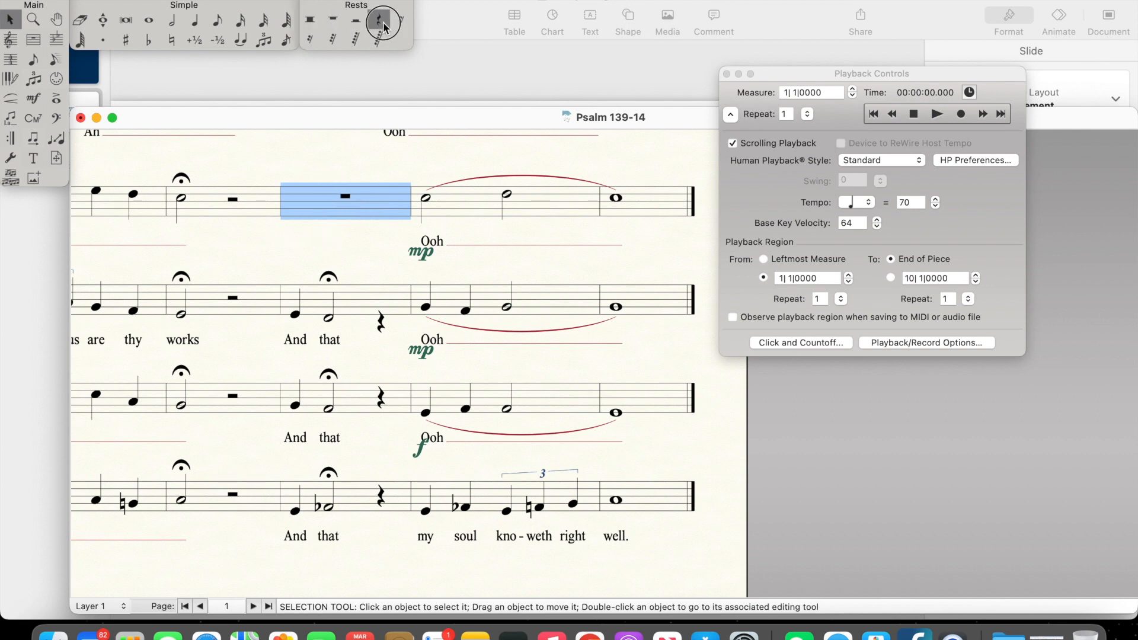
{"action": "left_click", "coordinate": [295, 202]}
{"action": "left_click", "coordinate": [194, 19]}
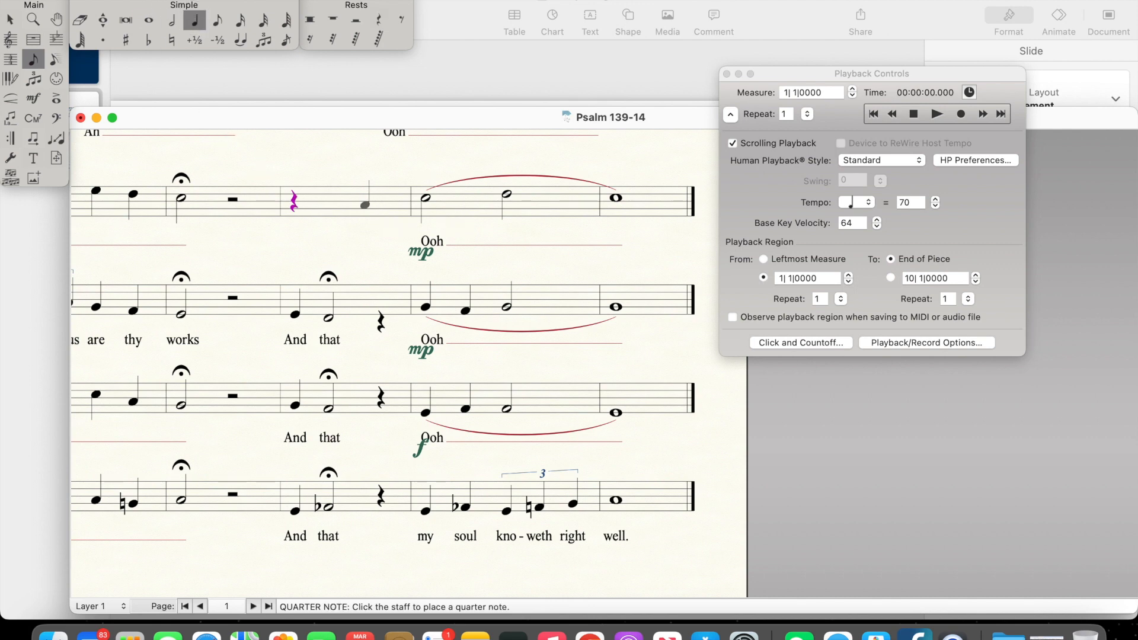
{"action": "left_click", "coordinate": [325, 197]}
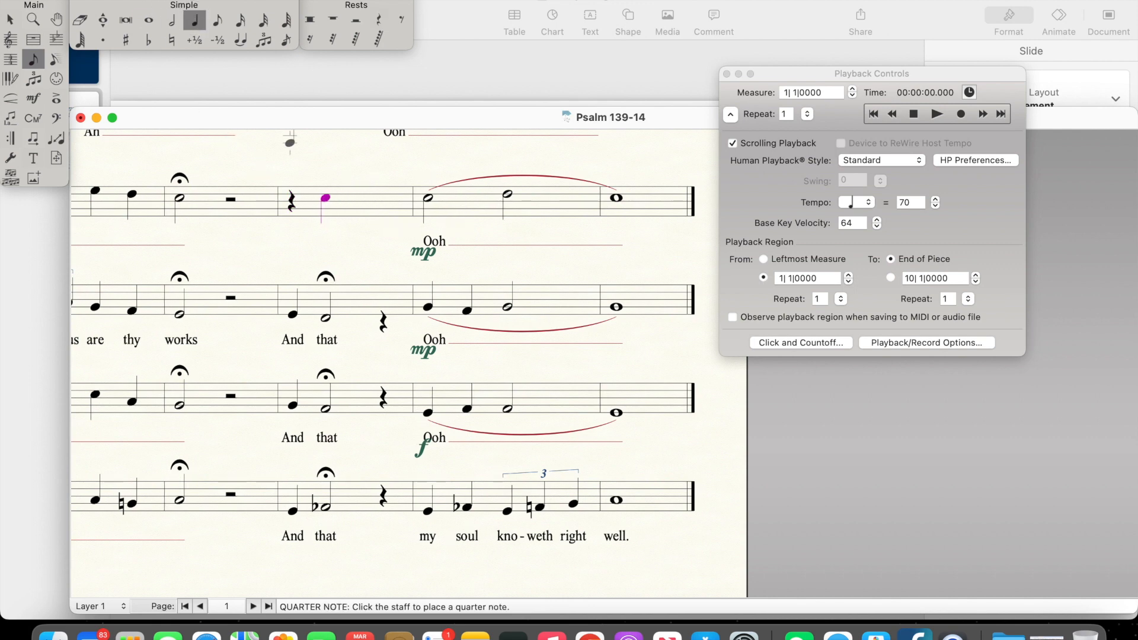
{"action": "left_click", "coordinate": [171, 19]}
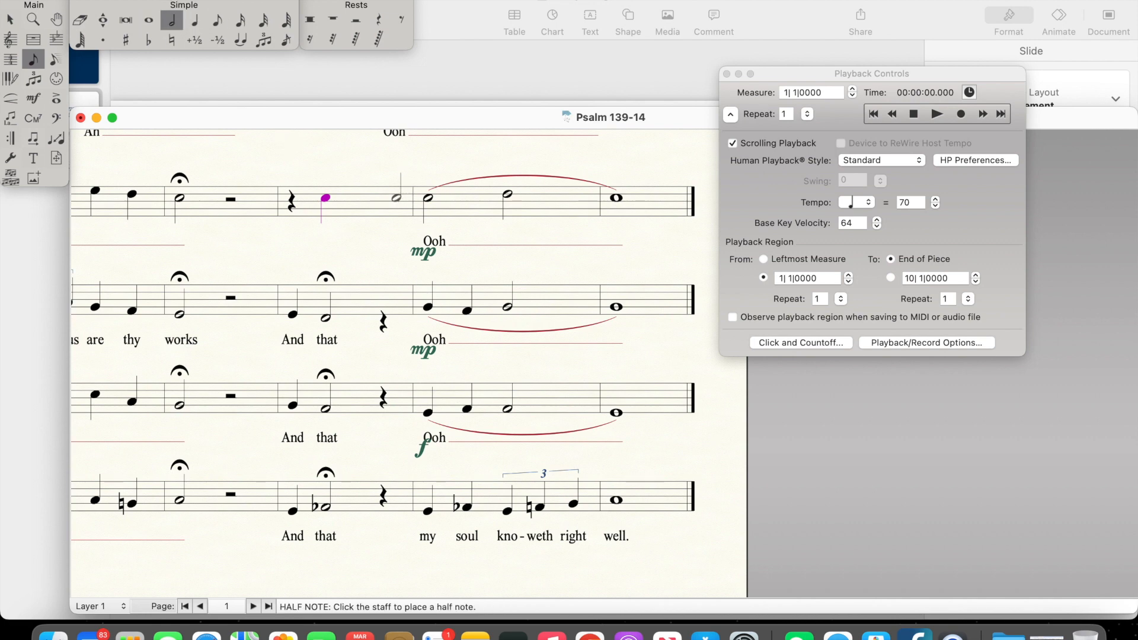
{"action": "left_click", "coordinate": [358, 201]}
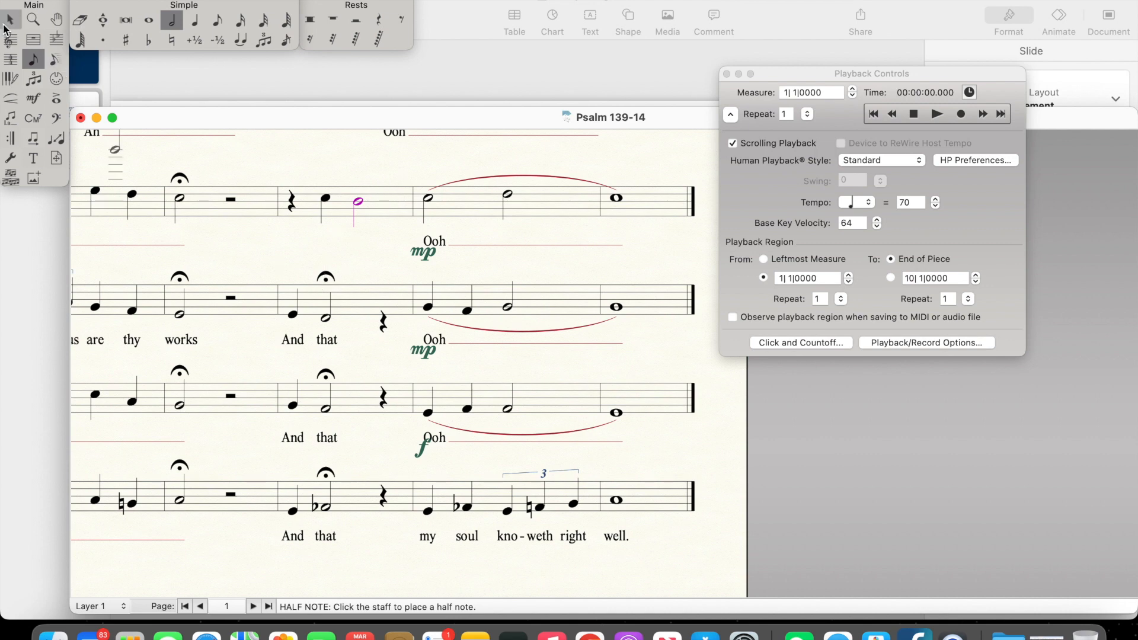
Step: Clear the Alto's measure 7 and re-enter it as a quarter rest, an E quarter note and a D half note
{"action": "left_click", "coordinate": [4, 25]}
{"action": "left_click", "coordinate": [372, 304]}
{"action": "key", "text": "Delete"}
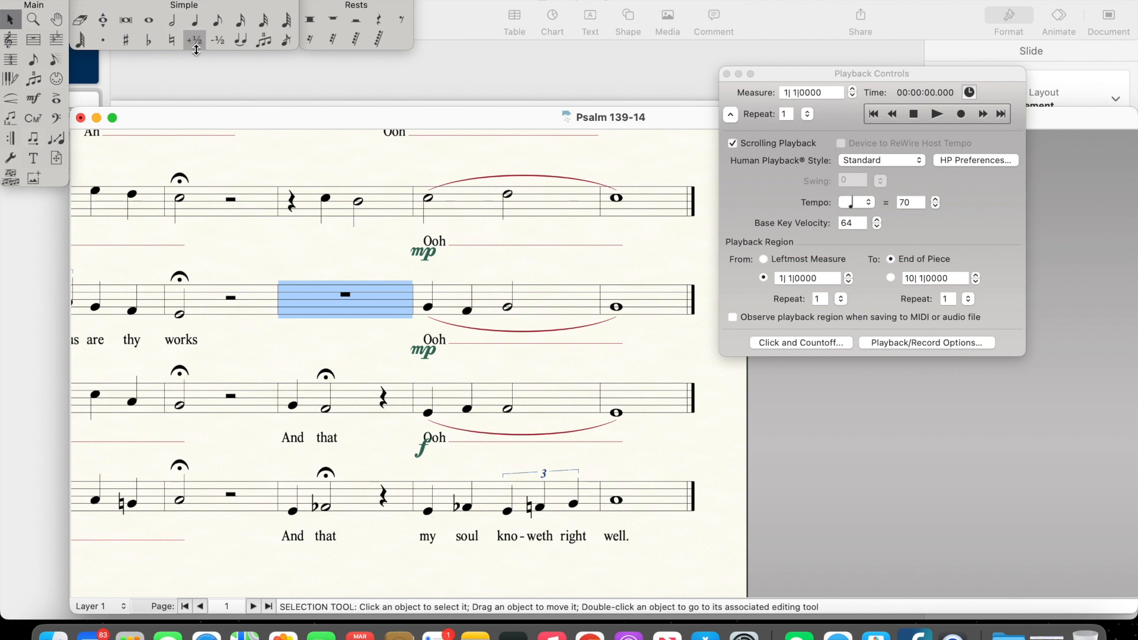
{"action": "left_click", "coordinate": [195, 20]}
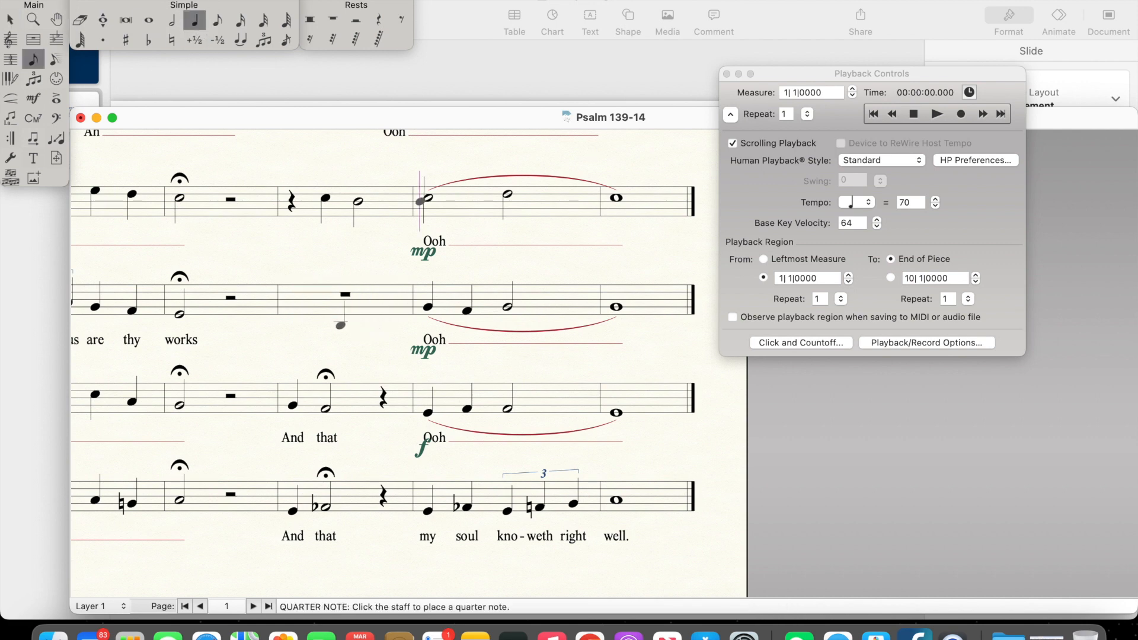
{"action": "left_click", "coordinate": [378, 20]}
{"action": "left_click", "coordinate": [291, 300]}
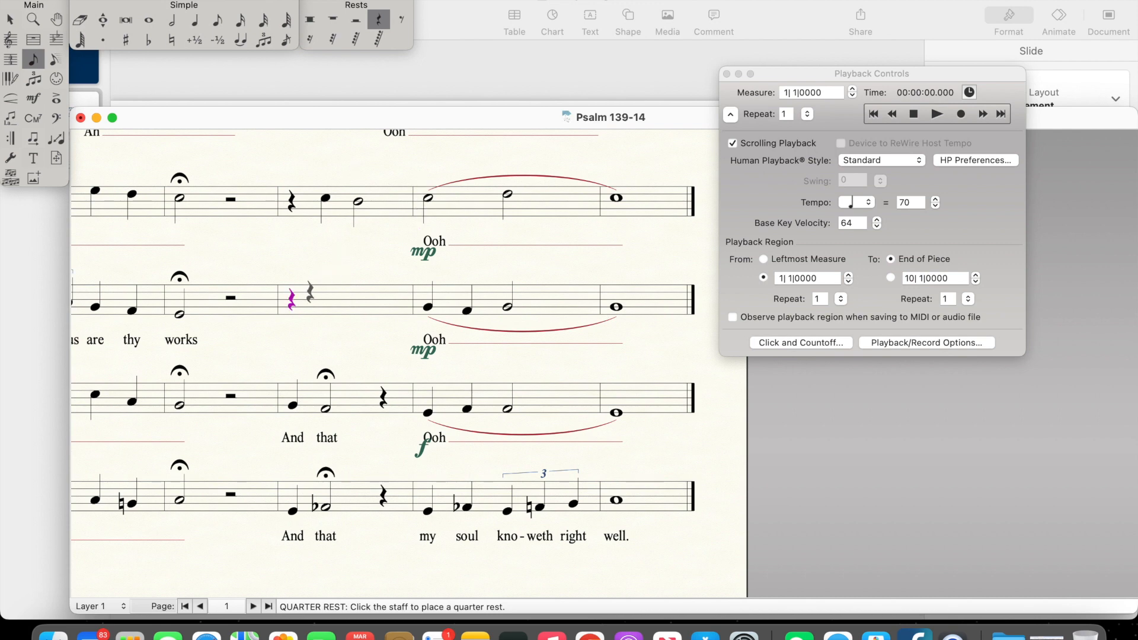
{"action": "left_click", "coordinate": [195, 20]}
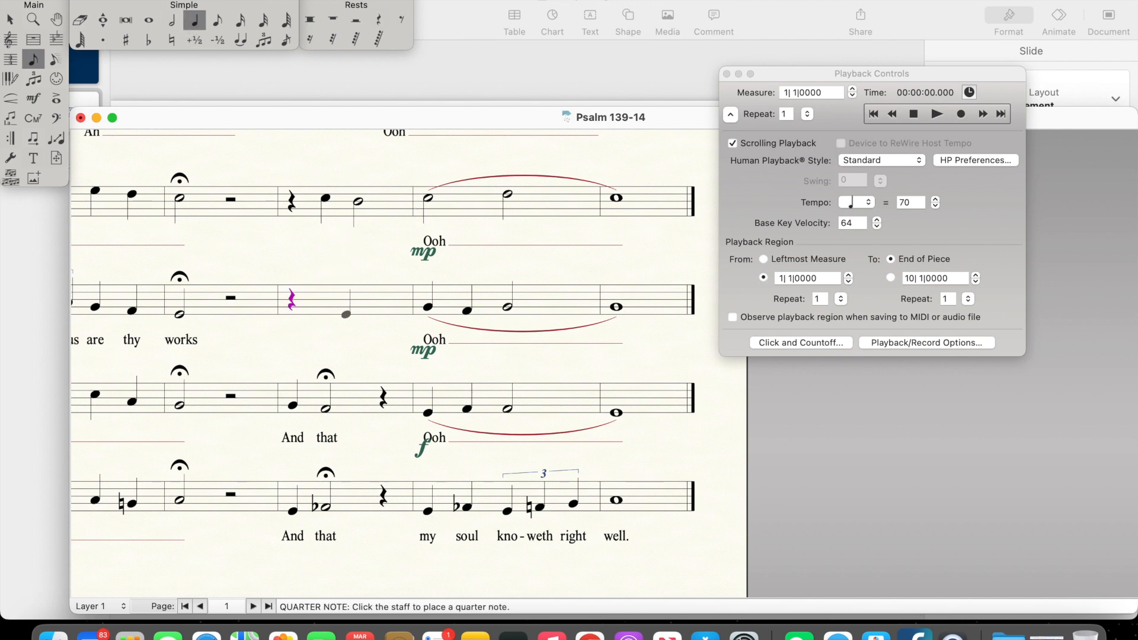
{"action": "left_click", "coordinate": [325, 315]}
{"action": "left_click", "coordinate": [172, 20]}
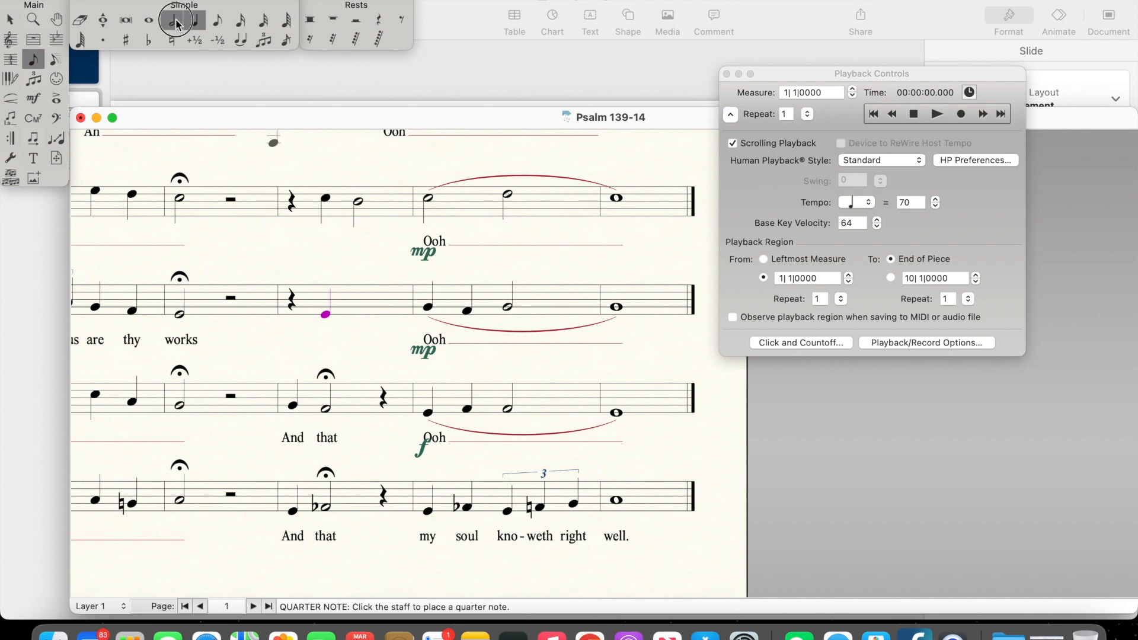
{"action": "left_click", "coordinate": [358, 318]}
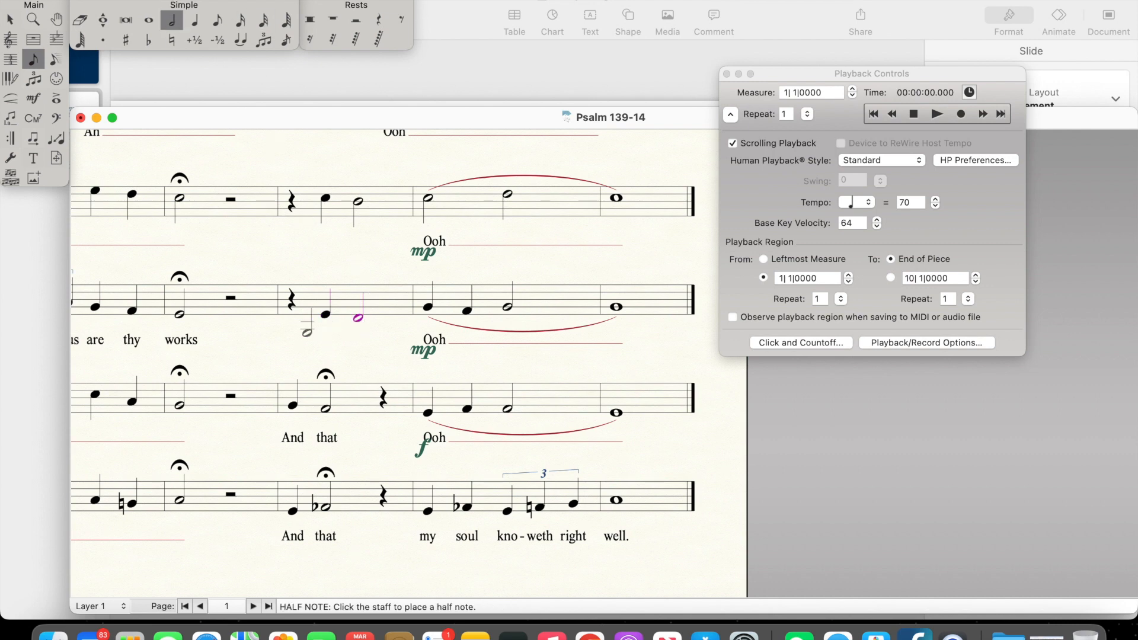
Step: Clear the Tenor's measure 7 and re-enter it as a quarter rest, a G quarter note and an F half note
{"action": "left_click", "coordinate": [10, 20]}
{"action": "left_click", "coordinate": [348, 404]}
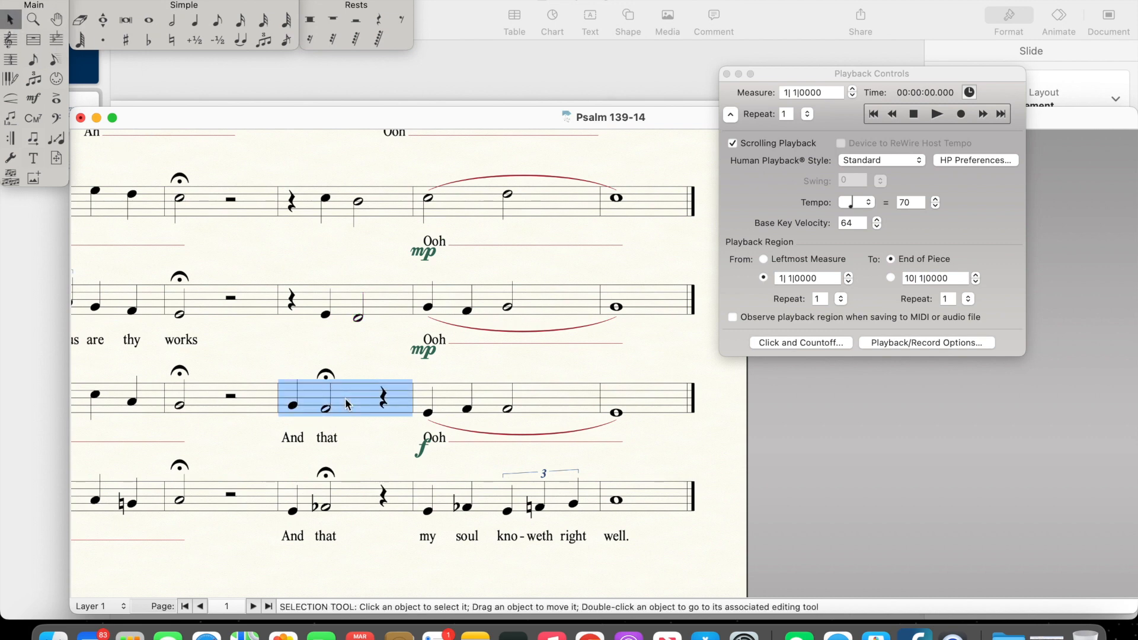
{"action": "key", "text": "Delete"}
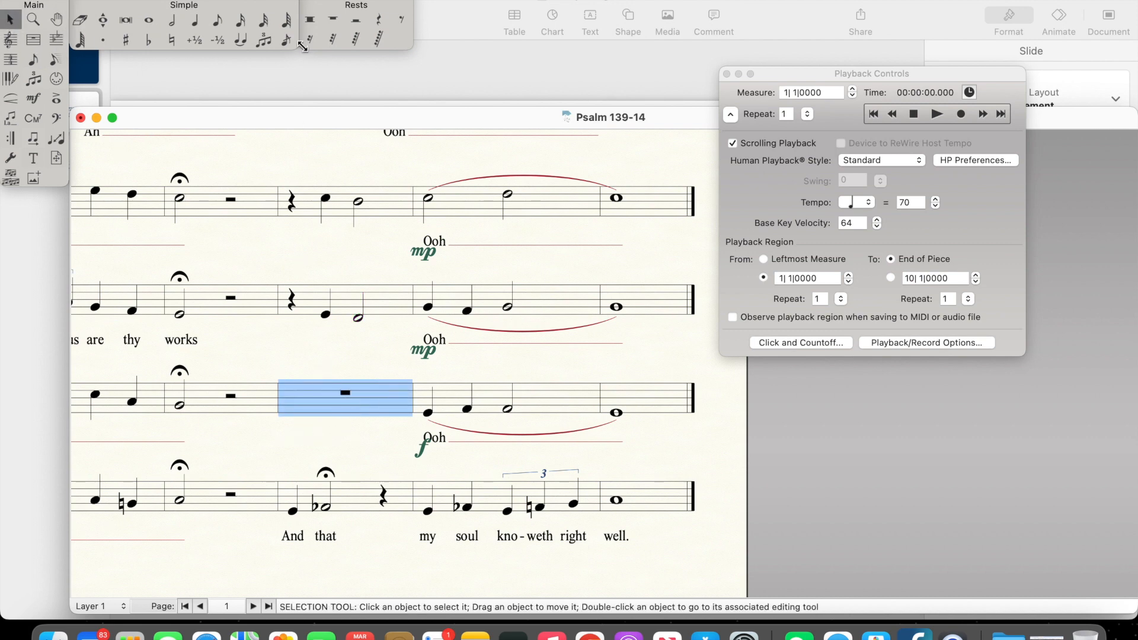
{"action": "left_click", "coordinate": [196, 23]}
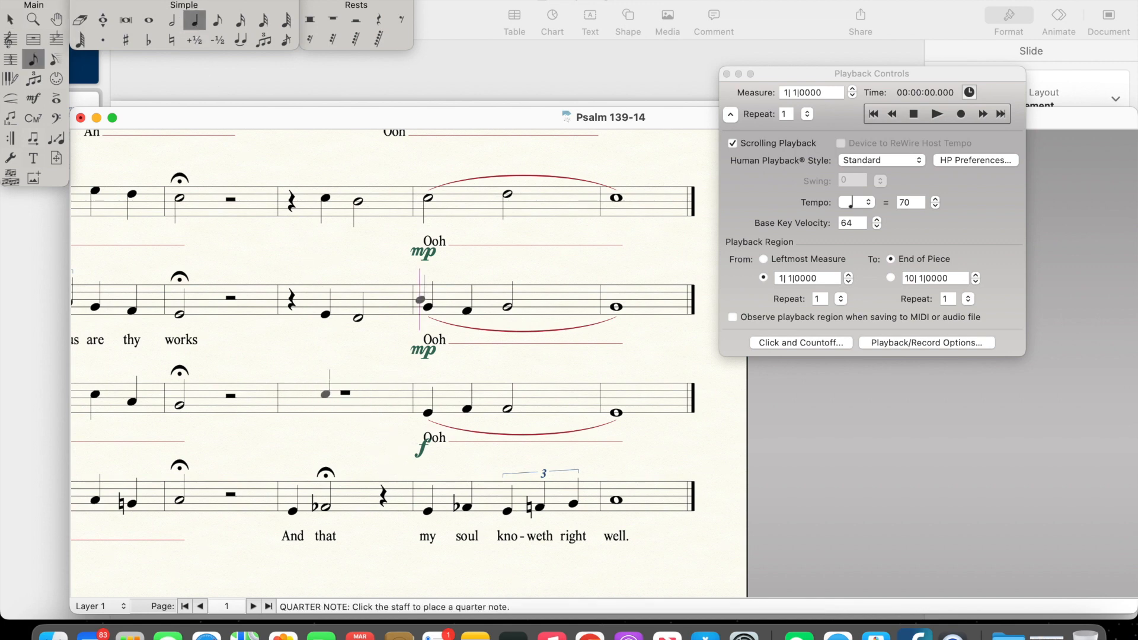
{"action": "left_click", "coordinate": [379, 19]}
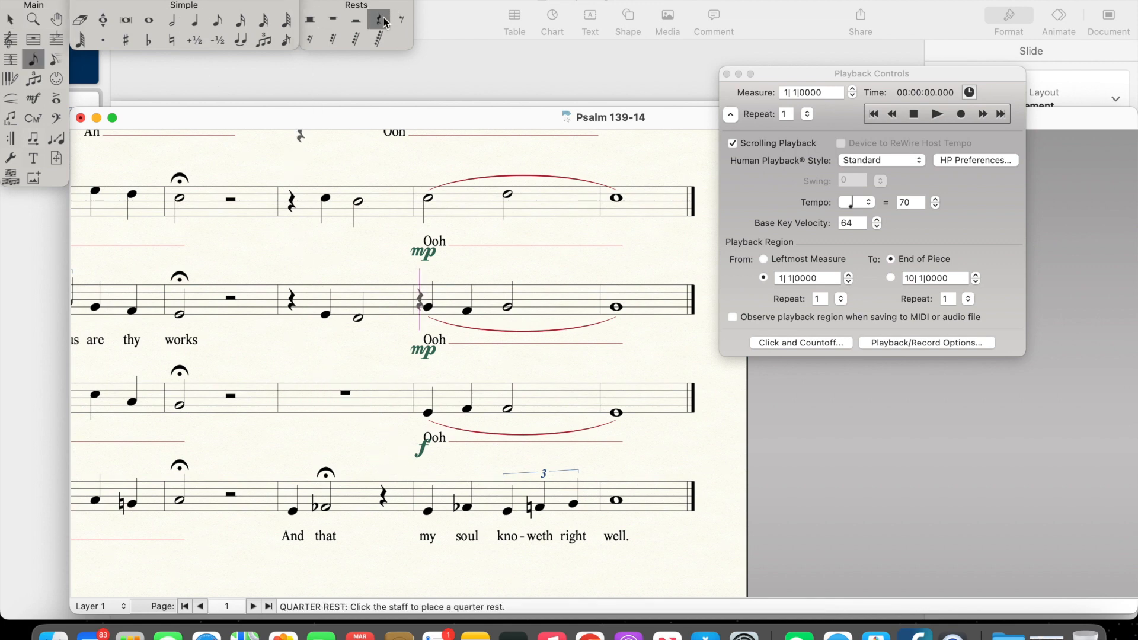
{"action": "left_click", "coordinate": [305, 397]}
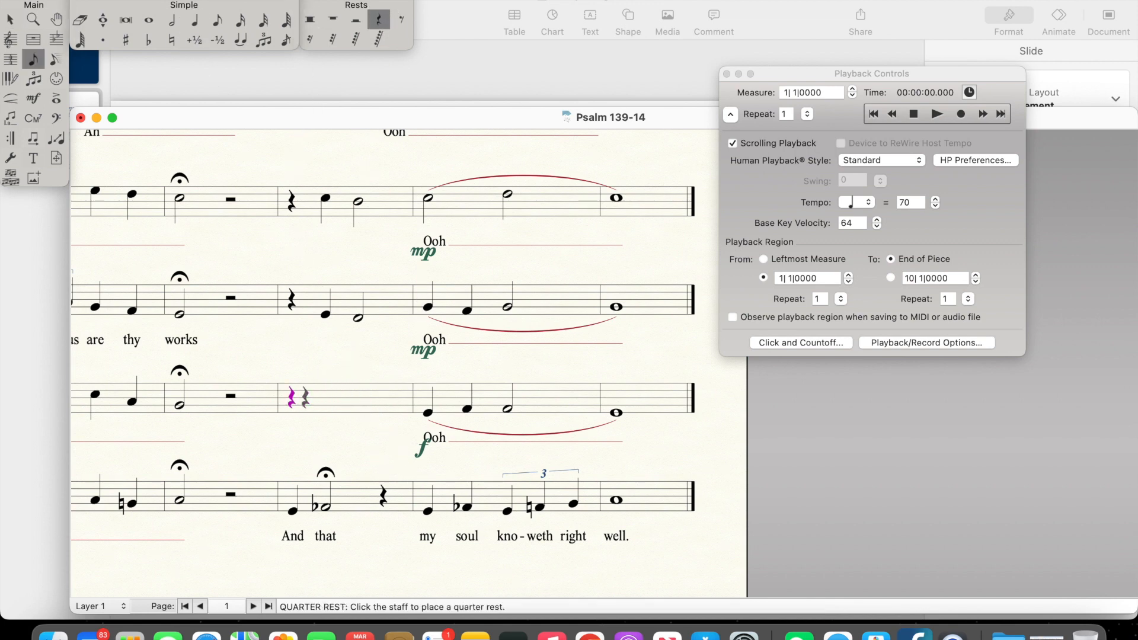
{"action": "left_click", "coordinate": [196, 20]}
{"action": "left_click", "coordinate": [325, 405]}
{"action": "left_click", "coordinate": [172, 19]}
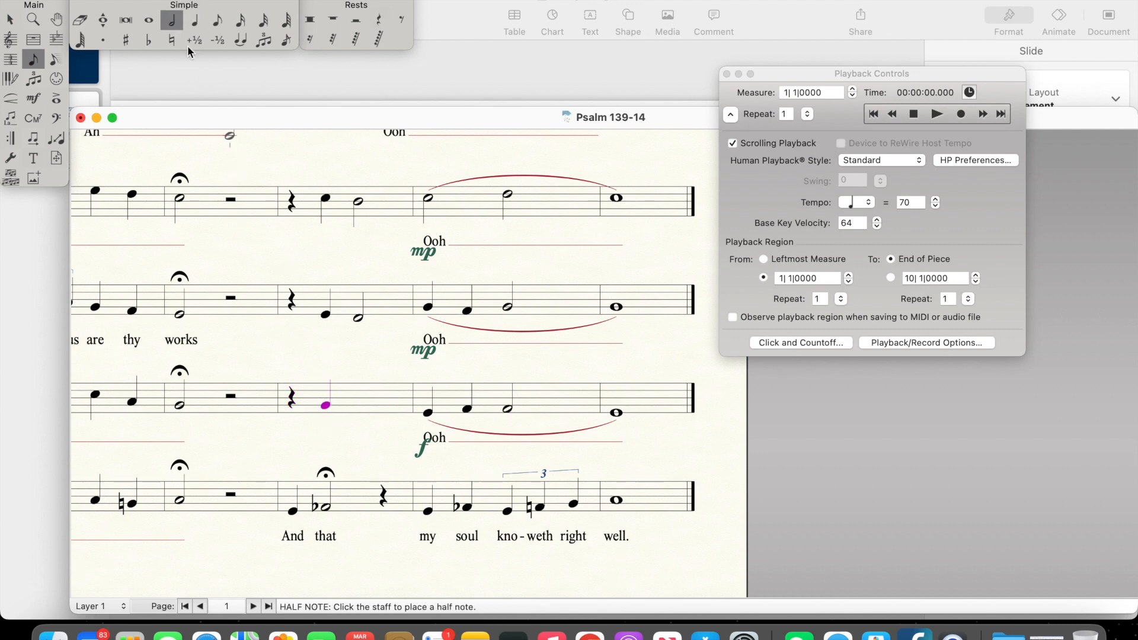
{"action": "left_click", "coordinate": [358, 408]}
Step: Clear the Bass's measure 7 ("And that") and start it with a quarter rest
{"action": "left_click", "coordinate": [8, 19]}
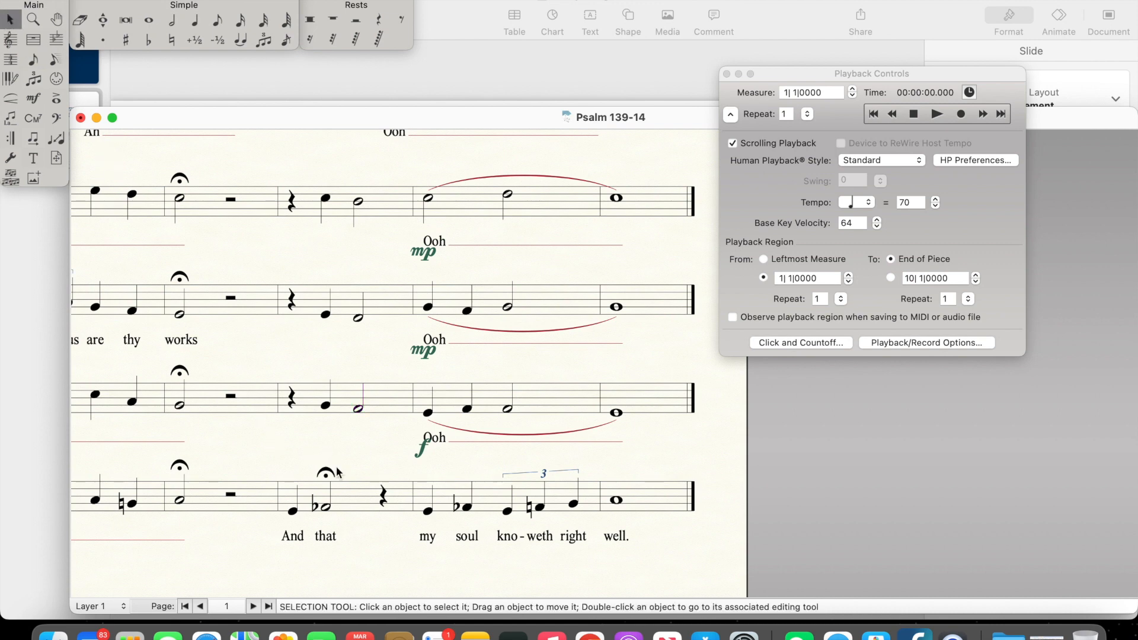
{"action": "left_click", "coordinate": [341, 493]}
{"action": "key", "text": "BackSpace"}
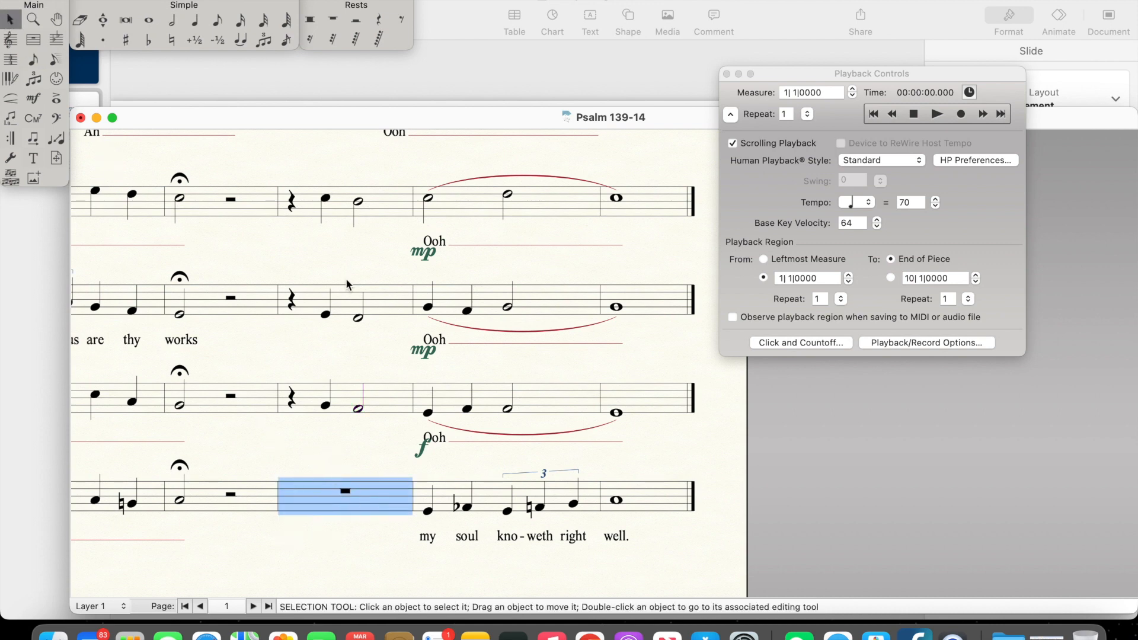
{"action": "left_click", "coordinate": [387, 21]}
{"action": "left_click", "coordinate": [323, 492]}
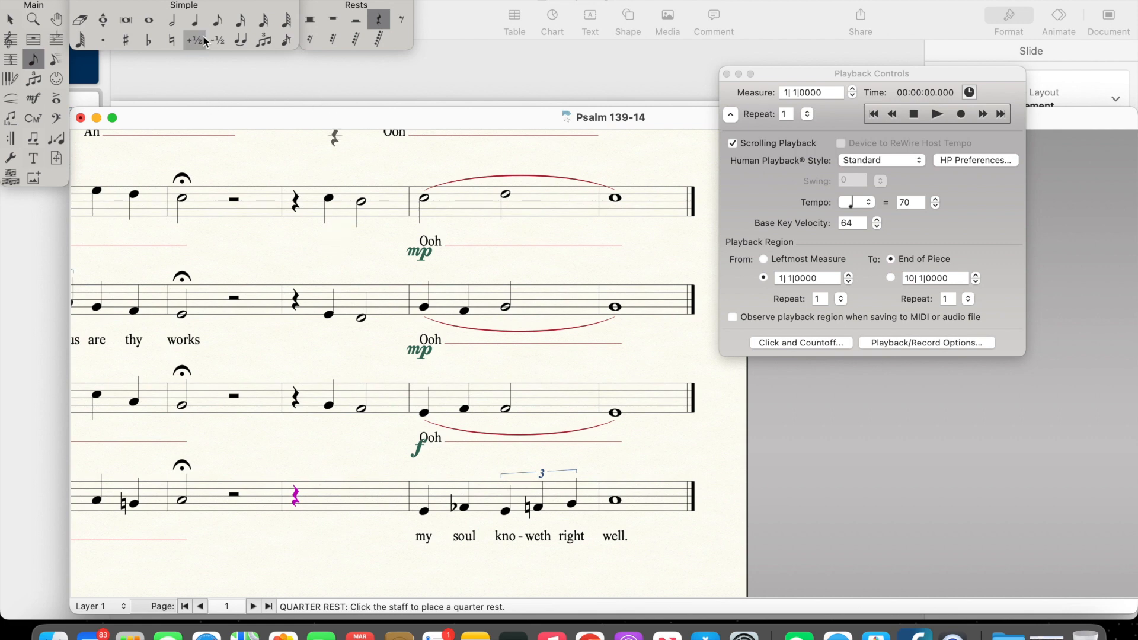
Step: Complete the Bass's measure 7 after the rest with a G quarter note and an A-flat half note
{"action": "left_click", "coordinate": [195, 20]}
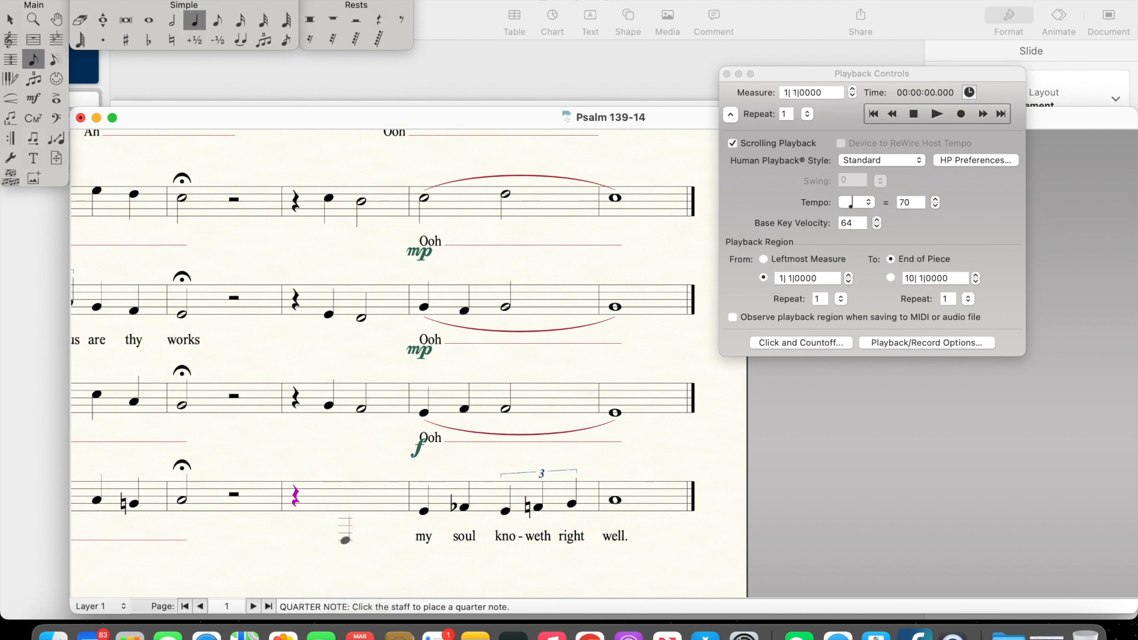
{"action": "left_click", "coordinate": [330, 511]}
{"action": "left_click", "coordinate": [149, 40]}
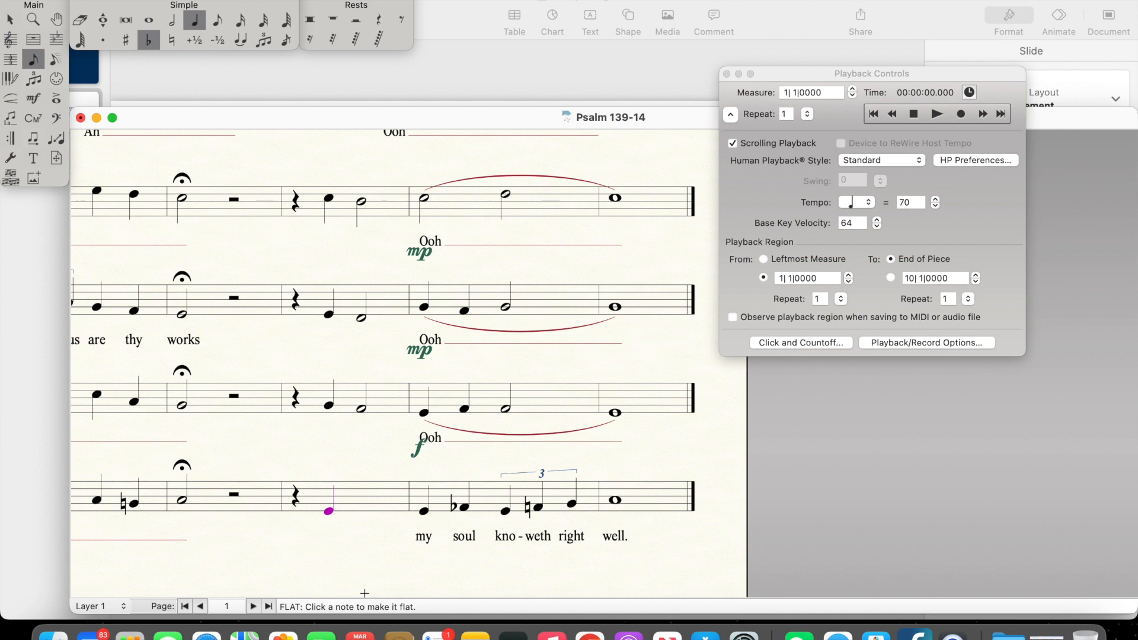
{"action": "left_click", "coordinate": [172, 19]}
{"action": "left_click", "coordinate": [150, 40]}
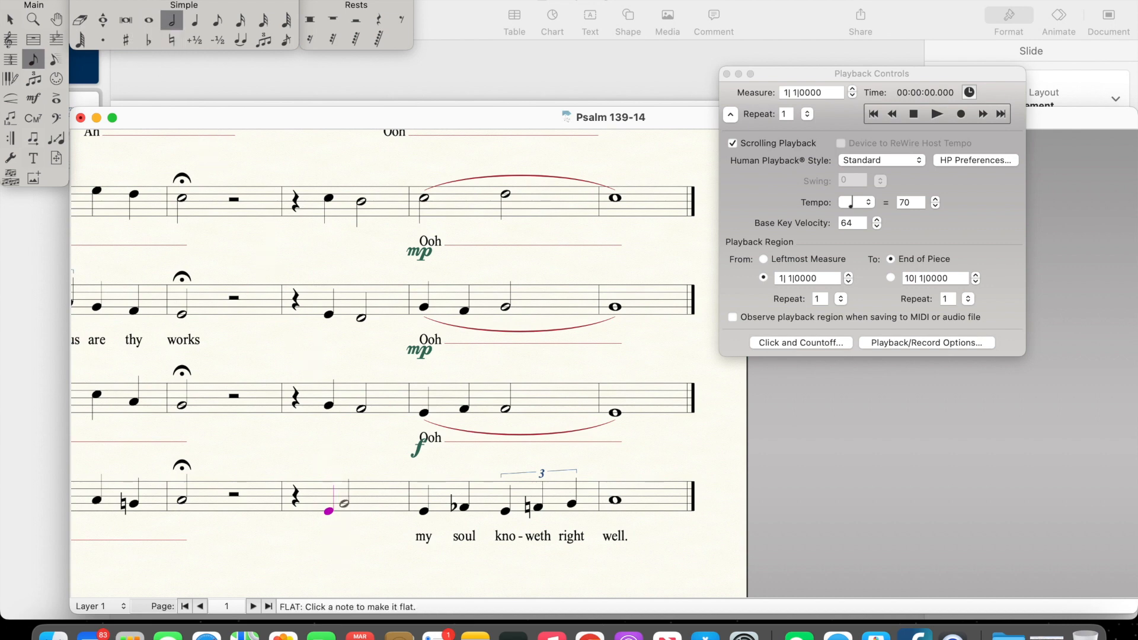
{"action": "left_click", "coordinate": [149, 40]}
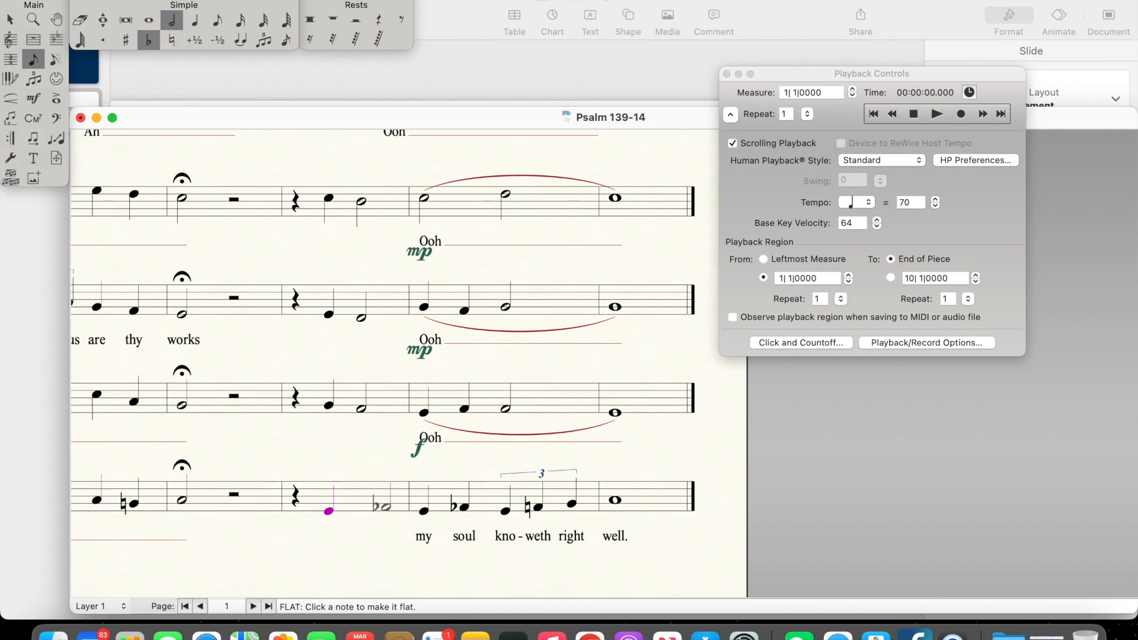
{"action": "left_click", "coordinate": [358, 507]}
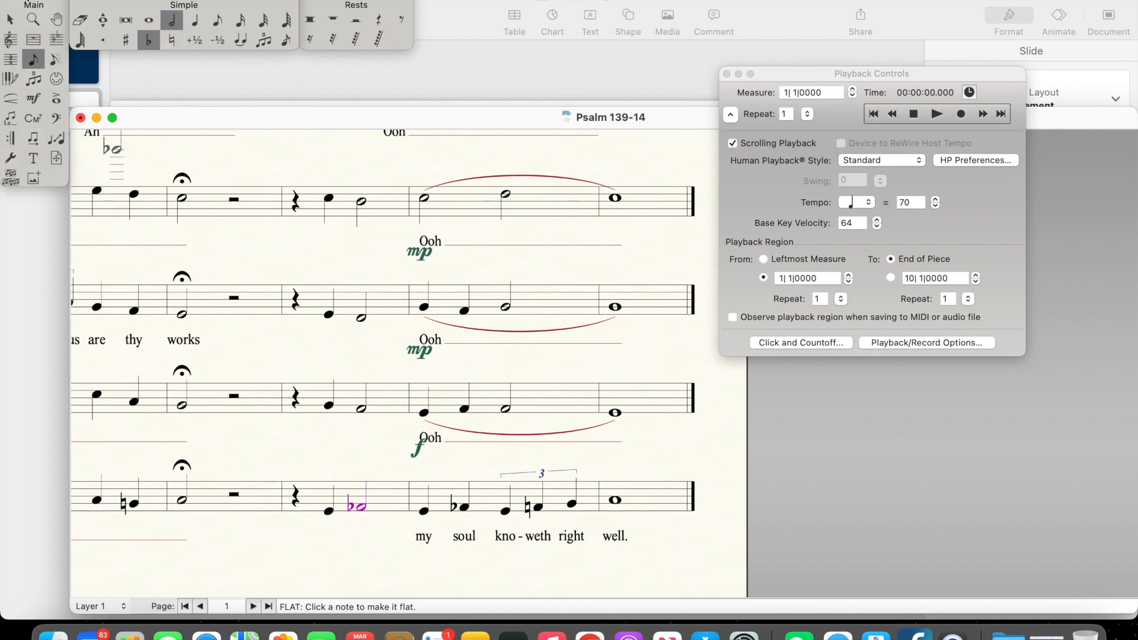
{"action": "left_click", "coordinate": [13, 24]}
Step: Enter the lyrics "And that" under the Bass's two notes in measure 7
{"action": "left_click", "coordinate": [11, 118]}
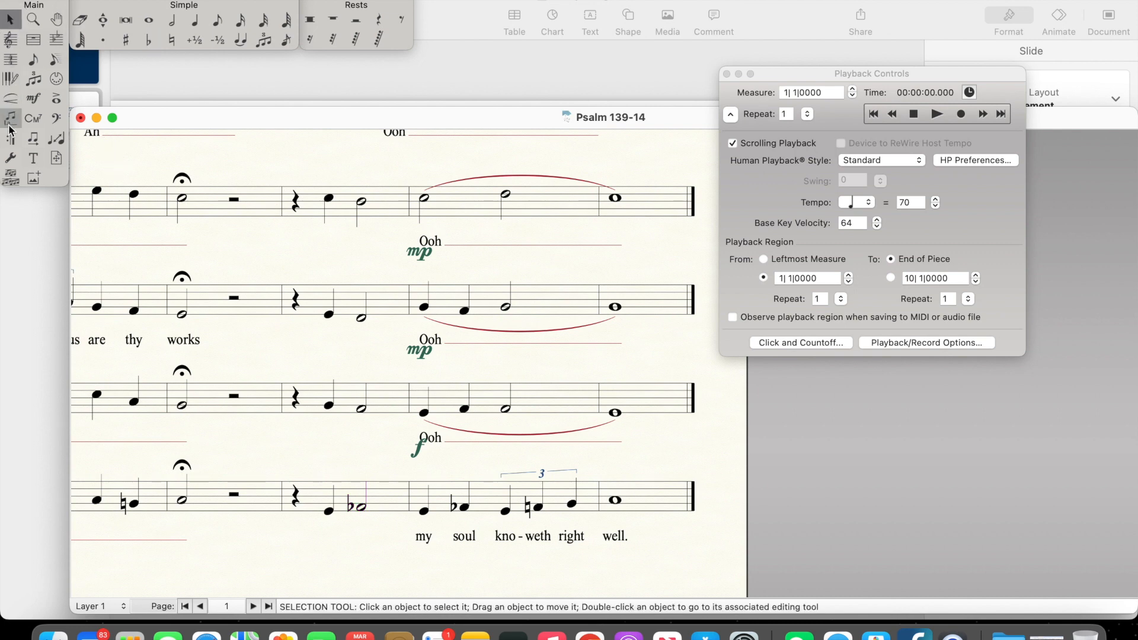
{"action": "left_click", "coordinate": [328, 533]}
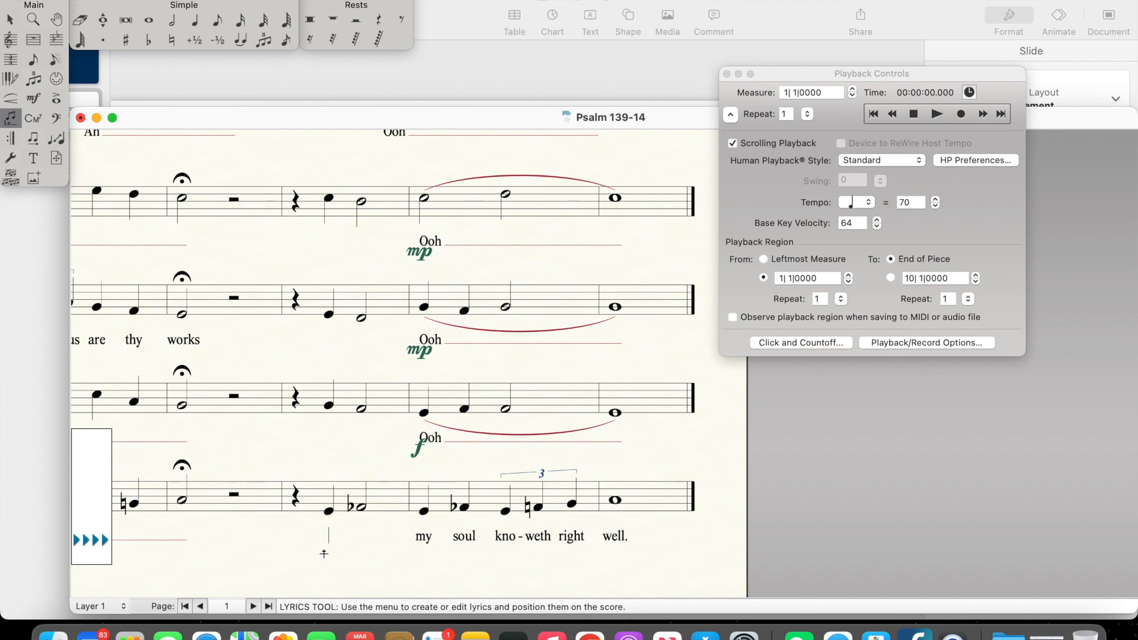
{"action": "type", "text": "And that"}
{"action": "left_click", "coordinate": [11, 19]}
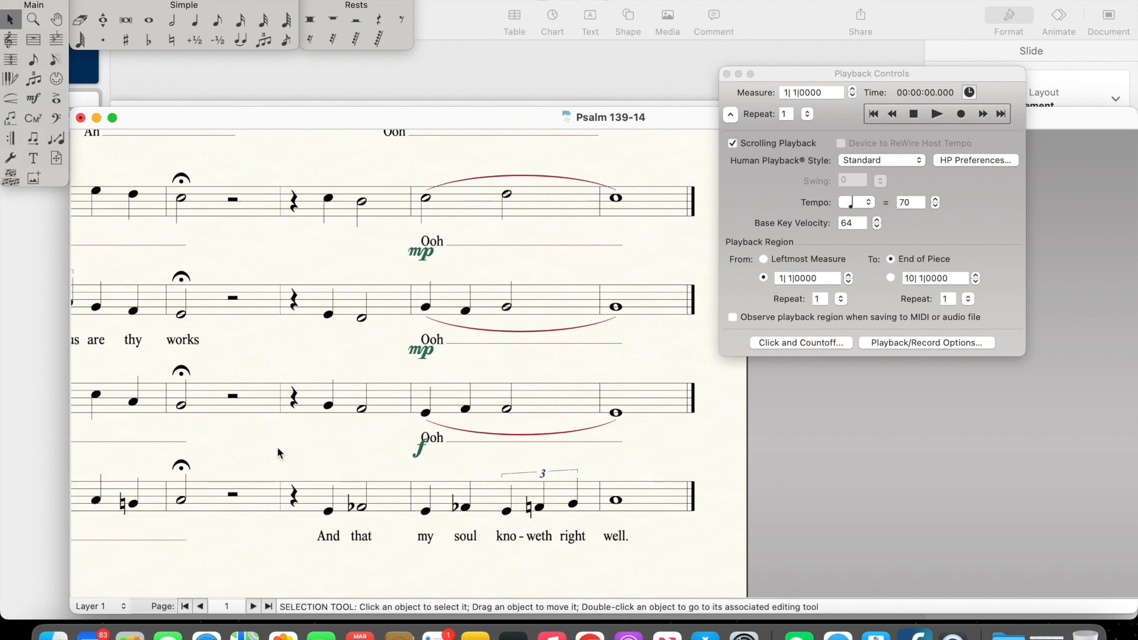
Step: Delete the Tenor's f dynamic in measure 8 and shift its "Ooh" syllable back beneath the first note of measure 7
{"action": "left_click", "coordinate": [418, 456]}
{"action": "left_click", "coordinate": [433, 440]}
{"action": "left_click_drag", "start_coordinate": [435, 442], "coordinate": [328, 440]}
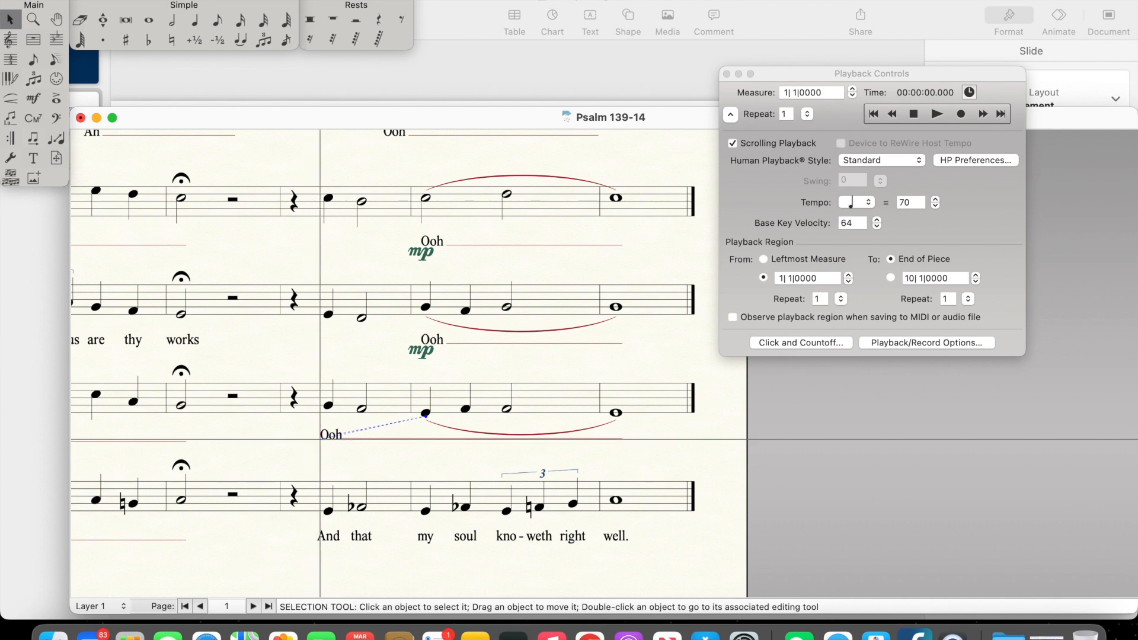
{"action": "left_click", "coordinate": [333, 439]}
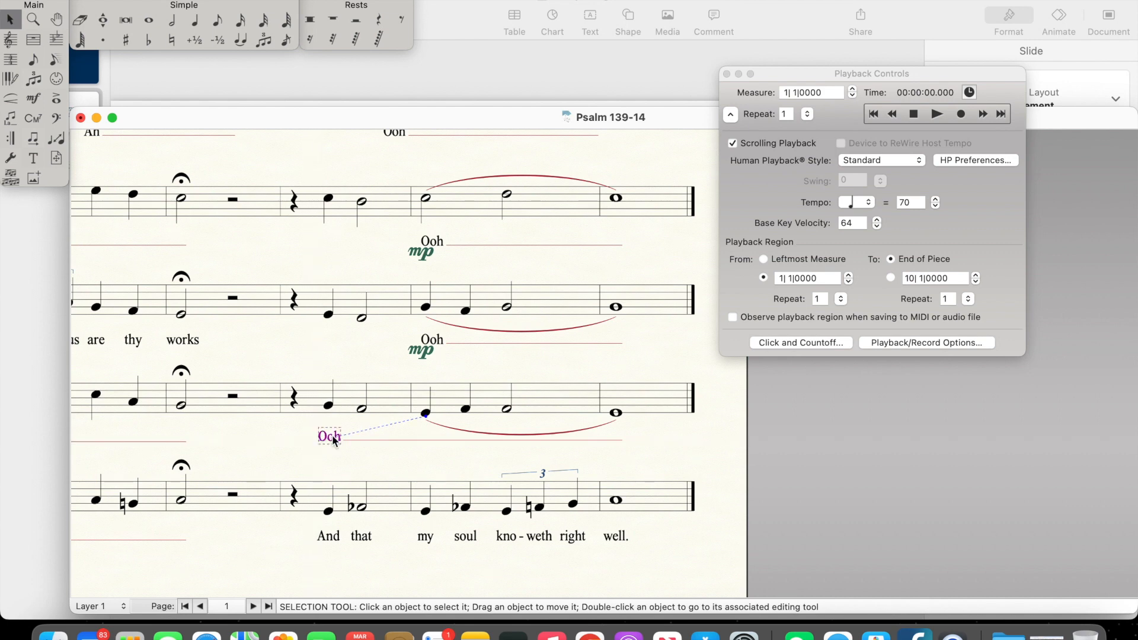
{"action": "double_click", "coordinate": [336, 441]}
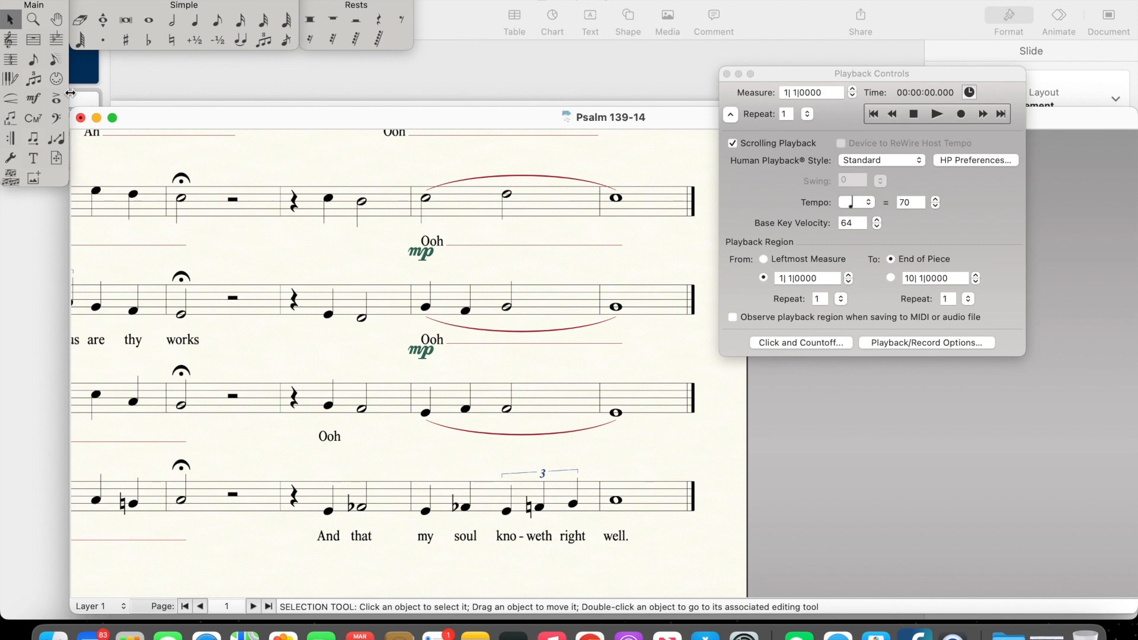
Step: Re-enter the Tenor's "Ooh" on the first note of measure 7 and extend it through the final note
{"action": "left_click", "coordinate": [11, 119]}
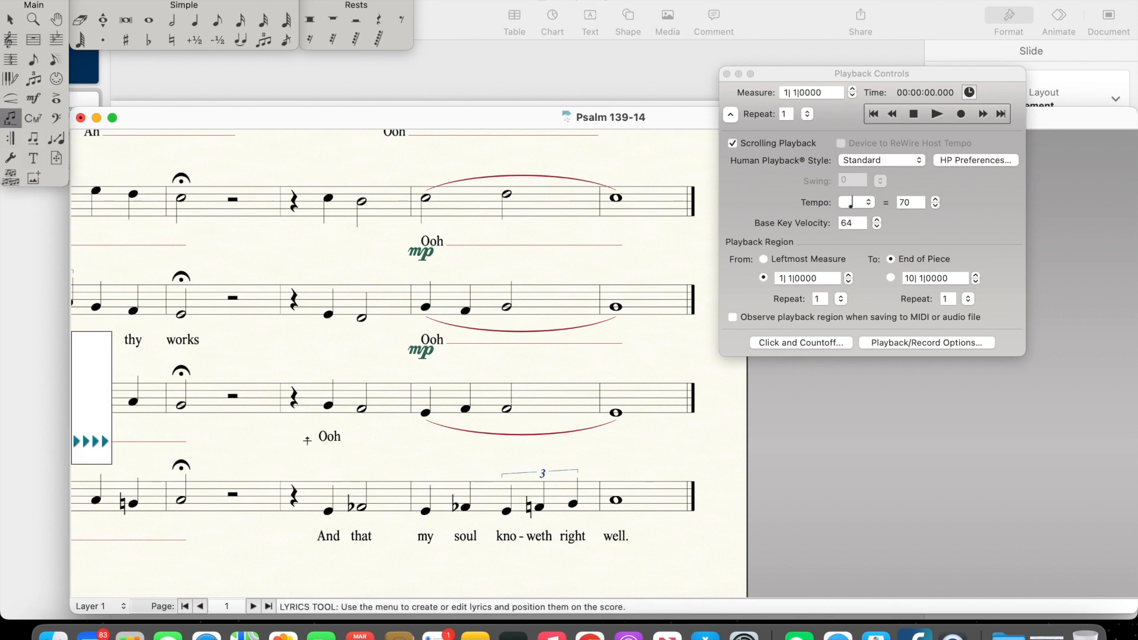
{"action": "left_click", "coordinate": [341, 437]}
{"action": "left_click", "coordinate": [327, 437]}
{"action": "type", "text": "Ooh"}
{"action": "key", "text": "space"}
{"action": "key", "text": "space"}
{"action": "key", "text": "space"}
{"action": "key", "text": "space"}
{"action": "key", "text": "space"}
Step: Enter "Ooh" on the Alto's first note of measure 7, remove its "Ooh" from measure 8, and extend the syllable towards the end
{"action": "left_click", "coordinate": [332, 340]}
{"action": "type", "text": "Ooh"}
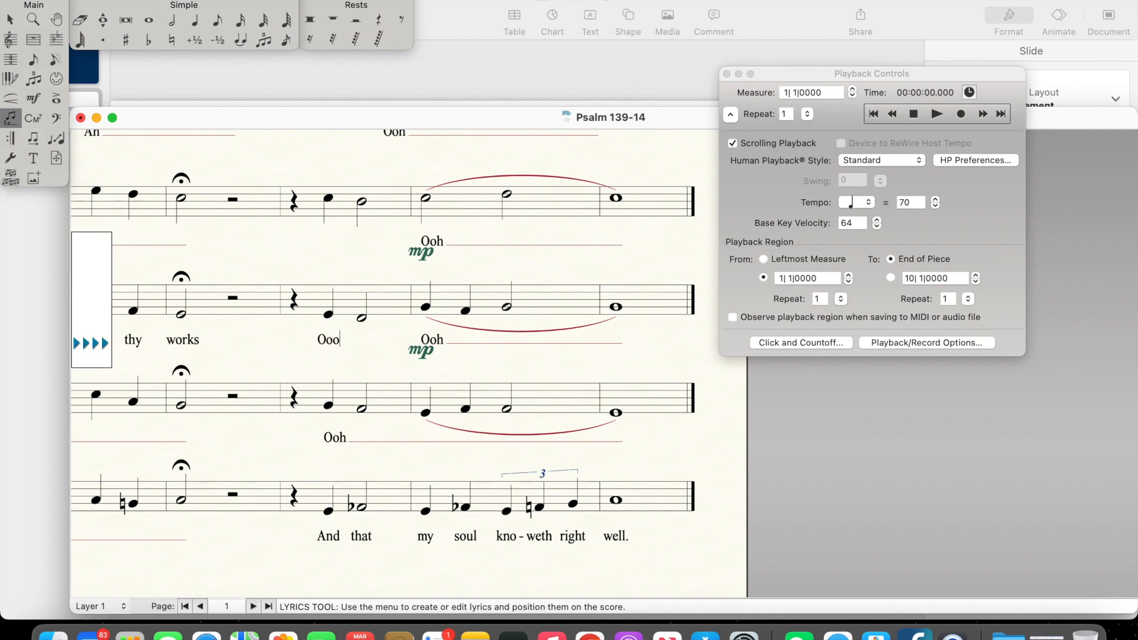
{"action": "key", "text": "BackSpace"}
{"action": "type", "text": "h"}
{"action": "left_click", "coordinate": [432, 339]}
{"action": "left_click", "coordinate": [422, 339]}
{"action": "key", "text": "Delete"}
{"action": "key", "text": "BackSpace"}
{"action": "key", "text": "space"}
{"action": "key", "text": "space"}
{"action": "key", "text": "space"}
{"action": "key", "text": "space"}
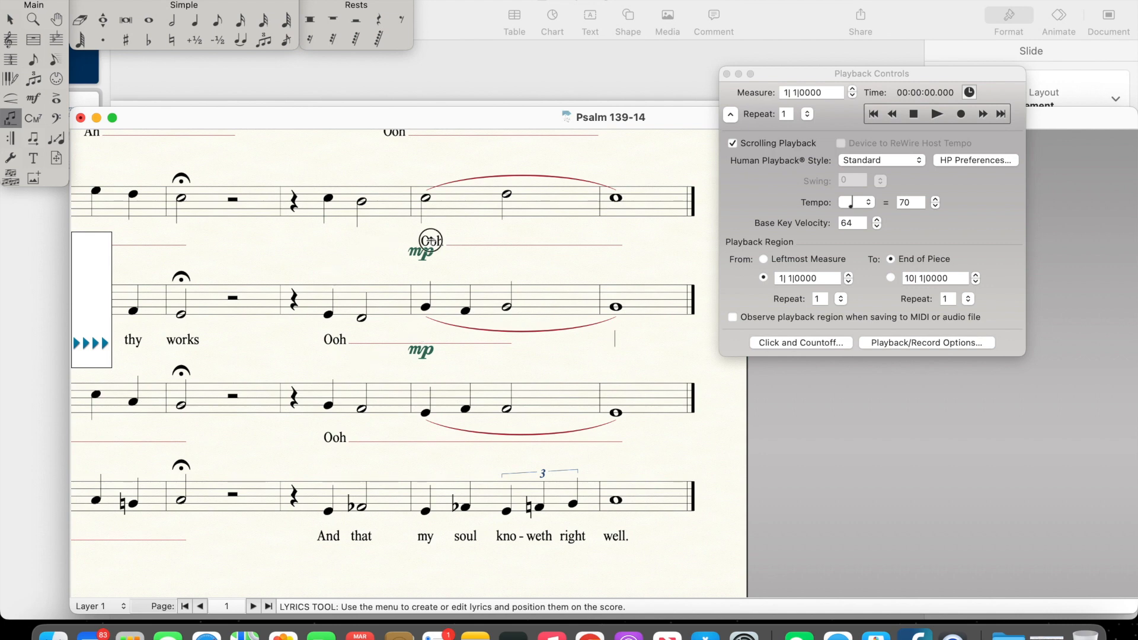
Step: Replace the Soprano's "Ooh" in measure 8 with an "Ooh" on measure 7's first note, extended over the following notes
{"action": "left_click", "coordinate": [431, 240]}
{"action": "key", "text": "BackSpace"}
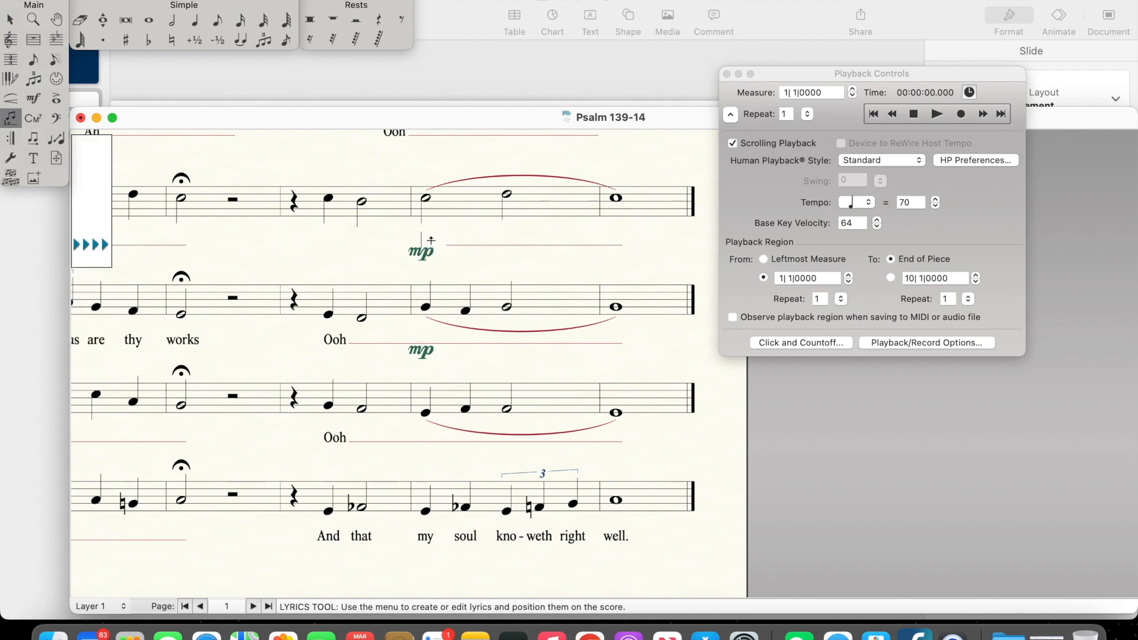
{"action": "left_click", "coordinate": [325, 239]}
{"action": "type", "text": "Ooh"}
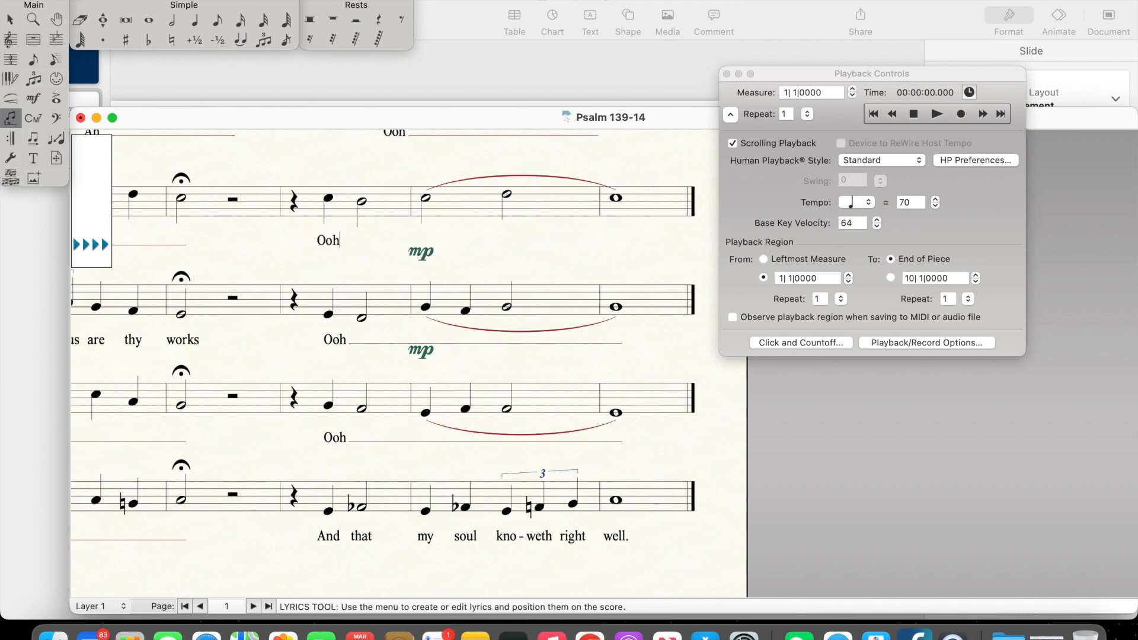
{"action": "key", "text": "space"}
{"action": "key", "text": "space"}
{"action": "key", "text": "space"}
{"action": "key", "text": "space"}
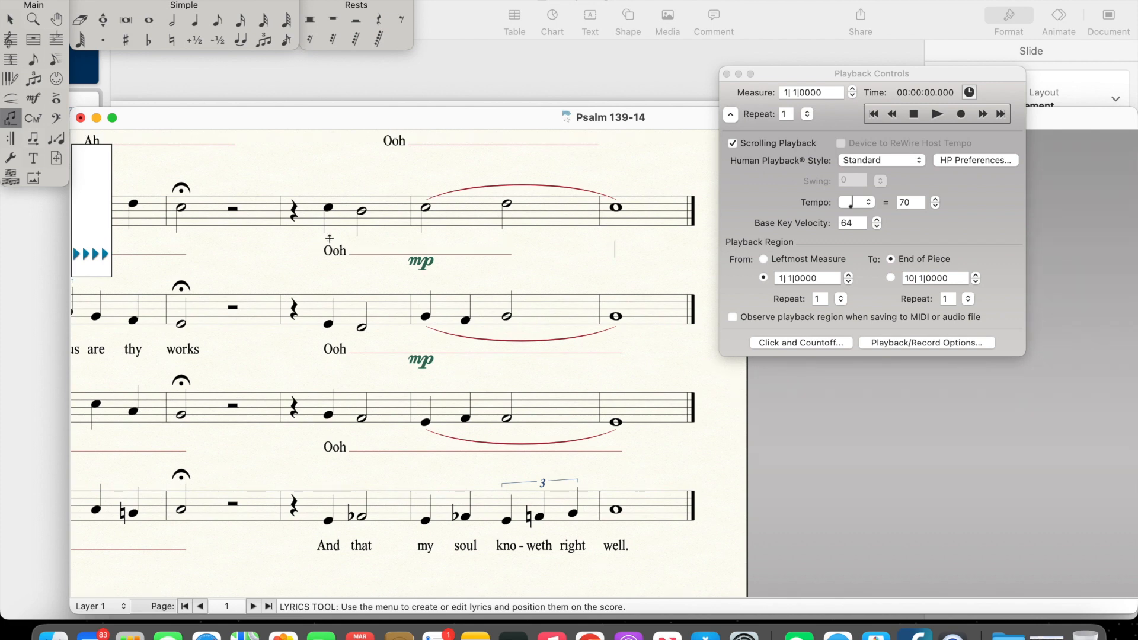
{"action": "left_click", "coordinate": [9, 20]}
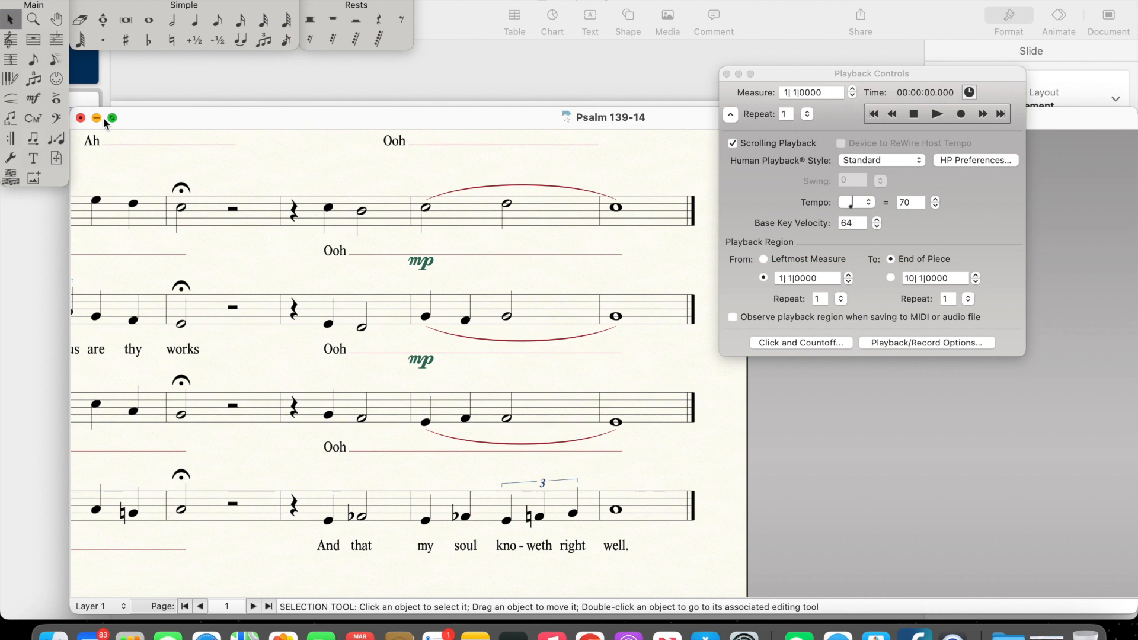
Step: Delete the long slurs over the last two measures in the Soprano, Alto and Tenor
{"action": "left_click", "coordinate": [11, 98]}
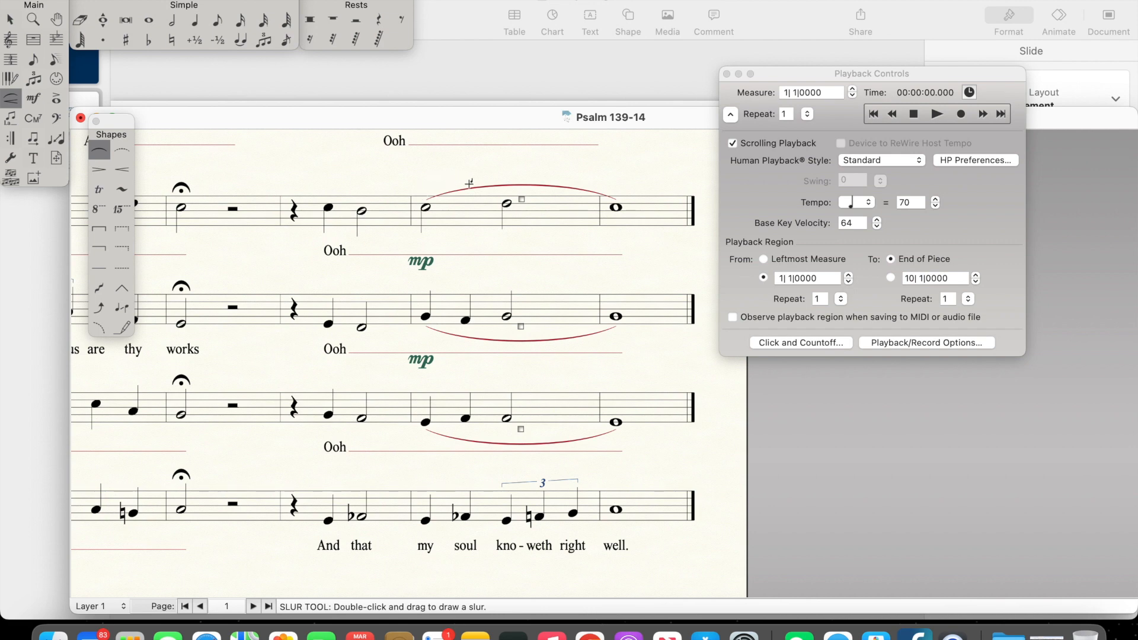
{"action": "left_click", "coordinate": [13, 21]}
{"action": "left_click", "coordinate": [11, 20]}
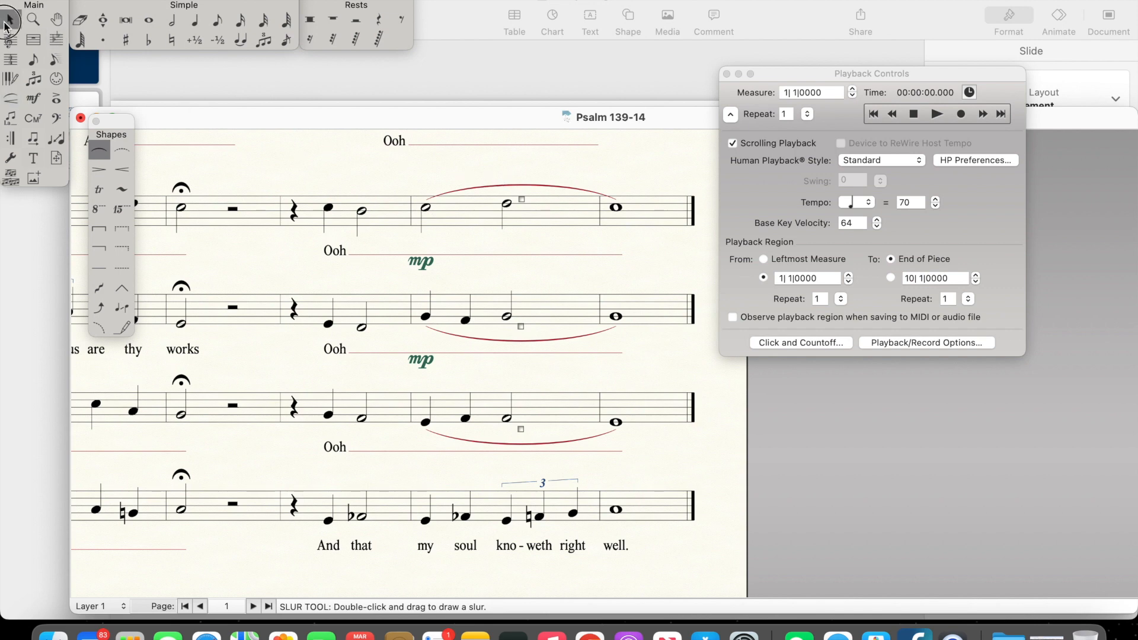
{"action": "left_click", "coordinate": [497, 187]}
{"action": "key", "text": "Delete"}
{"action": "left_click", "coordinate": [508, 342]}
{"action": "key", "text": "Delete"}
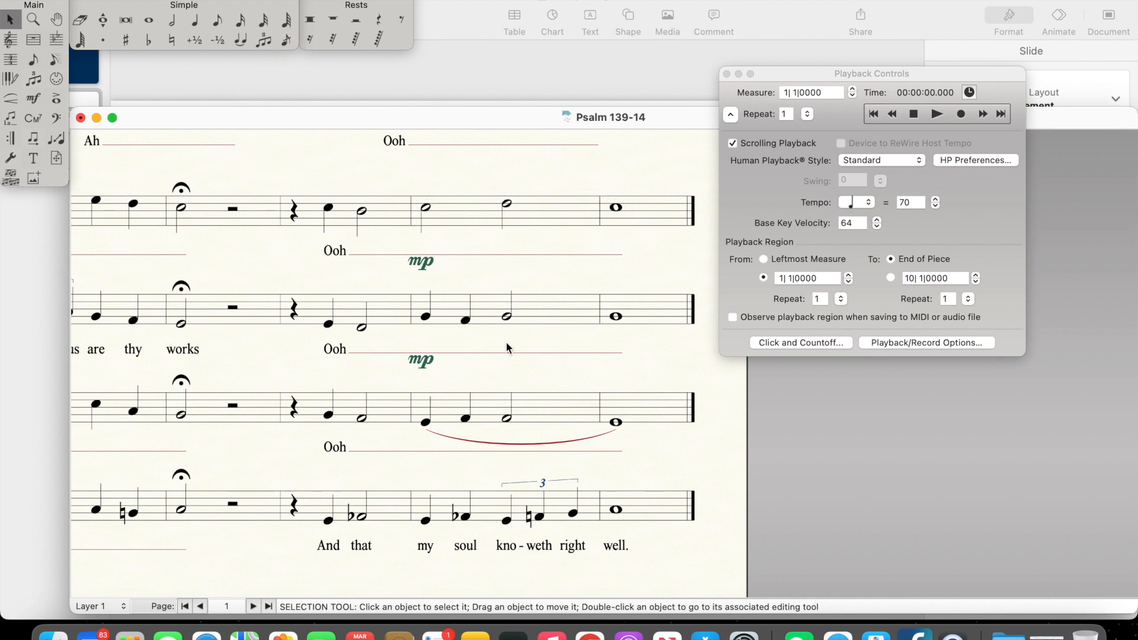
{"action": "left_click", "coordinate": [491, 442]}
{"action": "key", "text": "Delete"}
Step: Delete the mp dynamics at measure 8 in the Soprano and Alto
{"action": "left_click", "coordinate": [425, 267]}
{"action": "key", "text": "Delete"}
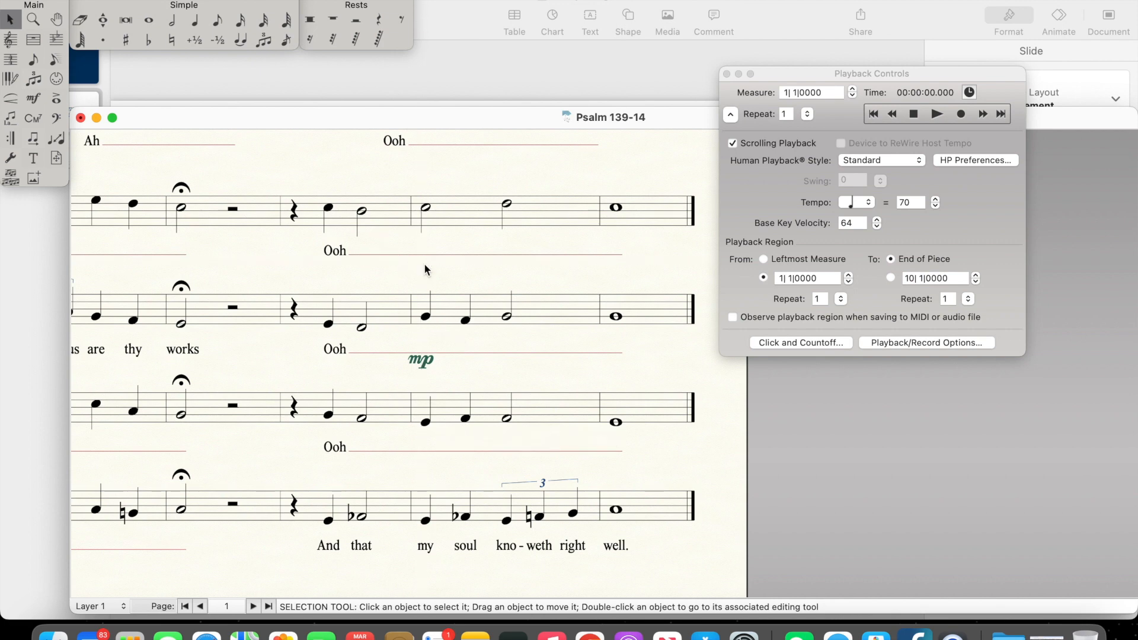
{"action": "key", "text": "Delete"}
Step: Add a p dynamic above the Soprano's first note in measure 7
{"action": "scroll", "coordinate": [336, 368], "scroll_direction": "up", "scroll_amount": 5}
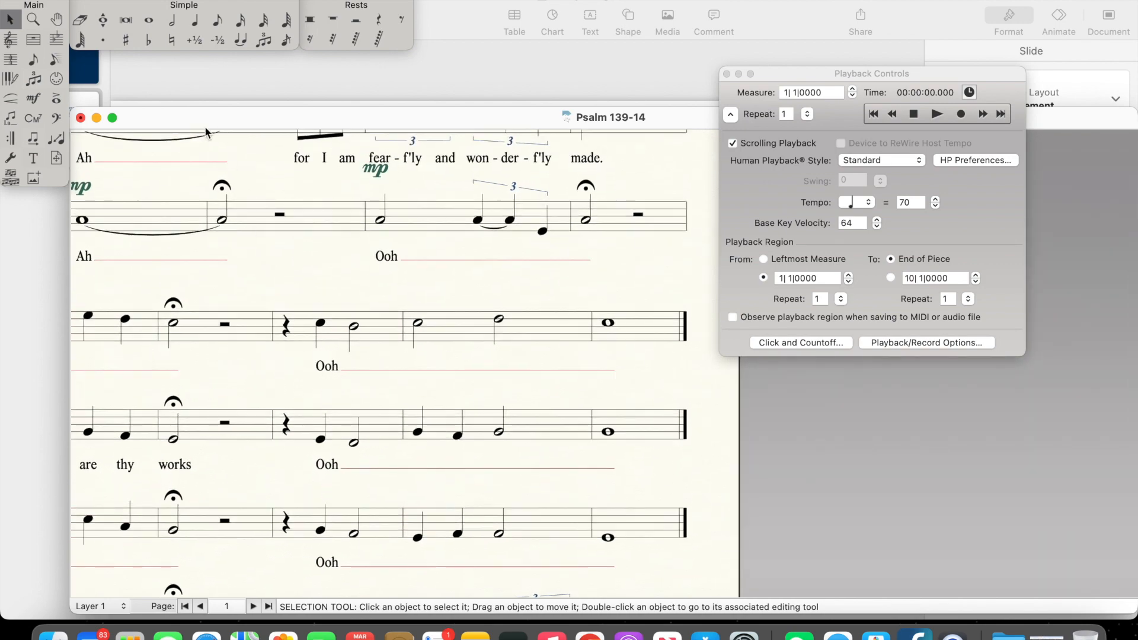
{"action": "left_click", "coordinate": [36, 101]}
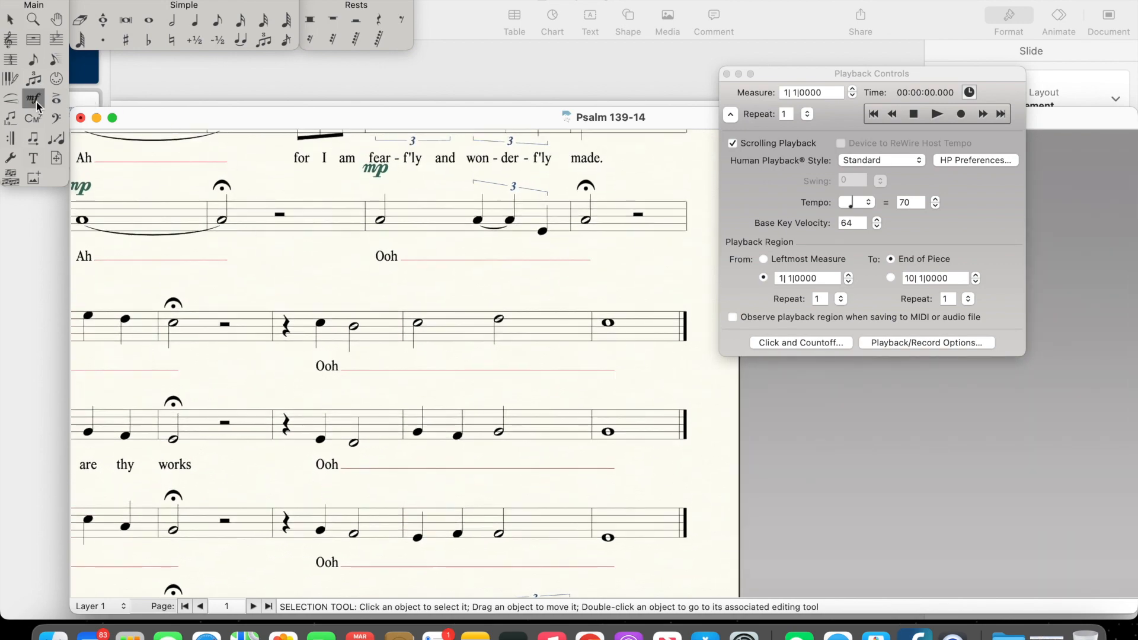
{"action": "double_click", "coordinate": [317, 302]}
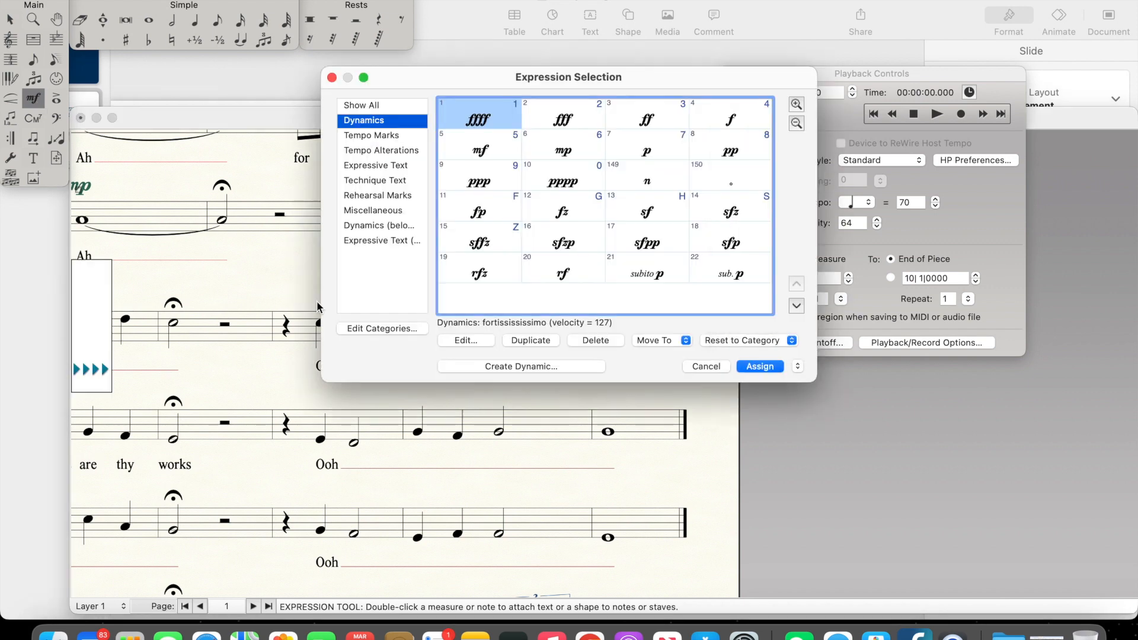
{"action": "left_click", "coordinate": [650, 153]}
{"action": "left_click", "coordinate": [771, 373]}
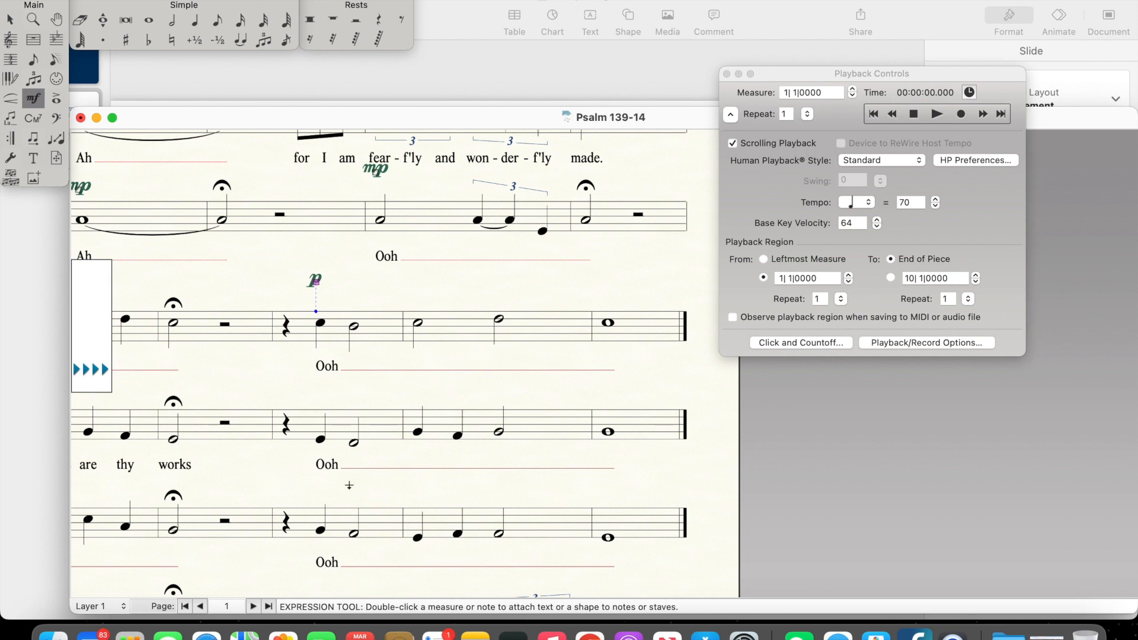
Step: Add a p dynamic above the first note of measure 7 in the Alto and Tenor, and an f in the Bass
{"action": "left_click", "coordinate": [325, 401]}
{"action": "scroll", "coordinate": [322, 488], "scroll_direction": "down", "scroll_amount": 2}
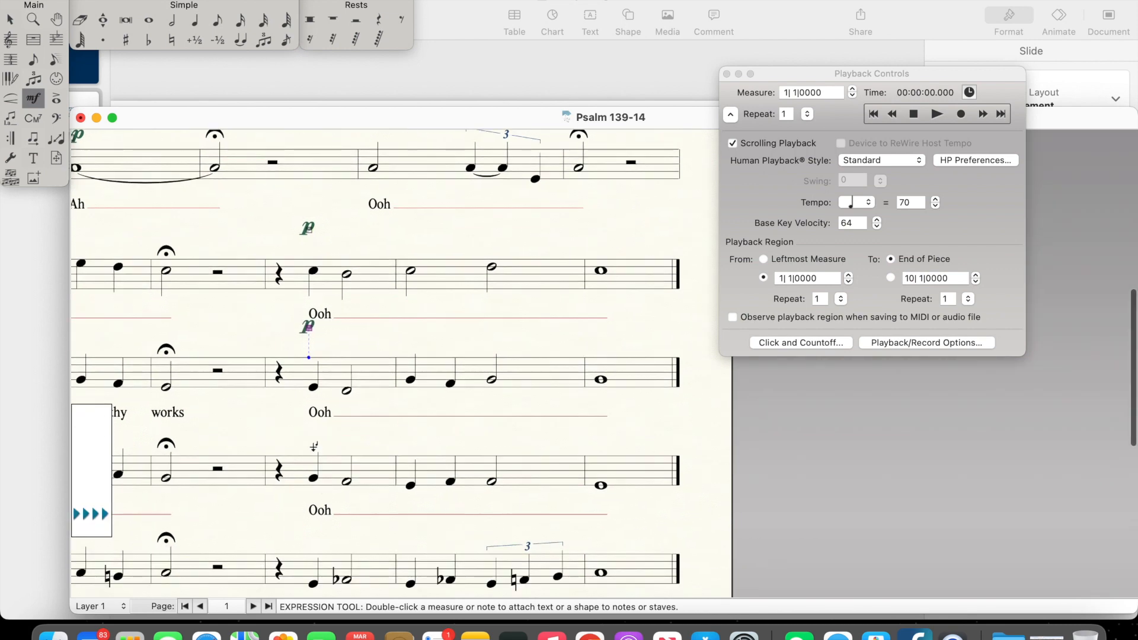
{"action": "scroll", "coordinate": [314, 447], "scroll_direction": "down", "scroll_amount": 2}
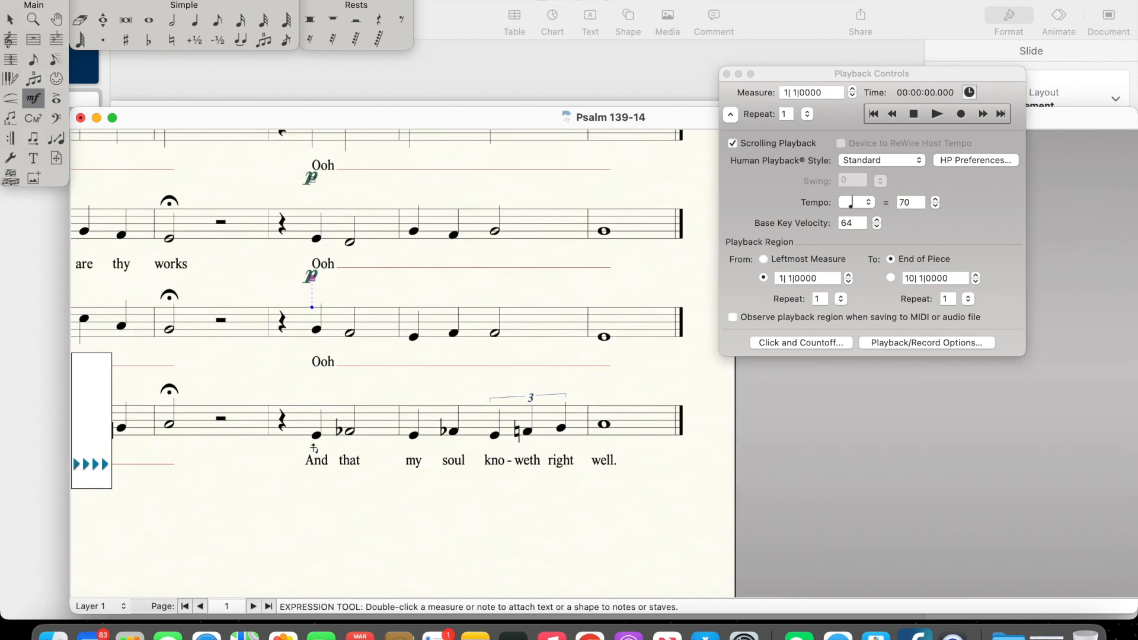
{"action": "left_click", "coordinate": [319, 400]}
{"action": "left_click", "coordinate": [8, 24]}
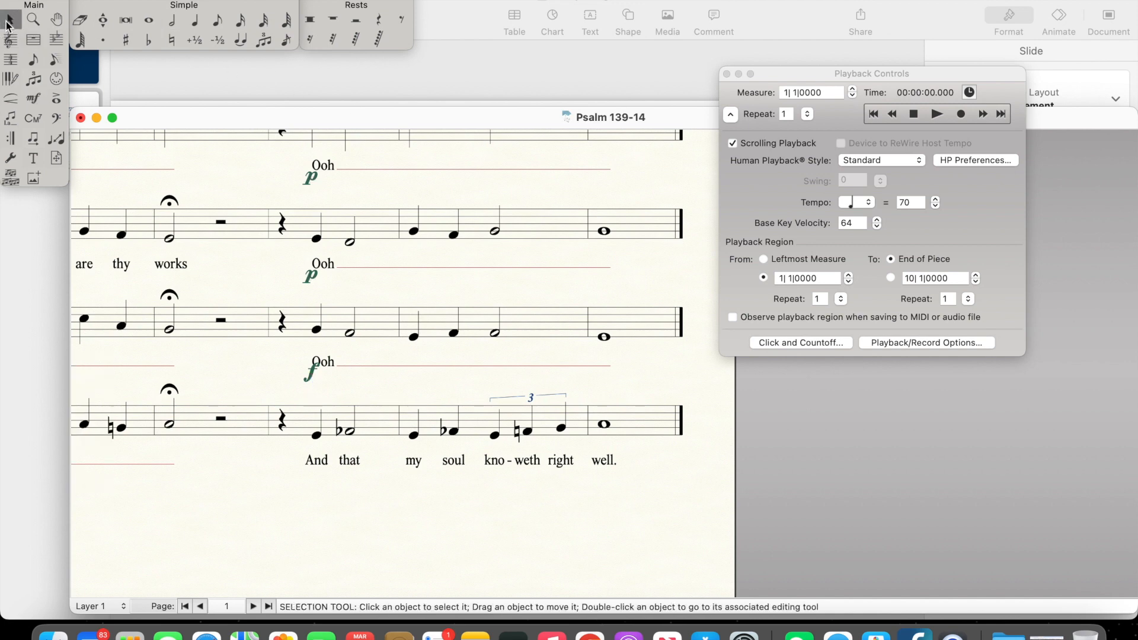
Step: Play the whole piece from the beginning and look over the revised ending in all four voices
{"action": "scroll", "coordinate": [309, 344], "scroll_direction": "up", "scroll_amount": 4}
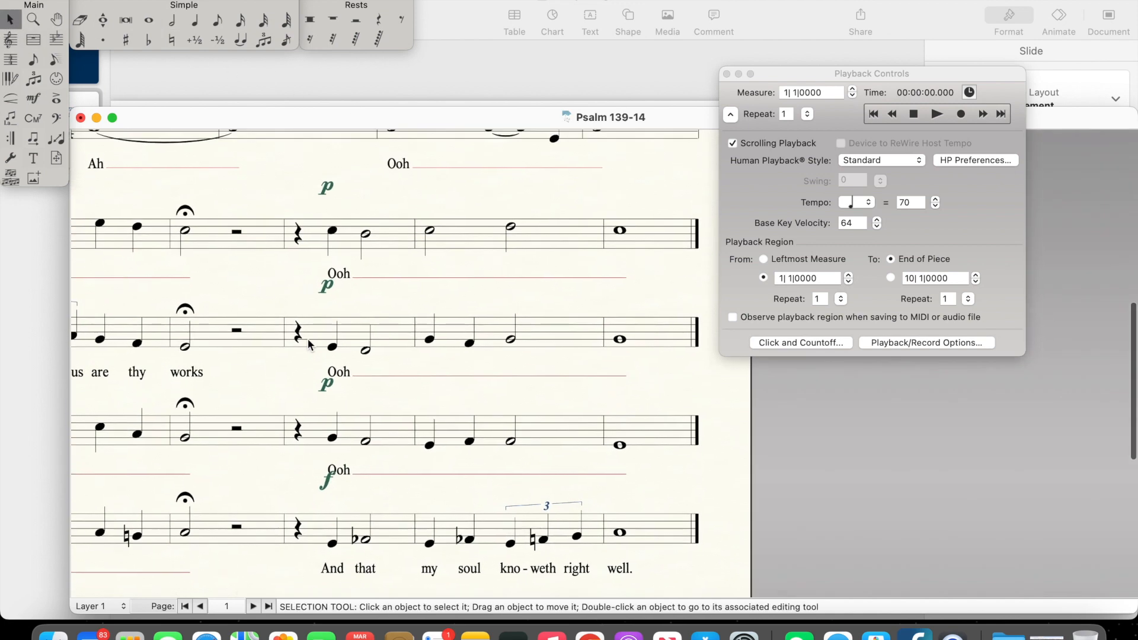
{"action": "left_click", "coordinate": [873, 113]}
{"action": "left_click", "coordinate": [940, 117]}
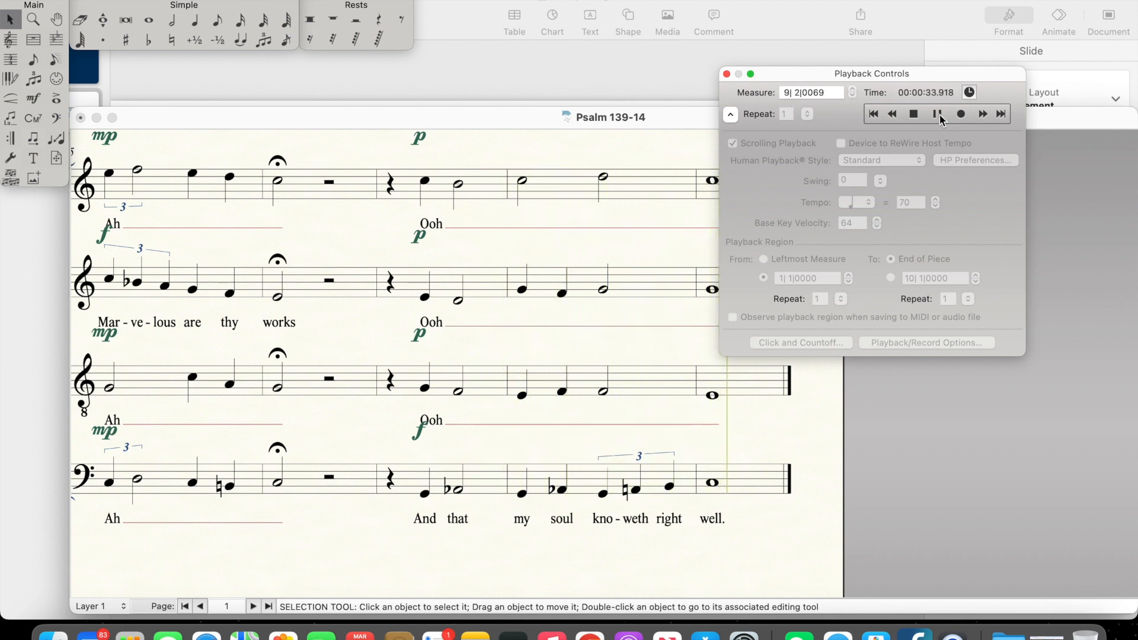
{"action": "left_click", "coordinate": [914, 114]}
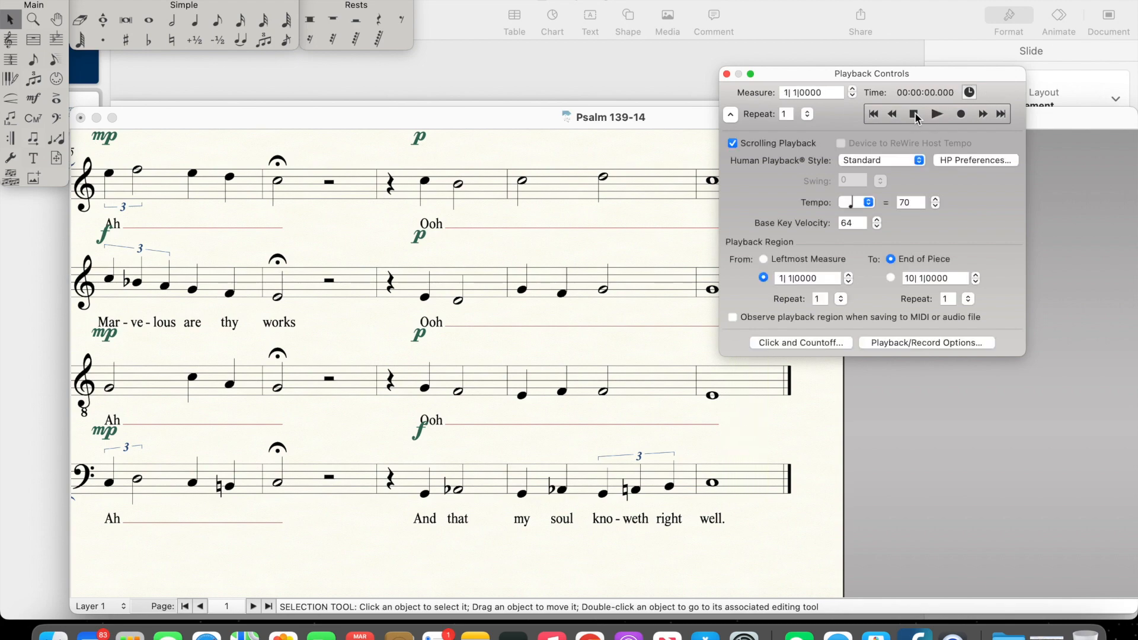
{"action": "left_click", "coordinate": [447, 527]}
{"action": "scroll", "coordinate": [447, 526], "scroll_direction": "down", "scroll_amount": 3}
{"action": "scroll", "coordinate": [447, 526], "scroll_direction": "right", "scroll_amount": 3}
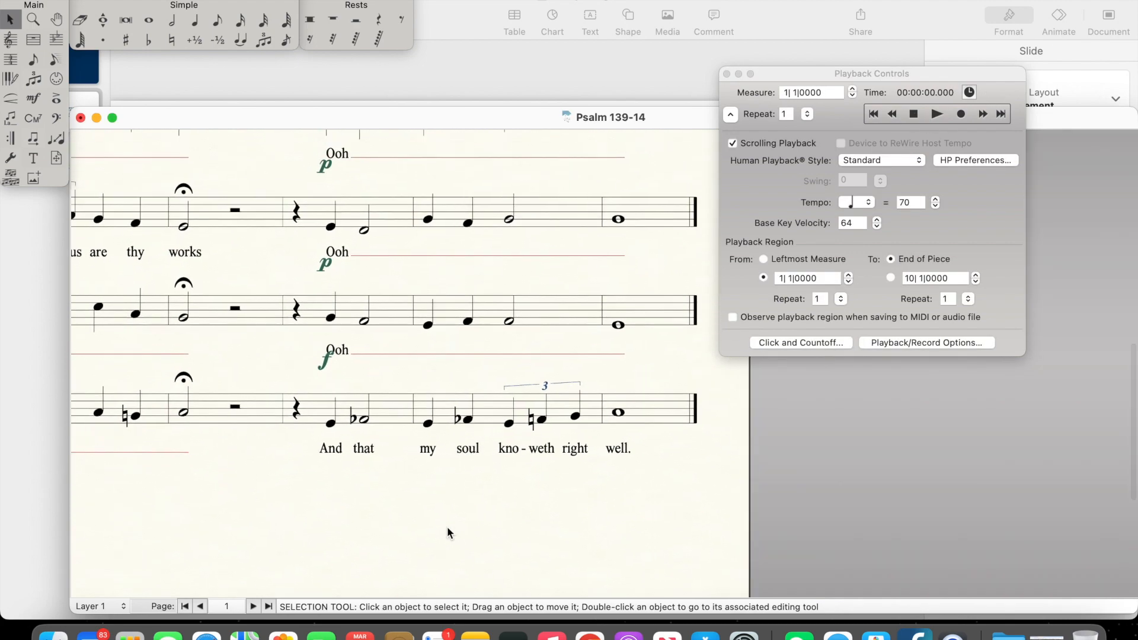
{"action": "scroll", "coordinate": [447, 527], "scroll_direction": "up", "scroll_amount": 3}
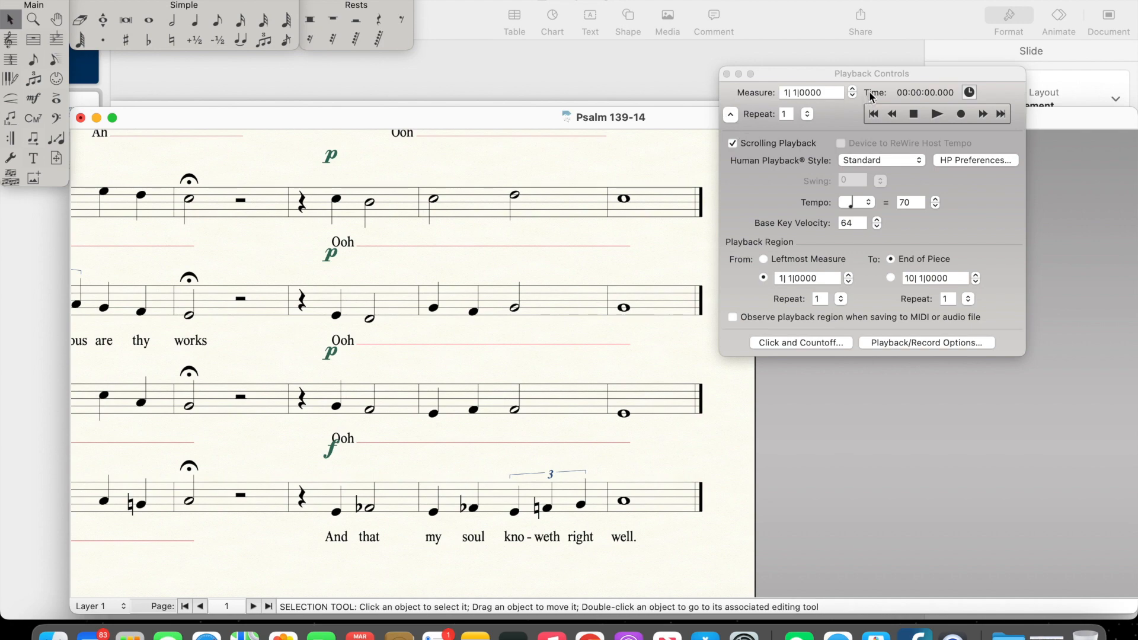
Step: Delete the mp dynamics at measure 1 in the Alto, Tenor and Bass
{"action": "left_click", "coordinate": [874, 114]}
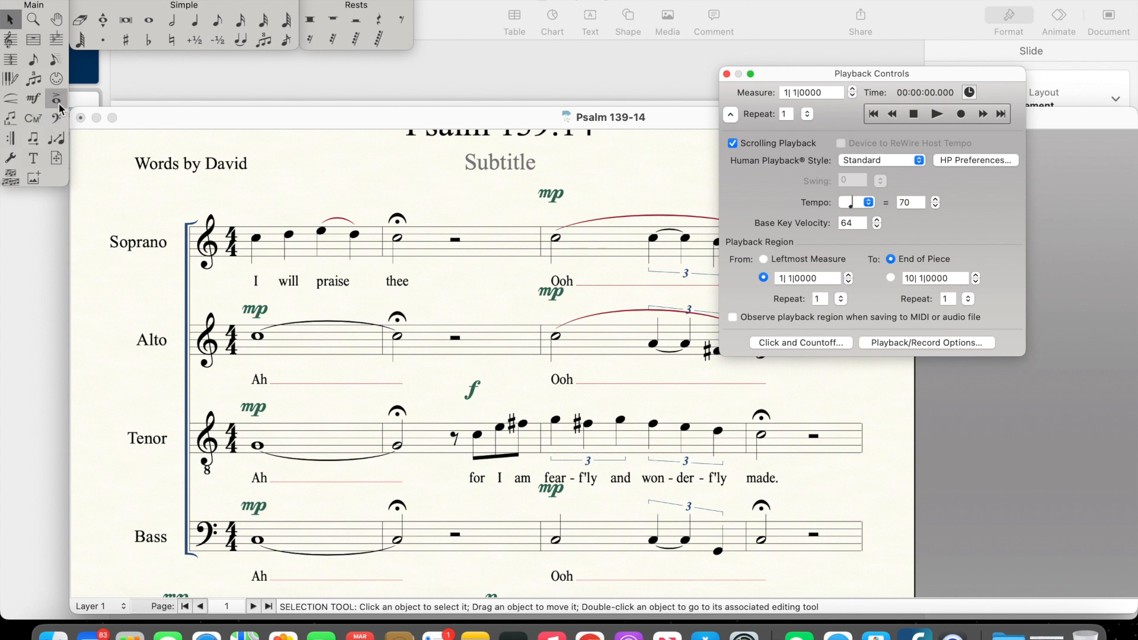
{"action": "left_click", "coordinate": [262, 316]}
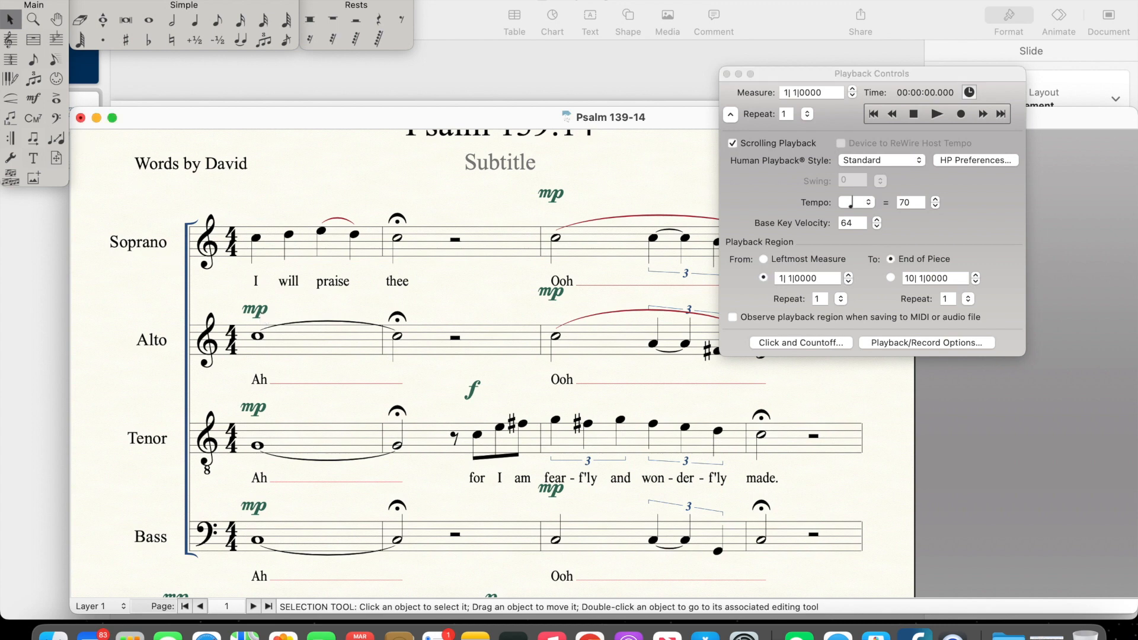
{"action": "left_click", "coordinate": [258, 312]}
{"action": "key", "text": "Delete"}
{"action": "left_click", "coordinate": [259, 410]}
{"action": "key", "text": "Delete"}
{"action": "left_click", "coordinate": [251, 508]}
{"action": "key", "text": "Delete"}
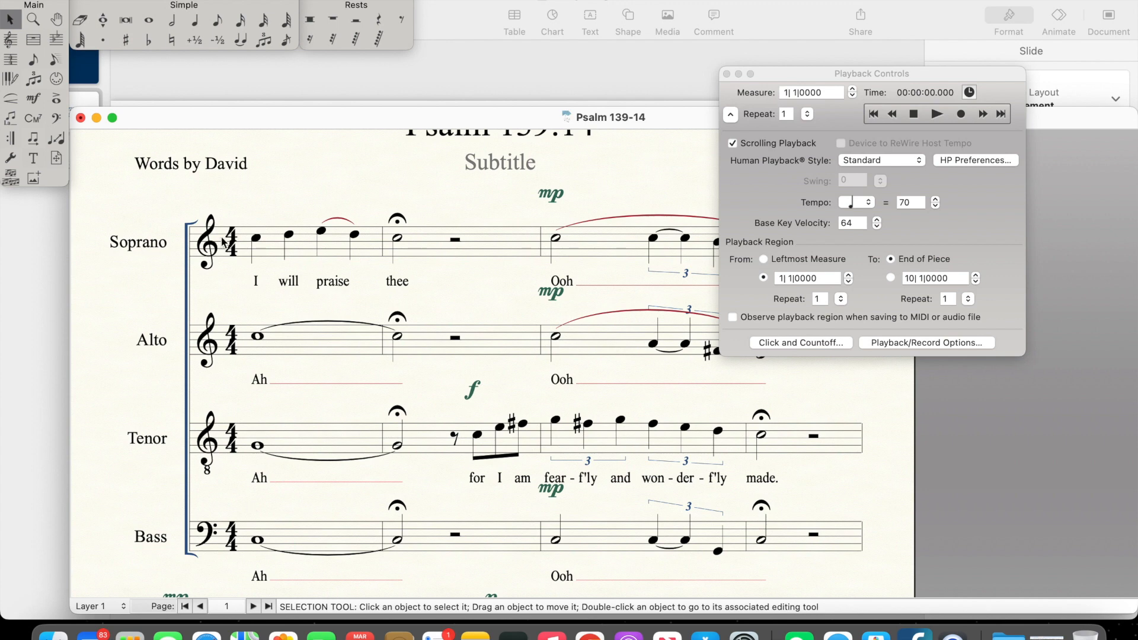
Step: Add a p dynamic at measure 1 in the Bass, Tenor and Alto, and an f above the Soprano's first note
{"action": "left_click", "coordinate": [34, 99]}
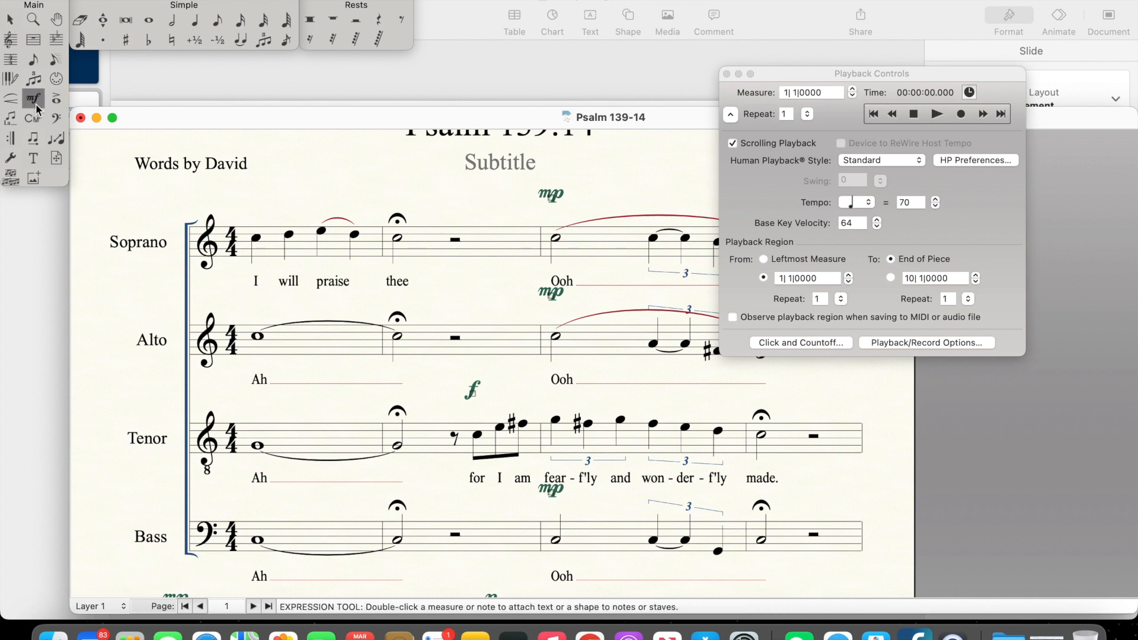
{"action": "key", "text": "7"}
{"action": "left_click", "coordinate": [259, 535]}
{"action": "key", "text": "7"}
{"action": "left_click", "coordinate": [258, 409]}
{"action": "key", "text": "7"}
{"action": "left_click", "coordinate": [257, 312]}
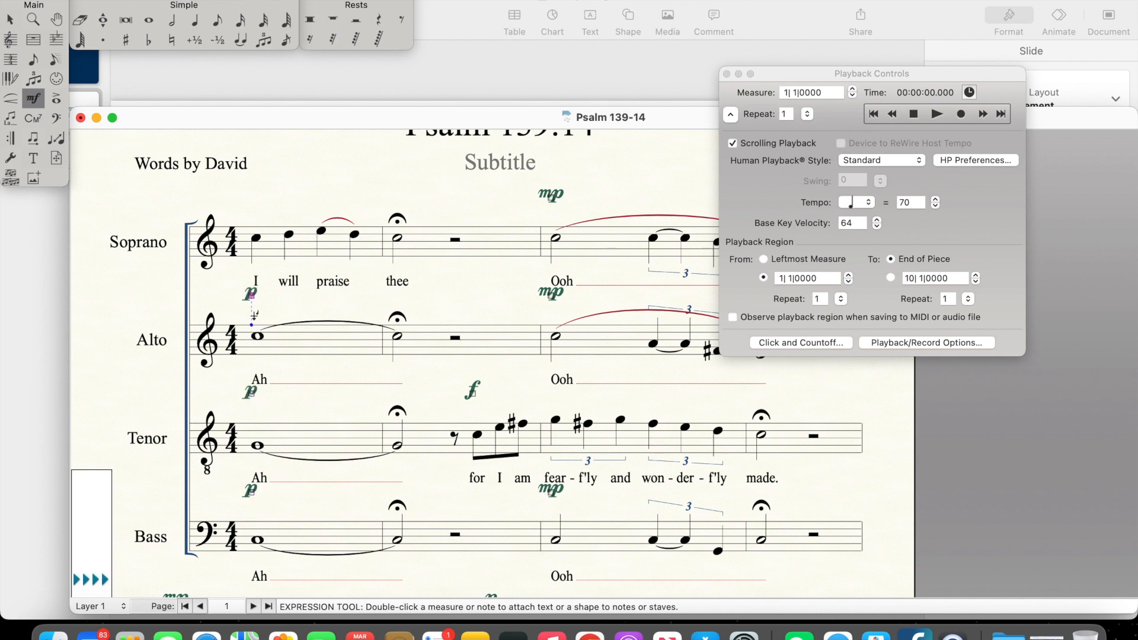
{"action": "key", "text": "4"}
{"action": "left_click", "coordinate": [256, 212]}
Step: Delete the mp dynamics at measure 3 in the Bass, Alto and Soprano
{"action": "scroll", "coordinate": [537, 295], "scroll_direction": "right", "scroll_amount": 8}
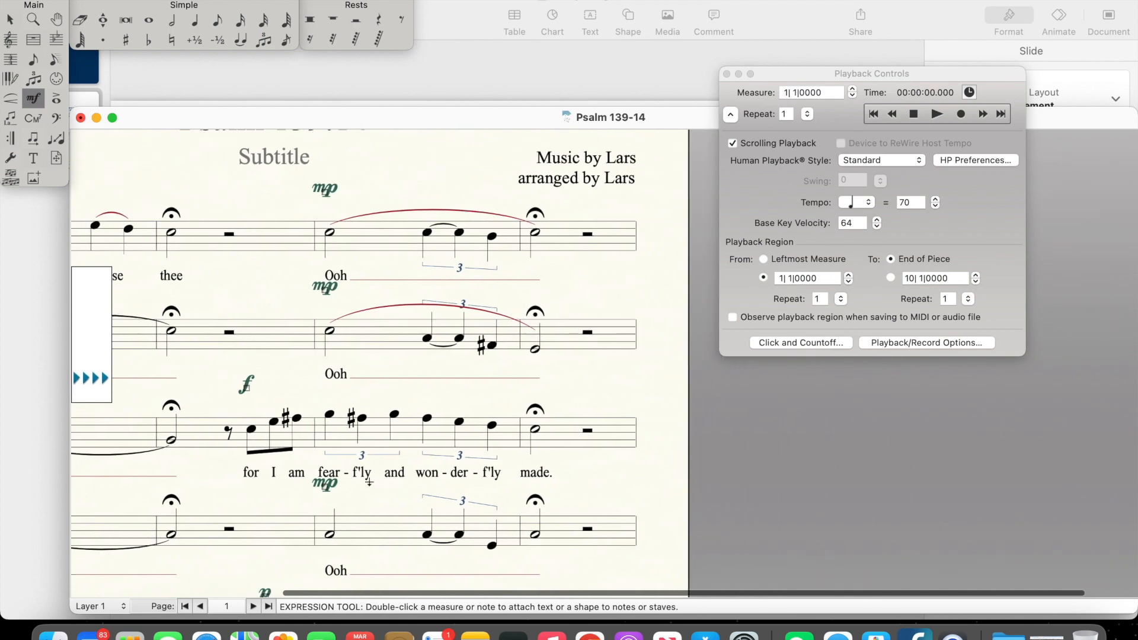
{"action": "left_click", "coordinate": [10, 19]}
{"action": "left_click", "coordinate": [328, 486]}
{"action": "key", "text": "Delete"}
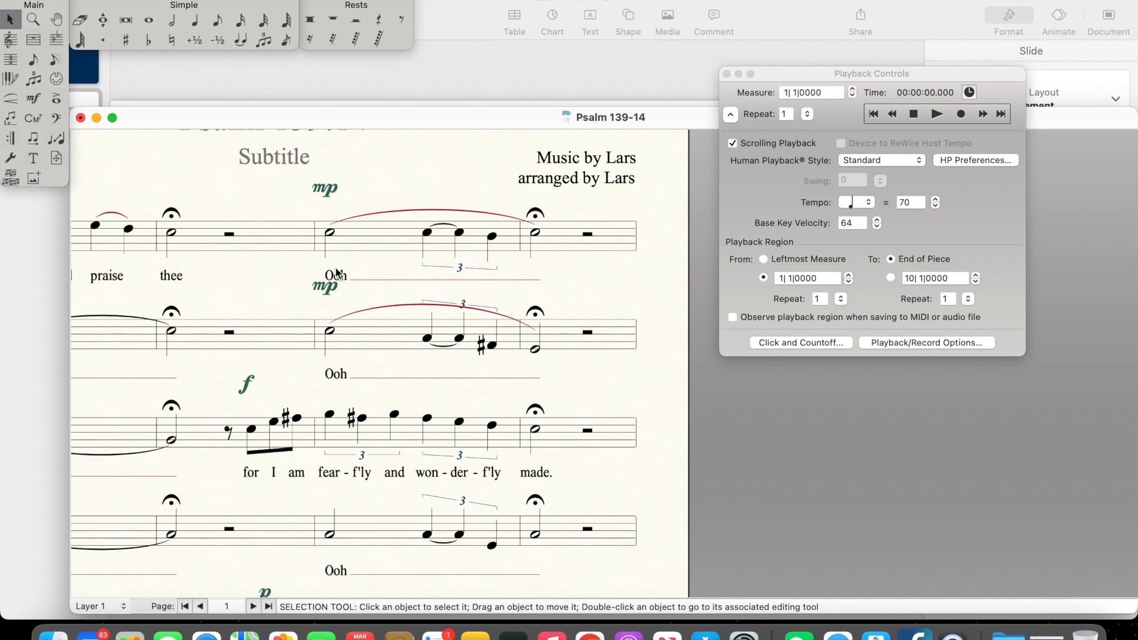
{"action": "left_click", "coordinate": [329, 289]}
{"action": "key", "text": "Delete"}
{"action": "left_click", "coordinate": [325, 190]}
{"action": "key", "text": "Delete"}
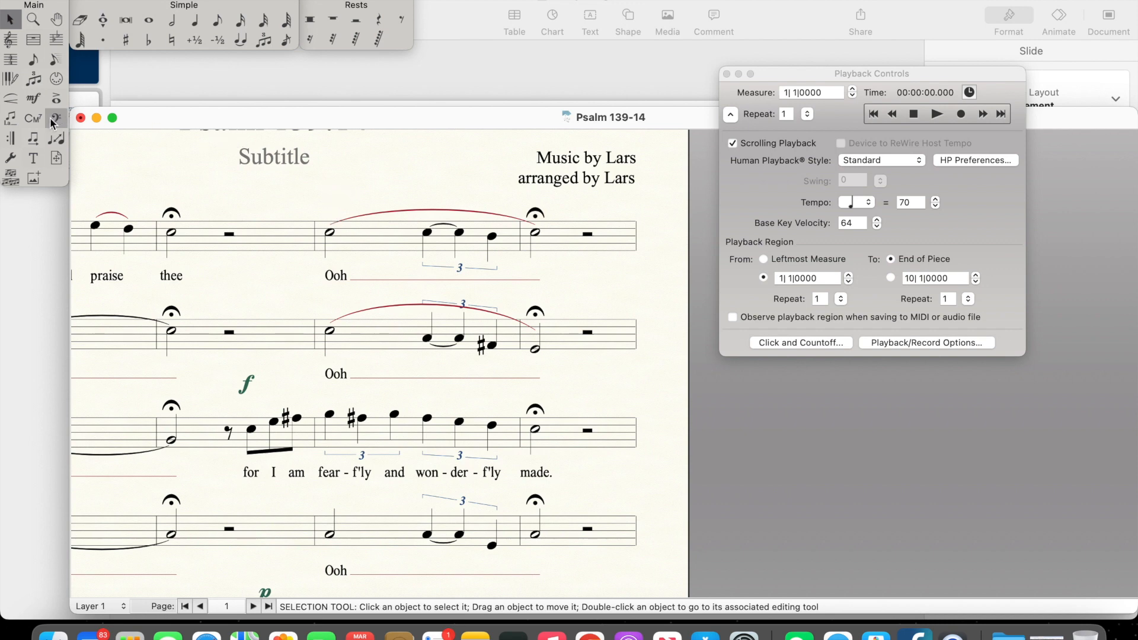
Step: Add a p dynamic above the first note of measure 3 in the Soprano, Alto and Bass
{"action": "left_click", "coordinate": [33, 99]}
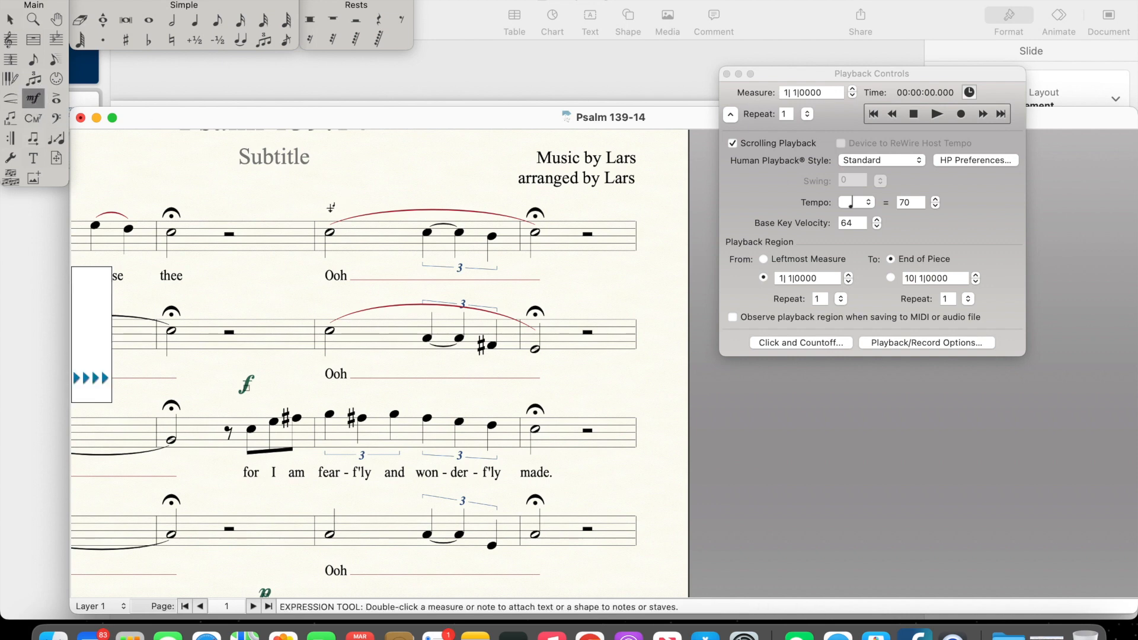
{"action": "left_click", "coordinate": [324, 276]}
{"action": "left_click", "coordinate": [330, 308]}
{"action": "scroll", "coordinate": [325, 510], "scroll_direction": "down", "scroll_amount": 10}
{"action": "scroll", "coordinate": [325, 509], "scroll_direction": "up", "scroll_amount": 5}
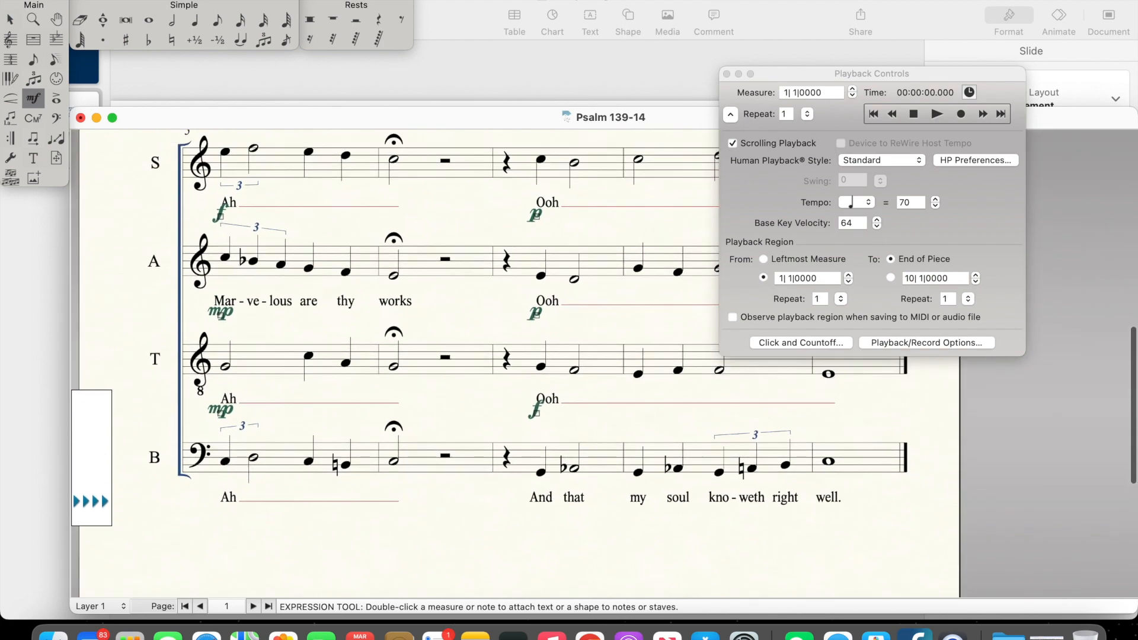
Step: Delete the mp dynamics at measure 5 in the Soprano, Tenor and Bass
{"action": "left_click", "coordinate": [10, 20]}
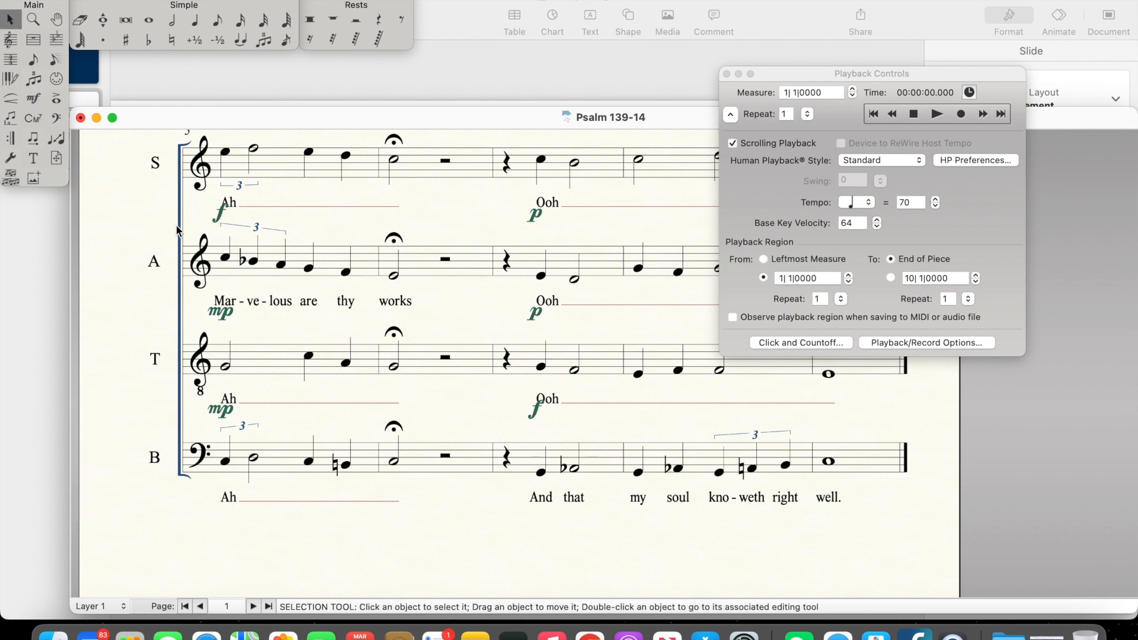
{"action": "scroll", "coordinate": [220, 218], "scroll_direction": "up", "scroll_amount": 2}
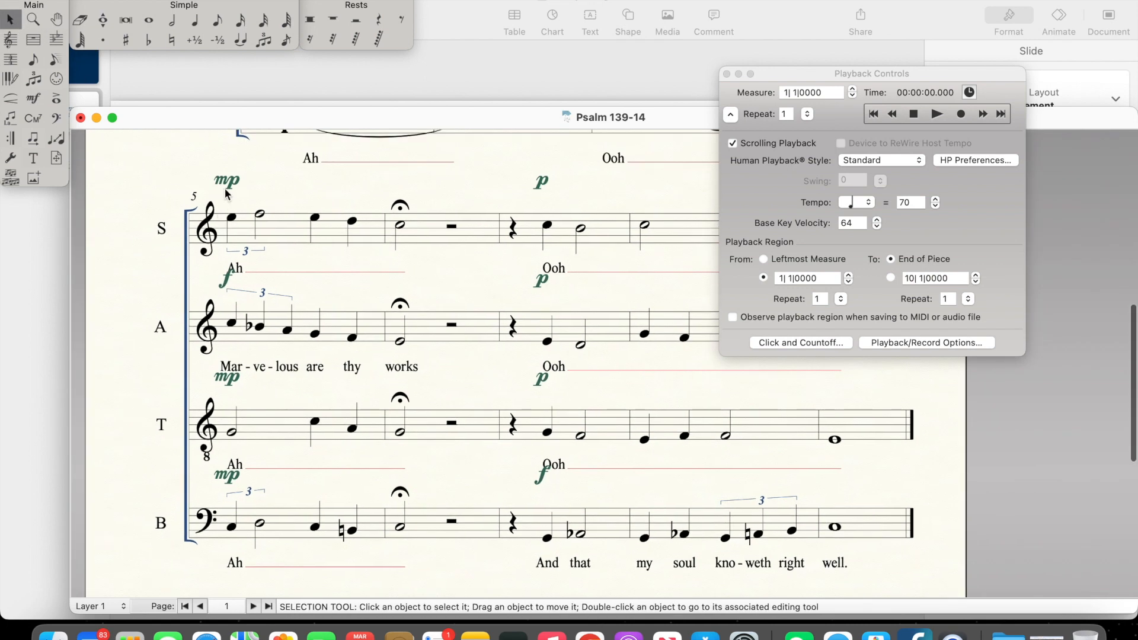
{"action": "left_click", "coordinate": [230, 378]}
{"action": "key", "text": "Delete"}
{"action": "left_click", "coordinate": [229, 479]}
{"action": "key", "text": "Delete"}
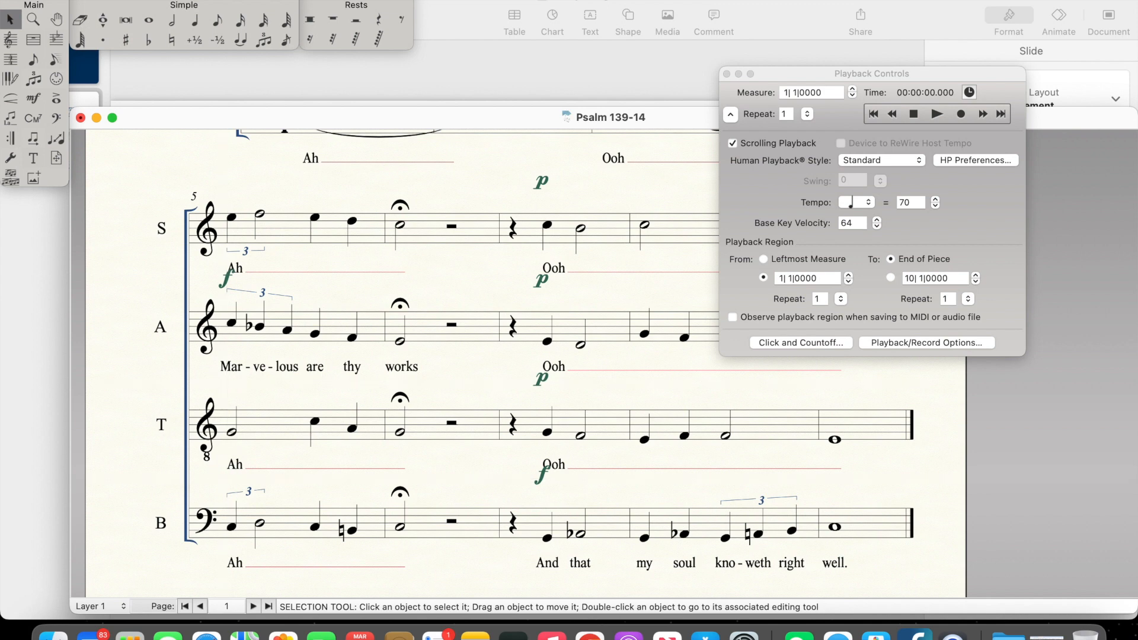
Step: Add a p dynamic above the first note of measure 5 in the Soprano, Tenor and Bass
{"action": "left_click", "coordinate": [33, 98]}
{"action": "scroll", "coordinate": [301, 231], "scroll_direction": "up", "scroll_amount": 2}
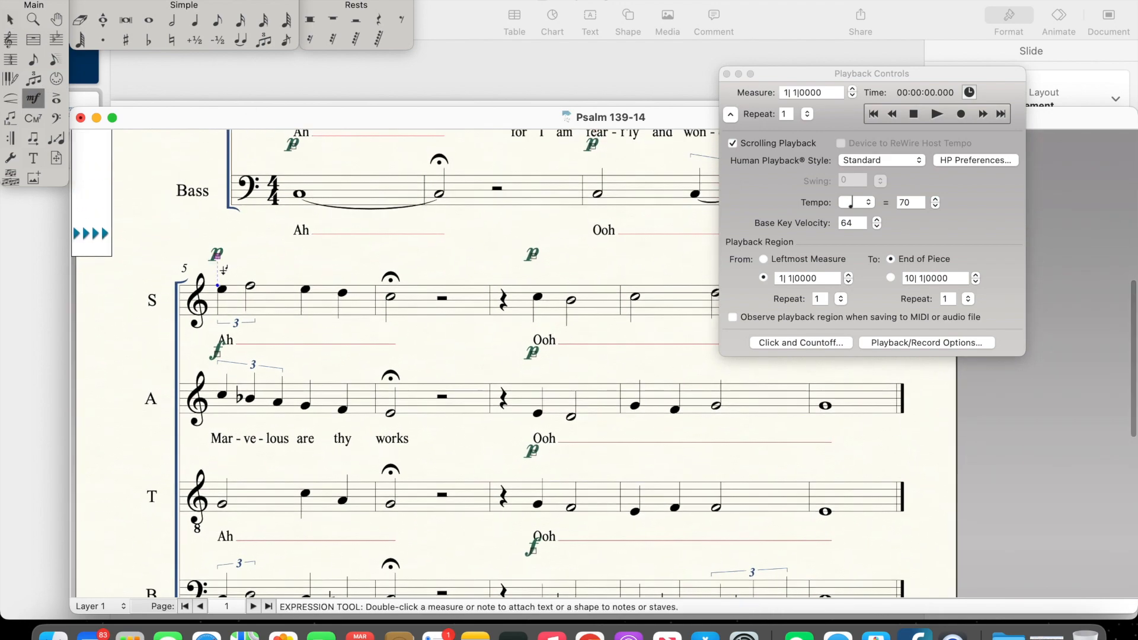
{"action": "scroll", "coordinate": [219, 308], "scroll_direction": "down", "scroll_amount": 4}
{"action": "left_click", "coordinate": [214, 349]}
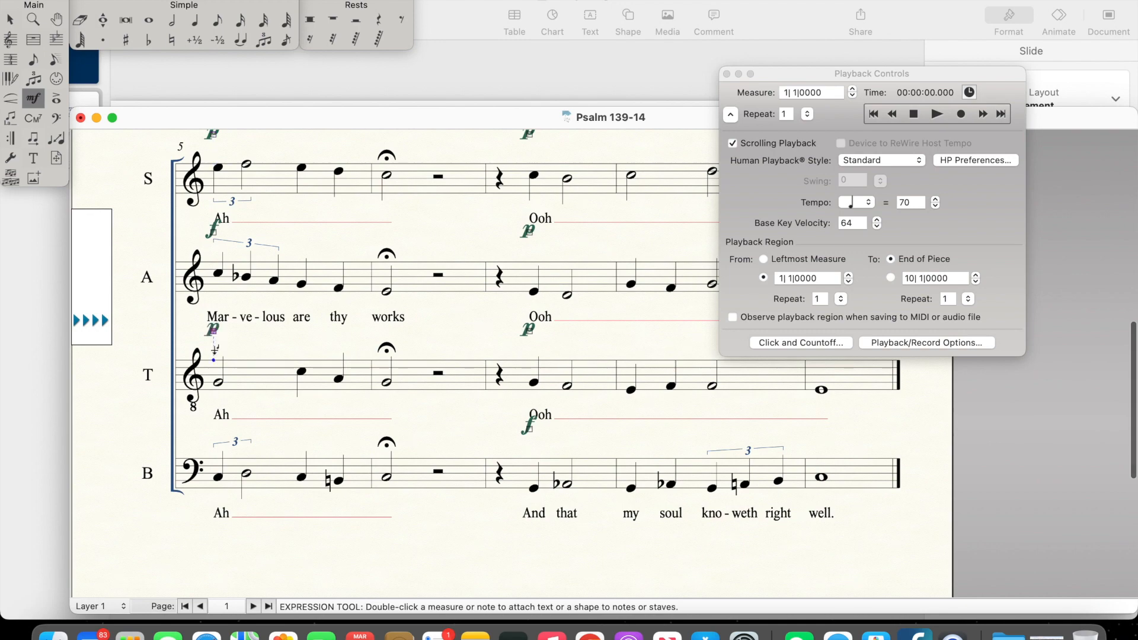
{"action": "left_click", "coordinate": [207, 445]}
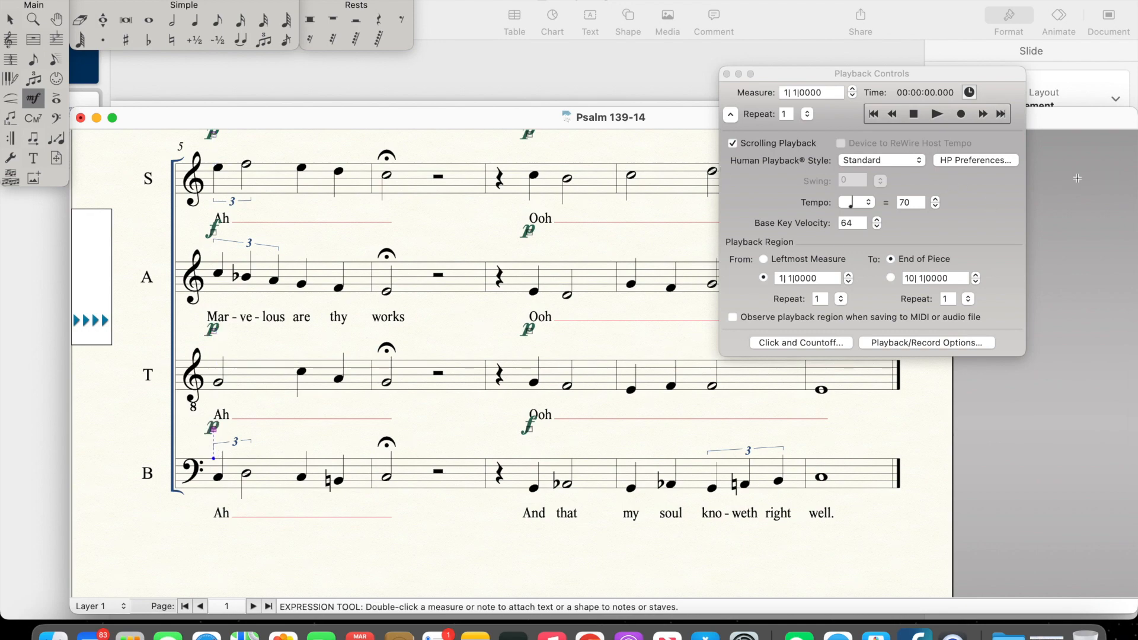
Step: Collapse the playback settings and play the piece from the beginning to hear the new dynamics
{"action": "left_click", "coordinate": [877, 115]}
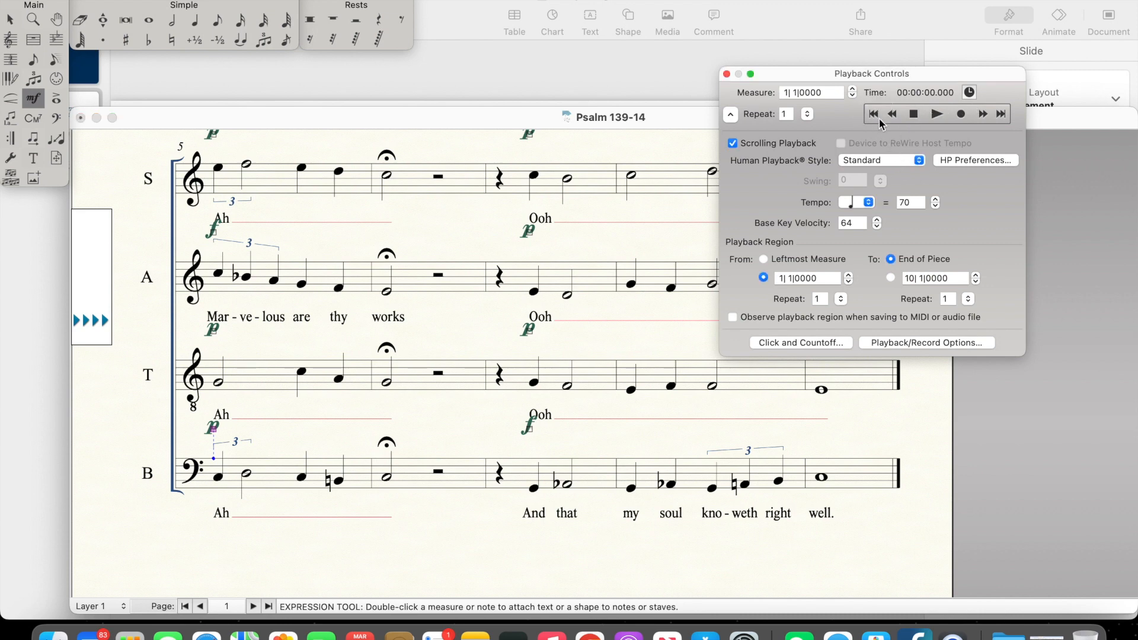
{"action": "left_click", "coordinate": [731, 115]}
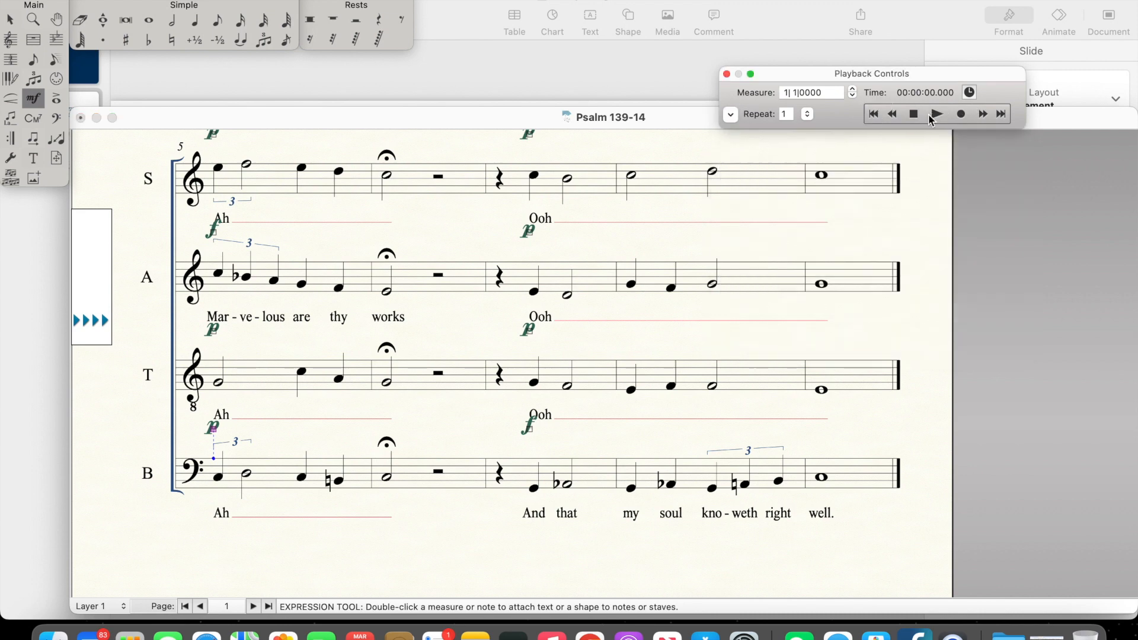
{"action": "left_click", "coordinate": [874, 114]}
{"action": "left_click", "coordinate": [937, 114]}
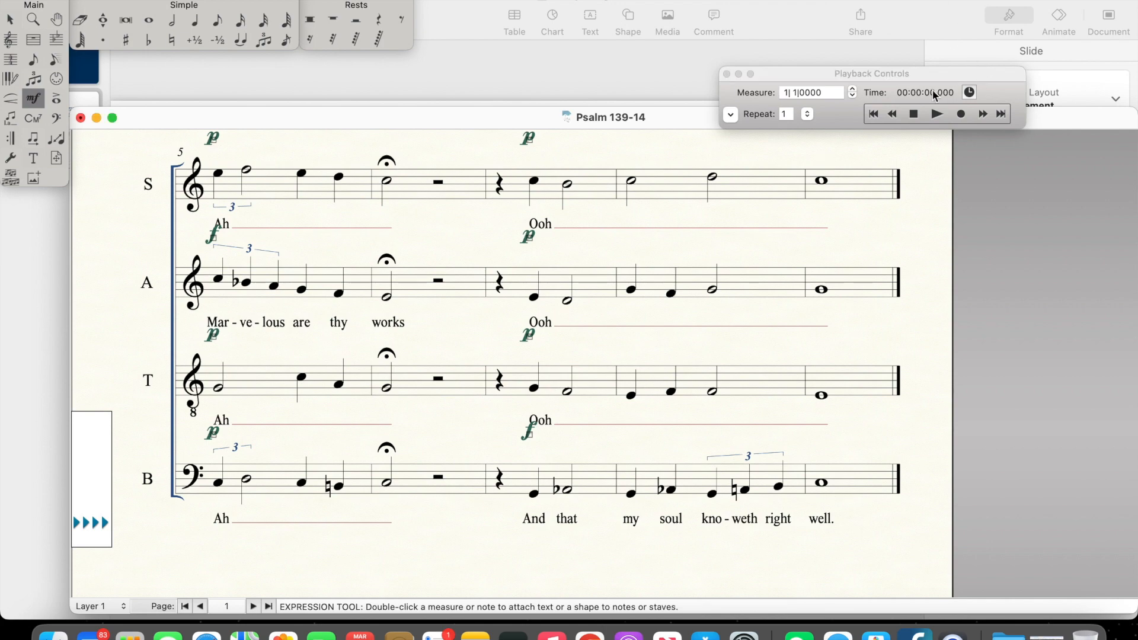
{"action": "left_click", "coordinate": [913, 115]}
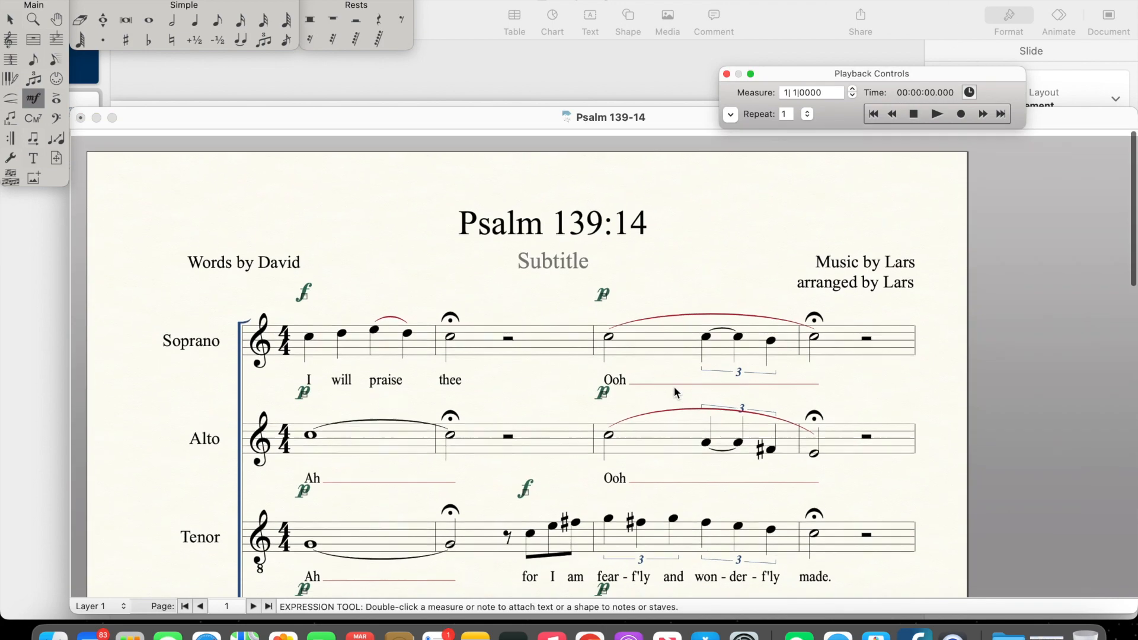
Step: Zoom out and review the notes, lyrics and dynamics of all four voices across both systems
{"action": "scroll", "coordinate": [674, 387], "scroll_direction": "down", "scroll_amount": 3}
{"action": "key", "text": "super+minus"}
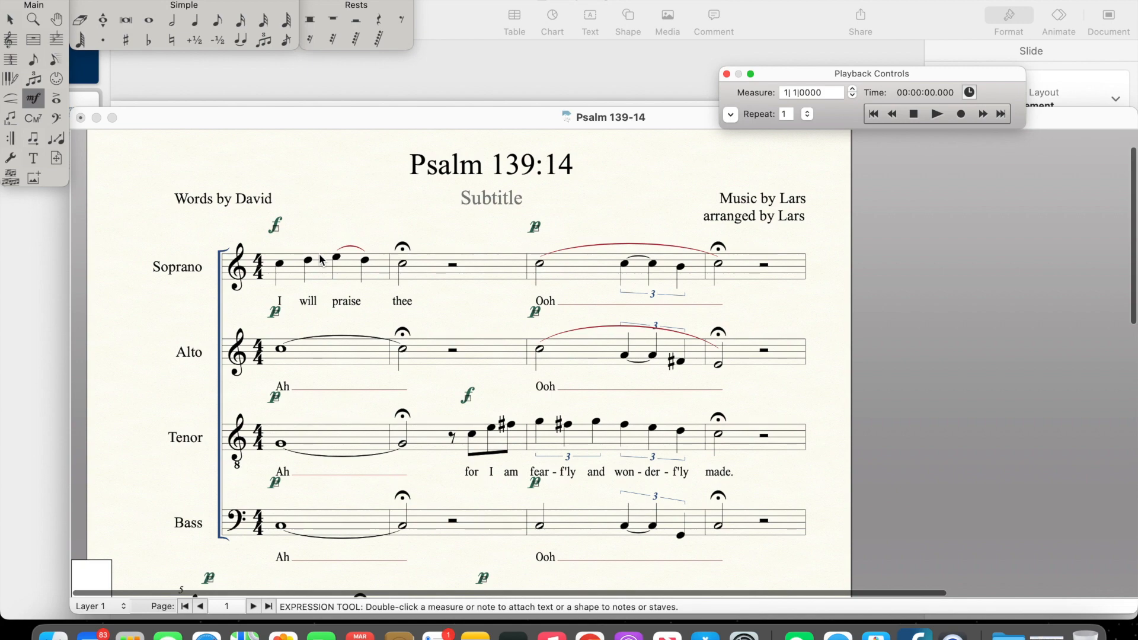
{"action": "scroll", "coordinate": [319, 291], "scroll_direction": "down", "scroll_amount": 2}
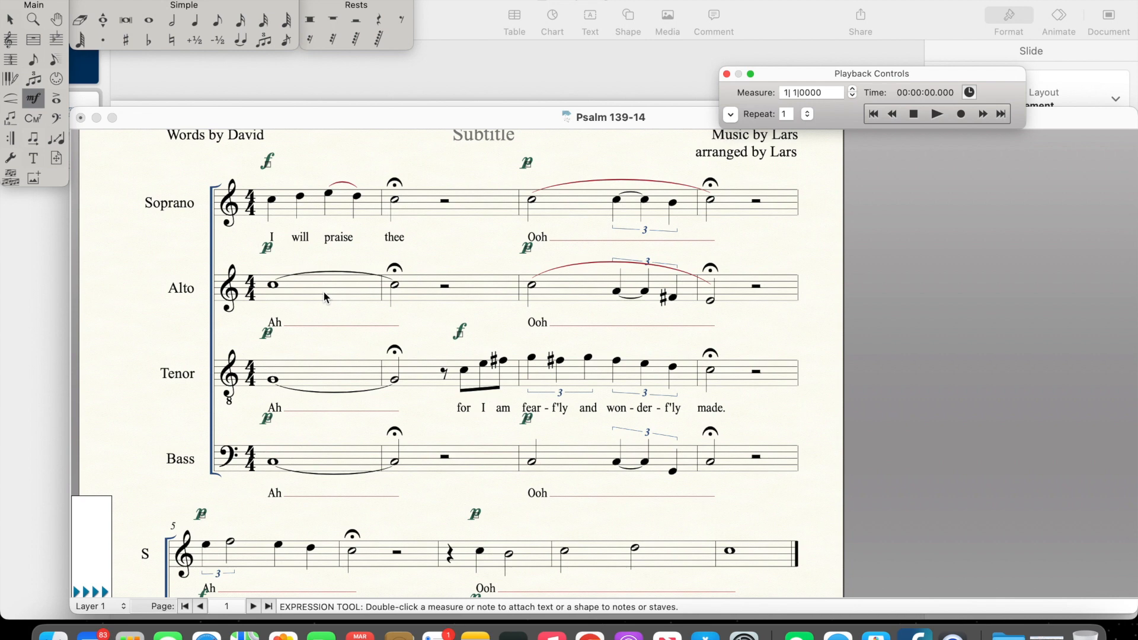
{"action": "scroll", "coordinate": [391, 340], "scroll_direction": "down", "scroll_amount": 1}
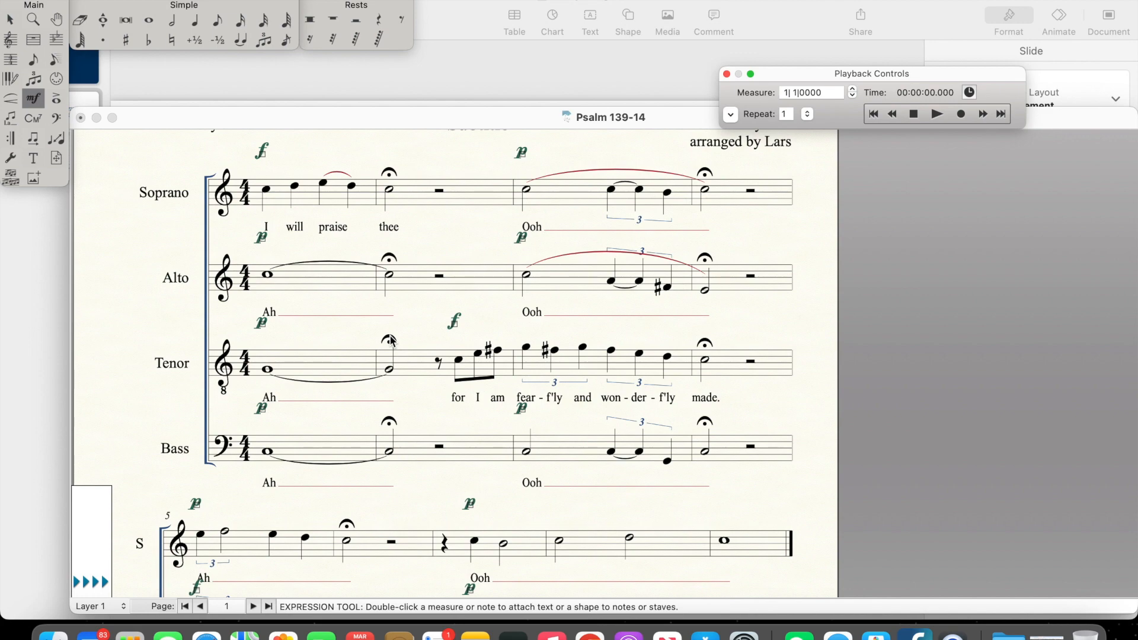
{"action": "scroll", "coordinate": [391, 340], "scroll_direction": "down", "scroll_amount": 10}
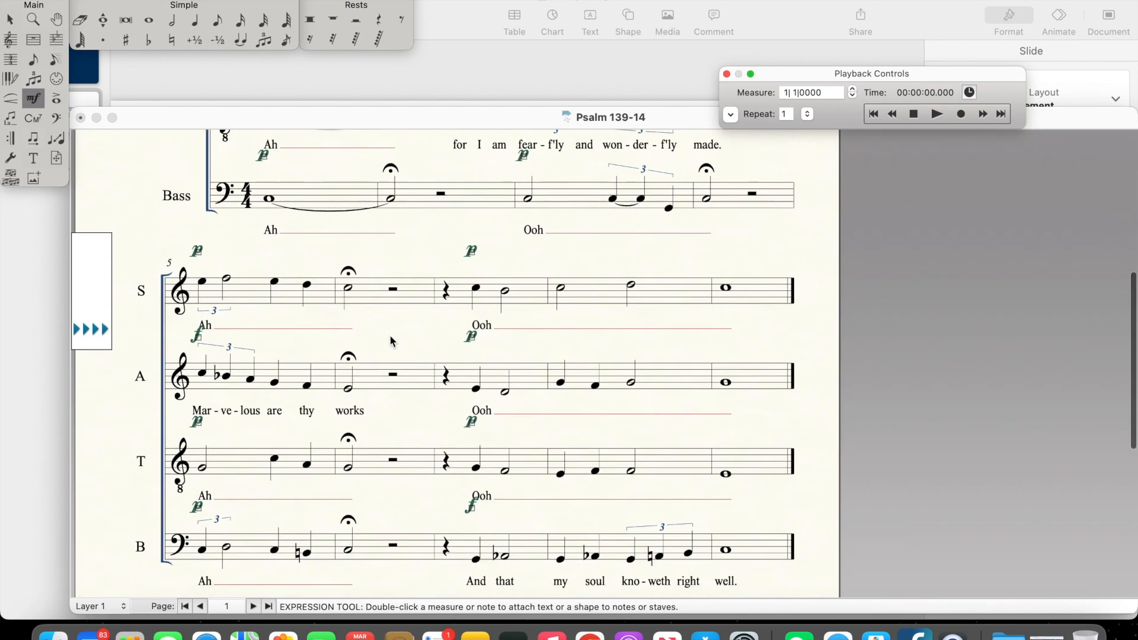
{"action": "scroll", "coordinate": [390, 340], "scroll_direction": "up", "scroll_amount": 14}
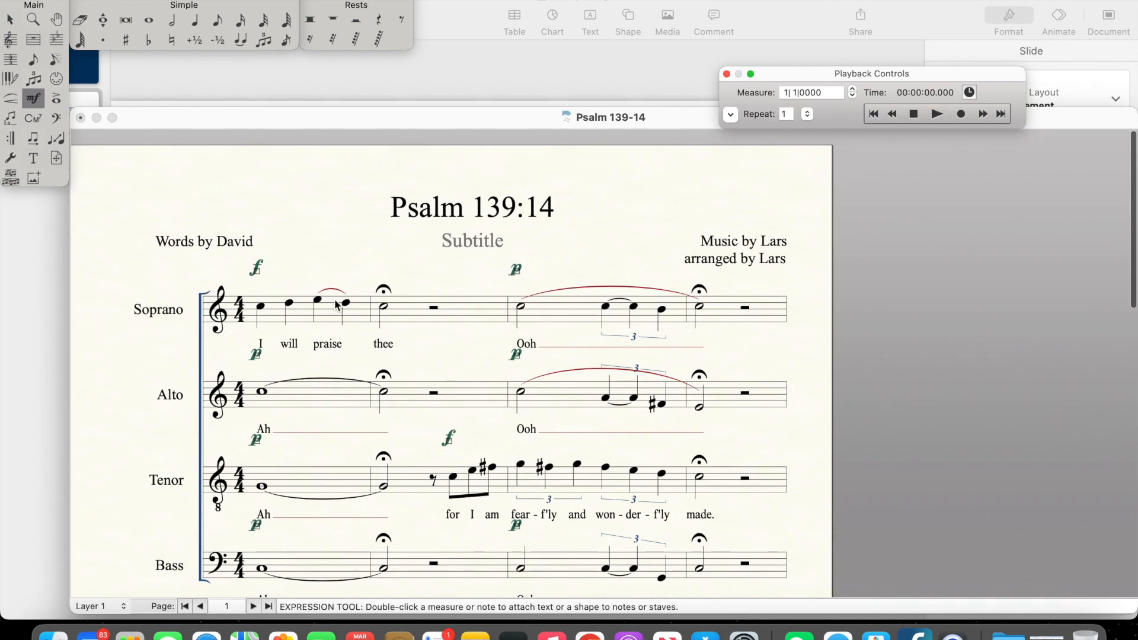
{"action": "scroll", "coordinate": [571, 425], "scroll_direction": "down", "scroll_amount": 8}
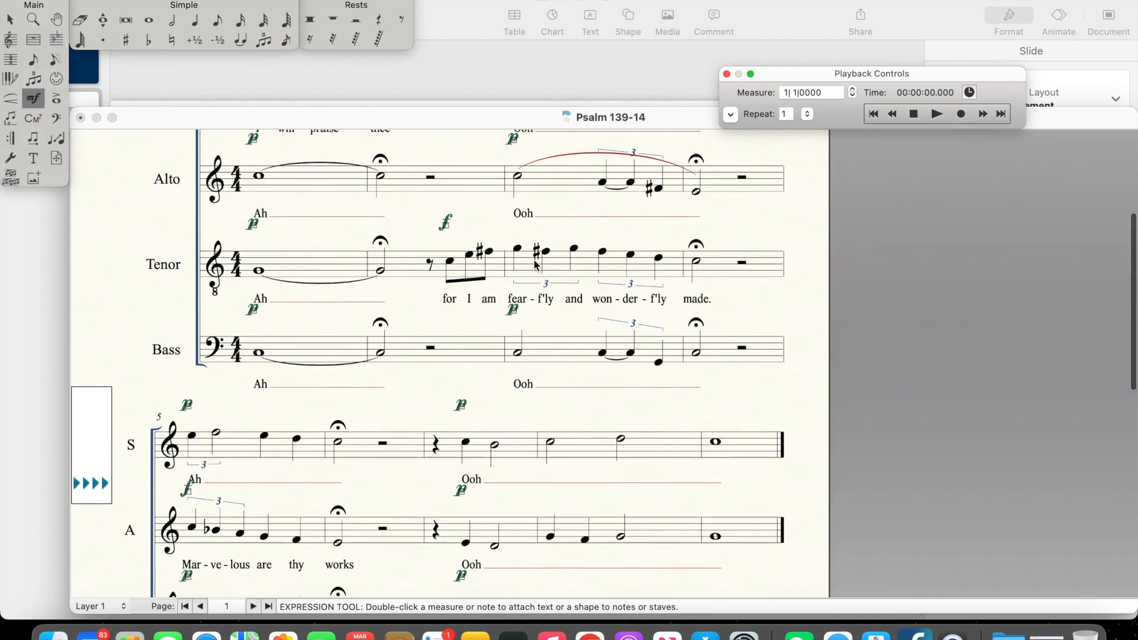
{"action": "scroll", "coordinate": [548, 293], "scroll_direction": "down", "scroll_amount": 1}
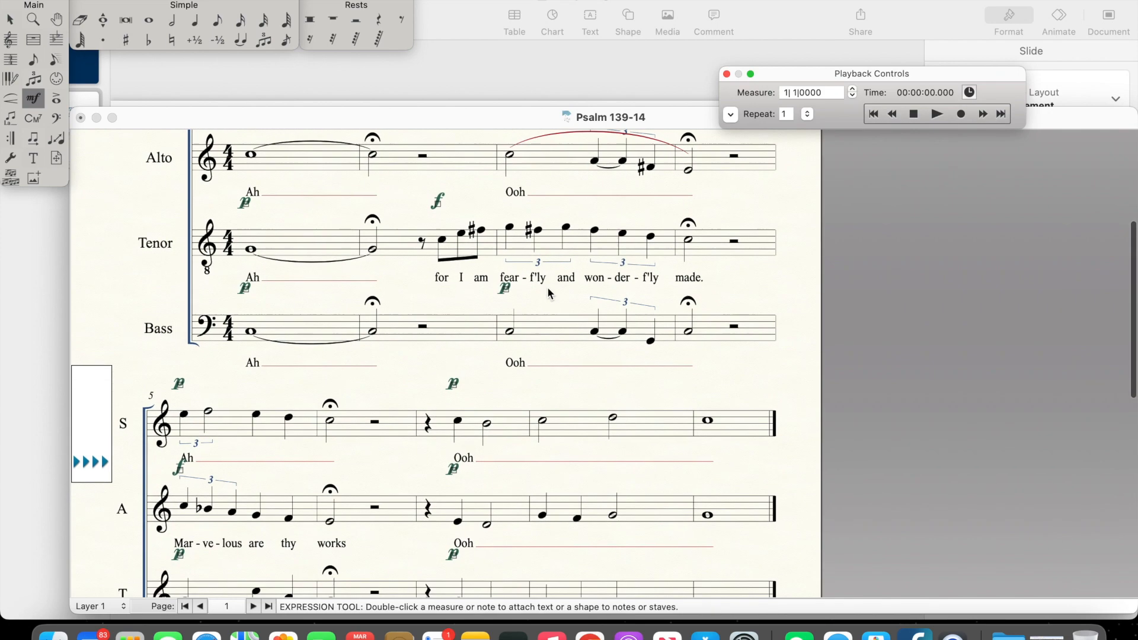
Step: Review all four voices, lyrics and dynamics in the second system, and play the piece from the beginning
{"action": "scroll", "coordinate": [547, 287], "scroll_direction": "down", "scroll_amount": 4}
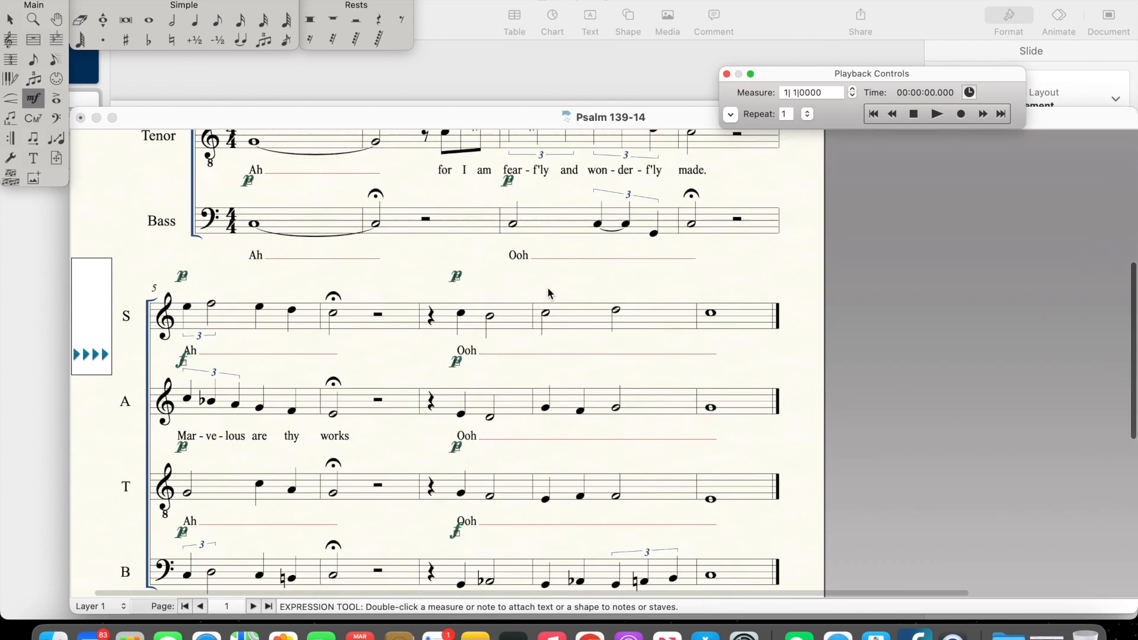
{"action": "scroll", "coordinate": [246, 386], "scroll_direction": "down", "scroll_amount": 2}
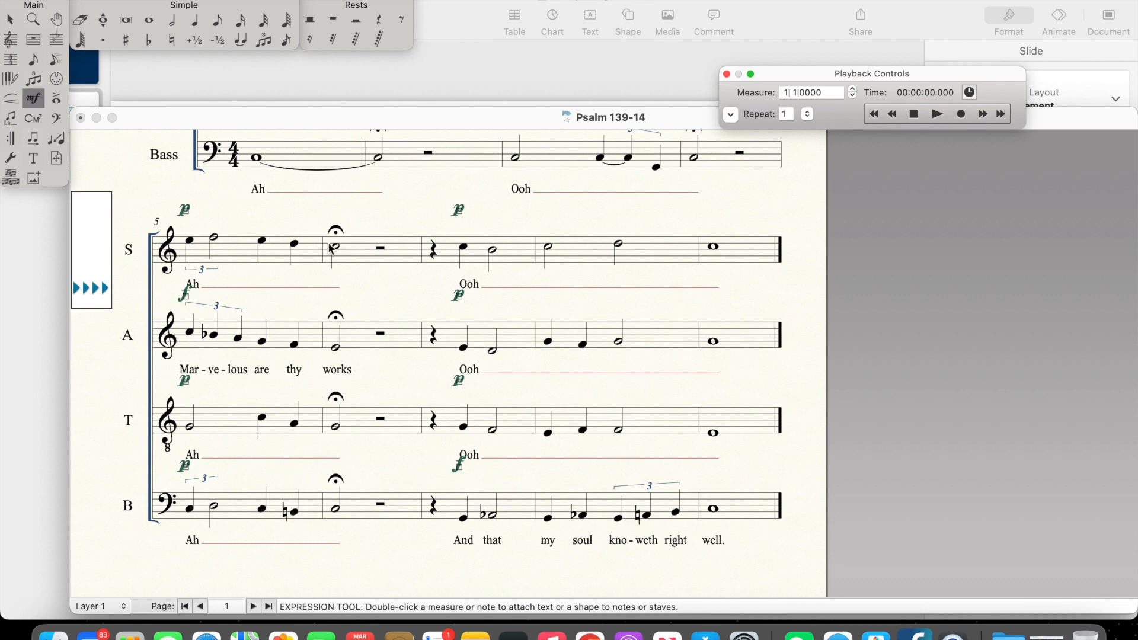
{"action": "scroll", "coordinate": [475, 444], "scroll_direction": "down", "scroll_amount": 3}
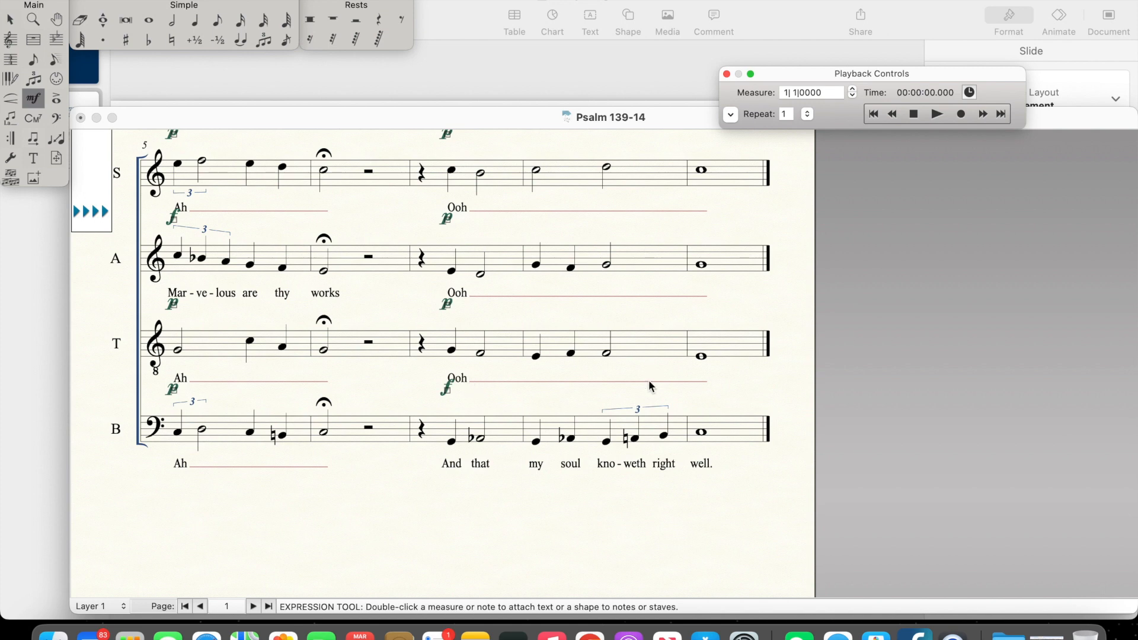
{"action": "scroll", "coordinate": [649, 386], "scroll_direction": "up", "scroll_amount": 2}
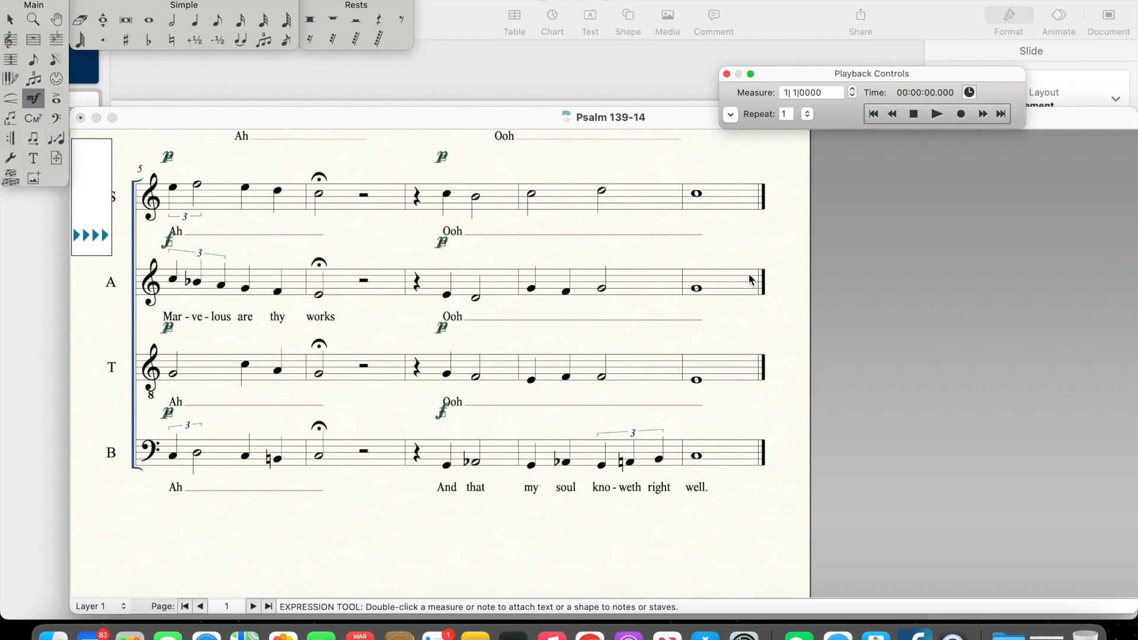
{"action": "left_click", "coordinate": [875, 115]}
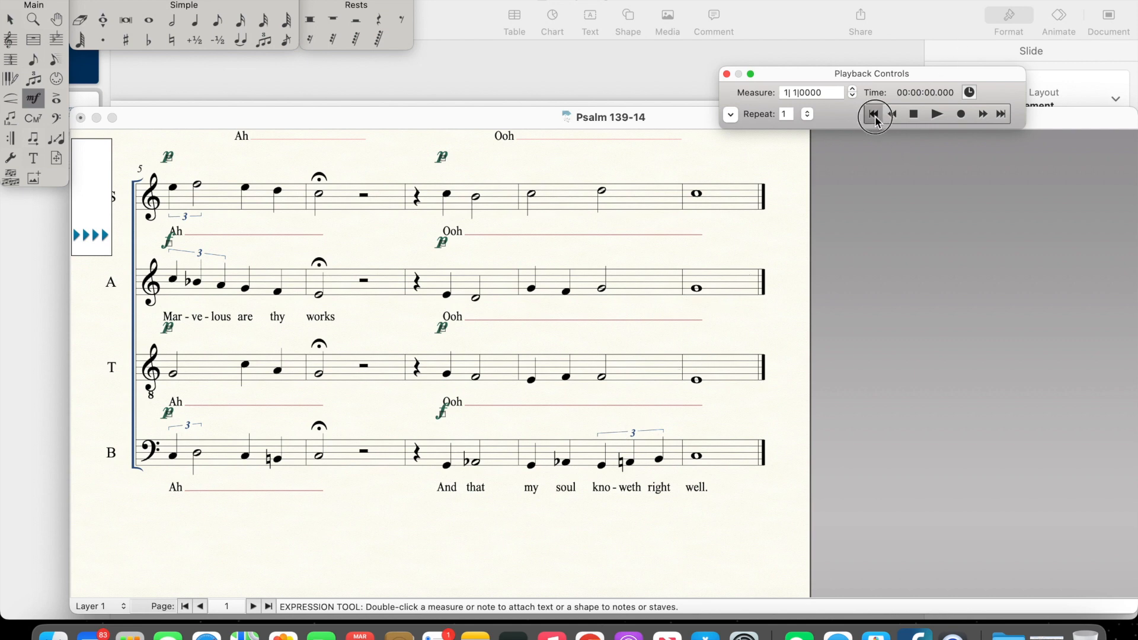
{"action": "left_click", "coordinate": [936, 115]}
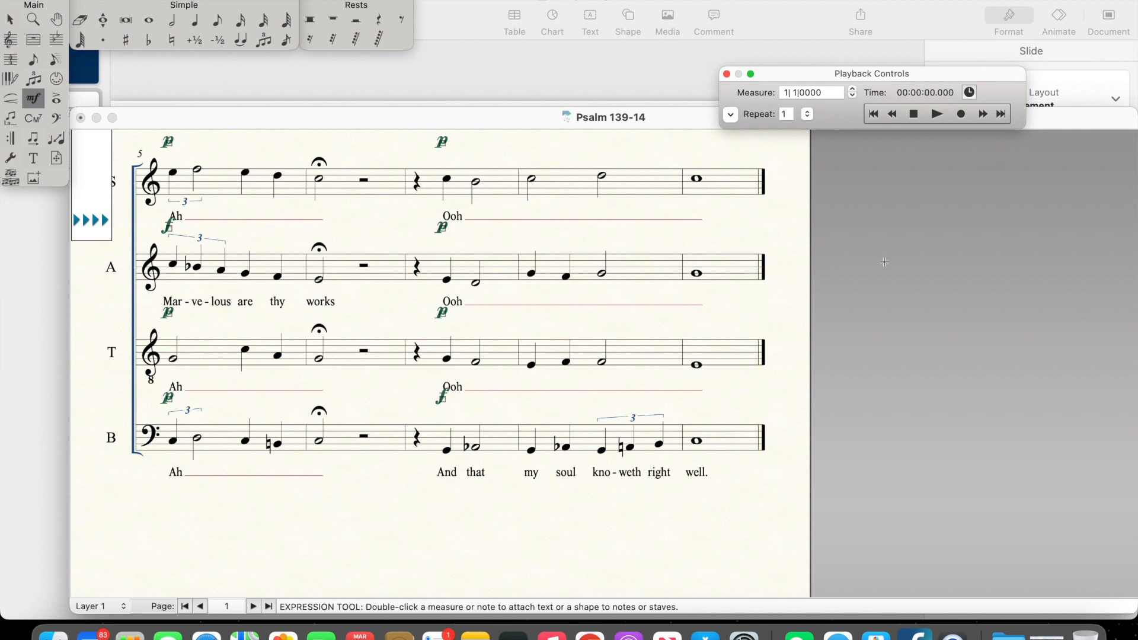
{"action": "left_click", "coordinate": [841, 266]}
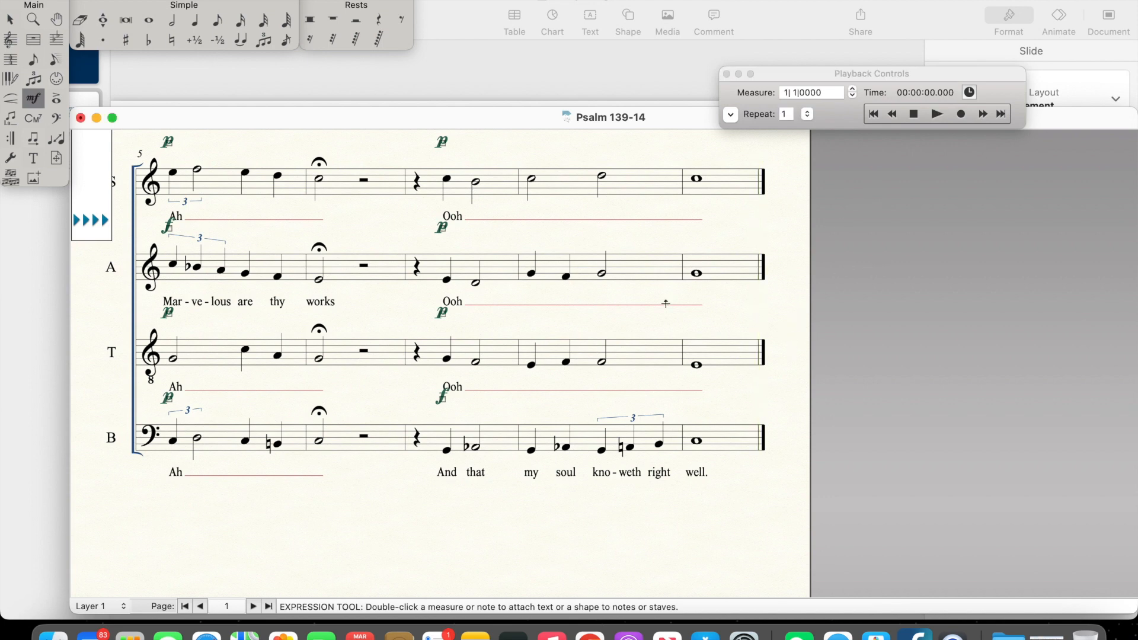